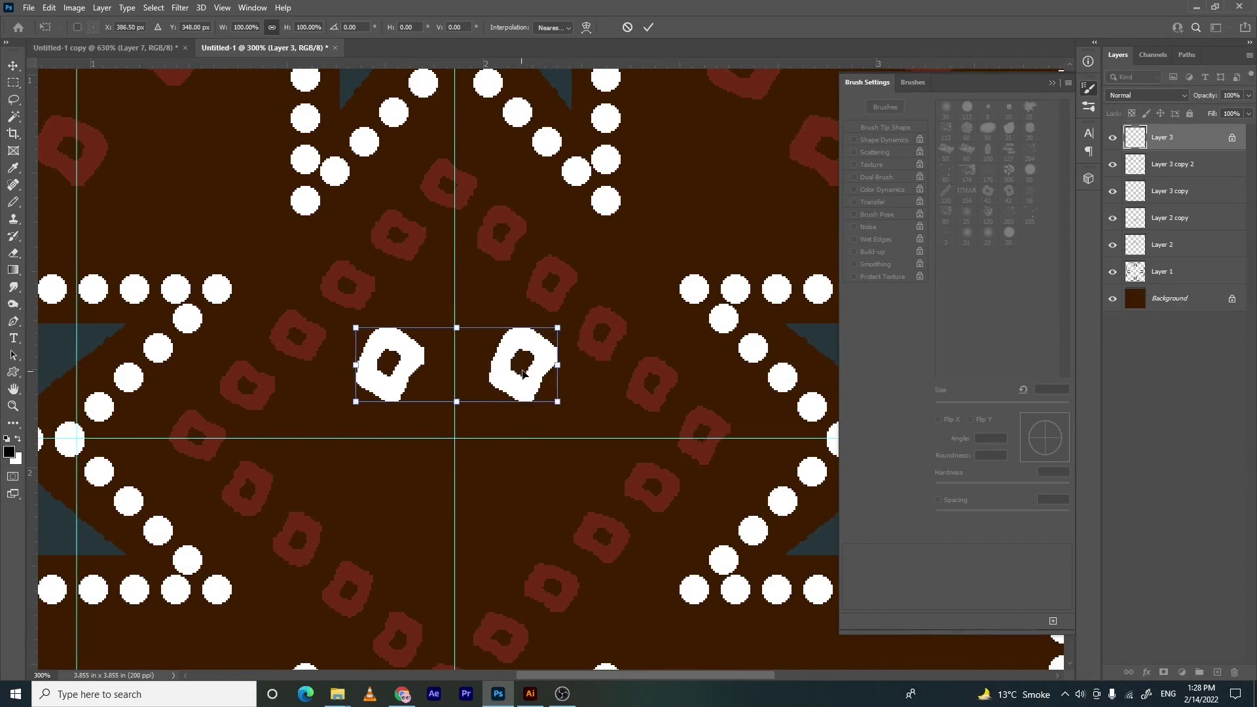
# Duplicate the pair of white centre motifs, rotate the copy below the horizontal guide and erase its surplus motif
pyautogui.hotkey('ctrl', 'j')
pyautogui.hotkey('ctrl', 't')
pyautogui.rightClick(419, 232)
pyautogui.click(466, 400)
pyautogui.press('l')
pyautogui.press('Delete')
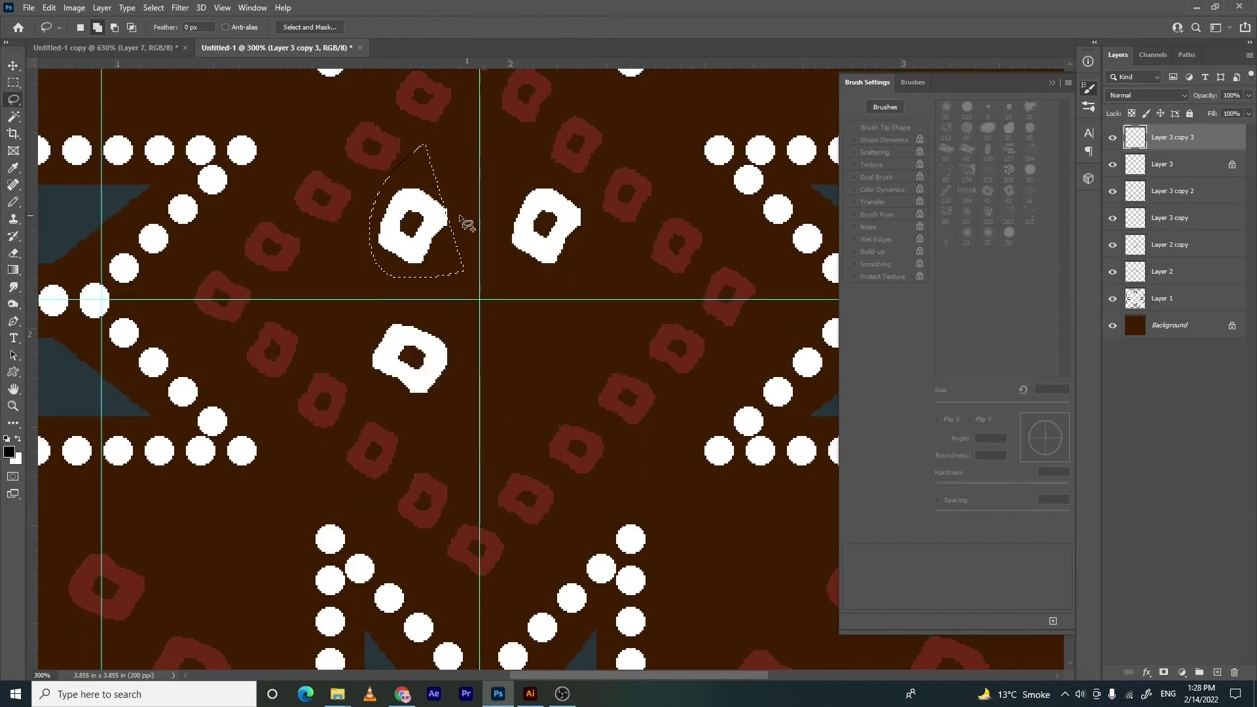
# Mirror the lower white motif and place it across the vertical guide to complete the group of four
pyautogui.hotkey('ctrl', 'd')
pyautogui.moveTo(465, 224); pyautogui.dragTo(425, 255)
pyautogui.moveTo(457, 303); pyautogui.dragTo(531, 306)
pyautogui.hotkey('ctrl', 'z')
pyautogui.hotkey('ctrl', 't')
pyautogui.rightClick(372, 337)
pyautogui.click(404, 558)
pyautogui.press('Return')
pyautogui.moveTo(383, 380); pyautogui.dragTo(523, 346)
# Duplicate the lower motif layer inside the central diamond
pyautogui.hotkey('ctrl', '-')
pyautogui.hotkey('ctrl', '-')
pyautogui.hotkey('ctrl', '-')
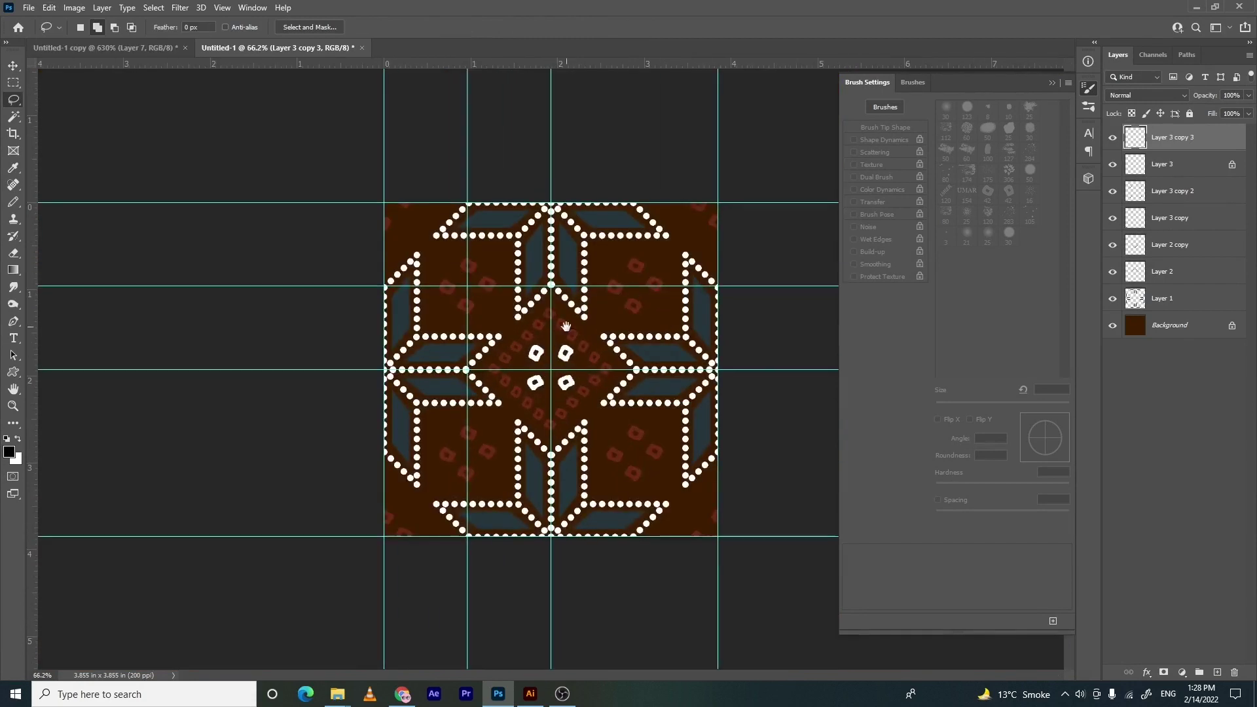
pyautogui.hotkey('ctrl', '+')
pyautogui.hotkey('ctrl', '+')
pyautogui.hotkey('ctrl', 'j')
pyautogui.moveTo(581, 337); pyautogui.dragTo(558, 359)
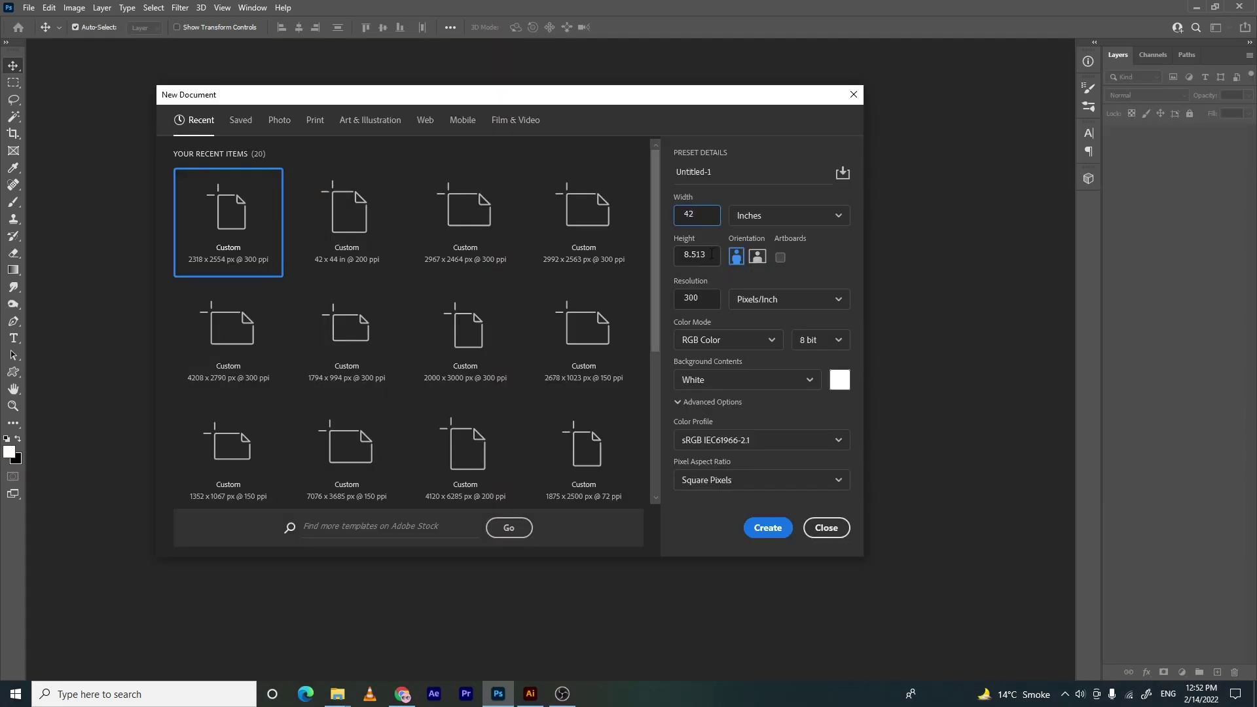
# Create a new 42 x 44 inch document at 200 pixels/inch
pyautogui.click(711, 254)
pyautogui.press('Tab')
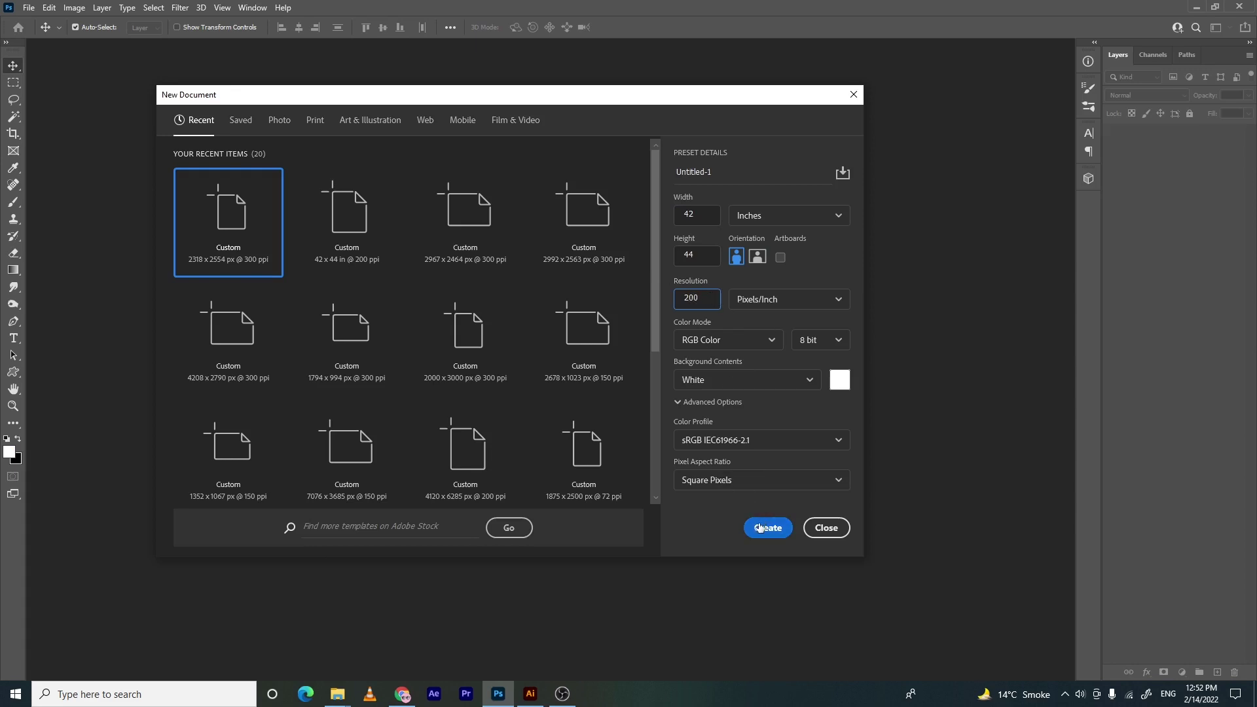
pyautogui.click(759, 527)
# Open the reference images 1.jpg and 2.jpg together
pyautogui.keyDown('ctrl'); pyautogui.click(573, 308); pyautogui.keyUp('ctrl')
pyautogui.moveTo(573, 308); pyautogui.dragTo(521, 303)
pyautogui.moveTo(504, 385)
pyautogui.mouseDown()
pyautogui.moveTo(529, 385)
pyautogui.moveTo(516, 387)
pyautogui.mouseUp()
pyautogui.hotkey('ctrl', 'o')
pyautogui.moveTo(248, 178); pyautogui.dragTo(118, 75)
pyautogui.doubleClick(171, 113)
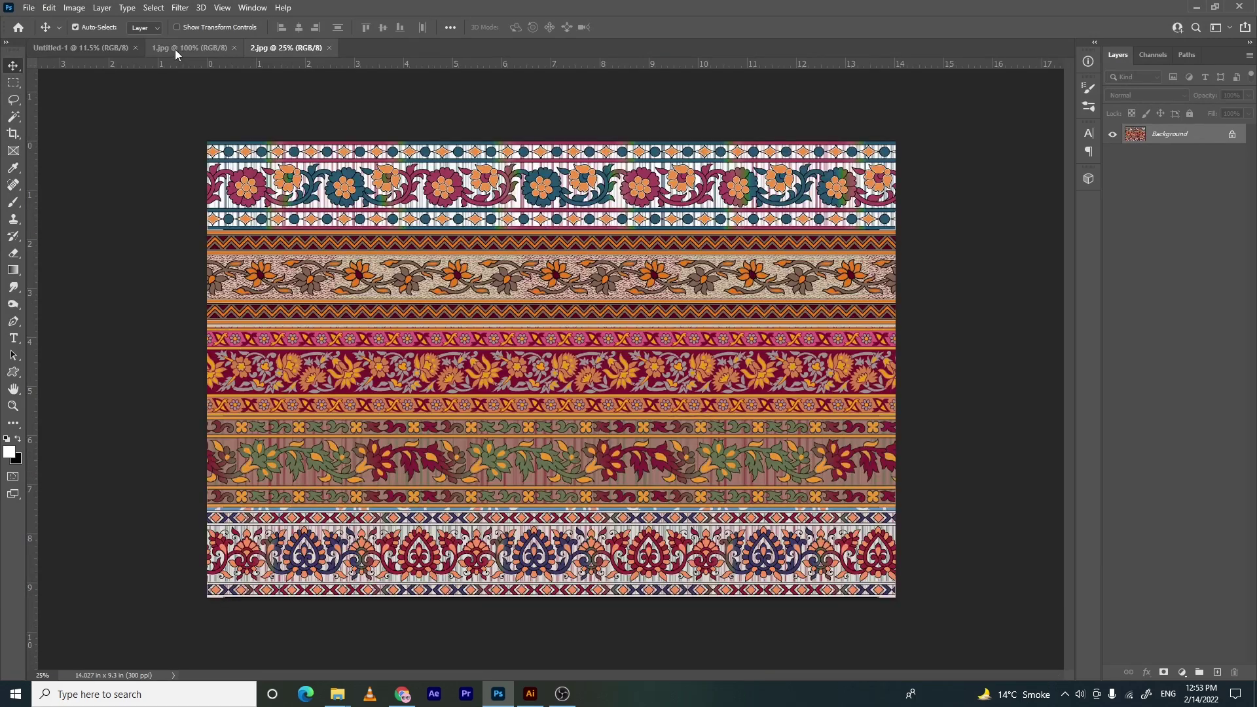
# Undock both image windows and copy the 2.jpg border artwork onto the blank canvas, closing 2.jpg
pyautogui.moveTo(175, 49); pyautogui.dragTo(460, 98)
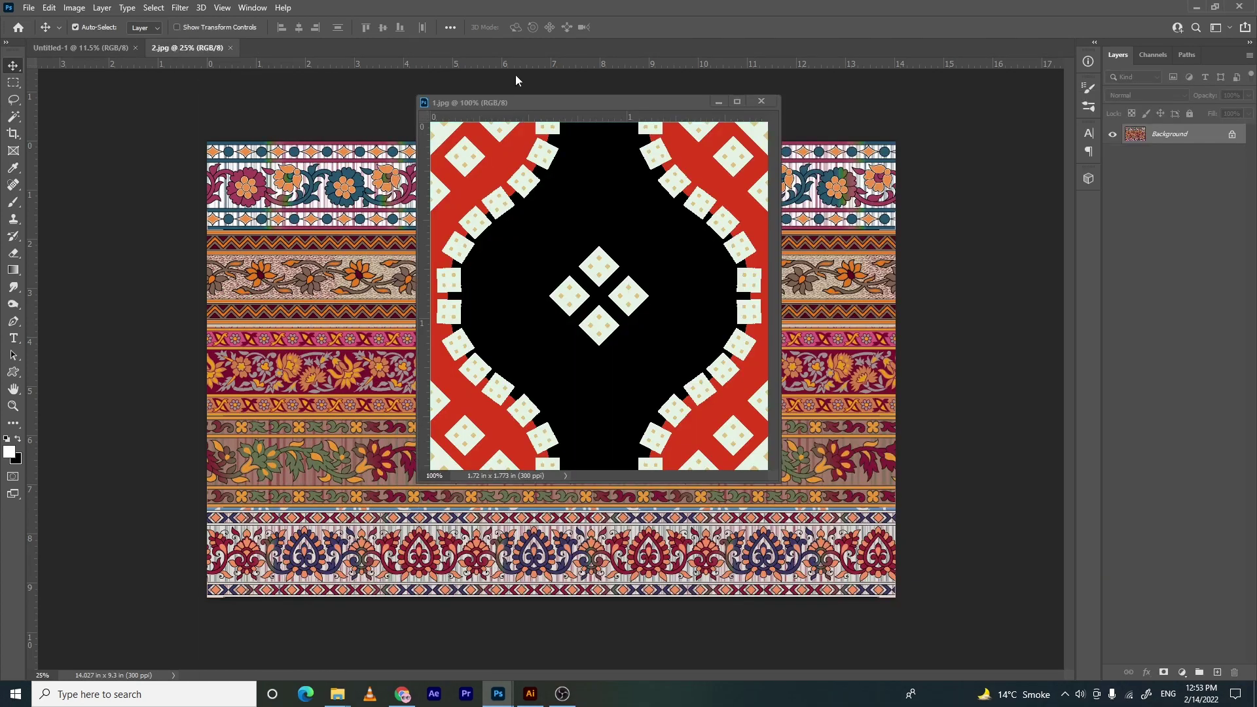
pyautogui.moveTo(174, 48); pyautogui.dragTo(517, 82)
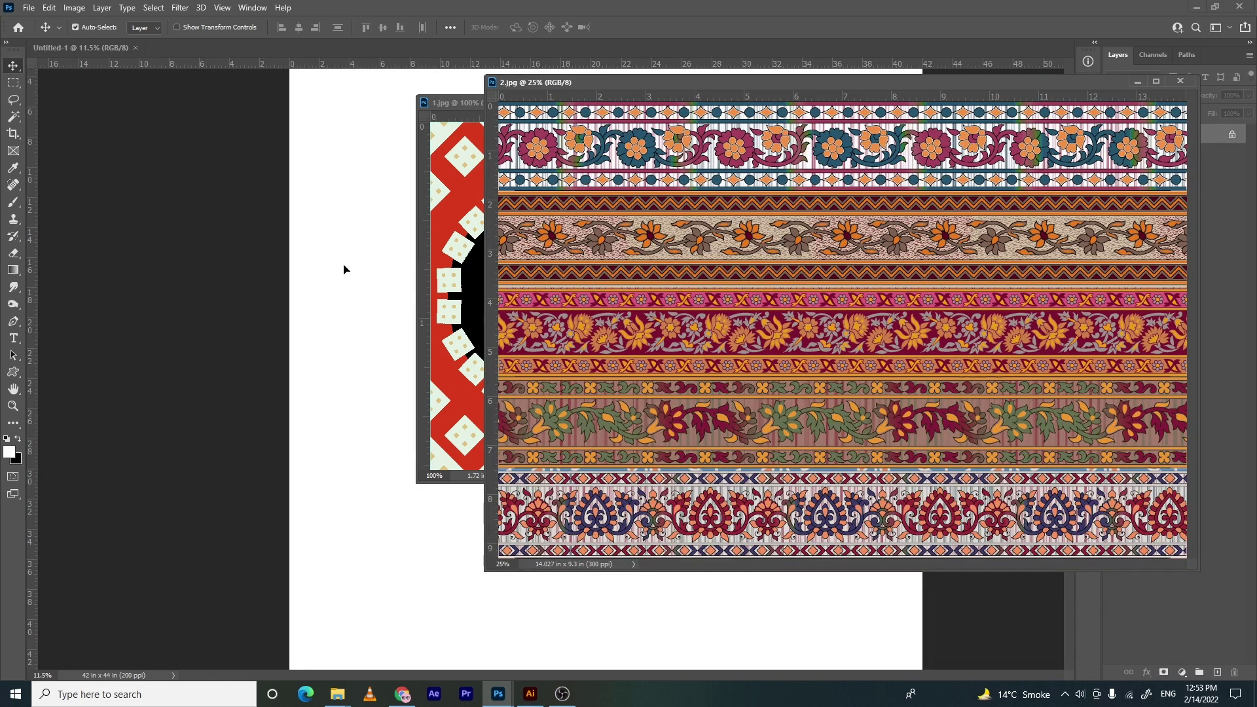
pyautogui.moveTo(344, 269); pyautogui.dragTo(344, 269)
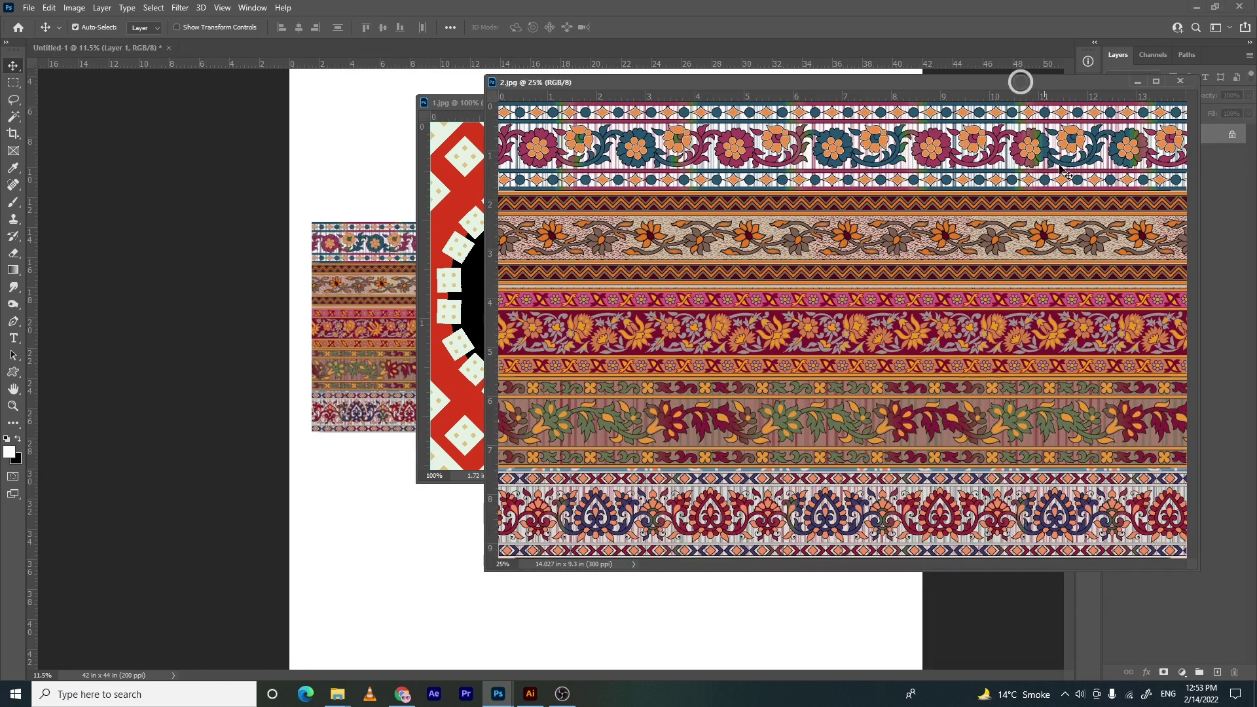
pyautogui.click(1179, 81)
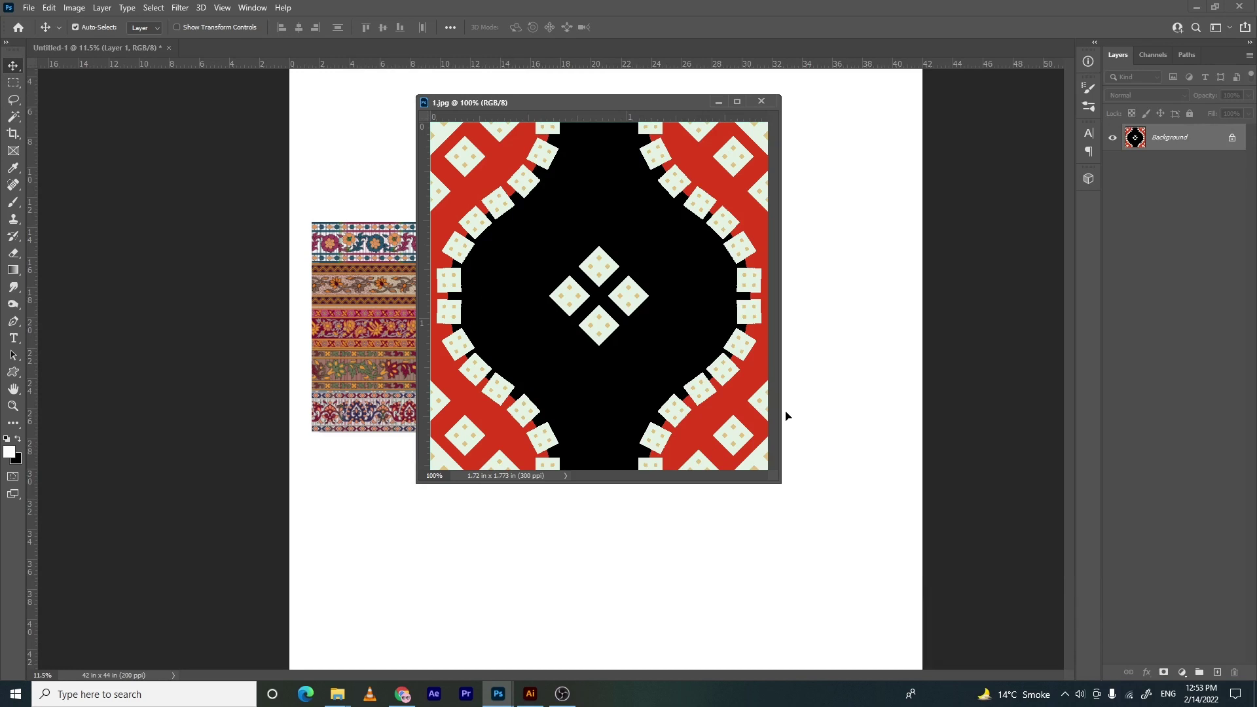
# Copy the 1.jpg tile onto the canvas beside the border artwork and close 1.jpg
pyautogui.moveTo(786, 412); pyautogui.dragTo(786, 413)
pyautogui.click(761, 102)
pyautogui.click(763, 102)
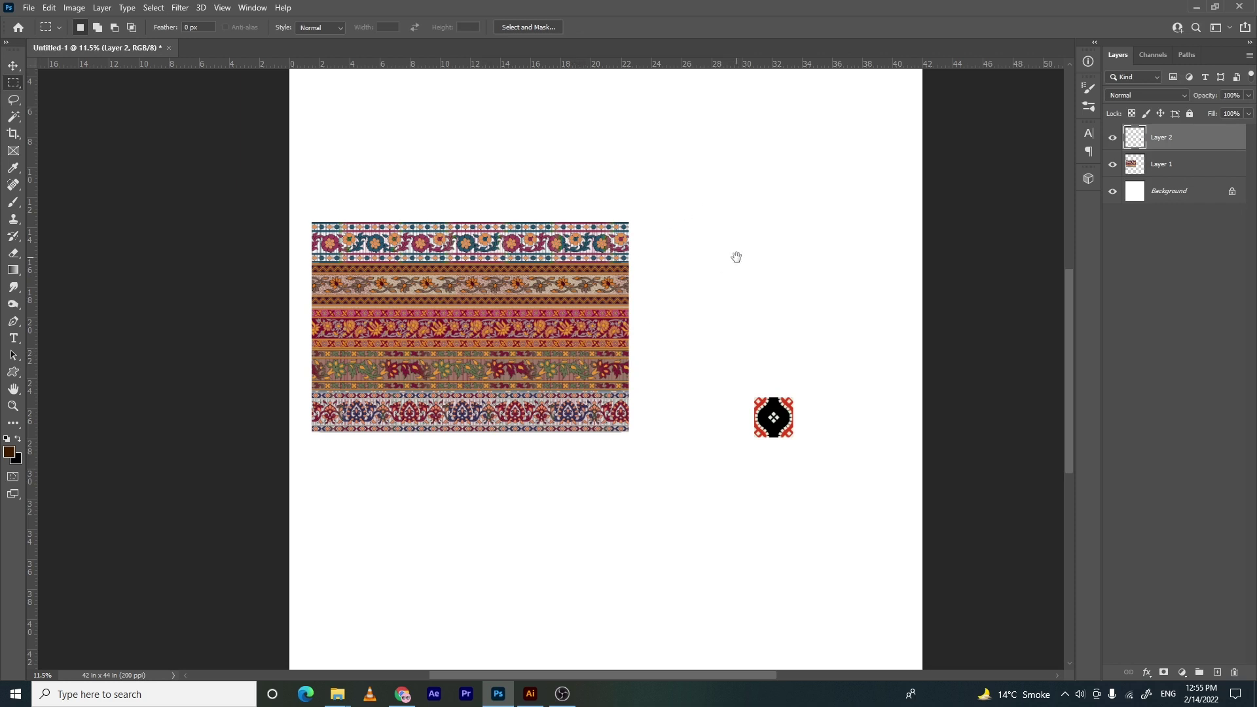
# Add a new layer filled with the dark brown foreground colour and move it beneath the two artwork layers
pyautogui.moveTo(724, 265); pyautogui.dragTo(694, 274)
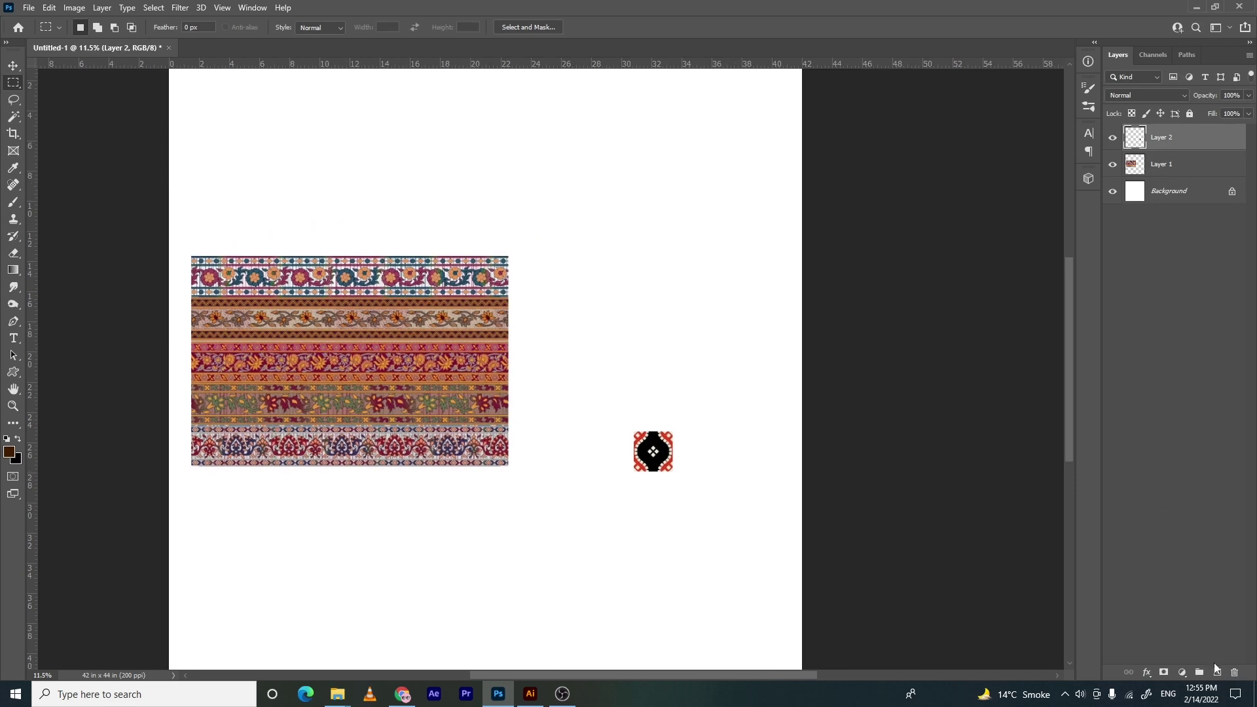
pyautogui.click(1216, 672)
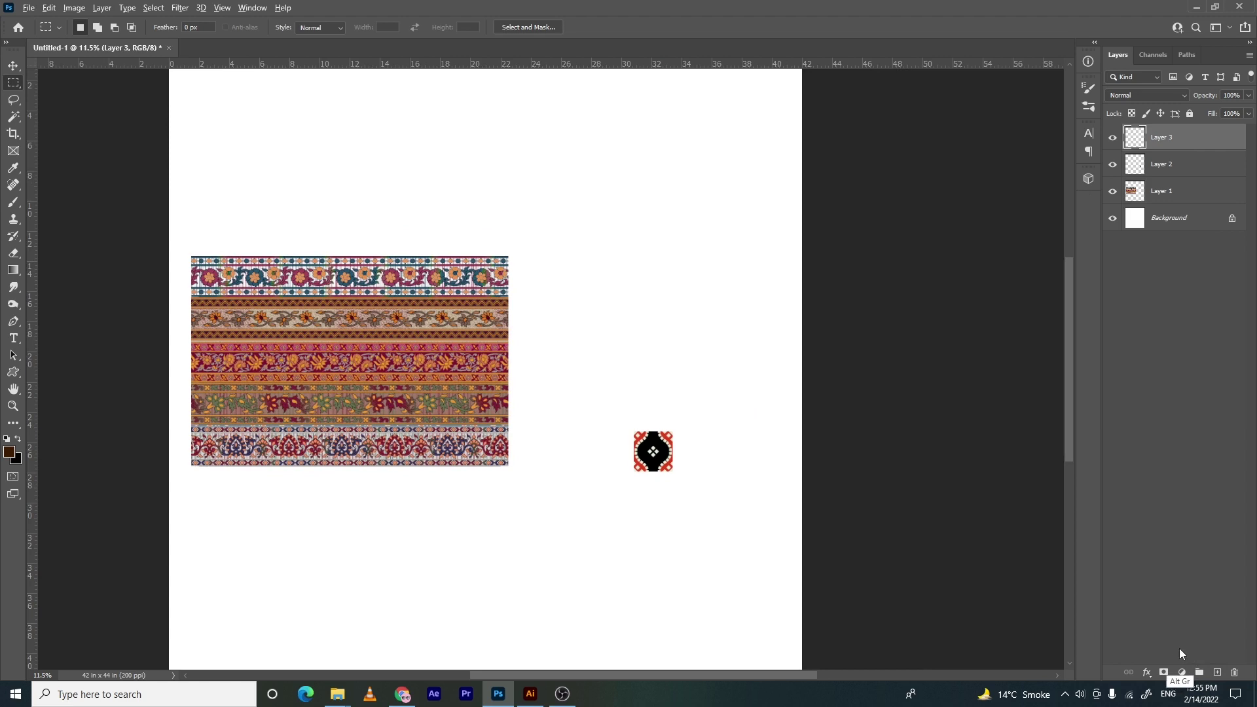
pyautogui.hotkey('alt', 'BackSpace')
pyautogui.moveTo(550, 285)
pyautogui.mouseDown()
pyautogui.moveTo(531, 303)
pyautogui.moveTo(543, 298)
pyautogui.moveTo(445, 297)
pyautogui.moveTo(463, 306)
pyautogui.mouseUp()
pyautogui.moveTo(463, 306); pyautogui.dragTo(681, 268)
pyautogui.moveTo(485, 263); pyautogui.dragTo(547, 263)
pyautogui.moveTo(519, 292); pyautogui.dragTo(367, 288)
pyautogui.hotkey('ctrl', 'd')
pyautogui.moveTo(1153, 138); pyautogui.dragTo(1134, 218)
pyautogui.moveTo(669, 344); pyautogui.dragTo(635, 342)
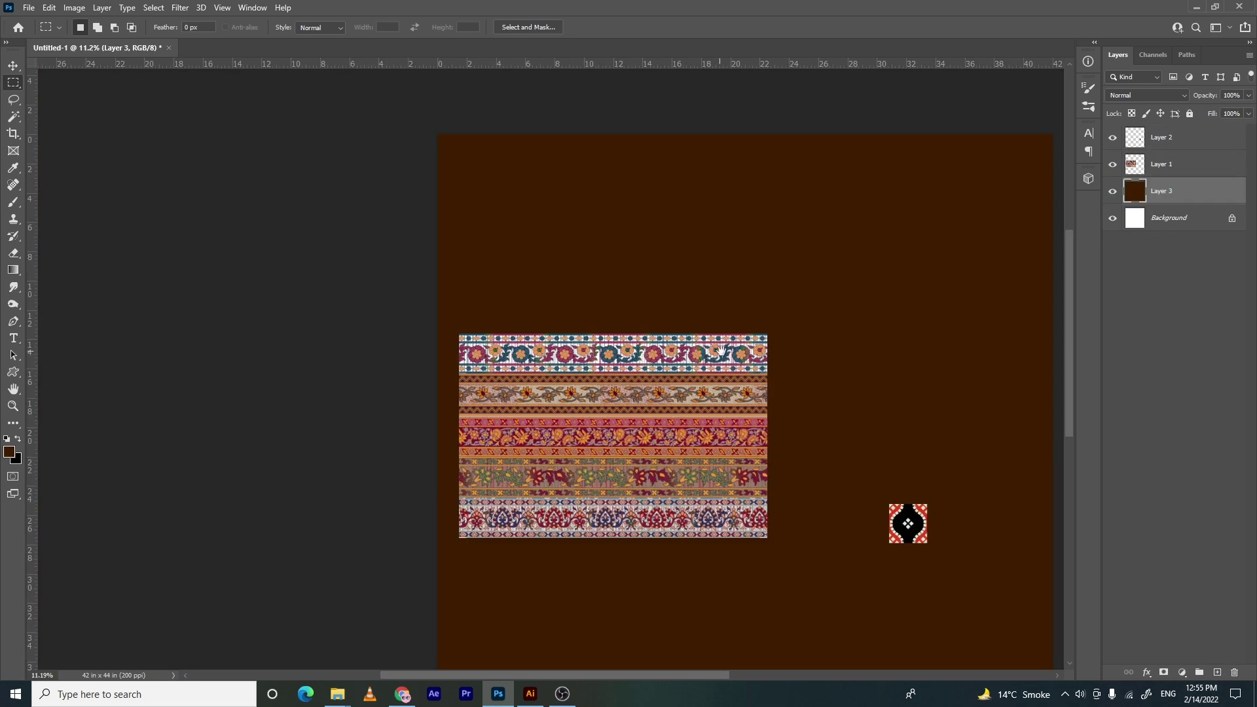
# Copy the lowest red-and-blue floral border from Layer 1 to its own layer and hide Layer 1
pyautogui.moveTo(804, 354); pyautogui.dragTo(402, 188)
pyautogui.moveTo(277, 366); pyautogui.dragTo(814, 430)
pyautogui.moveTo(678, 415); pyautogui.dragTo(616, 382)
pyautogui.moveTo(426, 322); pyautogui.dragTo(471, 178)
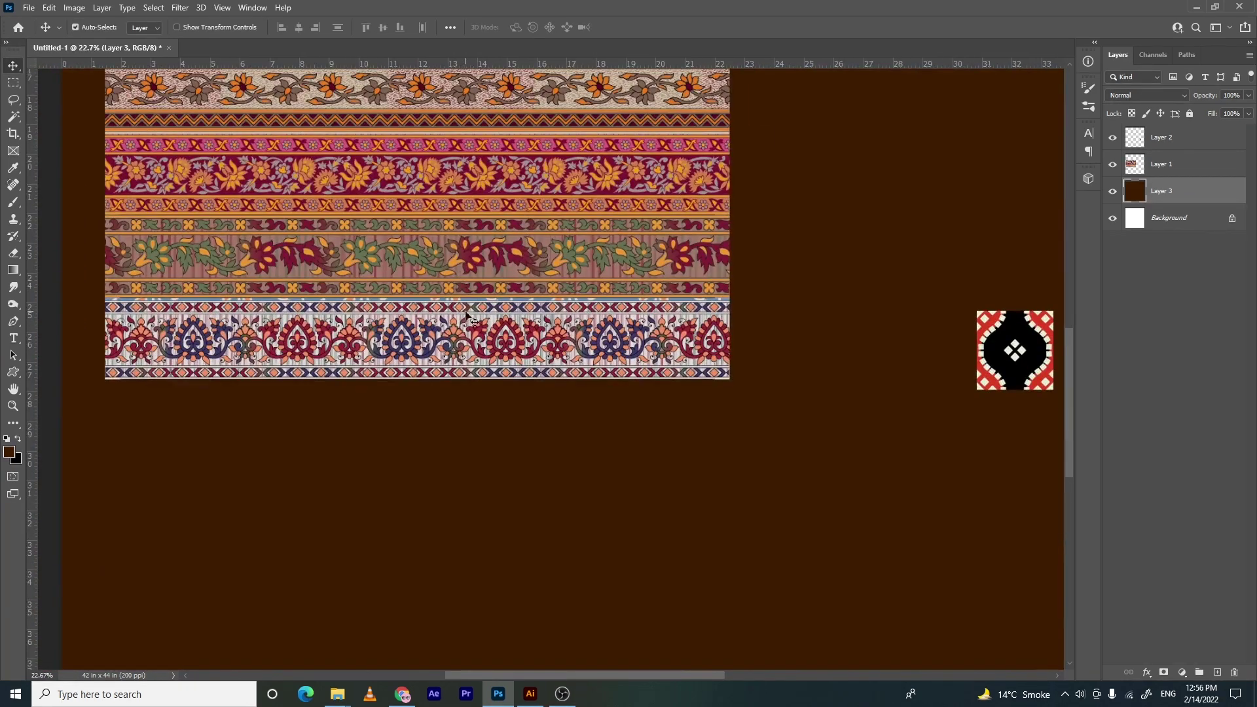
pyautogui.press('m')
pyautogui.moveTo(746, 298); pyautogui.dragTo(84, 585)
pyautogui.moveTo(478, 382); pyautogui.dragTo(486, 372)
pyautogui.hotkey('ctrl', 'j')
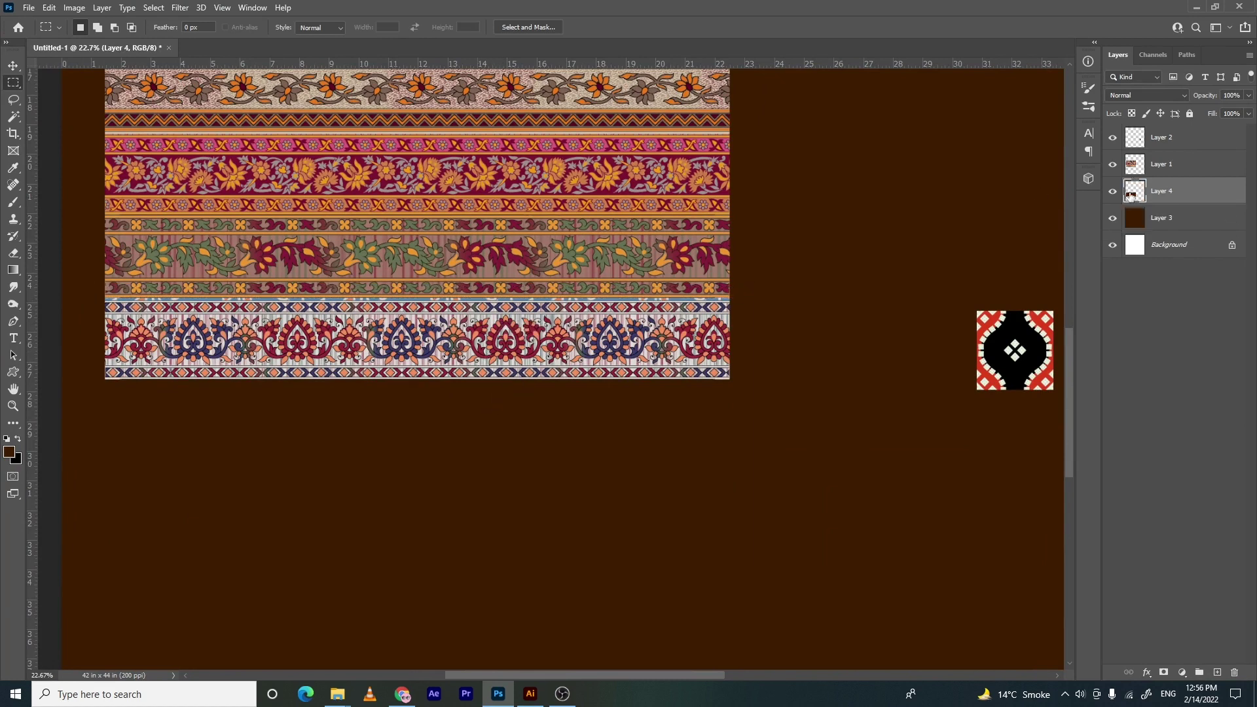
pyautogui.hotkey('ctrl', 'z')
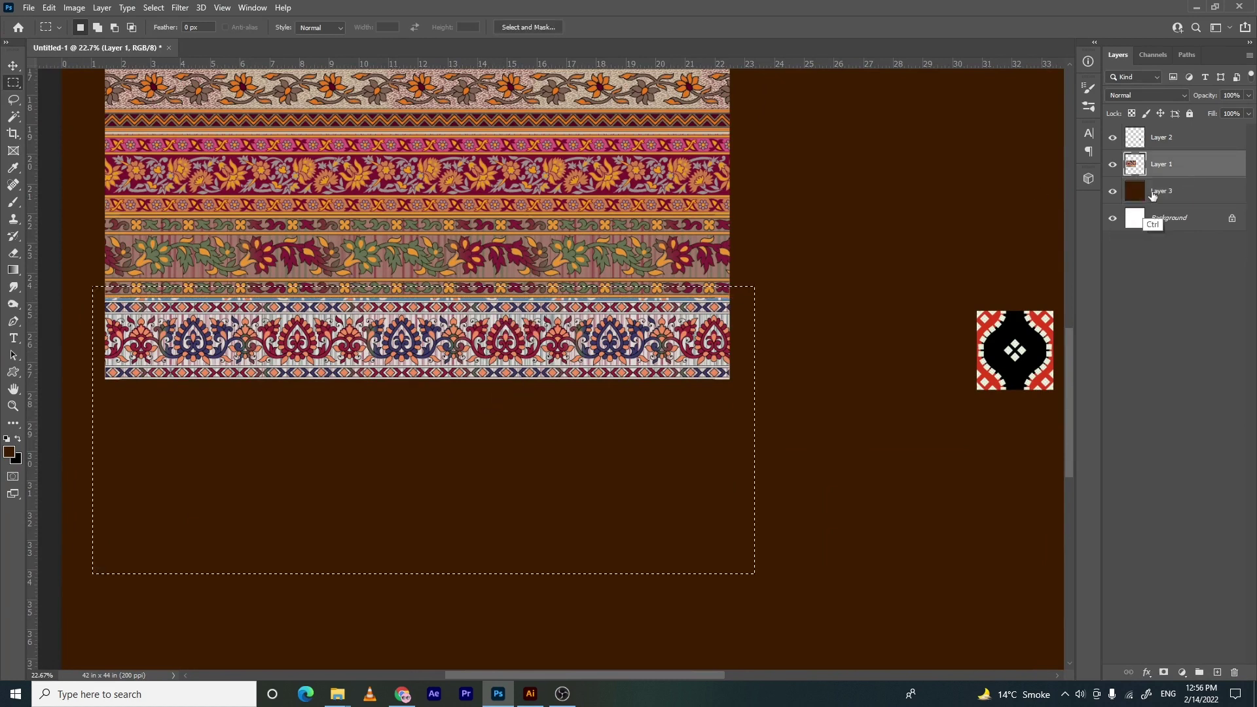
pyautogui.hotkey('ctrl', 'j')
pyautogui.click(1111, 191)
pyautogui.press('v')
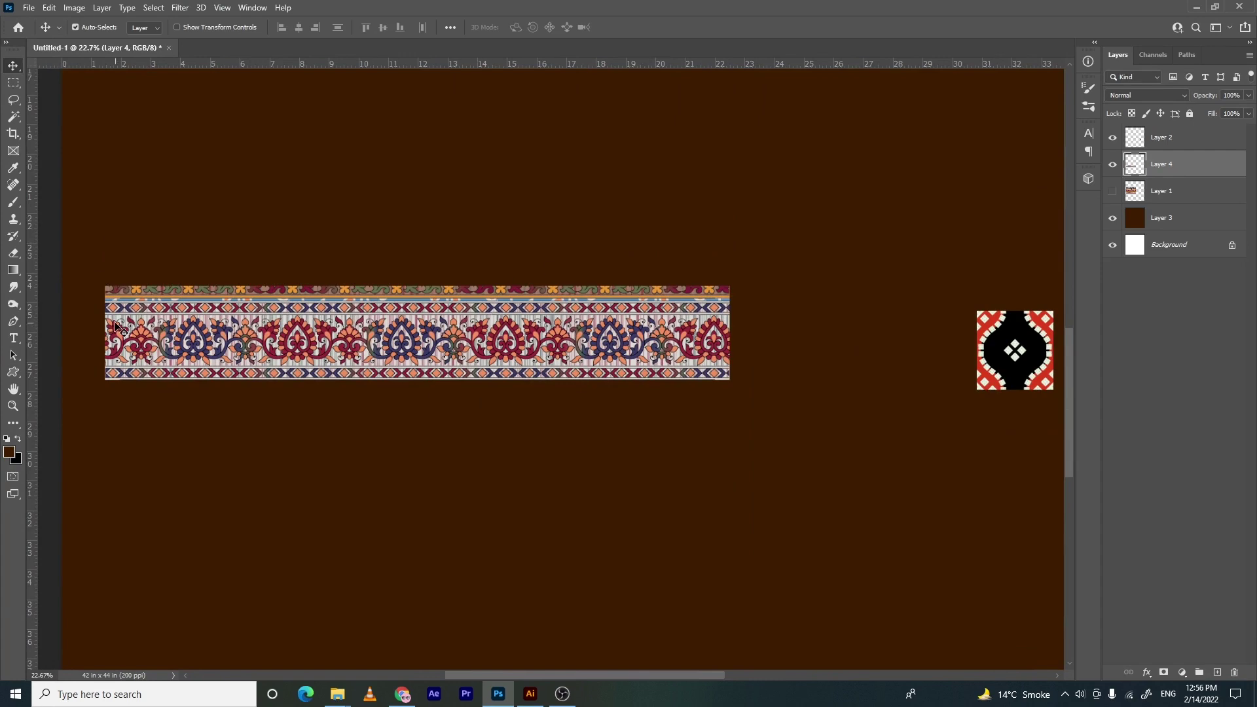
# Delete the leftover strip of the neighbouring border along the upper edge of the copied floral border
pyautogui.press('m')
pyautogui.moveTo(102, 298); pyautogui.dragTo(1040, 65)
pyautogui.moveTo(583, 302); pyautogui.dragTo(753, 308)
pyautogui.moveTo(476, 363)
pyautogui.mouseDown()
pyautogui.moveTo(552, 354)
pyautogui.moveTo(482, 377)
pyautogui.moveTo(406, 374)
pyautogui.moveTo(432, 378)
pyautogui.moveTo(401, 399)
pyautogui.moveTo(539, 353)
pyautogui.moveTo(527, 493)
pyautogui.mouseUp()
pyautogui.press('Delete')
pyautogui.hotkey('ctrl', 'd')
# Trim the excess from the right end of the floral border
pyautogui.moveTo(510, 395); pyautogui.dragTo(426, 398)
pyautogui.moveTo(592, 427); pyautogui.dragTo(471, 449)
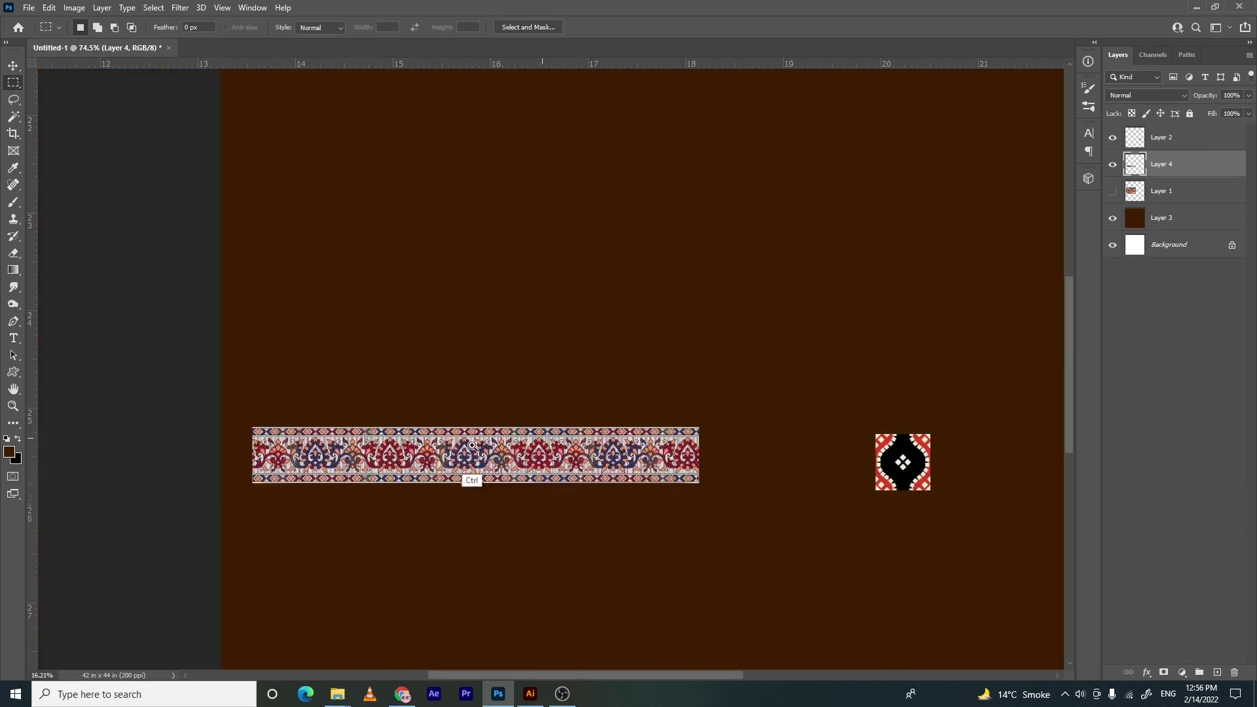
pyautogui.moveTo(597, 462); pyautogui.dragTo(573, 420)
pyautogui.moveTo(653, 343); pyautogui.dragTo(780, 360)
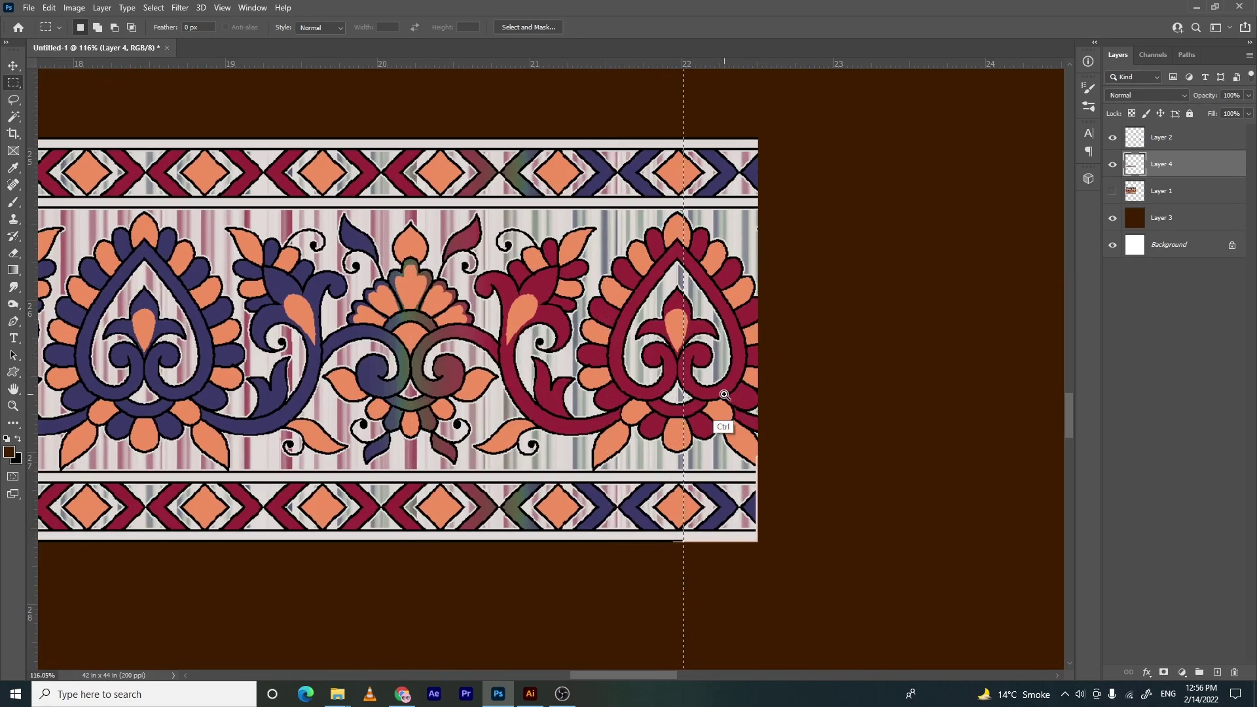
pyautogui.scroll(10, 714, 422)
pyautogui.moveTo(667, 517); pyautogui.dragTo(713, 359)
pyautogui.scroll(-10, 704, 356)
pyautogui.scroll(3, 725, 360)
pyautogui.press('Delete')
pyautogui.hotkey('ctrl', 'd')
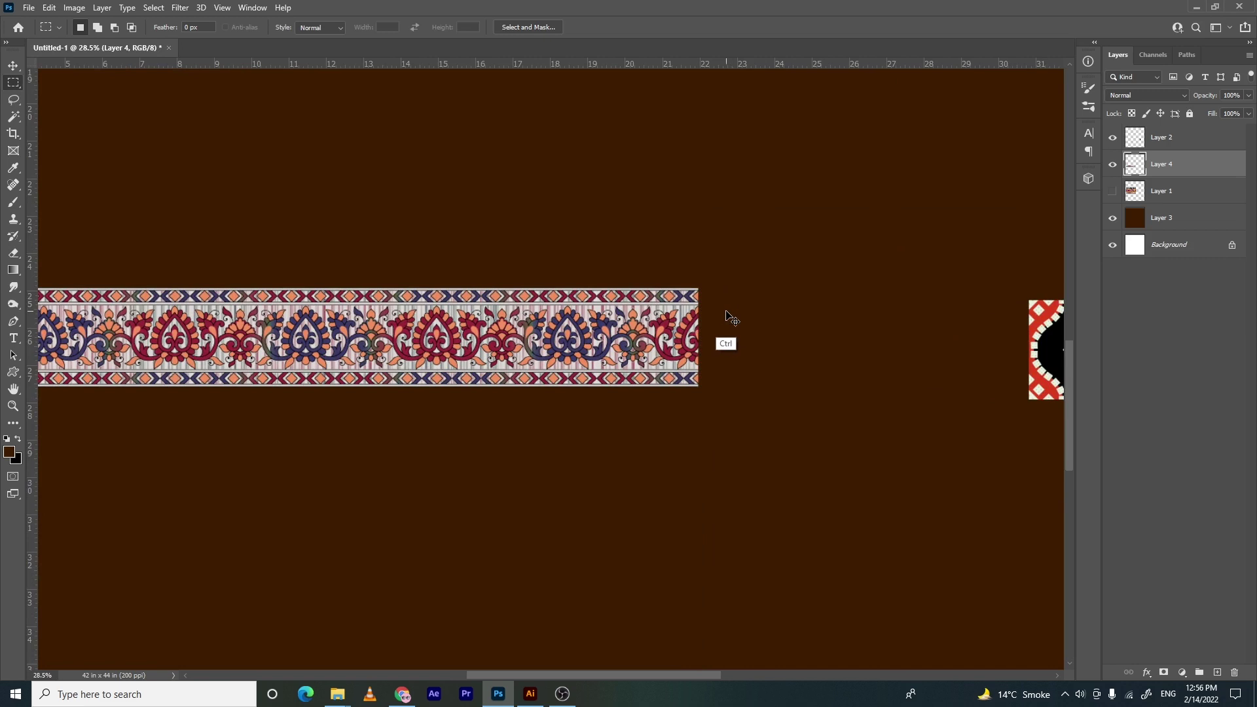
# Duplicate the floral border layer and invert the copy's colours
pyautogui.hotkey('ctrl', 'j')
pyautogui.hotkey('ctrl', 't')
pyautogui.moveTo(524, 317); pyautogui.dragTo(841, 294)
pyautogui.press('Return')
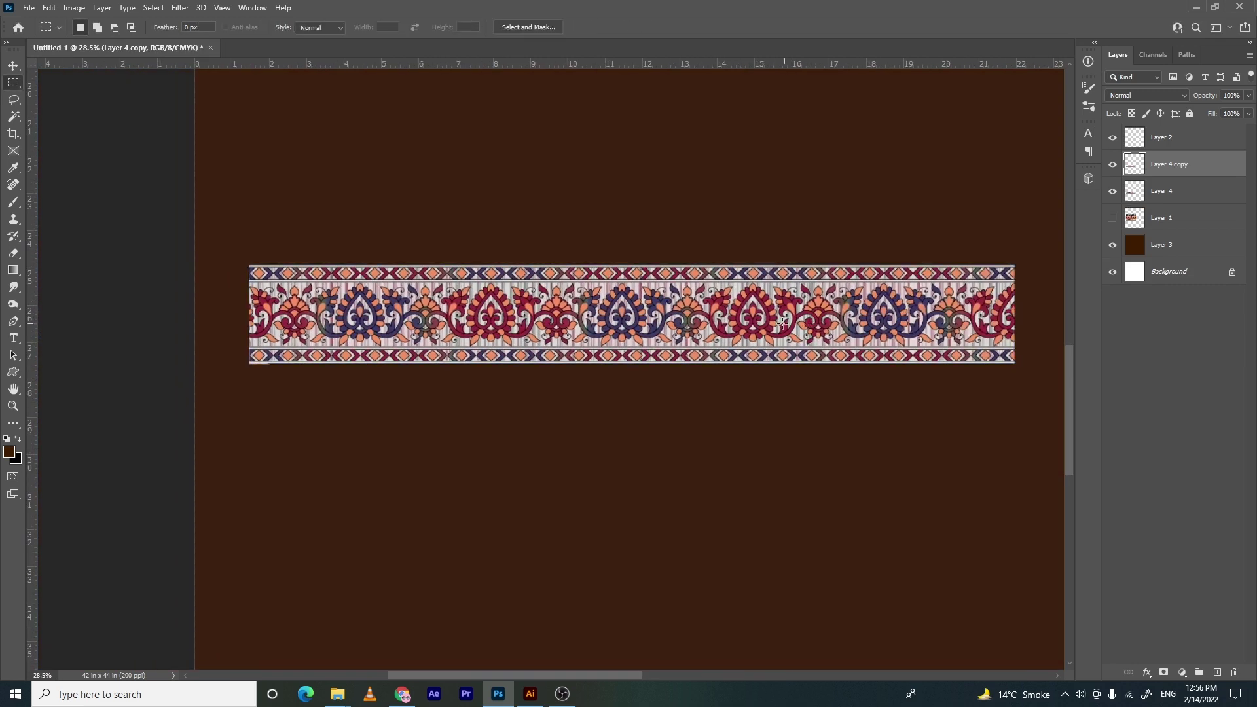
pyautogui.hscroll(3, 764, 288)
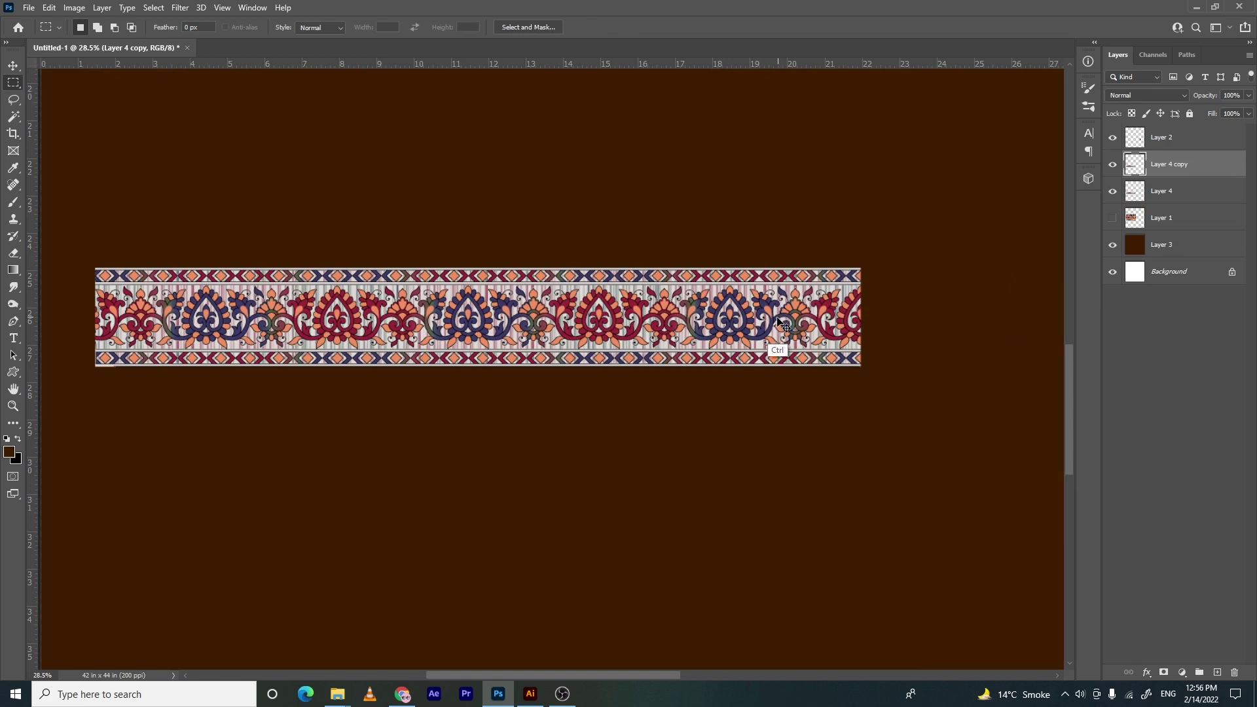
pyautogui.hotkey('ctrl', 'i')
# Set the inverted copy to 50% opacity and shift it left, nudging it into register with the matching repeat beneath
pyautogui.press('v')
pyautogui.moveTo(810, 314); pyautogui.dragTo(413, 278)
pyautogui.moveTo(530, 364); pyautogui.dragTo(496, 365)
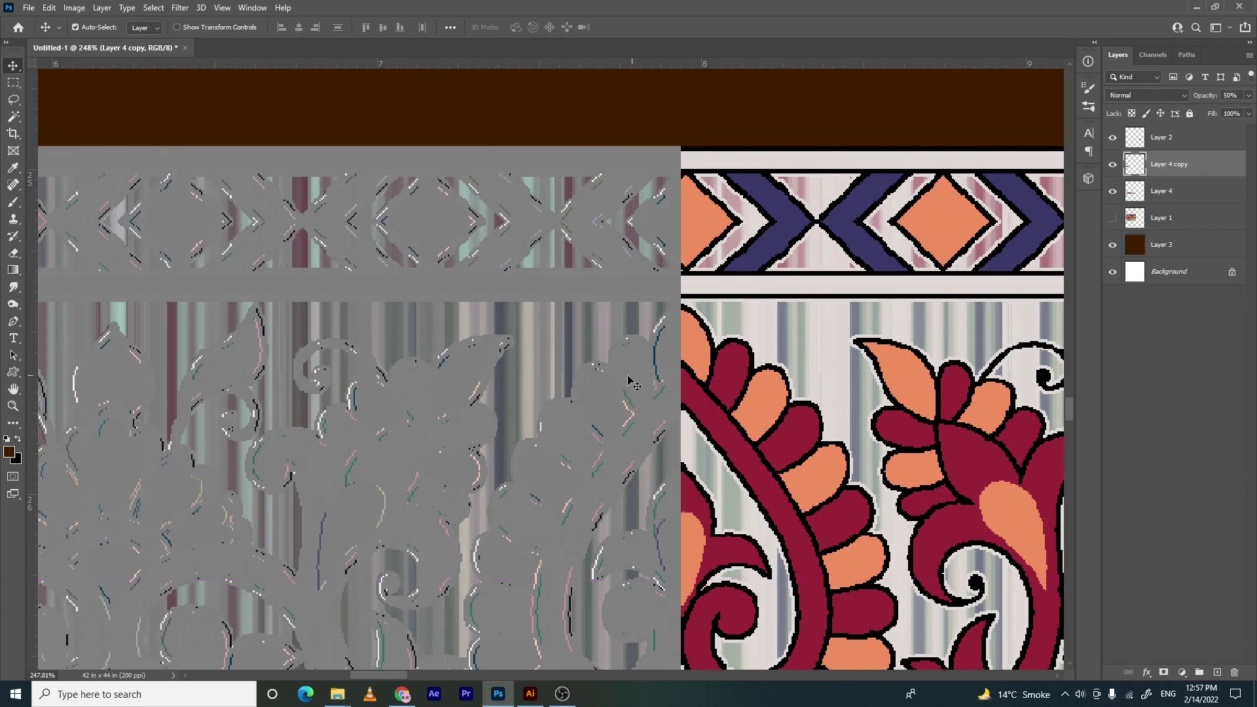
pyautogui.moveTo(724, 364); pyautogui.dragTo(598, 391)
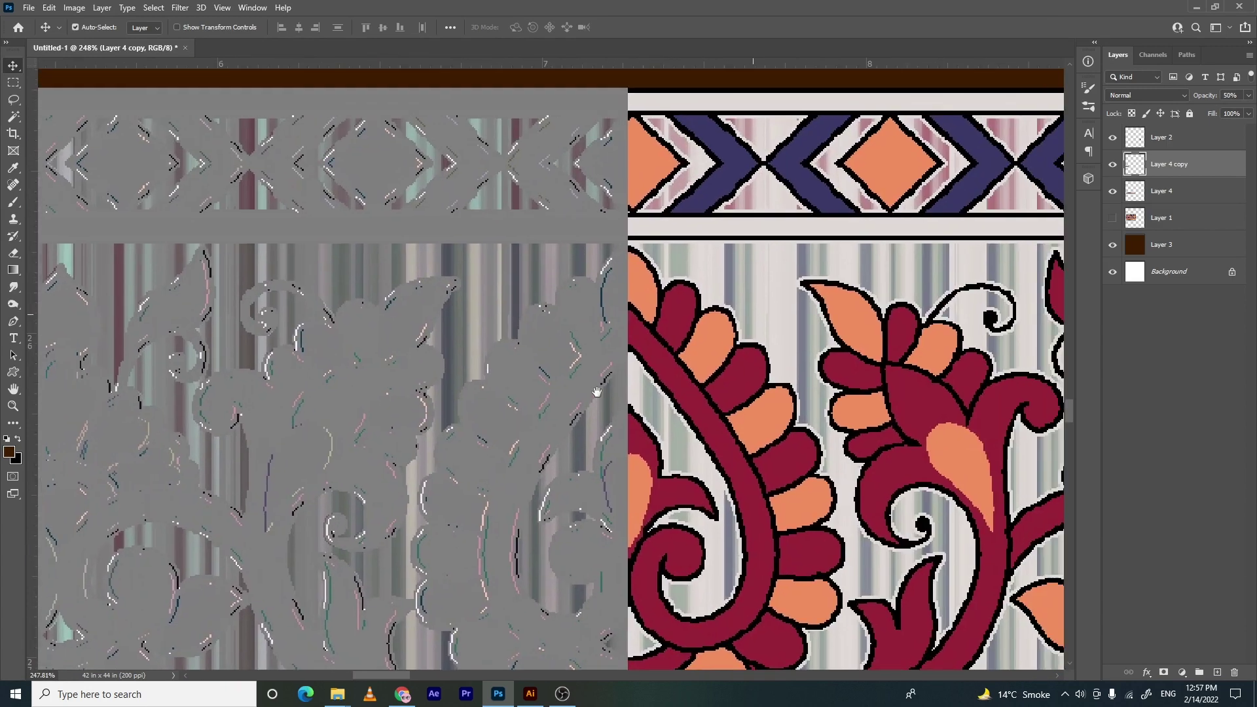
pyautogui.scroll(3, 670, 322)
pyautogui.press('Left')
pyautogui.press('Right')
pyautogui.press('Right')
pyautogui.press('Left')
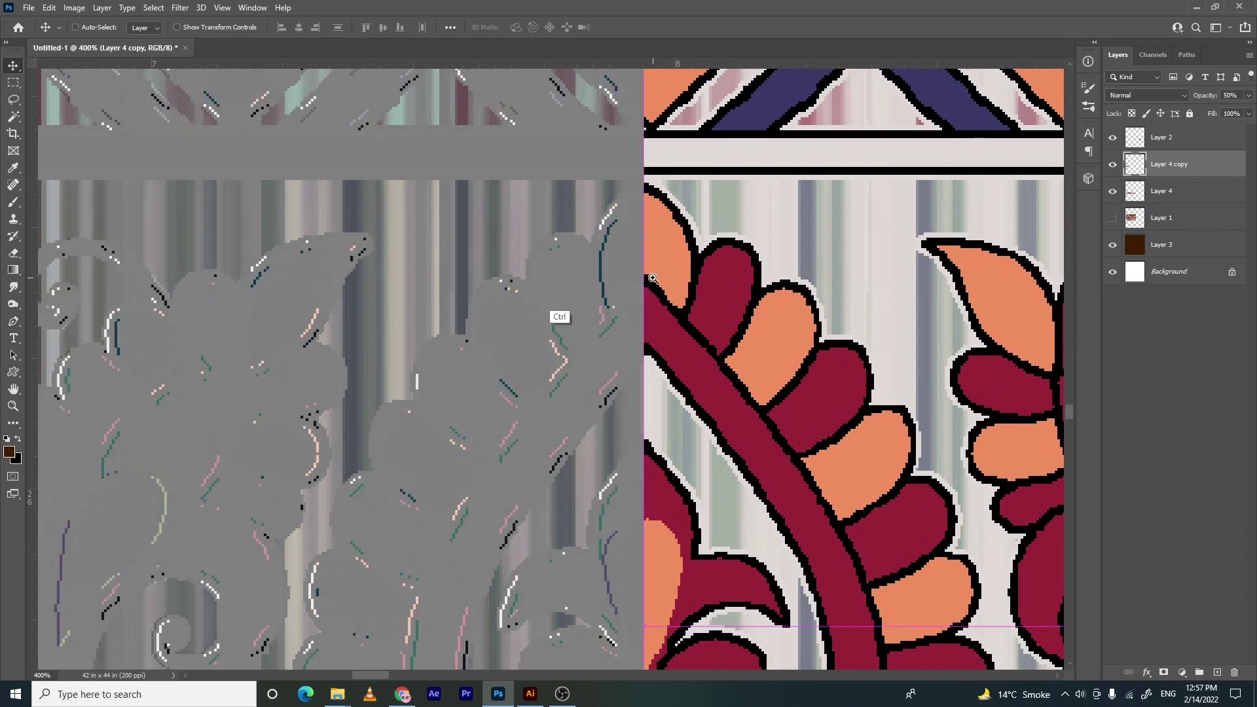
# Delete the part of Layer 4 covered by the inverted copy's outline and remove the inverted copy
pyautogui.scroll(-1, 653, 278)
pyautogui.keyDown('ctrl'); pyautogui.click(1140, 158); pyautogui.keyUp('ctrl')
pyautogui.click(842, 348)
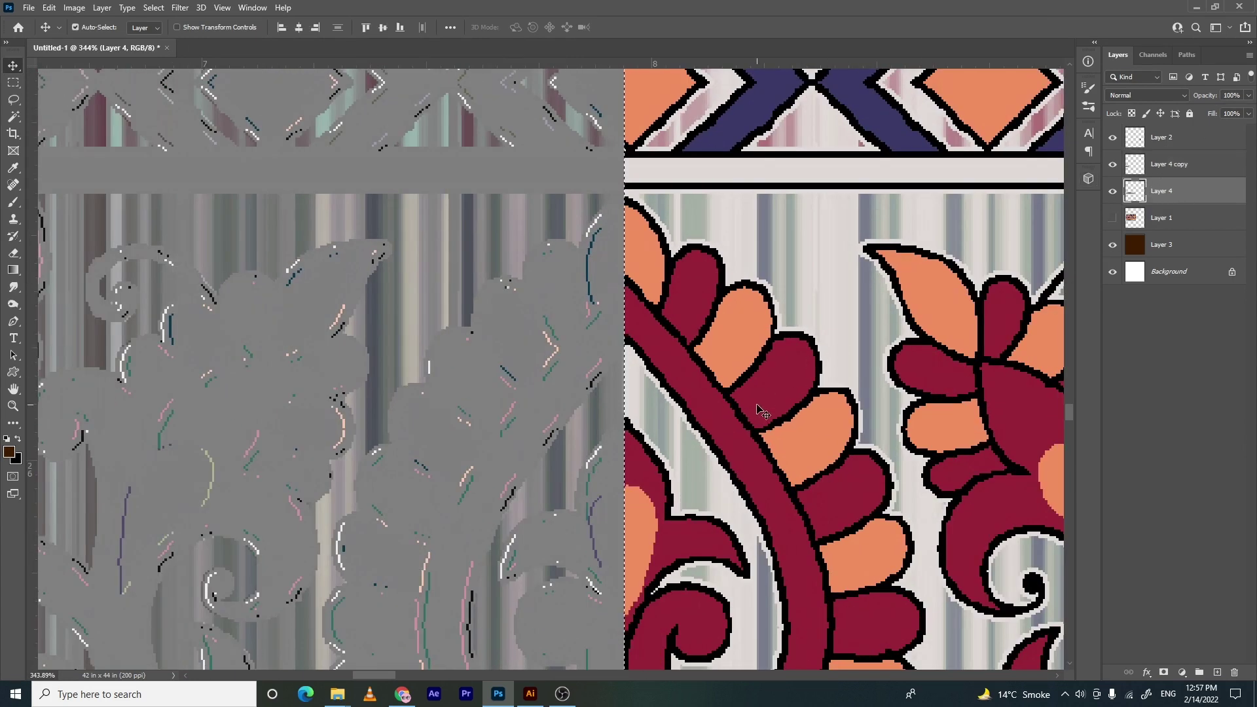
pyautogui.press('Delete')
pyautogui.hotkey('ctrl', 'd')
pyautogui.keyDown('ctrl'); pyautogui.click(483, 408); pyautogui.keyUp('ctrl')
pyautogui.press('Delete')
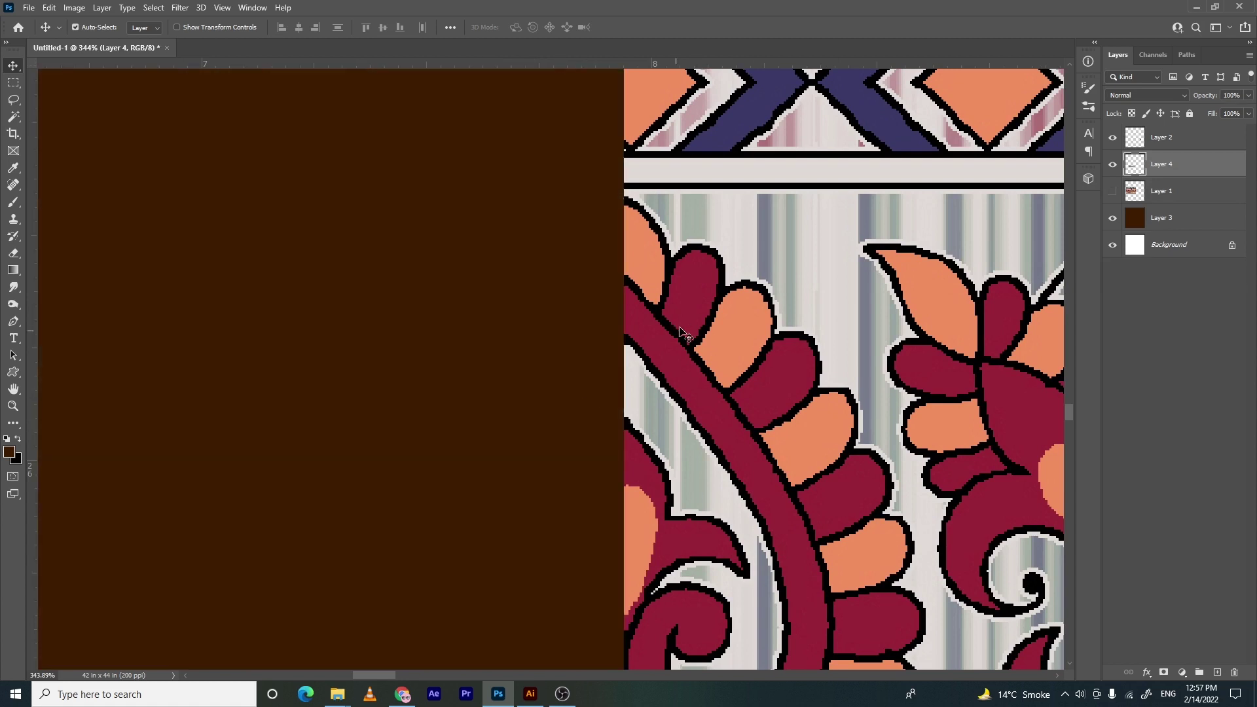
# Tile the trimmed border repeat end to end along the canvas's bottom edge from the lower-left corner and merge the copies
pyautogui.scroll(-20, 643, 309)
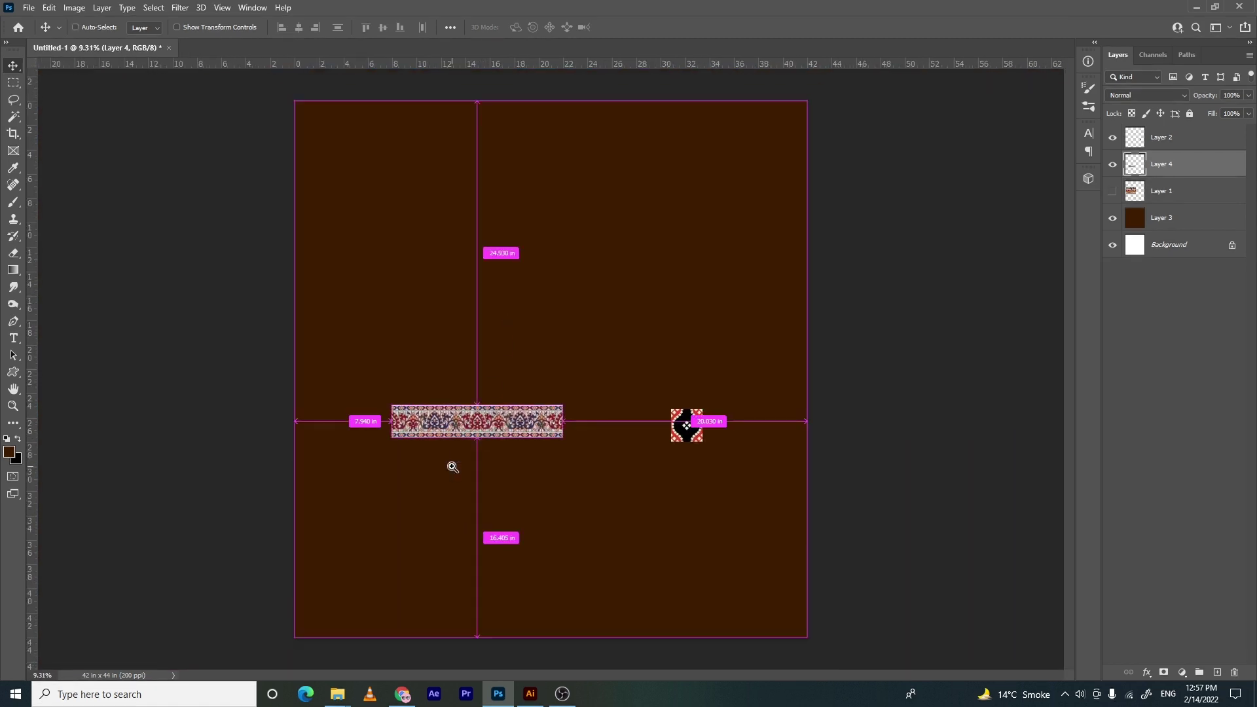
pyautogui.moveTo(456, 426); pyautogui.dragTo(500, 612)
pyautogui.scroll(4, 471, 628)
pyautogui.hotkey('ctrl', 'e')
pyautogui.scroll(-3, 420, 462)
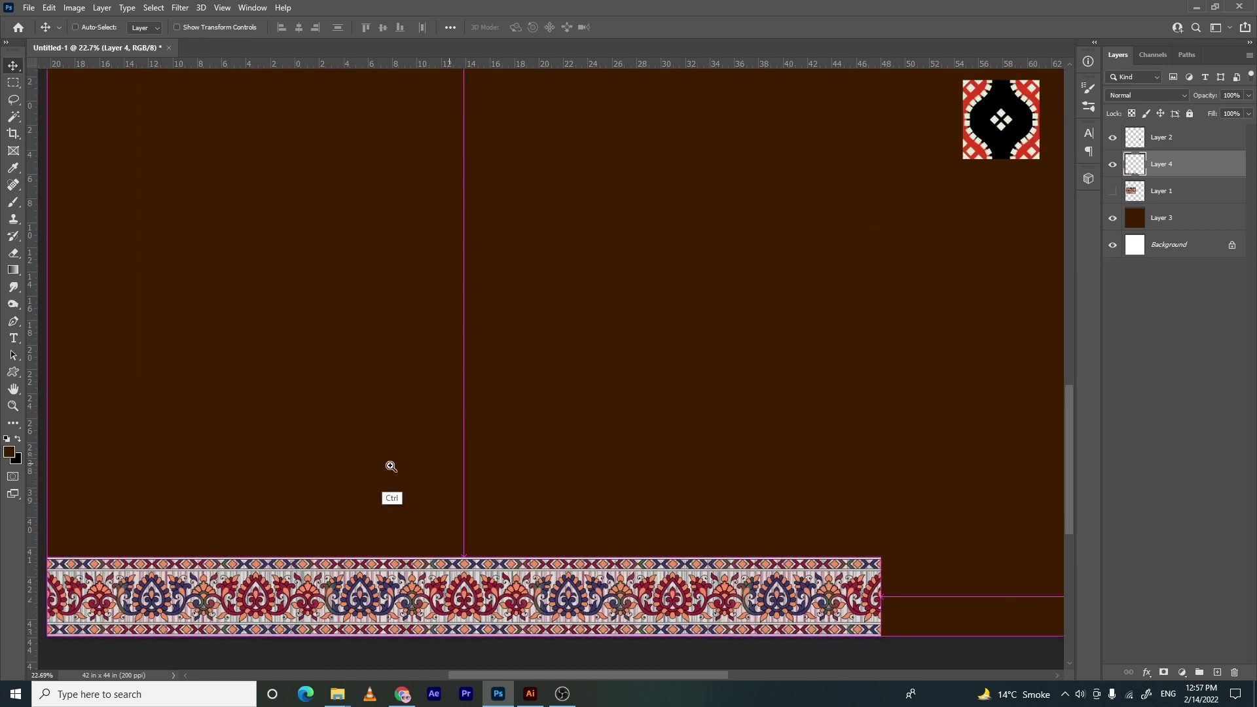
pyautogui.moveTo(289, 551); pyautogui.dragTo(764, 553)
pyautogui.hotkey('ctrl', 'e')
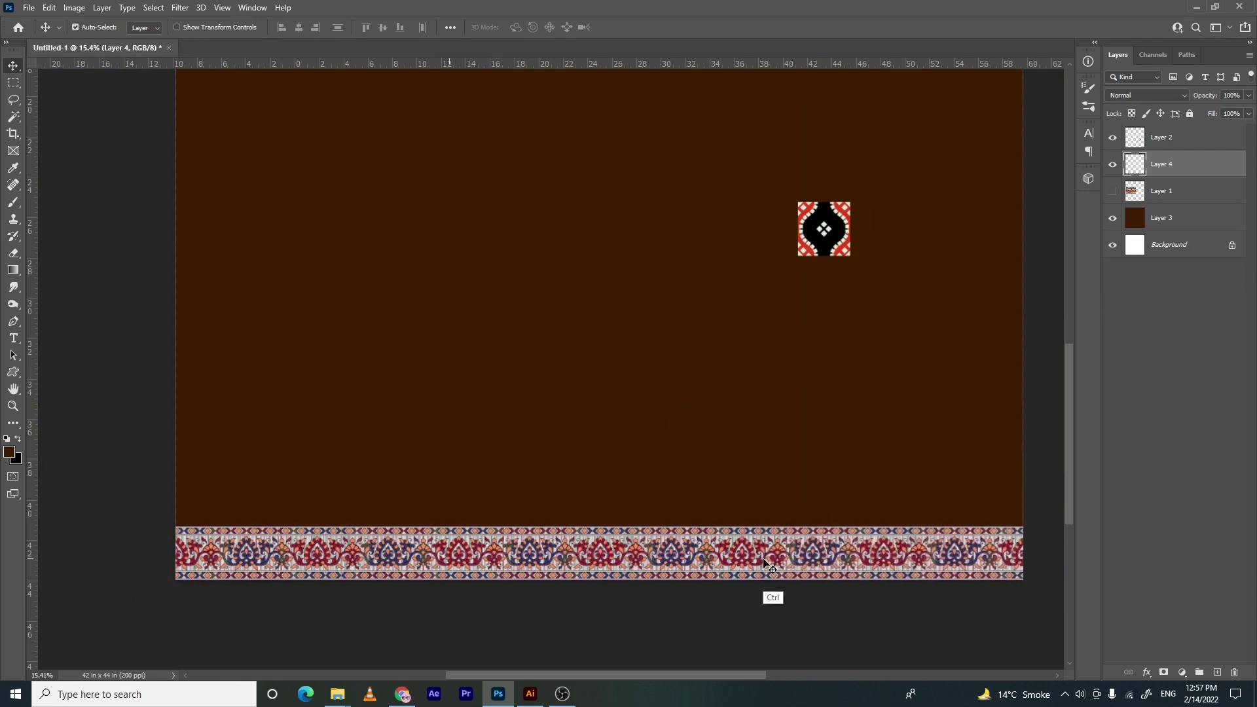
# Place vertical guides at the canvas's left edge, right edge and centre, and horizontal guides at its bottom and top edges
pyautogui.press('c')
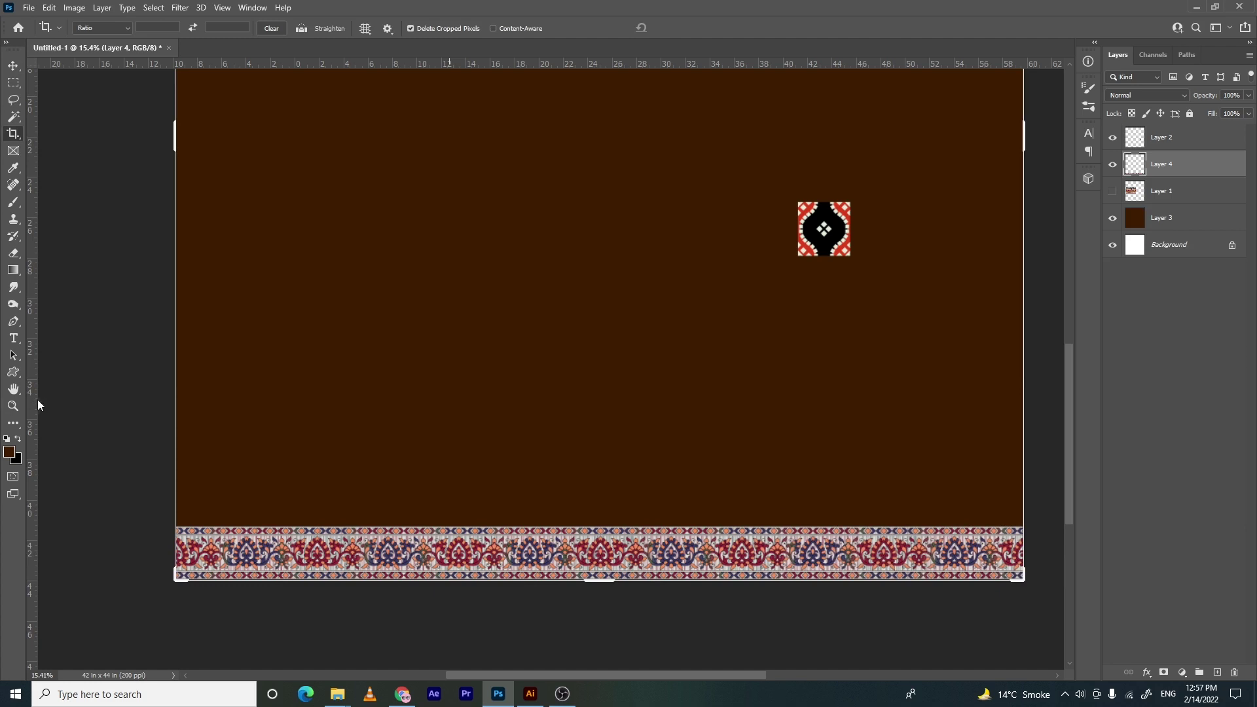
pyautogui.moveTo(33, 434); pyautogui.dragTo(176, 422)
pyautogui.moveTo(36, 490); pyautogui.dragTo(1023, 402)
pyautogui.moveTo(37, 520); pyautogui.dragTo(598, 452)
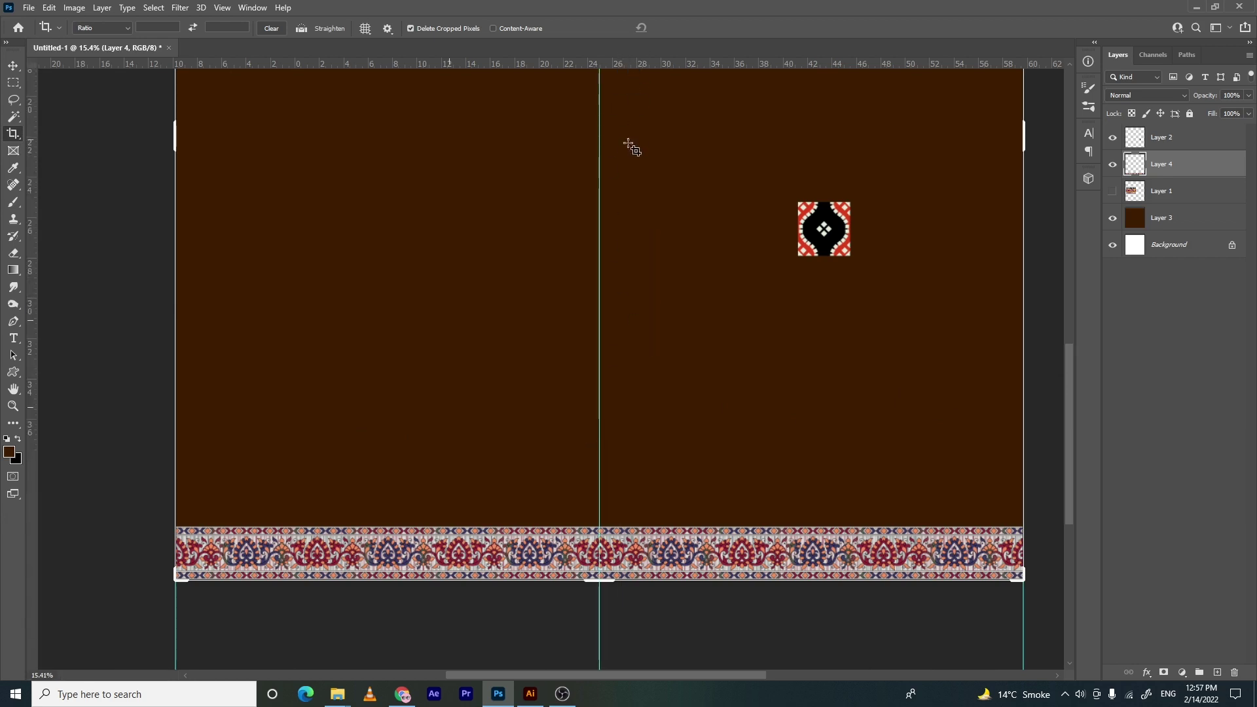
pyautogui.moveTo(32, 135); pyautogui.dragTo(387, 579)
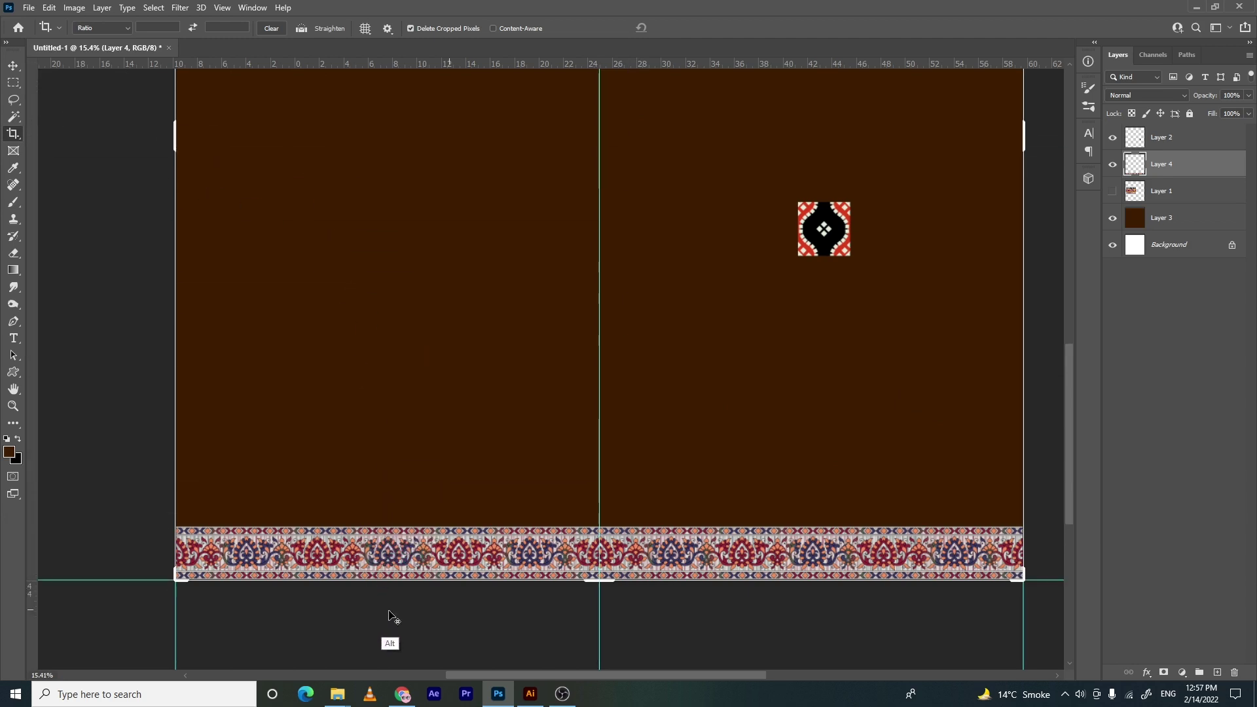
pyautogui.moveTo(34, 423); pyautogui.dragTo(440, 43)
pyautogui.scroll(5, 415, 323)
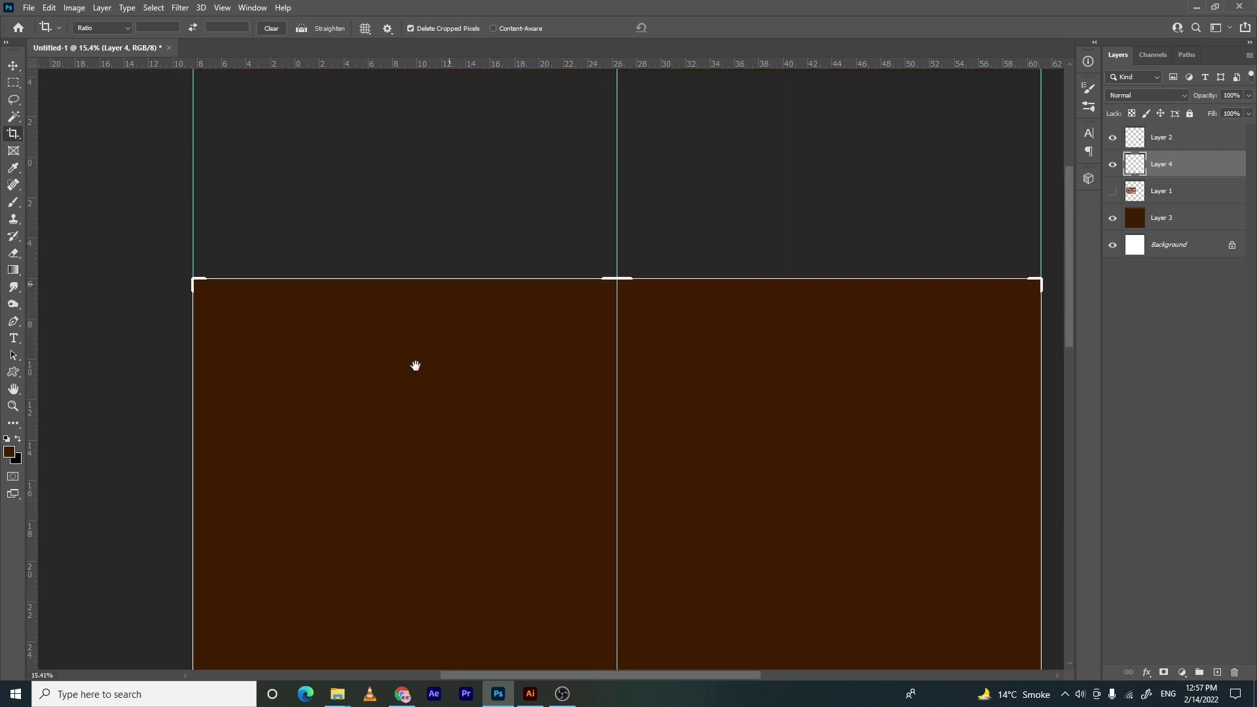
pyautogui.moveTo(37, 171); pyautogui.dragTo(333, 278)
# Duplicate the bottom border strip and place the copy straight above it, leaving a brown band between the two
pyautogui.press('v')
pyautogui.moveTo(554, 243); pyautogui.dragTo(449, 207)
pyautogui.scroll(4, 537, 417)
pyautogui.press('space')
pyautogui.scroll(3, 552, 541)
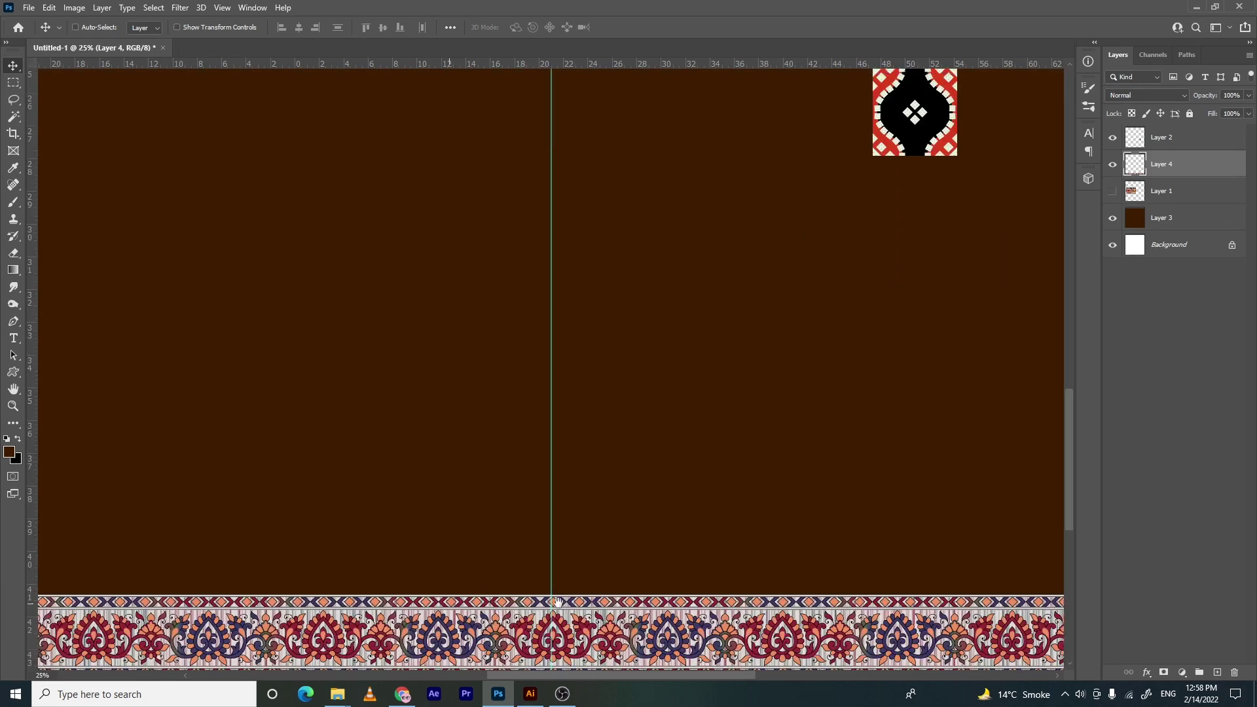
pyautogui.moveTo(552, 541); pyautogui.dragTo(554, 355)
pyautogui.moveTo(580, 254); pyautogui.dragTo(556, 462)
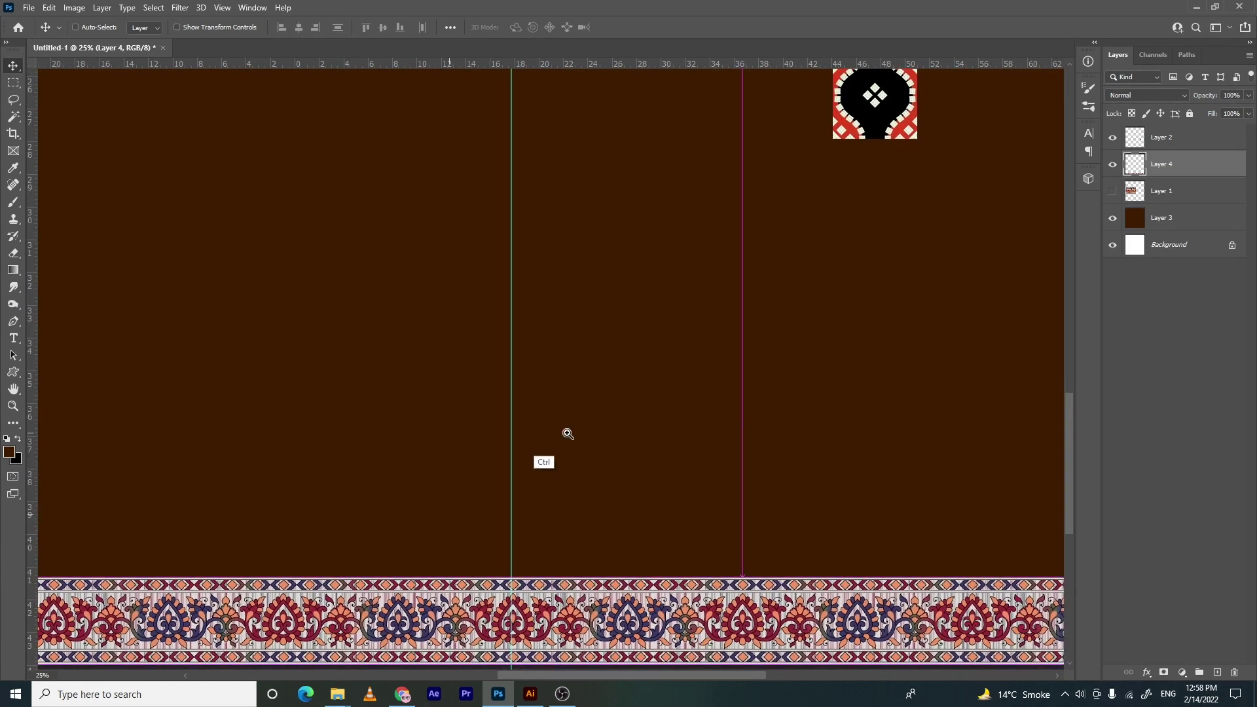
pyautogui.scroll(-3, 564, 435)
pyautogui.moveTo(486, 439); pyautogui.dragTo(462, 454)
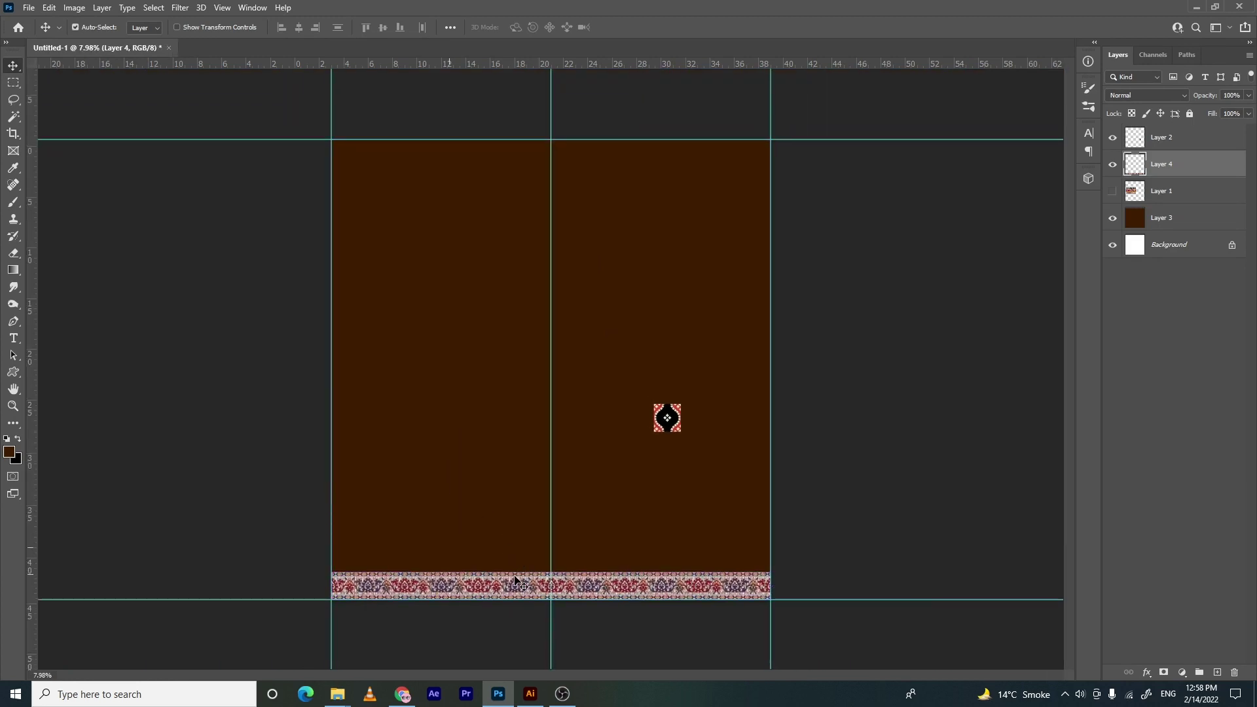
pyautogui.moveTo(514, 575); pyautogui.dragTo(515, 510)
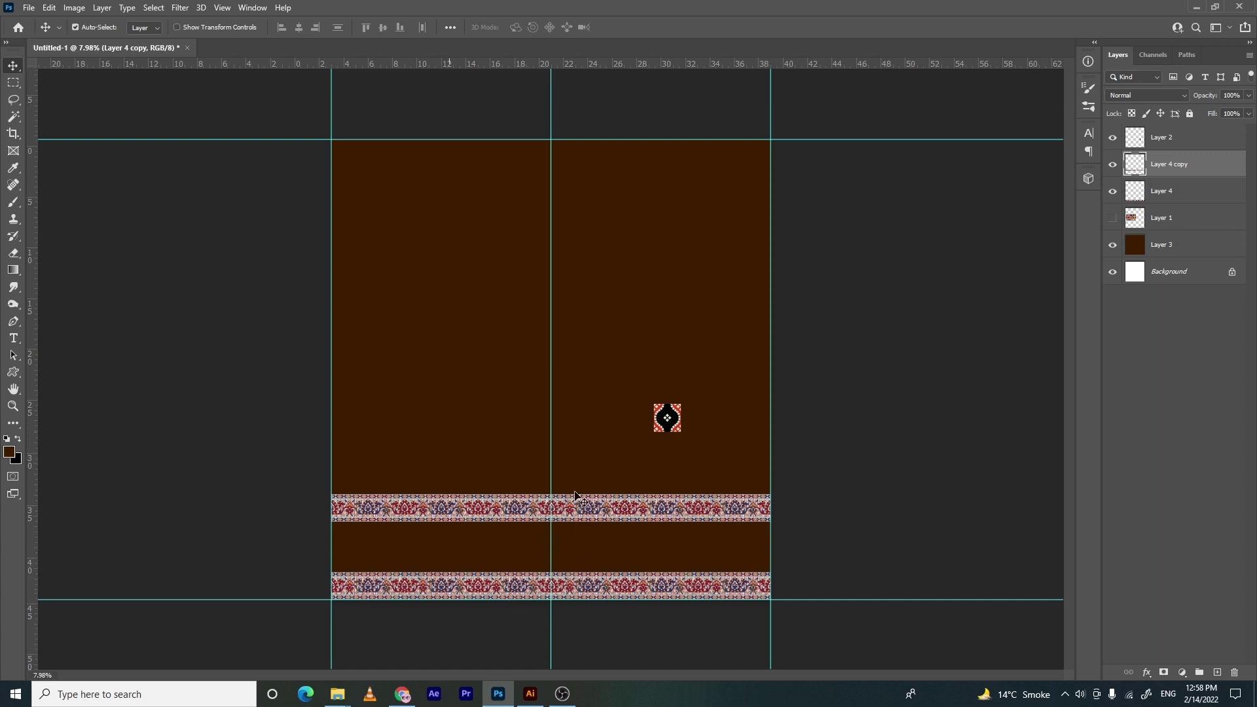
pyautogui.moveTo(577, 520); pyautogui.dragTo(579, 422)
pyautogui.moveTo(578, 498); pyautogui.dragTo(604, 383)
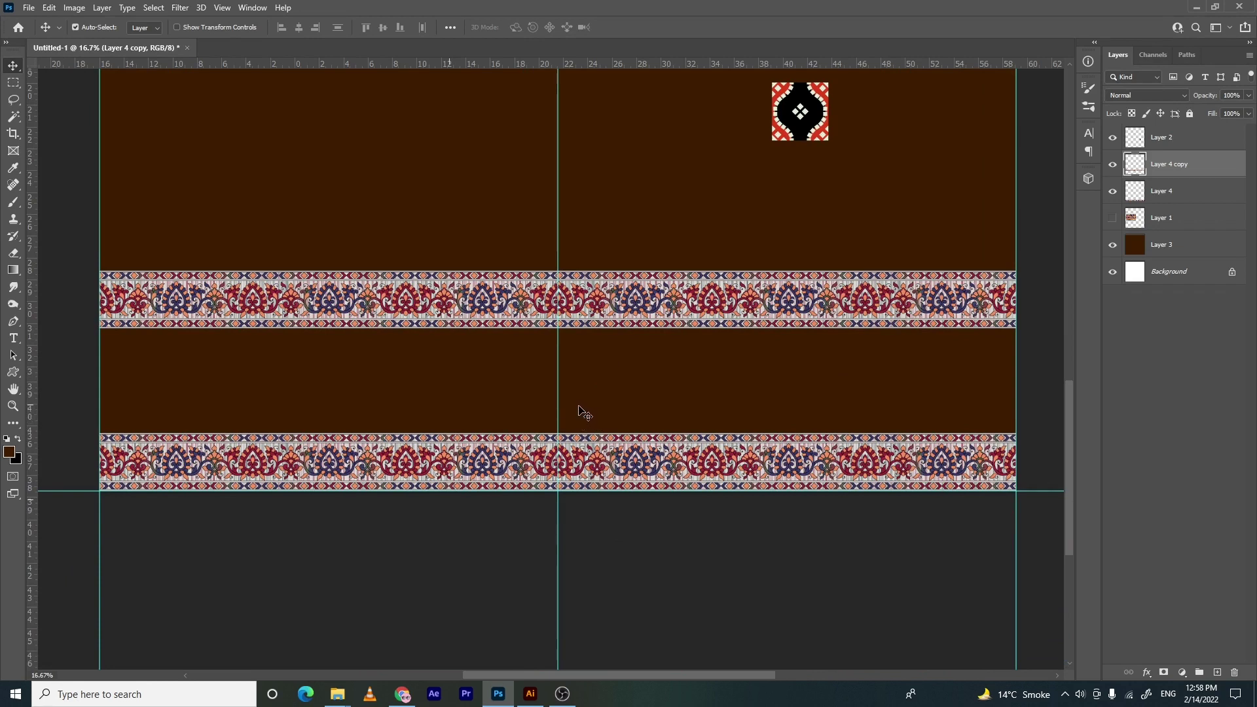
pyautogui.hotkey('ctrl', '0')
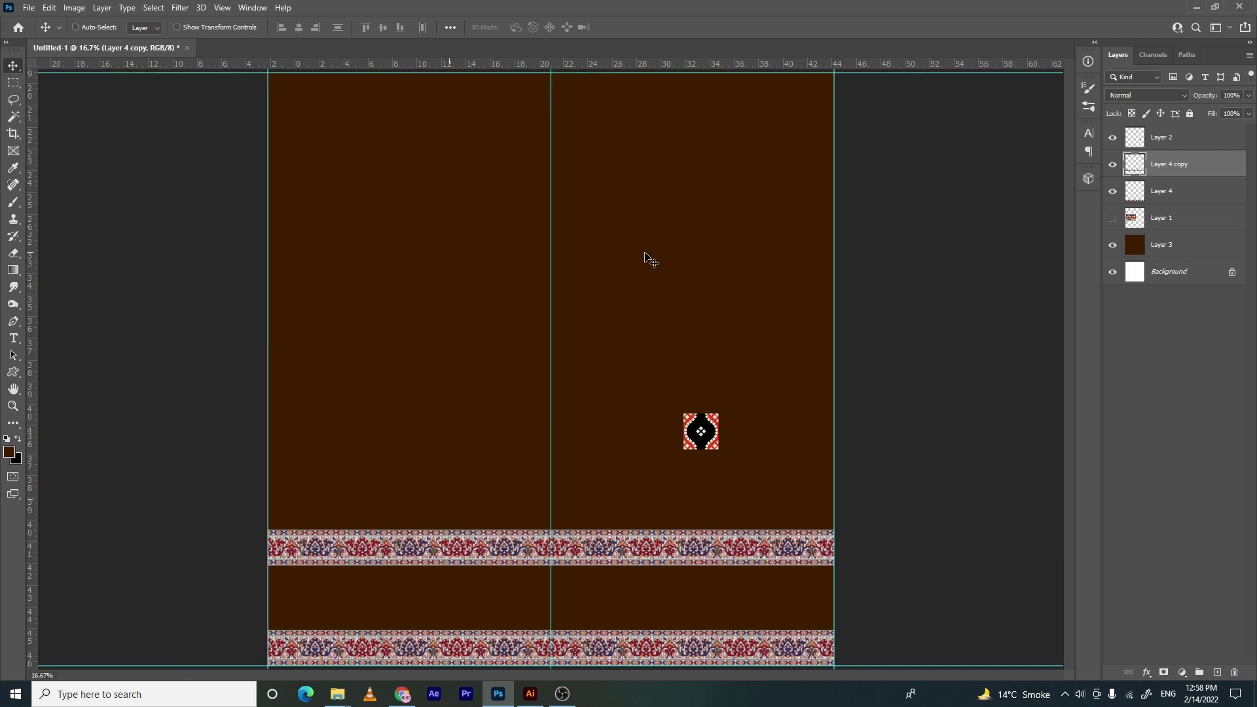
pyautogui.moveTo(466, 449); pyautogui.dragTo(131, 118)
pyautogui.moveTo(437, 220); pyautogui.dragTo(356, 210)
pyautogui.hotkey('ctrl', 'BackSpace')
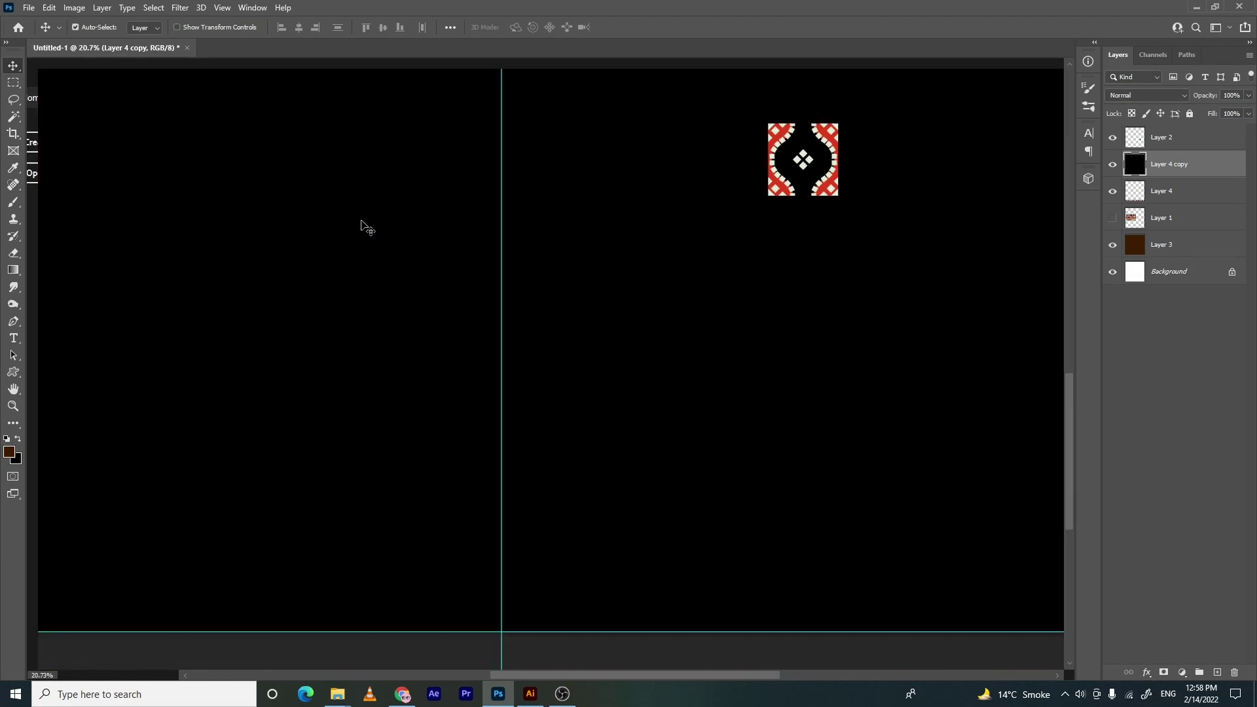
pyautogui.moveTo(199, 194); pyautogui.dragTo(127, 239)
pyautogui.hotkey('ctrl', 'z')
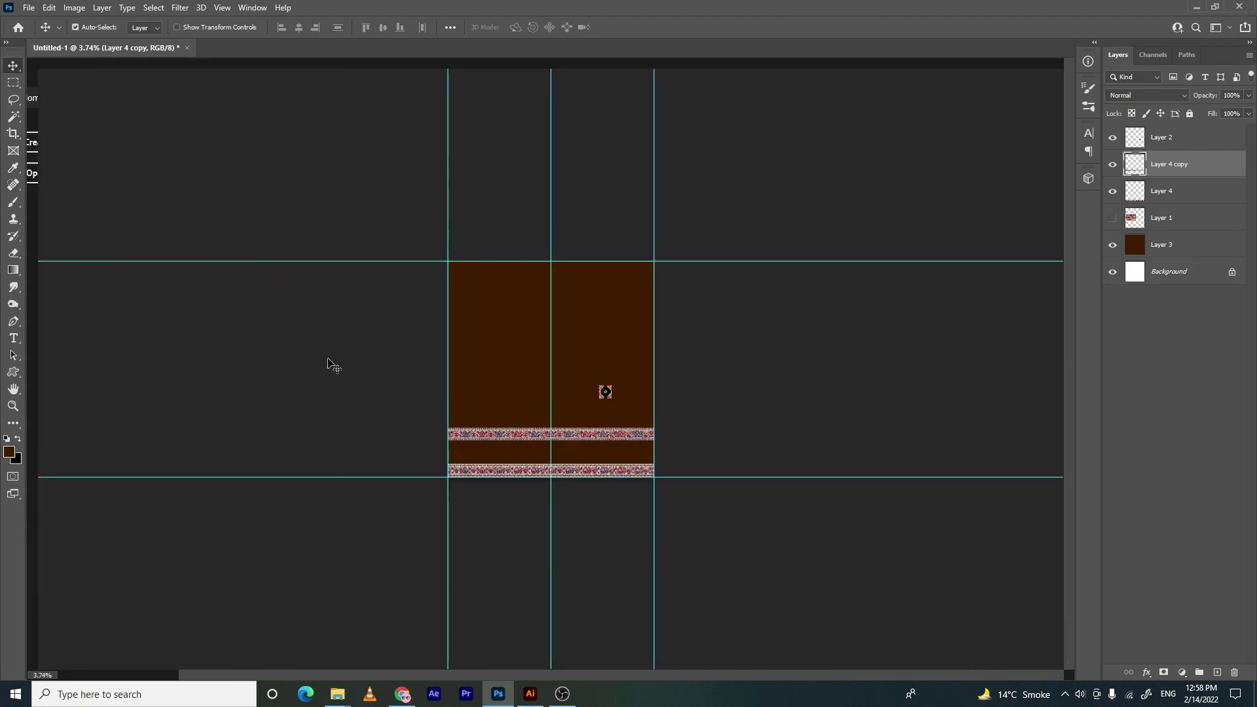
pyautogui.keyDown('ctrl'); pyautogui.click(318, 369); pyautogui.keyUp('ctrl')
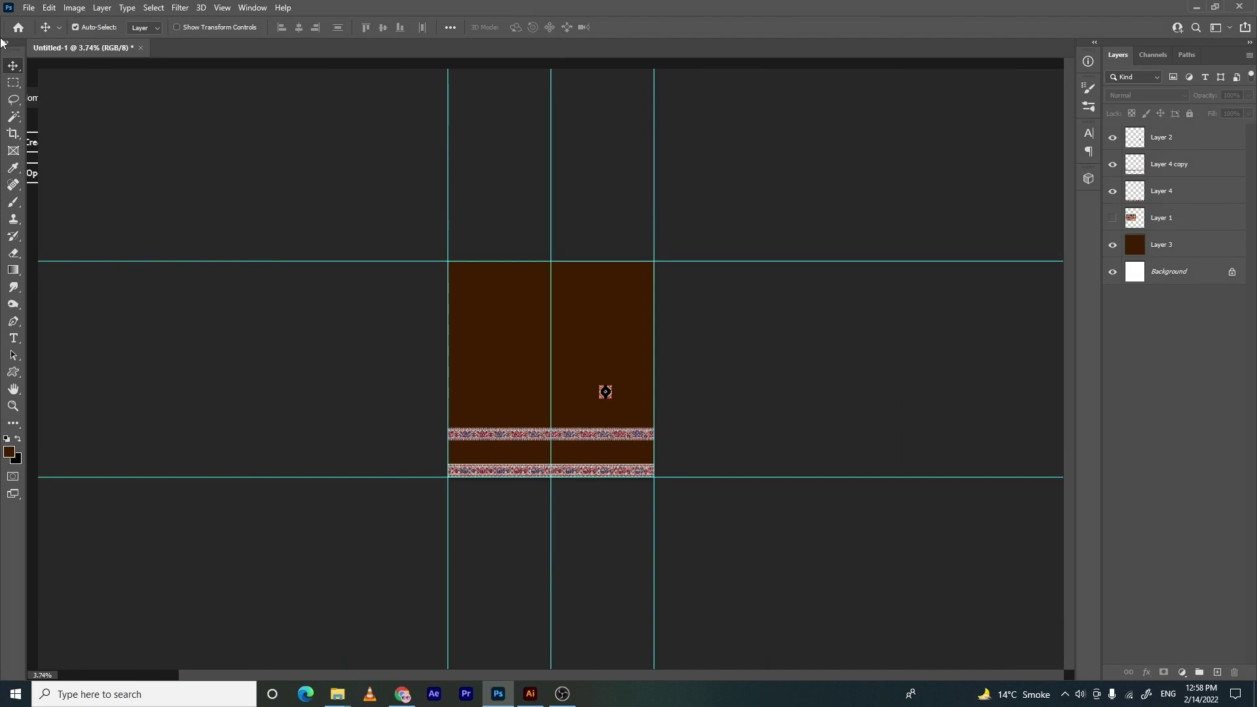
# Turn off Anti-alias and Contiguous for the Magic Wand and delete the black areas of the motif tile on Layer 2
pyautogui.moveTo(519, 424); pyautogui.dragTo(567, 354)
pyautogui.click(565, 468)
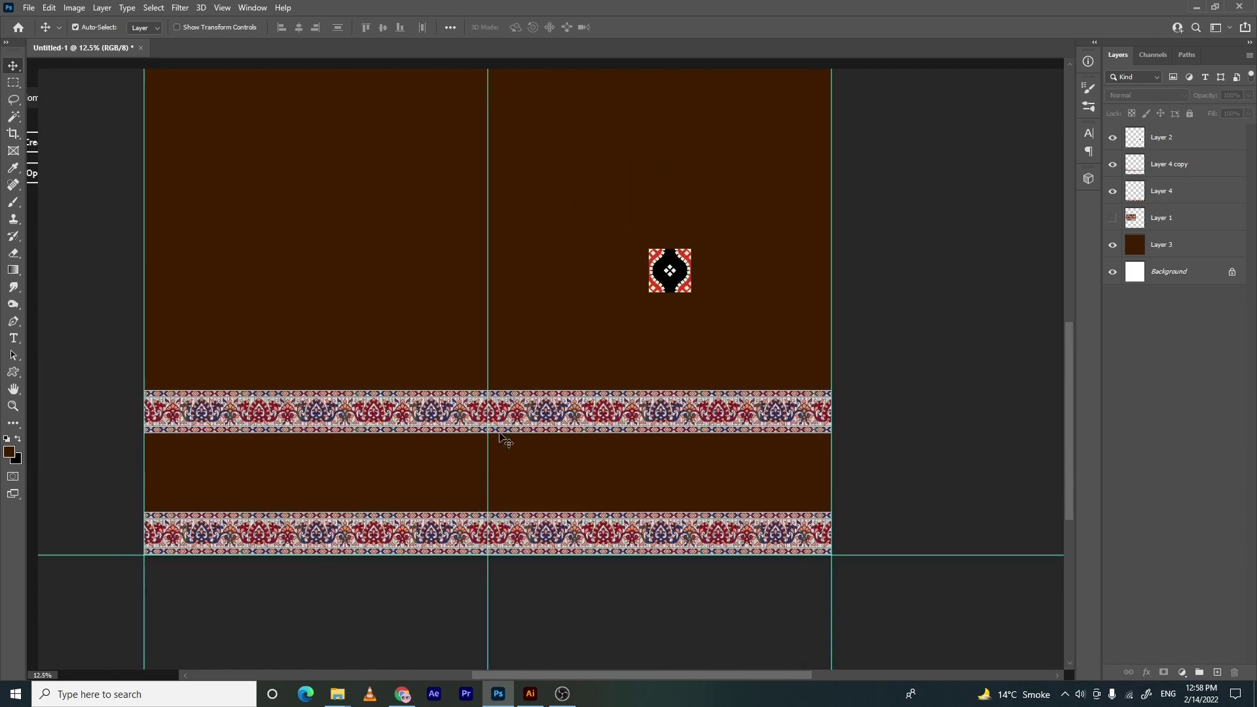
pyautogui.moveTo(664, 281); pyautogui.dragTo(633, 255)
pyautogui.keyDown('ctrl'); pyautogui.click(638, 244); pyautogui.keyUp('ctrl')
pyautogui.keyDown('ctrl'); pyautogui.click(638, 244); pyautogui.keyUp('ctrl')
pyautogui.keyDown('ctrl'); pyautogui.click(642, 237); pyautogui.keyUp('ctrl')
pyautogui.press('w')
pyautogui.click(646, 234)
pyautogui.click(352, 27)
pyautogui.click(397, 27)
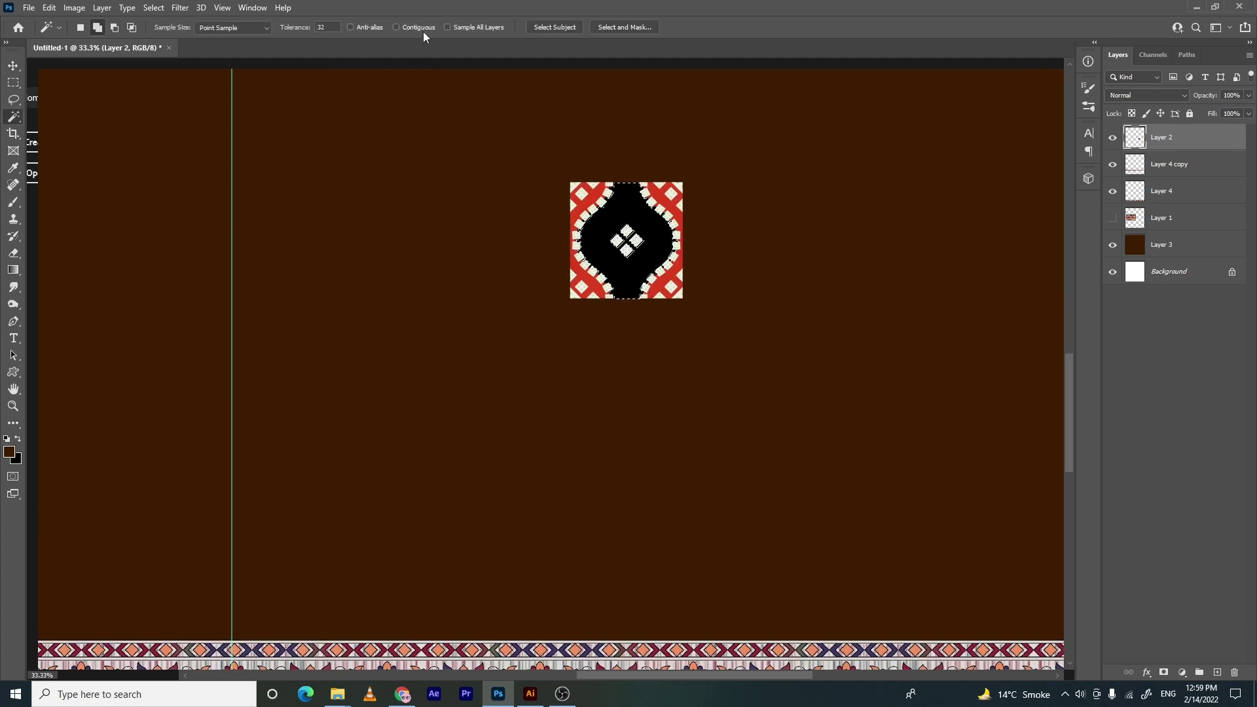
pyautogui.click(657, 228)
pyautogui.press('Delete')
pyautogui.hotkey('ctrl', 'd')
# Put the whole motif tile from Layer 2 on the clipboard while keeping the original in place
pyautogui.keyDown('ctrl'); pyautogui.click(681, 252); pyautogui.keyUp('ctrl')
pyautogui.keyDown('ctrl'); pyautogui.click(681, 265); pyautogui.keyUp('ctrl')
pyautogui.keyDown('ctrl'); pyautogui.click(680, 266); pyautogui.keyUp('ctrl')
pyautogui.moveTo(667, 288); pyautogui.dragTo(519, 300)
pyautogui.press('m')
pyautogui.moveTo(660, 231); pyautogui.dragTo(571, 388)
pyautogui.hotkey('ctrl', 'x')
pyautogui.hotkey('ctrl', 'z')
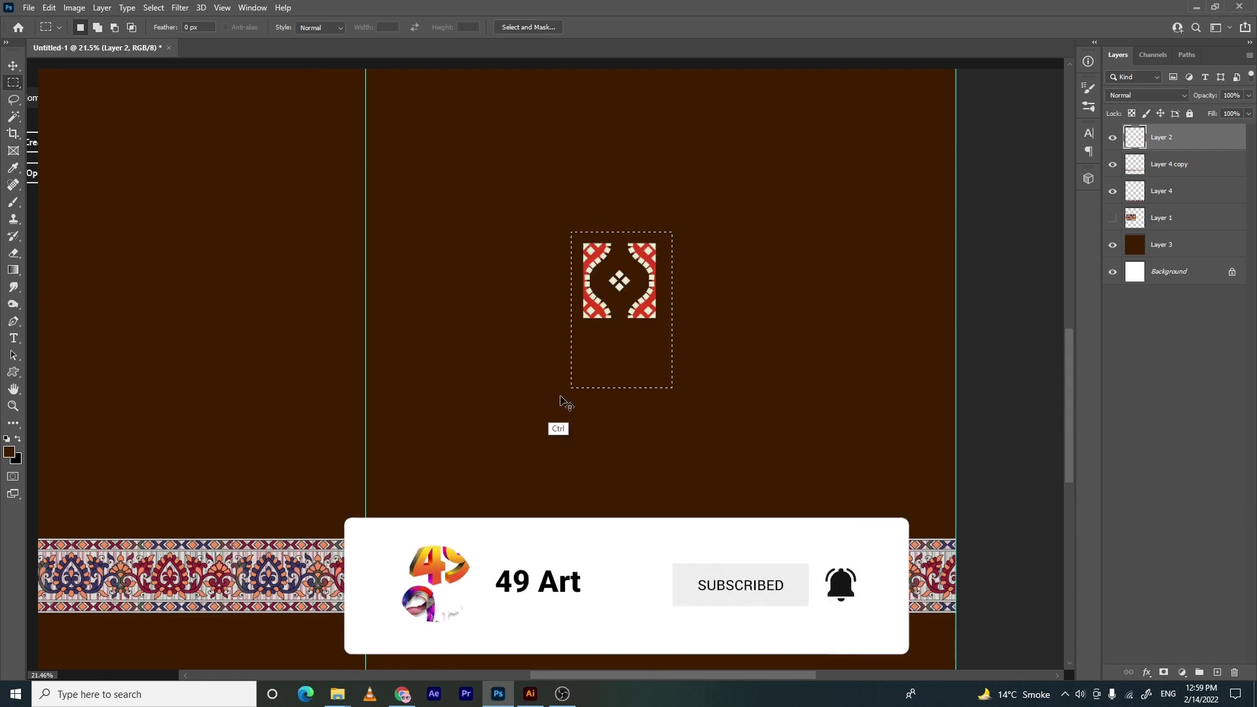
# Create a 516 x 532 pixel document at 200 pixels per inch and paste the motif tile into it
pyautogui.hotkey('ctrl', 'n')
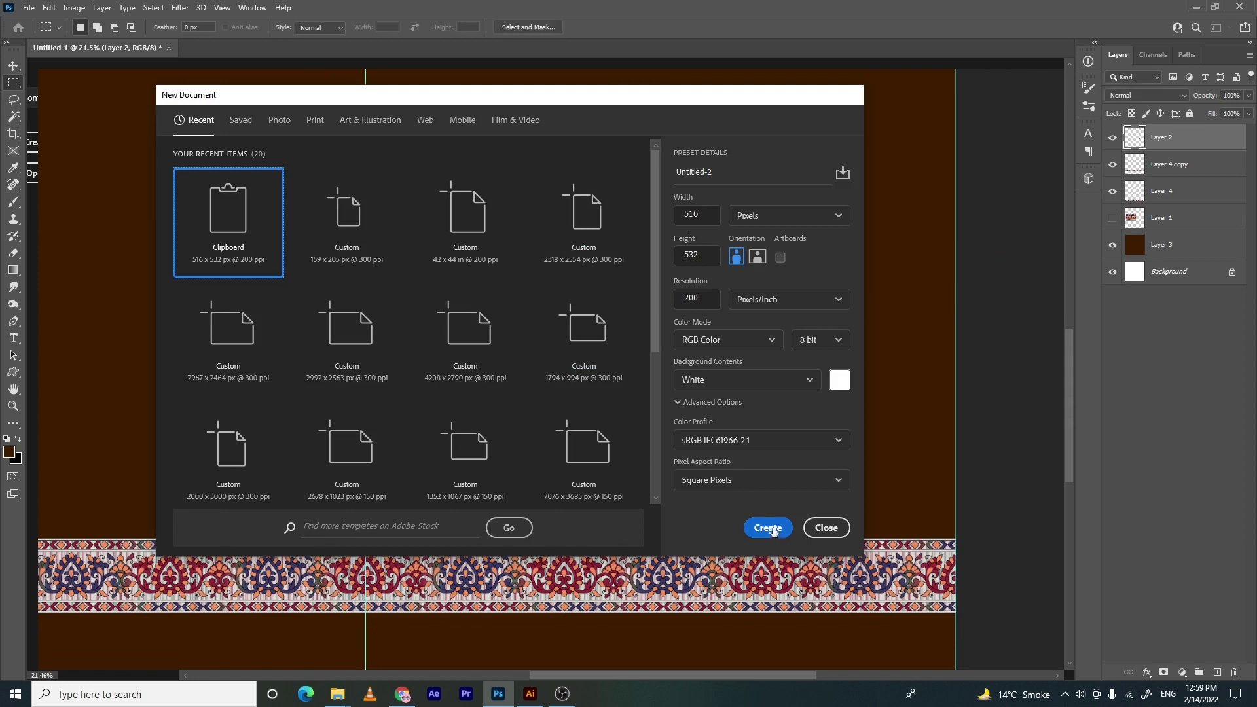
pyautogui.click(771, 529)
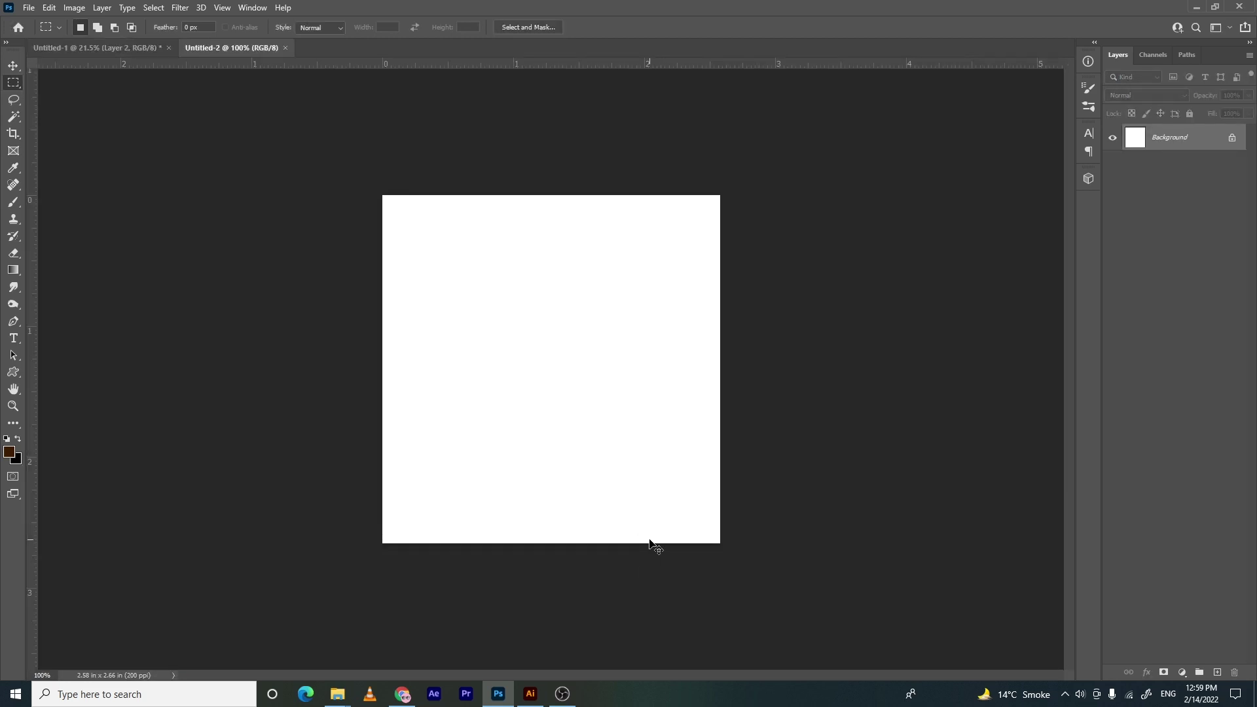
pyautogui.hotkey('ctrl', 'v')
# Hide the white Background layer and define the transparent motif tile as a pattern
pyautogui.click(1112, 164)
pyautogui.click(49, 7)
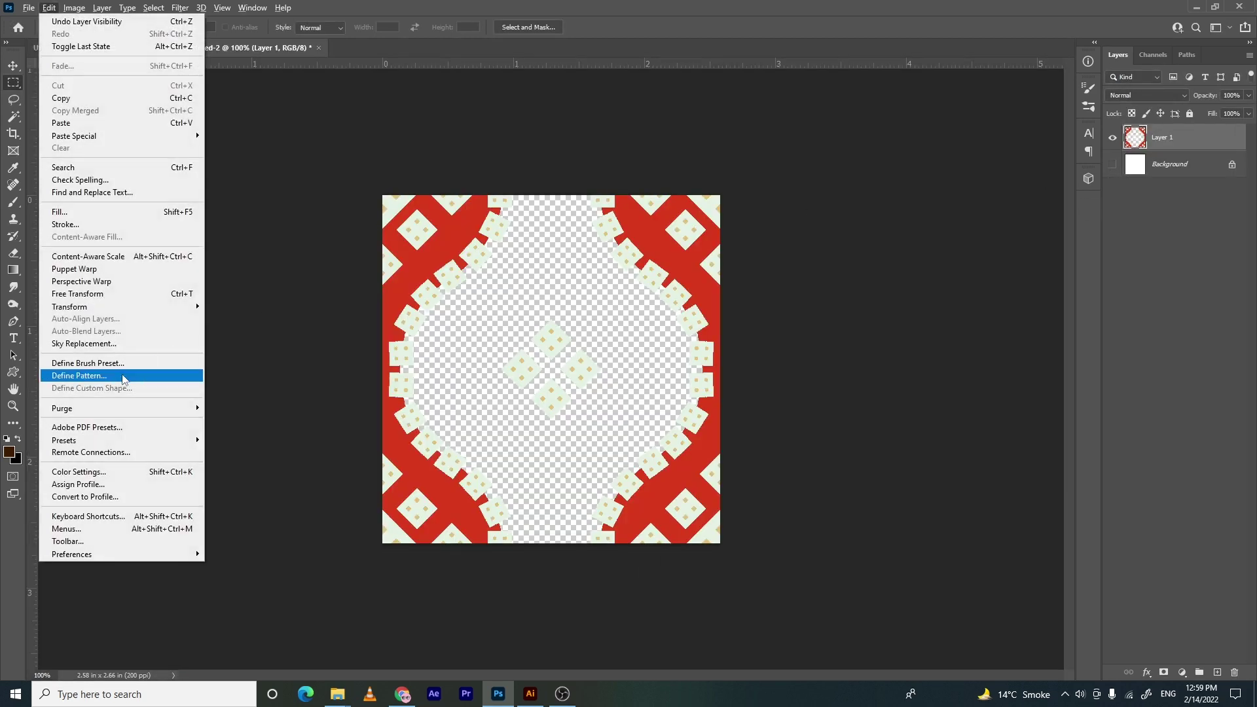
pyautogui.click(123, 376)
pyautogui.press('Return')
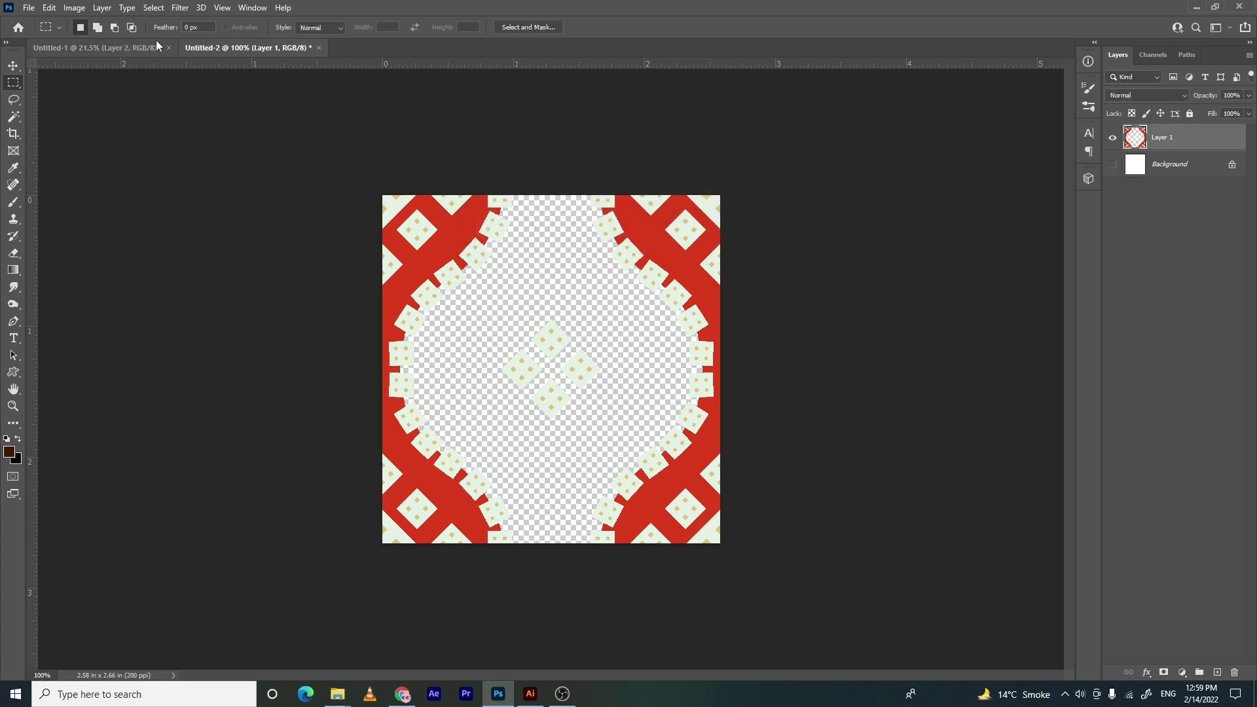
# Return to the Untitled-1 document and hide Layer 2 with the original motif tile
pyautogui.click(154, 45)
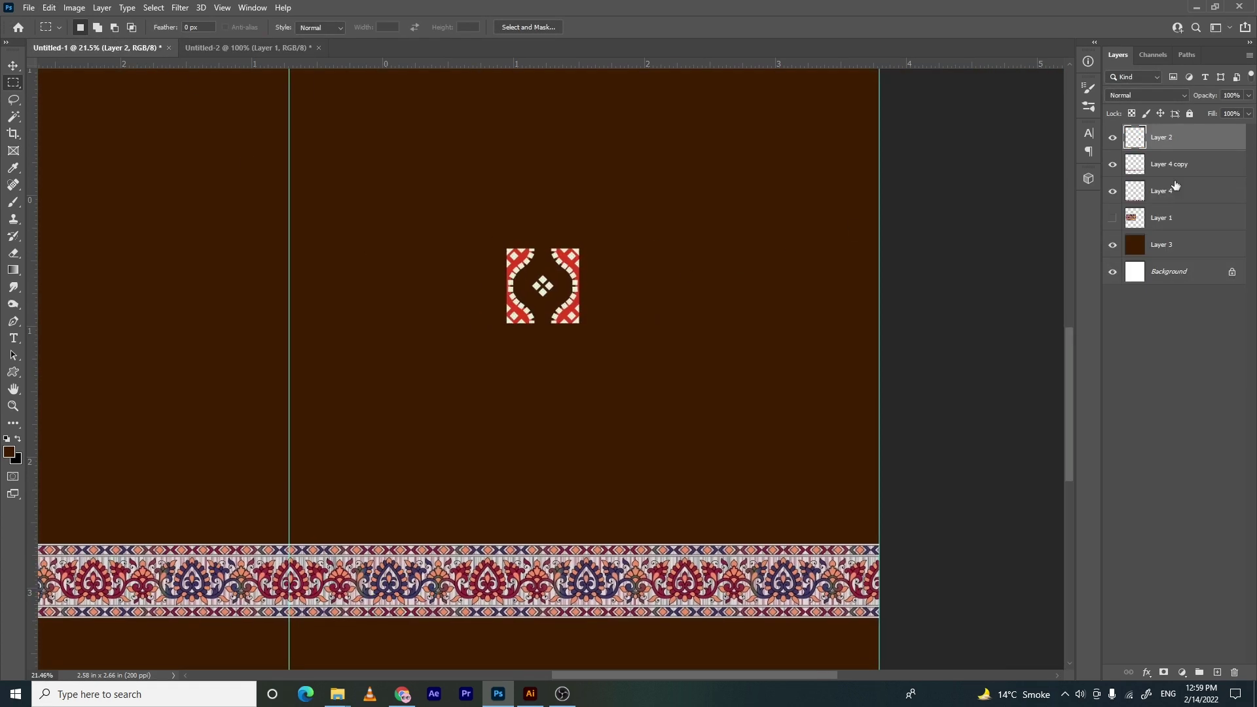
pyautogui.click(1112, 138)
pyautogui.moveTo(312, 366); pyautogui.dragTo(473, 352)
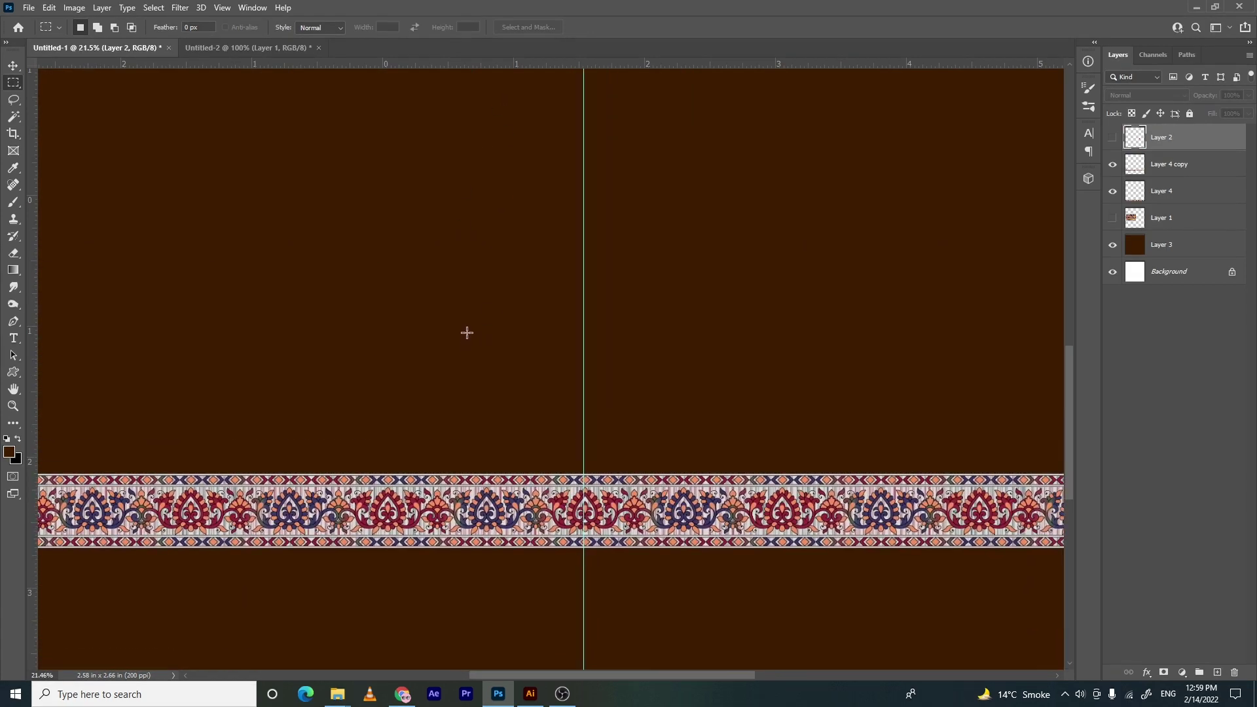
pyautogui.moveTo(544, 262); pyautogui.dragTo(480, 399)
pyautogui.moveTo(500, 355); pyautogui.dragTo(452, 348)
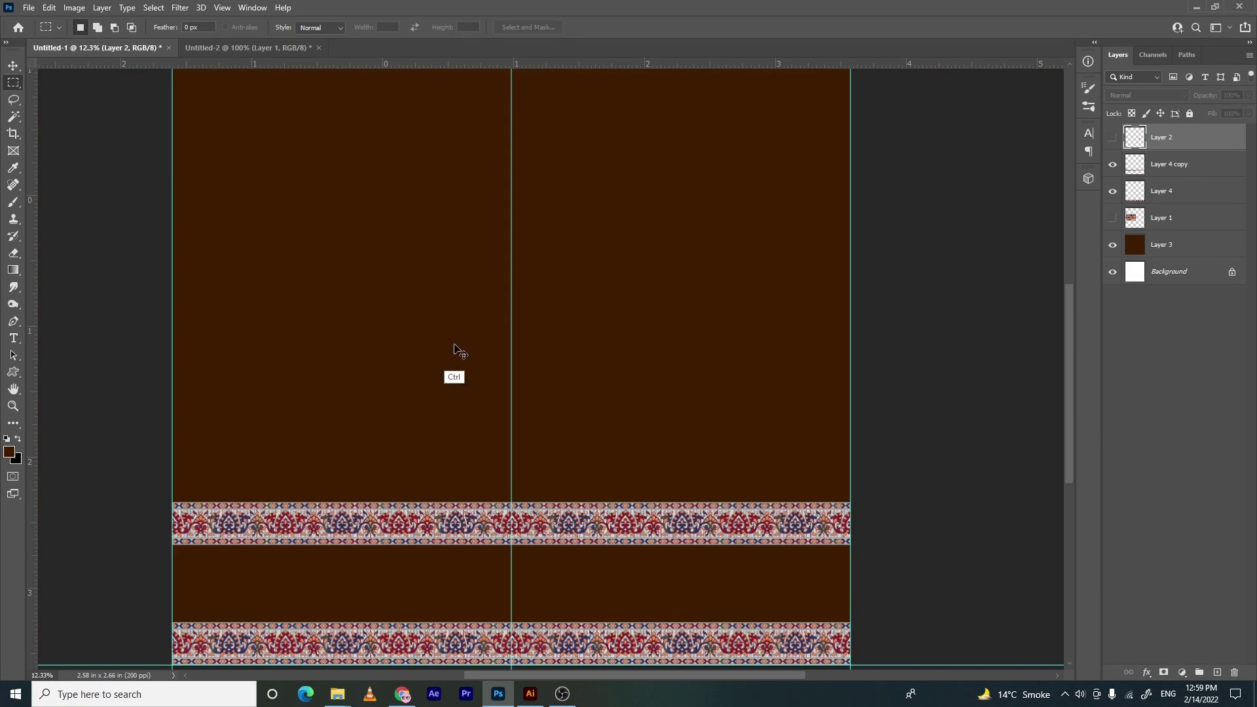
# Open the colour swatch file Untitled-2.tif and merge its layer into the Background
pyautogui.hotkey('ctrl', 'o')
pyautogui.doubleClick(297, 96)
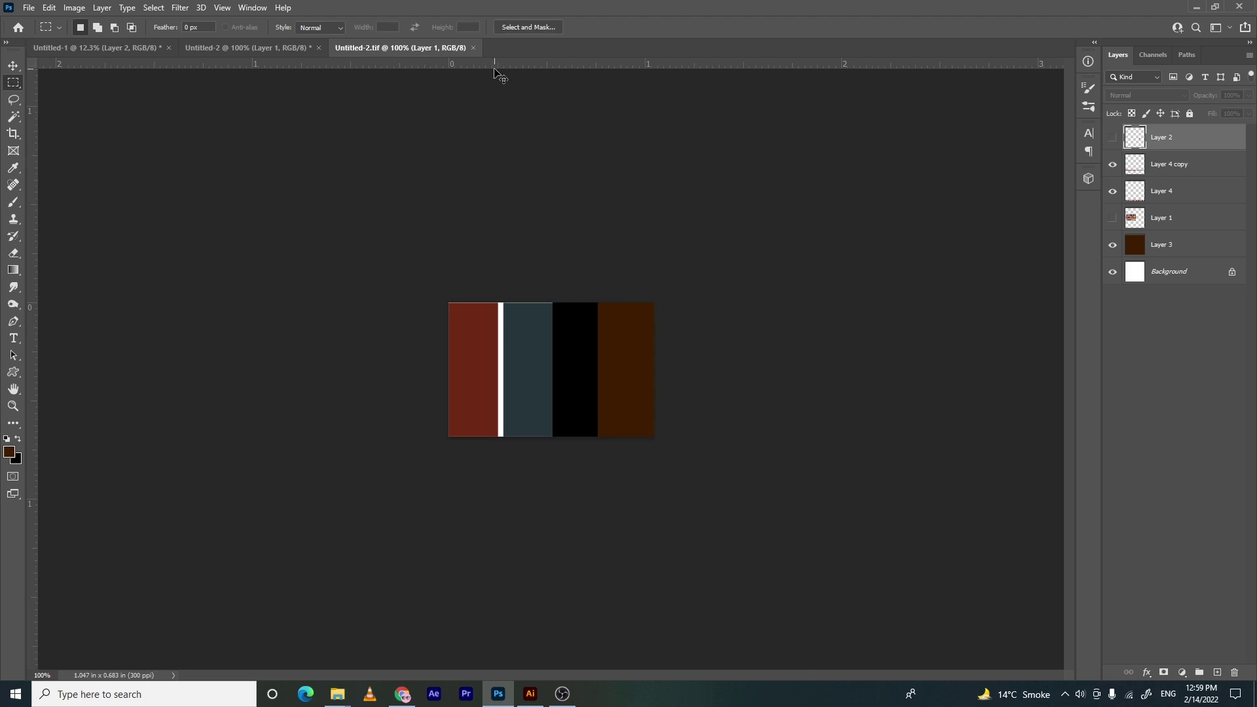
pyautogui.press('v')
pyautogui.hotkey('ctrl', 'e')
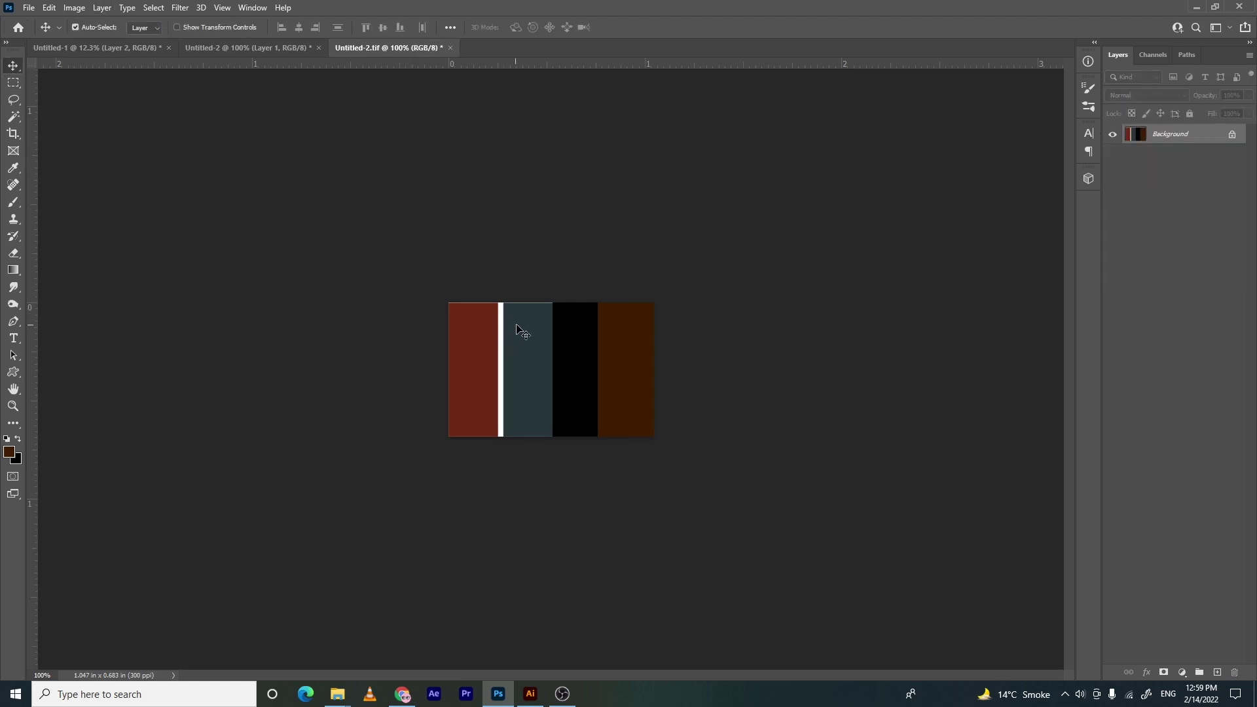
# Bring the colour swatch into Untitled-1 as a new layer on the brown ground in the canvas's right half
pyautogui.click(98, 47)
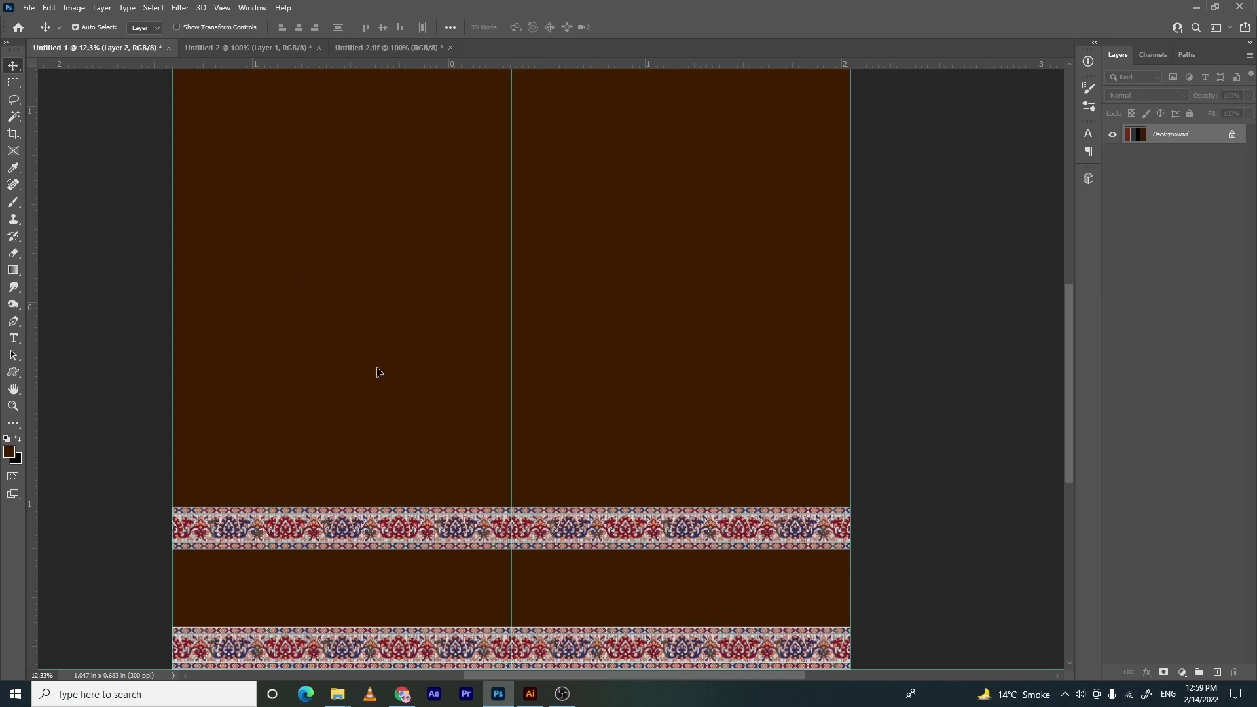
pyautogui.moveTo(380, 372); pyautogui.dragTo(684, 395)
pyautogui.scroll(-3, 406, 379)
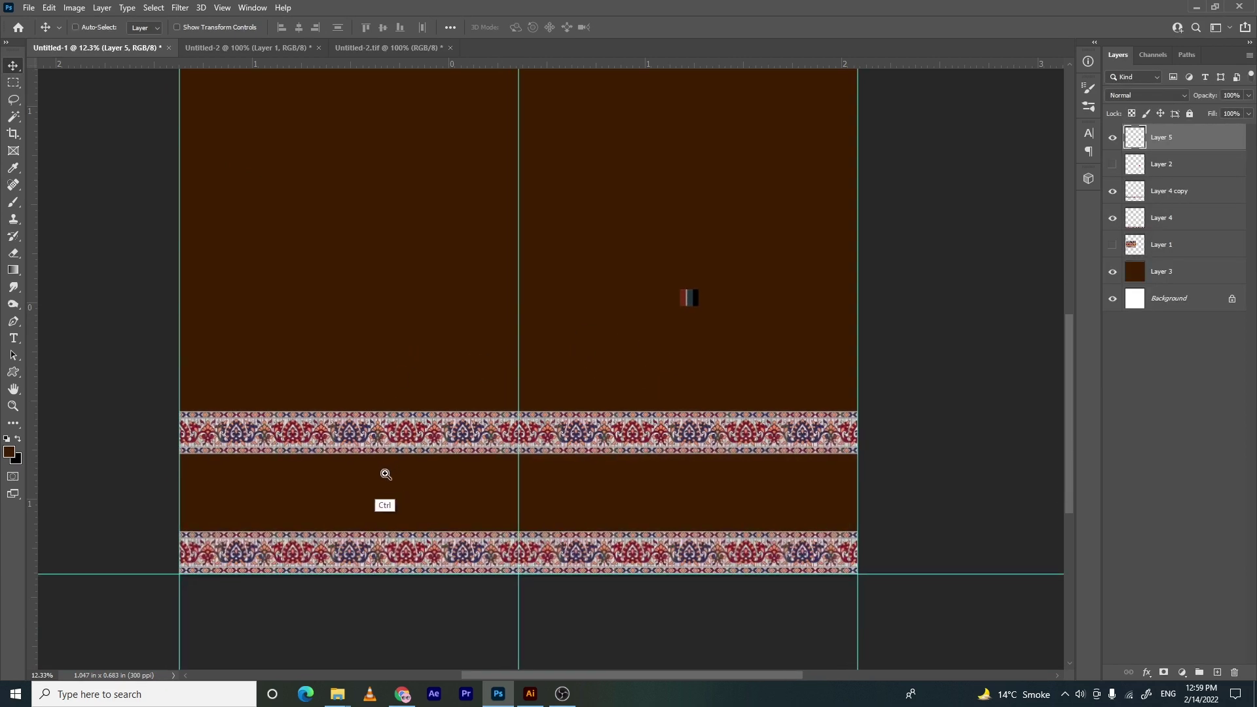
pyautogui.scroll(-5, 353, 422)
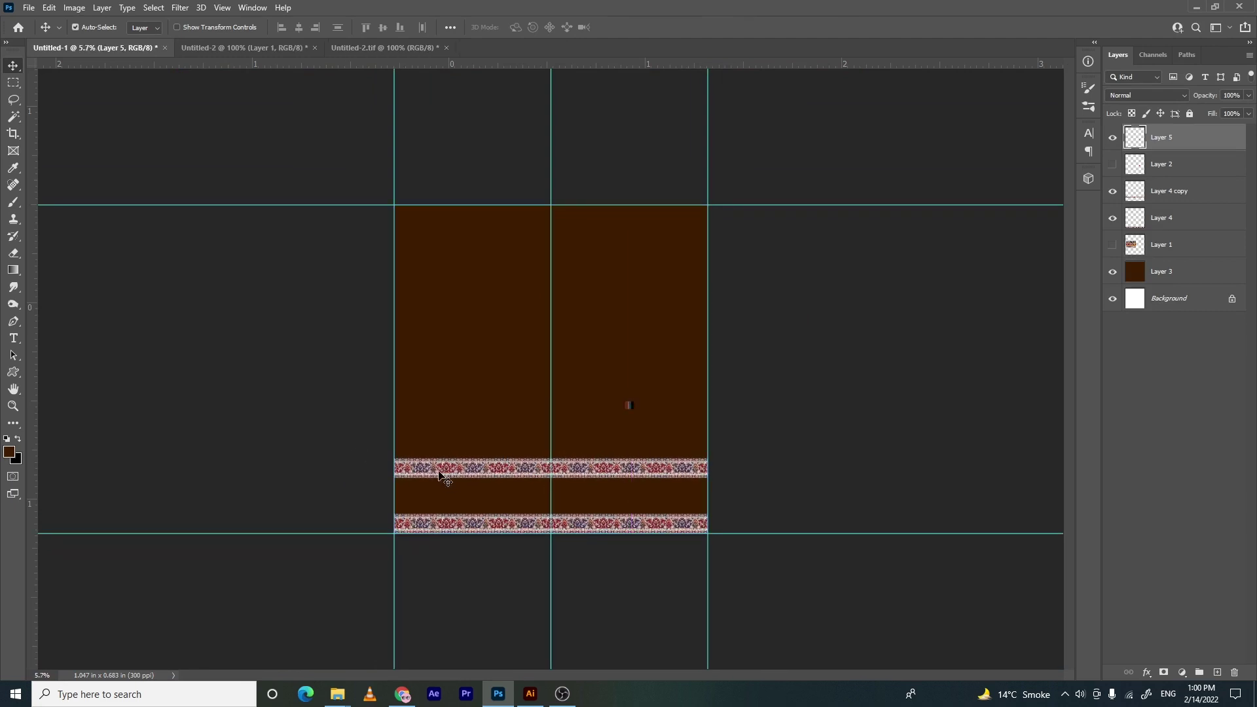
# Scale down the upper border strip on Layer 4 copy and extend its smaller repeat across the full canvas width
pyautogui.click(19, 27)
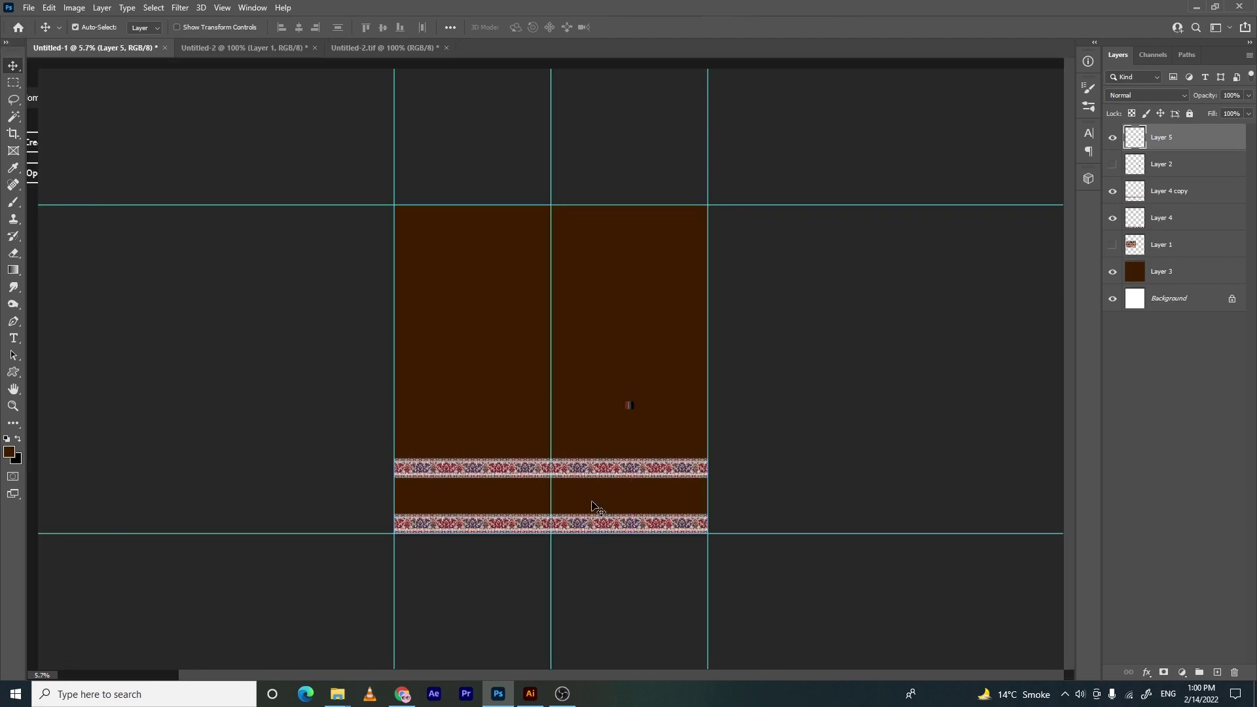
pyautogui.click(568, 475)
pyautogui.hotkey('ctrl', 't')
pyautogui.moveTo(570, 483); pyautogui.dragTo(750, 494)
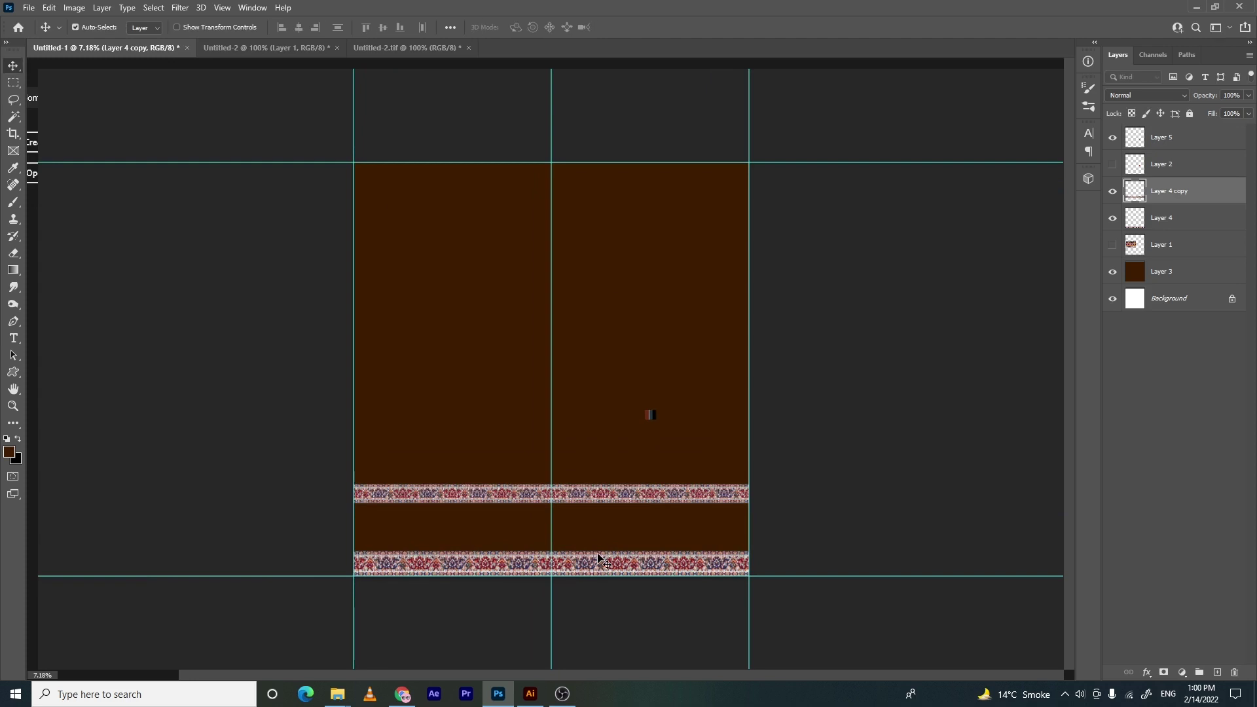
# Move the full-size border strip straight up about 15.8 in and place a duplicate of the smaller strip at the canvas's bottom edge
pyautogui.keyDown('ctrl'); pyautogui.click(550, 525); pyautogui.keyUp('ctrl')
pyautogui.keyDown('ctrl'); pyautogui.click(554, 526); pyautogui.keyUp('ctrl')
pyautogui.keyDown('ctrl'); pyautogui.click(558, 528); pyautogui.keyUp('ctrl')
pyautogui.keyDown('ctrl'); pyautogui.click(559, 528); pyautogui.keyUp('ctrl')
pyautogui.keyDown('ctrl'); pyautogui.click(567, 519); pyautogui.keyUp('ctrl')
pyautogui.keyDown('ctrl'); pyautogui.click(573, 516); pyautogui.keyUp('ctrl')
pyautogui.keyDown('ctrl'); pyautogui.click(577, 514); pyautogui.keyUp('ctrl')
pyautogui.keyDown('ctrl'); pyautogui.click(580, 514); pyautogui.keyUp('ctrl')
pyautogui.keyDown('ctrl'); pyautogui.click(582, 514); pyautogui.keyUp('ctrl')
pyautogui.keyDown('ctrl'); pyautogui.click(586, 517); pyautogui.keyUp('ctrl')
pyautogui.keyDown('ctrl'); pyautogui.click(593, 515); pyautogui.keyUp('ctrl')
pyautogui.moveTo(601, 514); pyautogui.dragTo(475, 399)
pyautogui.moveTo(628, 460); pyautogui.dragTo(586, 343)
pyautogui.keyDown('ctrl'); pyautogui.click(688, 367); pyautogui.keyUp('ctrl')
pyautogui.moveTo(713, 367); pyautogui.dragTo(727, 107)
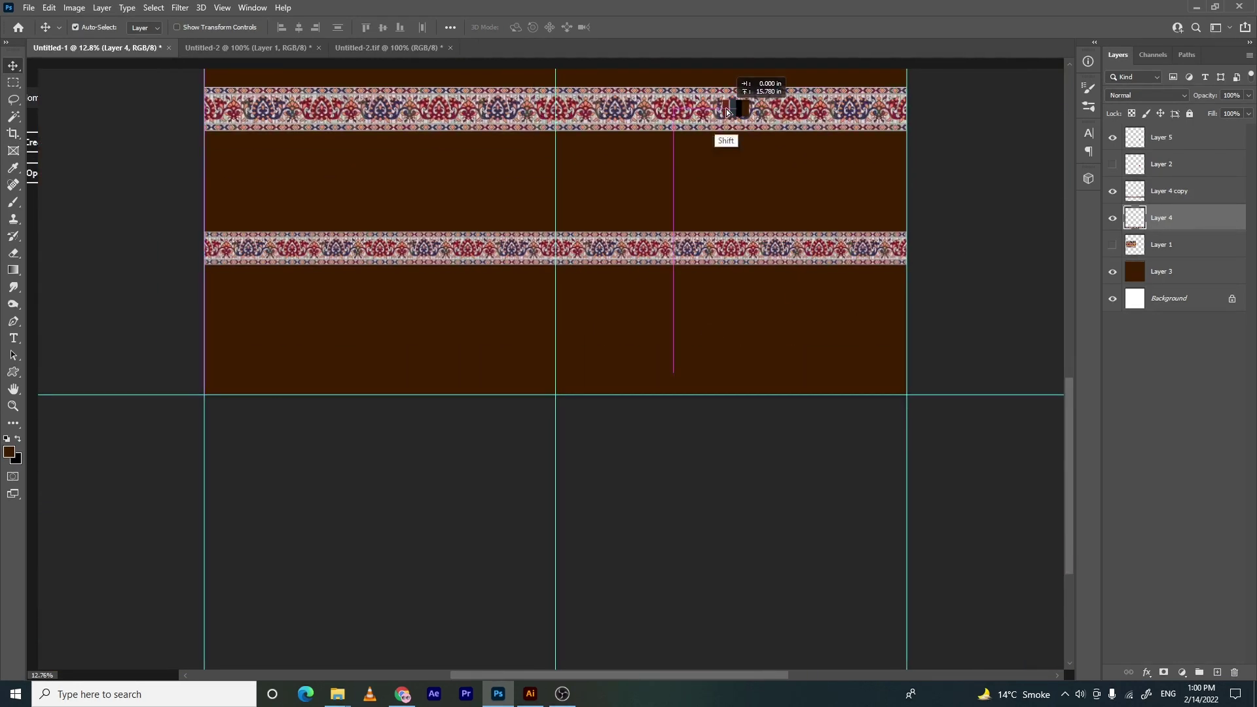
pyautogui.moveTo(676, 280); pyautogui.dragTo(652, 382)
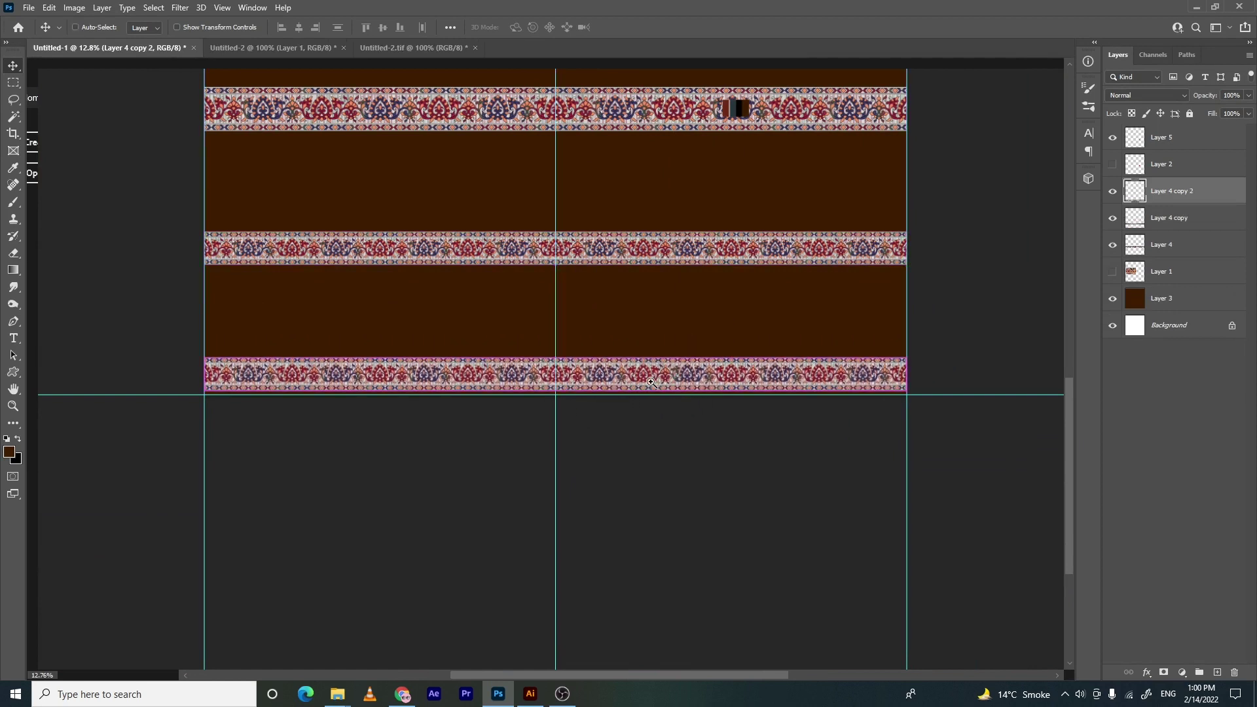
# Add a new empty layer directly above the dark brown Layer 3
pyautogui.press('w')
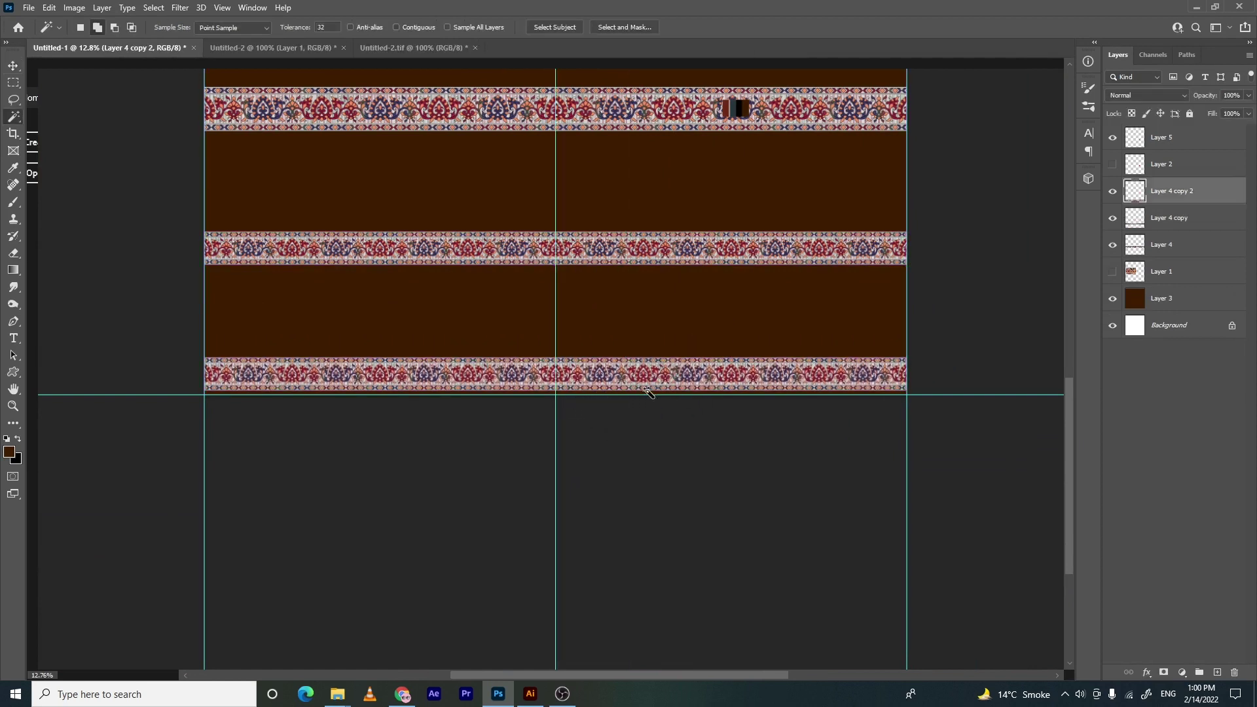
pyautogui.click(641, 340)
pyautogui.press('m')
pyautogui.moveTo(204, 375); pyautogui.dragTo(1041, 14)
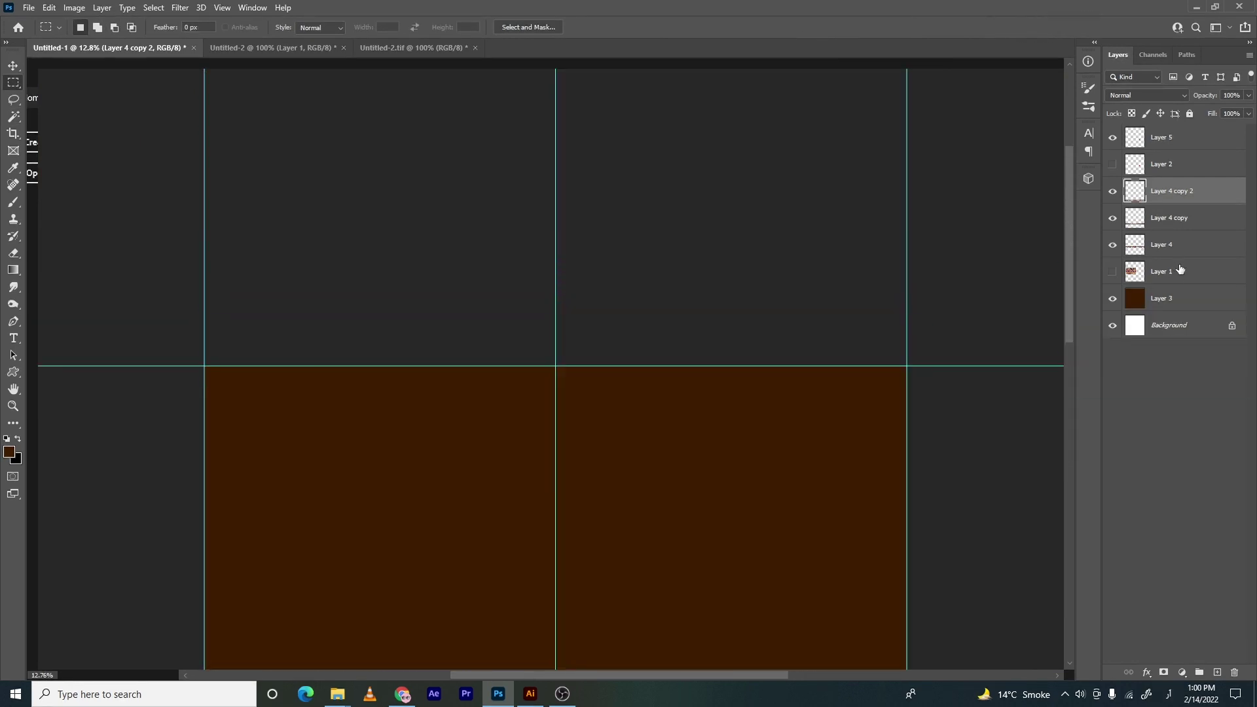
pyautogui.click(1174, 304)
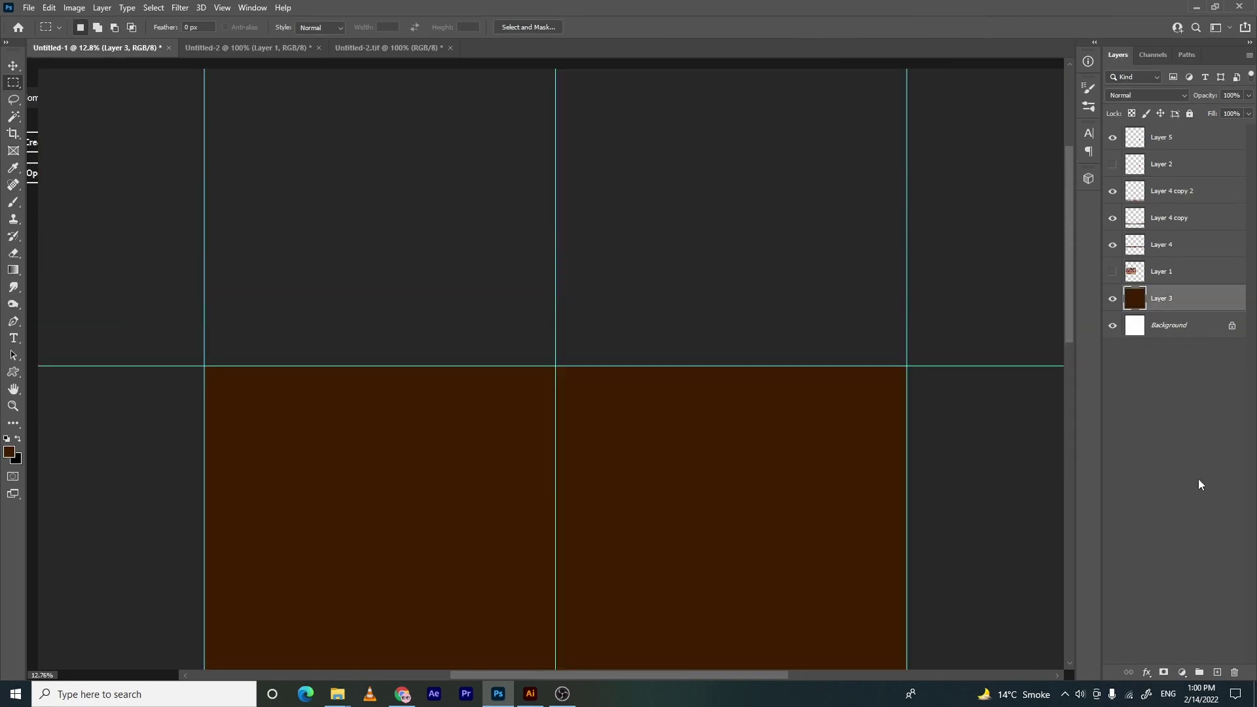
pyautogui.click(1218, 672)
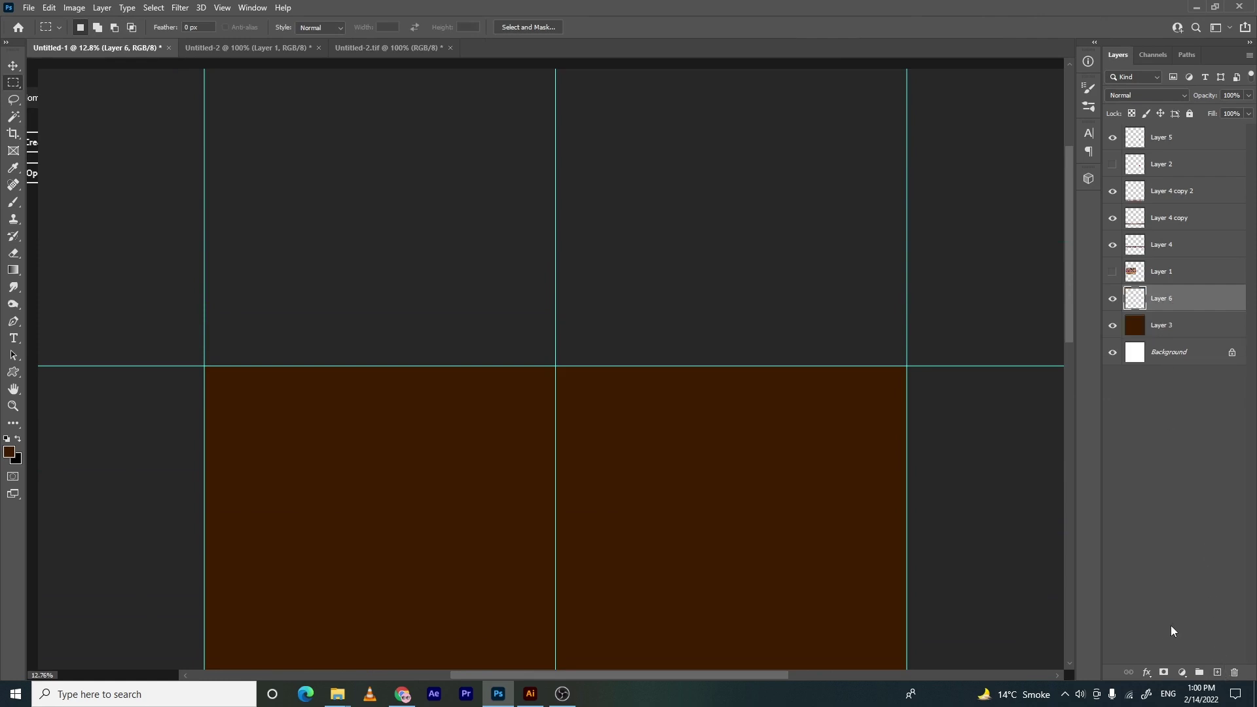
# In Untitled-1 copy, move the colour swatch off the full-size border strip onto the brown band just below it
pyautogui.press('v')
pyautogui.moveTo(648, 343); pyautogui.dragTo(625, 72)
pyautogui.keyDown('ctrl'); pyautogui.click(558, 461); pyautogui.keyUp('ctrl')
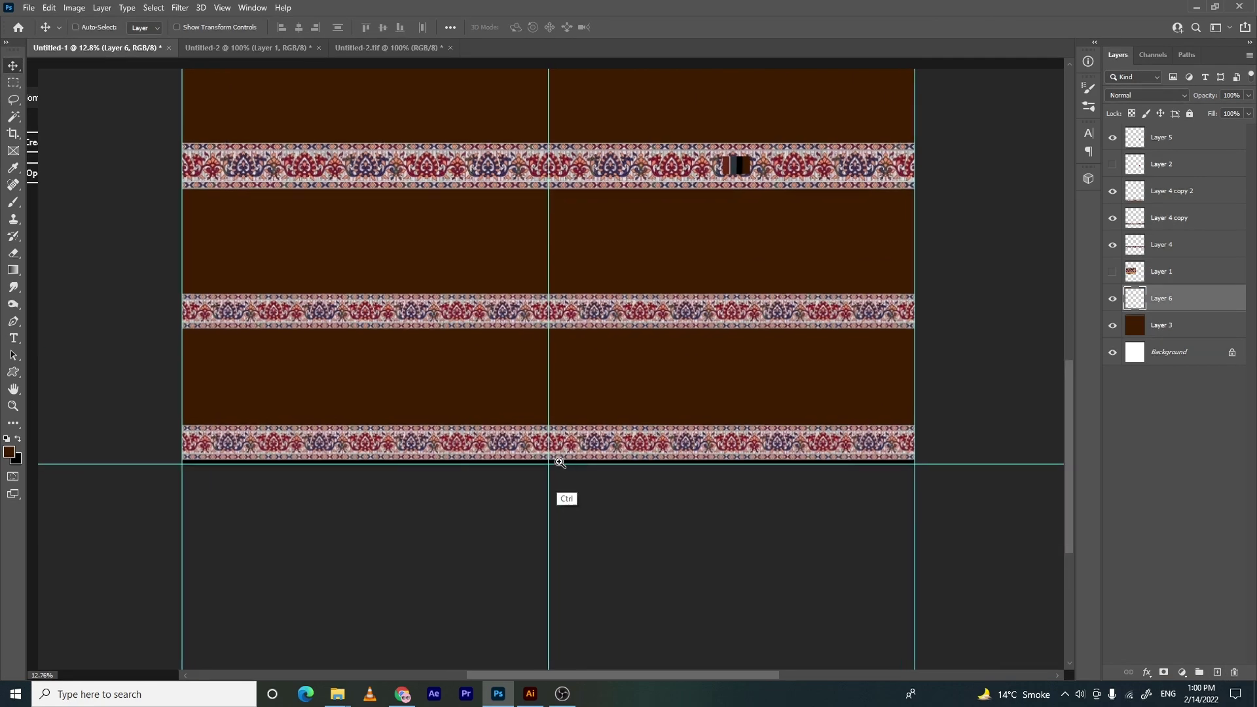
pyautogui.keyDown('ctrl'); pyautogui.click(559, 462); pyautogui.keyUp('ctrl')
pyautogui.keyDown('ctrl'); pyautogui.click(558, 462); pyautogui.keyUp('ctrl')
pyautogui.press('b')
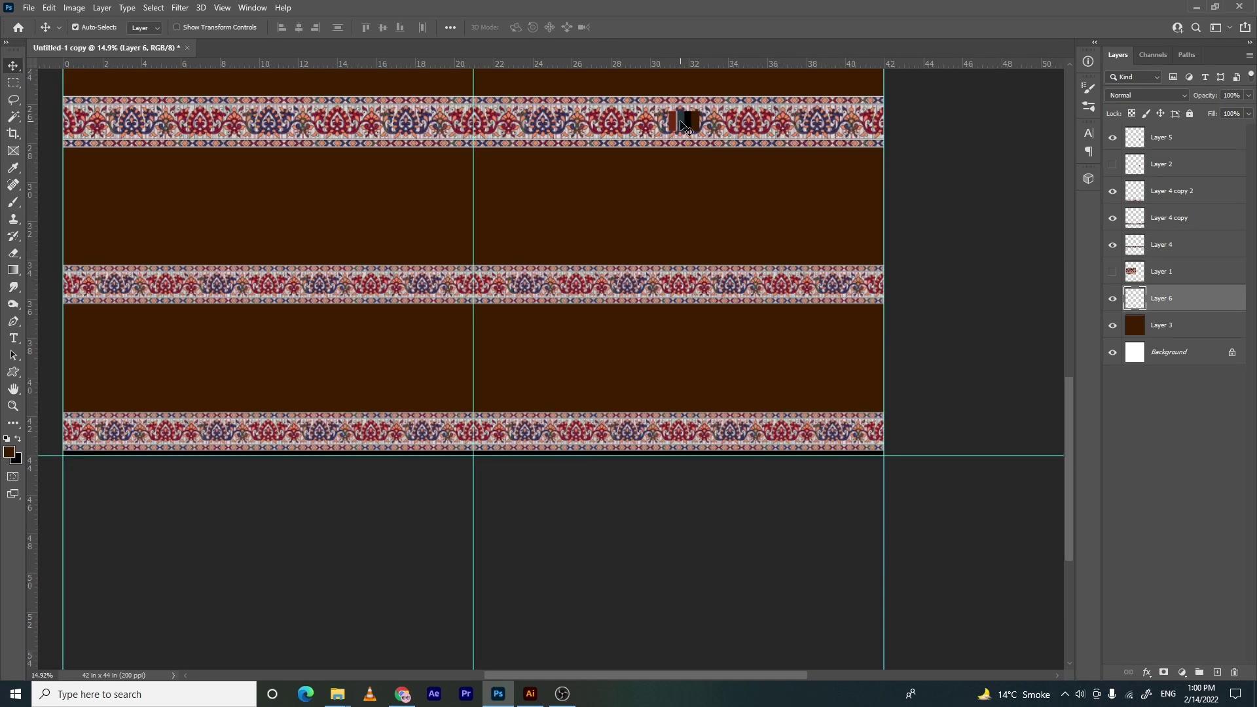
pyautogui.moveTo(690, 133); pyautogui.dragTo(598, 207)
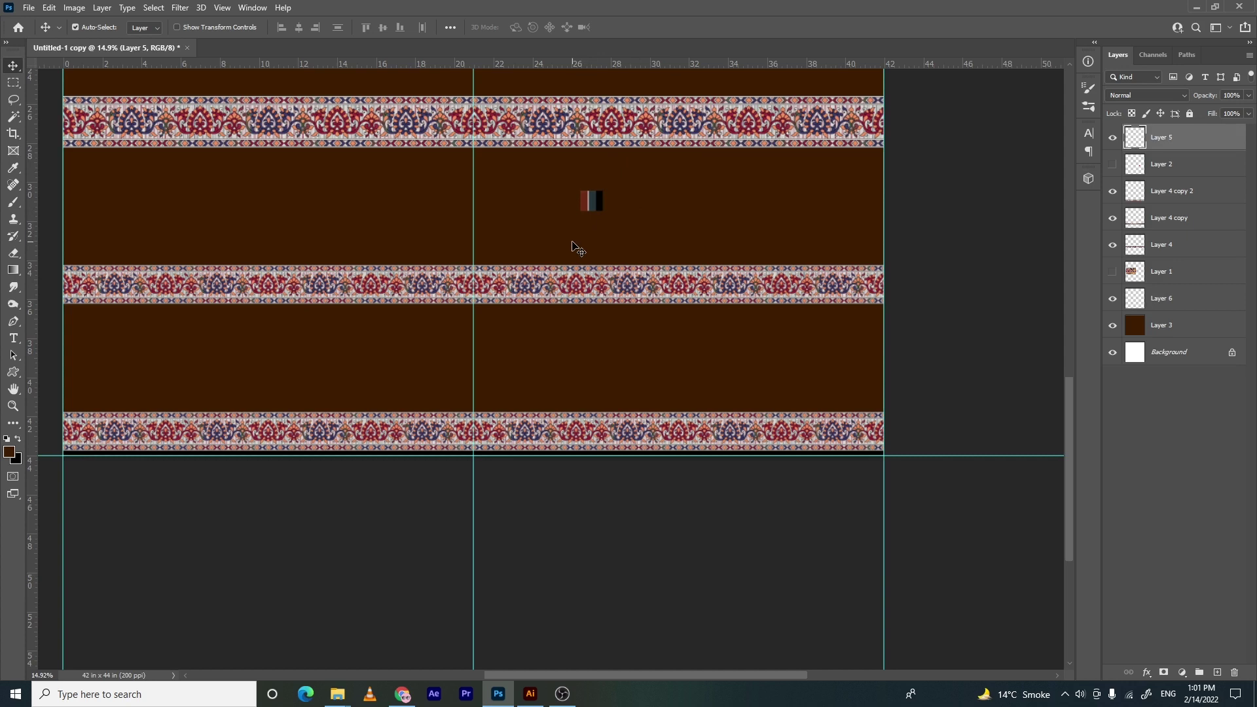
# Move the full-size border strip straight up about 14.4 in and the upper of the two smaller strips up about 2 in
pyautogui.moveTo(531, 370); pyautogui.dragTo(532, 280)
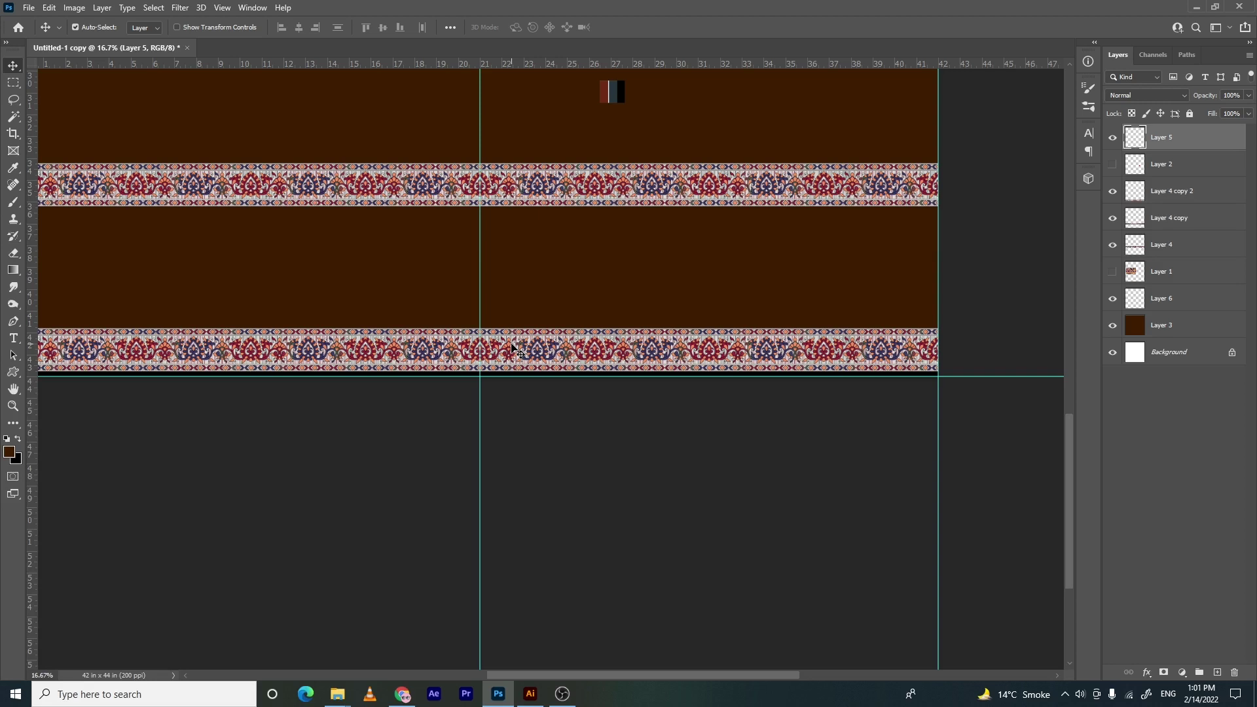
pyautogui.scroll(-4, 533, 330)
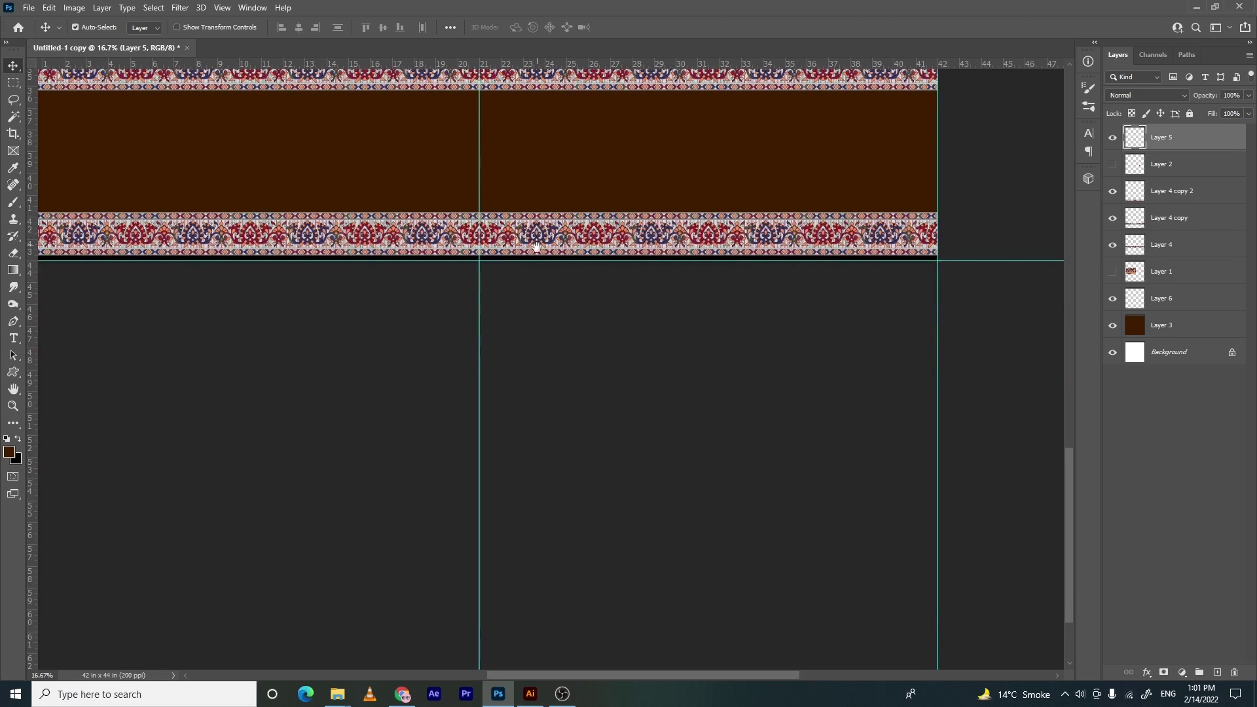
pyautogui.scroll(6, 498, 322)
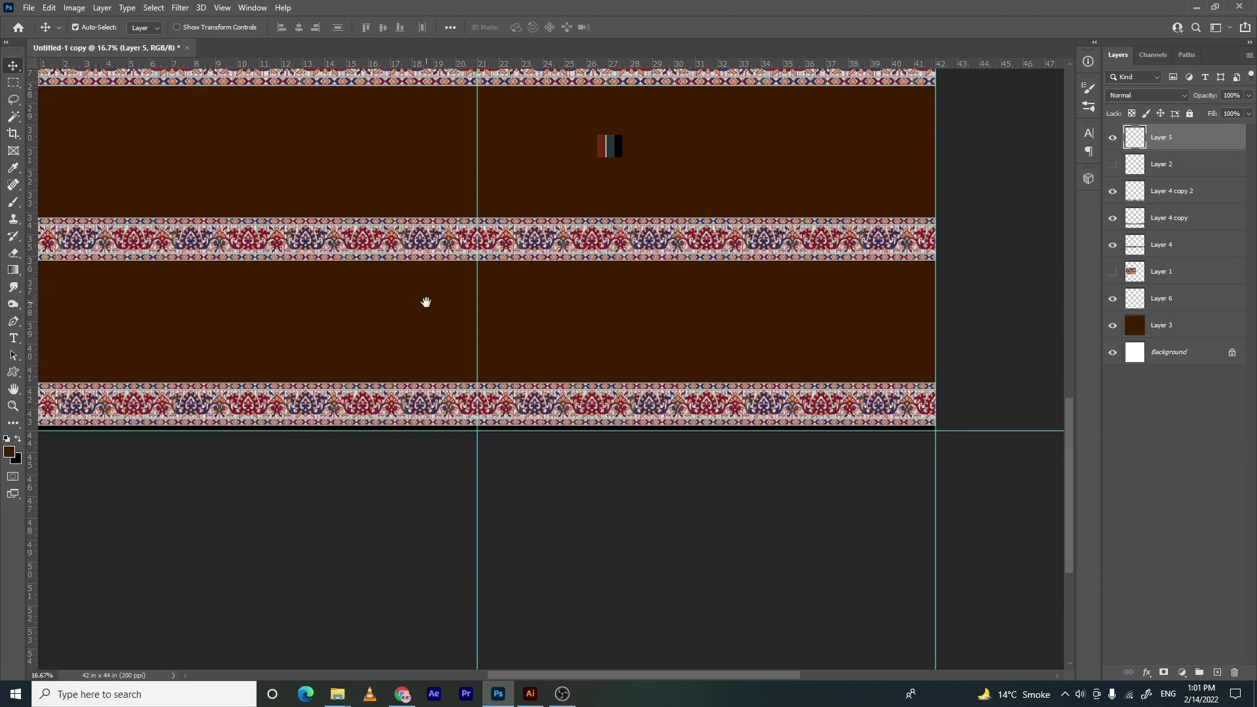
pyautogui.press('ctrl')
pyautogui.moveTo(379, 240); pyautogui.dragTo(361, 432)
pyautogui.moveTo(467, 431); pyautogui.dragTo(463, 277)
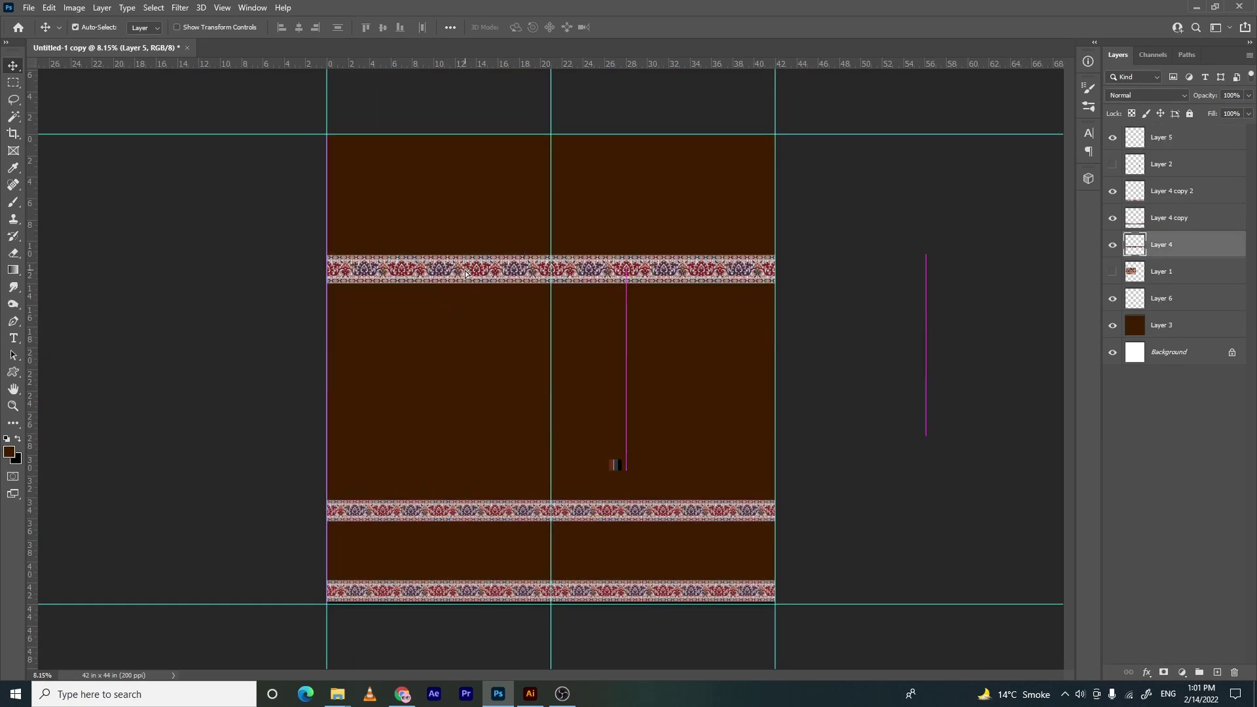
pyautogui.moveTo(560, 502); pyautogui.dragTo(560, 481)
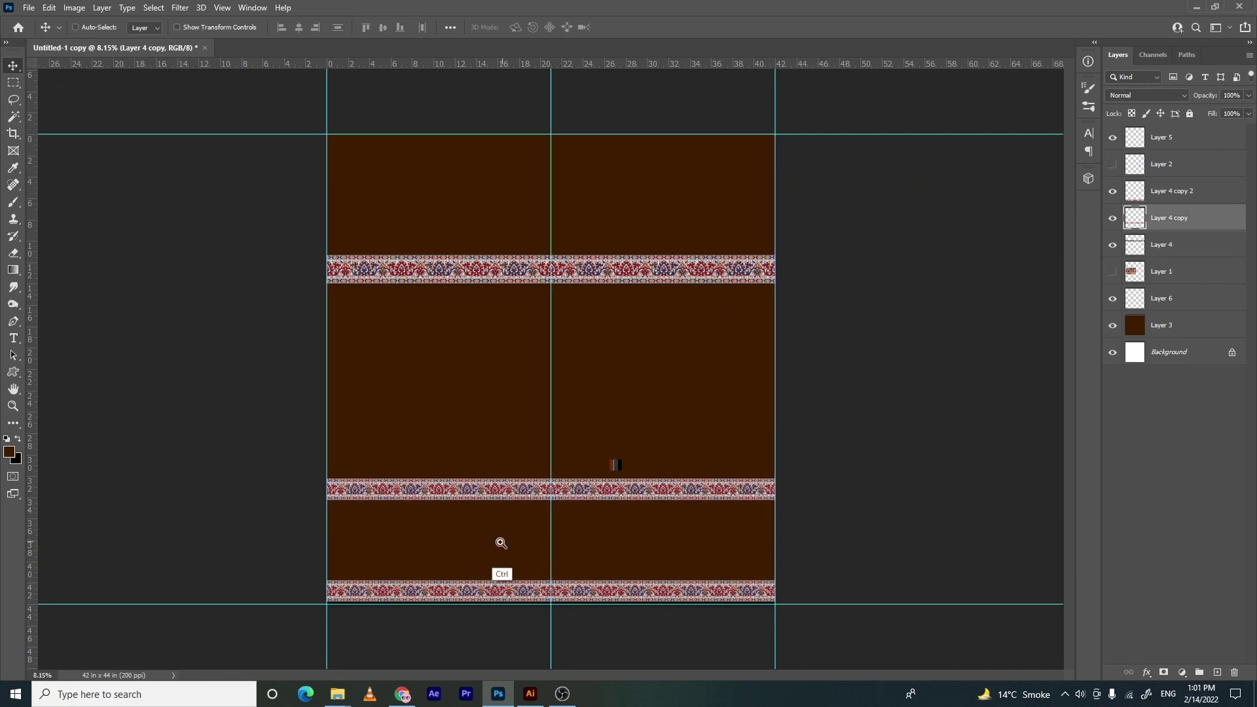
pyautogui.keyDown('ctrl'); pyautogui.click(441, 553); pyautogui.keyUp('ctrl')
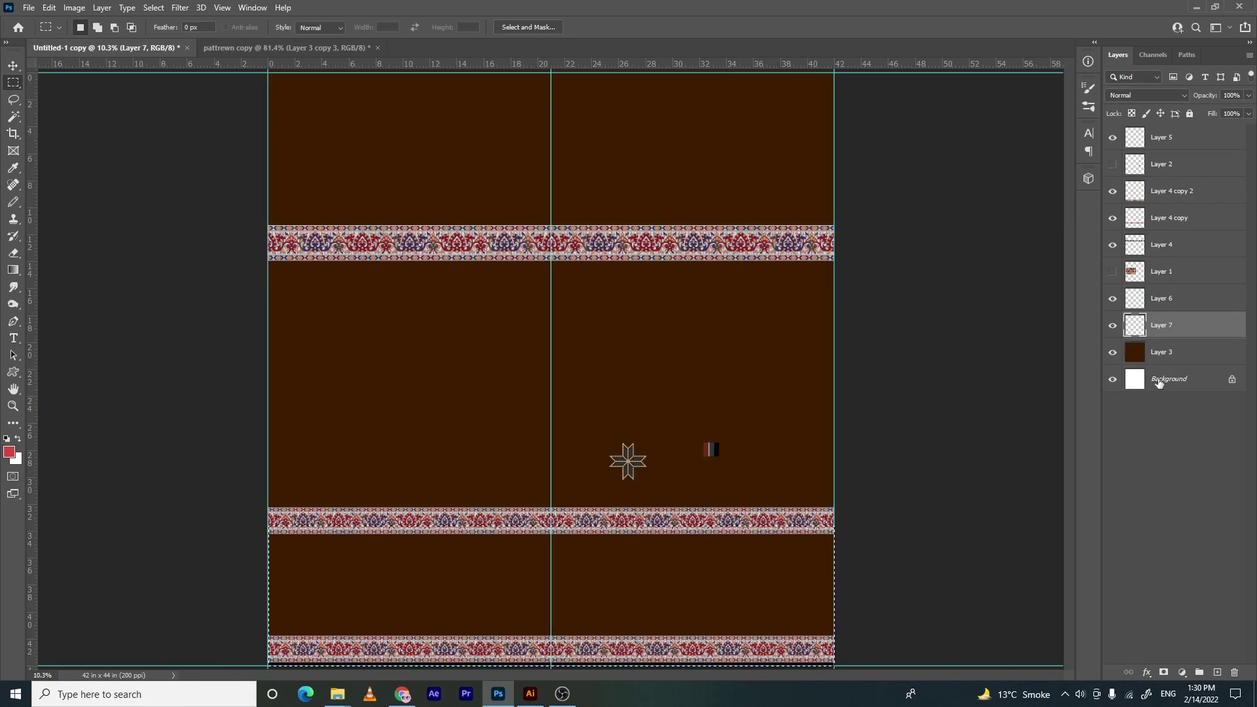
# Add a new layer directly above Layer 3 and fill the selected band between the two smaller strips with the star motif pattern
pyautogui.click(1189, 360)
pyautogui.click(1216, 672)
pyautogui.hotkey('shift', 'F5')
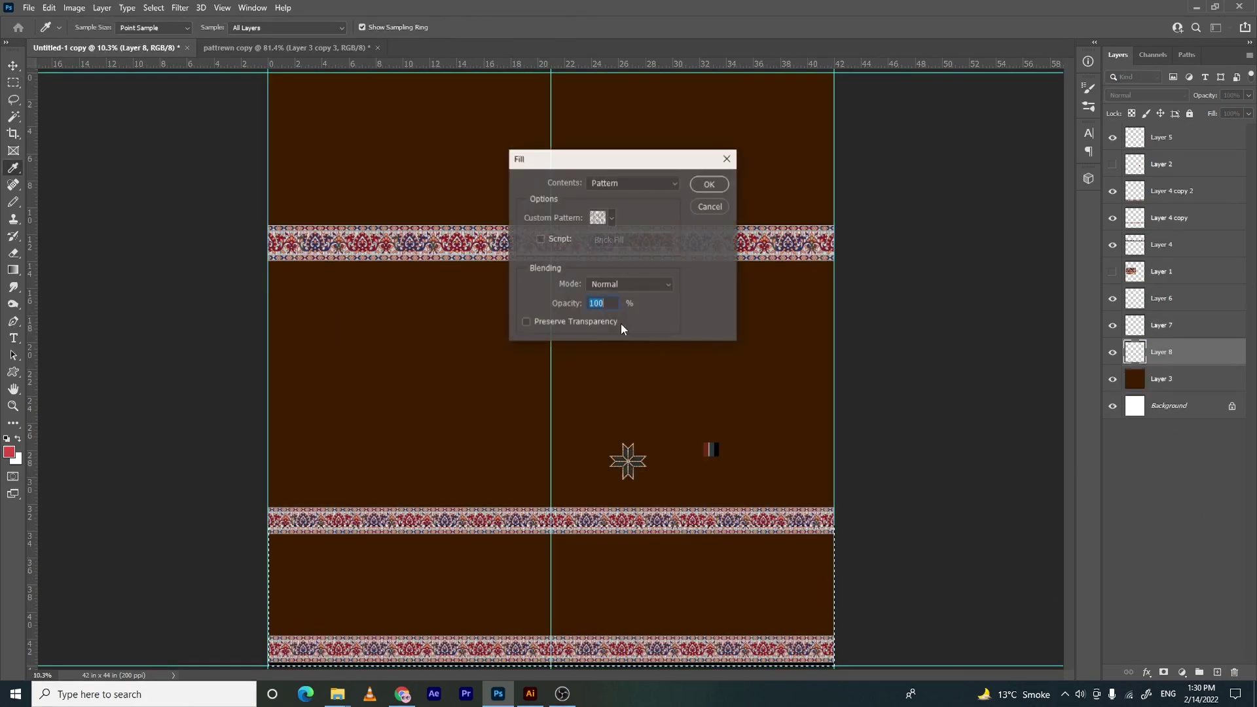
pyautogui.click(612, 218)
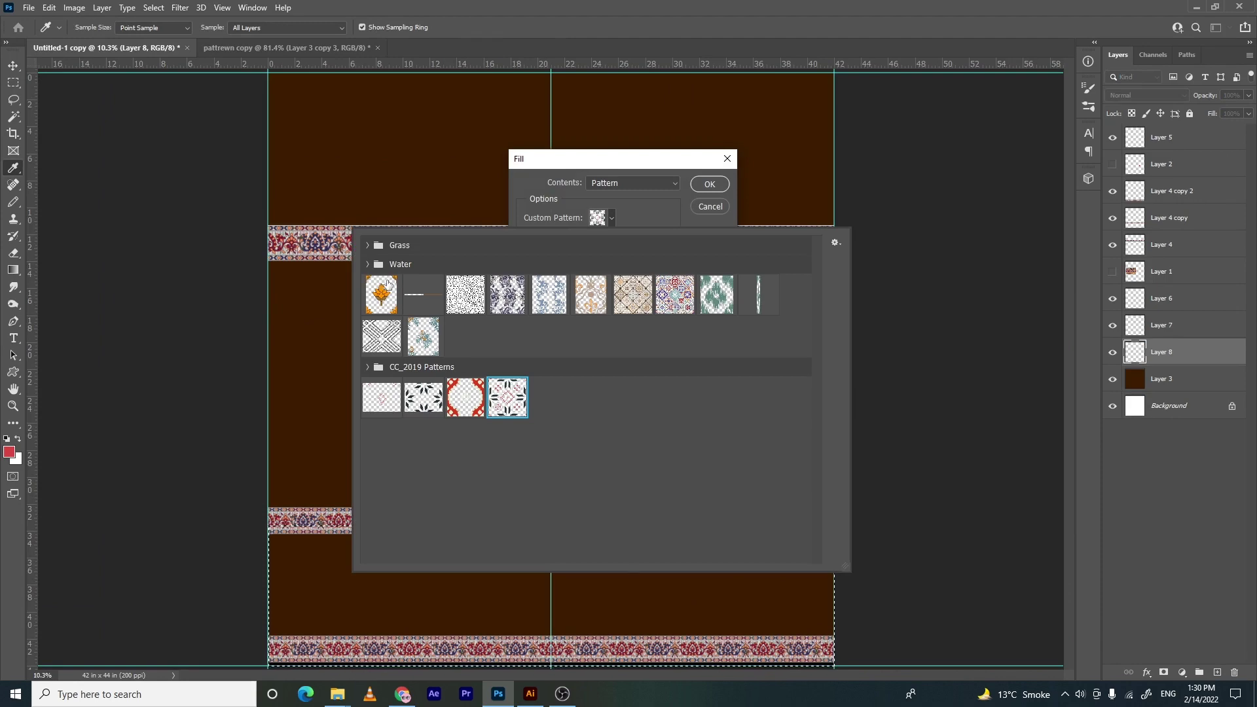
pyautogui.doubleClick(388, 288)
pyautogui.press('Return')
pyautogui.hotkey('ctrl', '+')
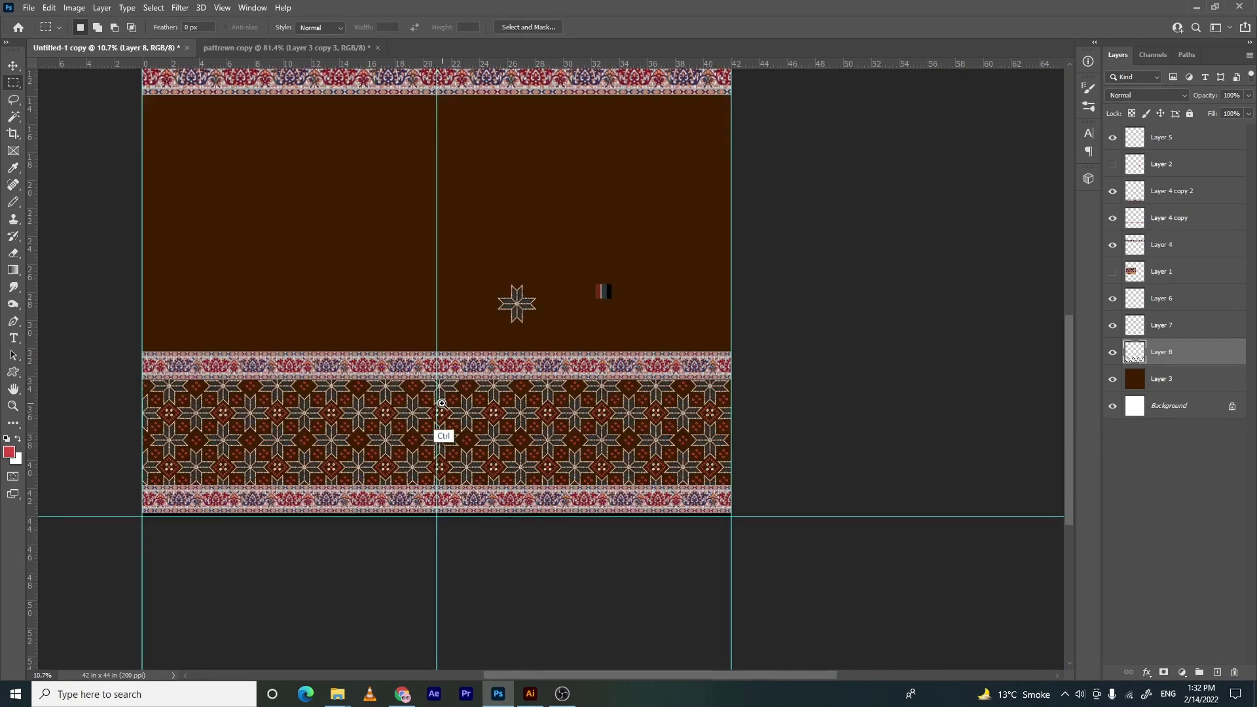
# Shift the star pattern on Layer 8 slightly left so a column of stars centres on the middle vertical guide
pyautogui.keyDown('ctrl'); pyautogui.click(442, 406); pyautogui.keyUp('ctrl')
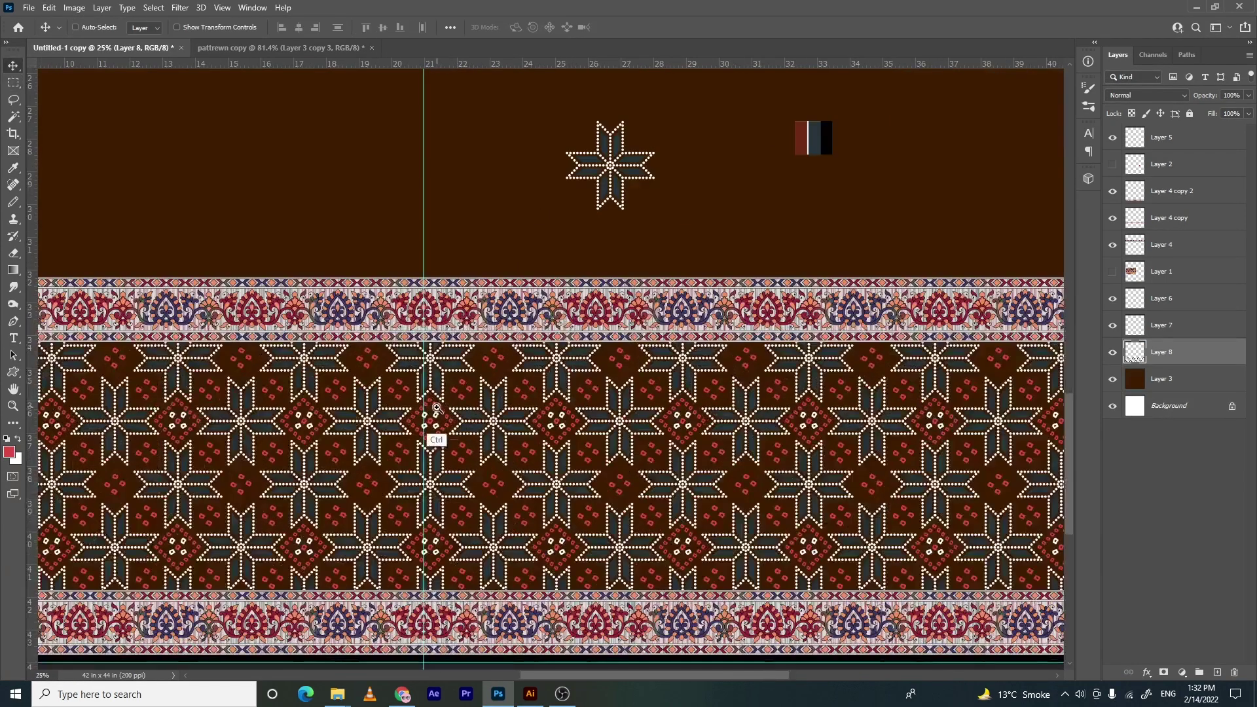
pyautogui.moveTo(430, 411); pyautogui.dragTo(367, 410)
pyautogui.keyDown('ctrl'); pyautogui.click(451, 430); pyautogui.keyUp('ctrl')
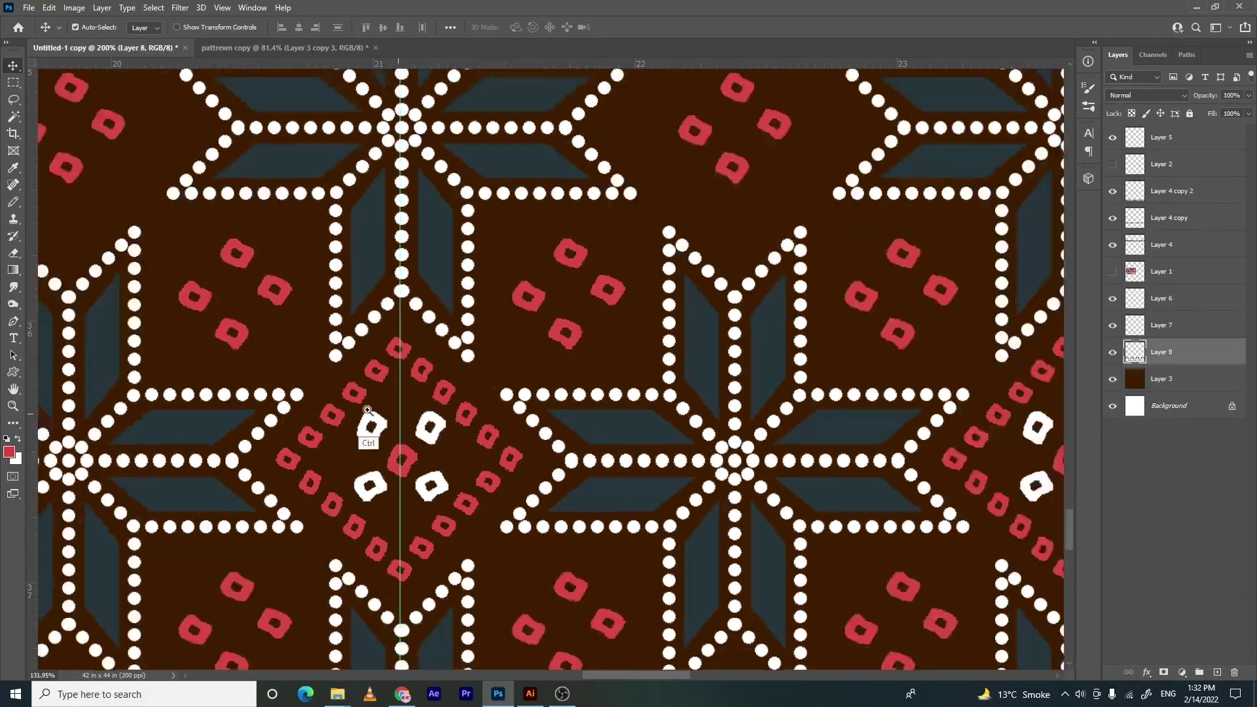
pyautogui.scroll(-5, 368, 410)
pyautogui.scroll(1, 309, 402)
pyautogui.scroll(-2, 309, 401)
pyautogui.scroll(1, 309, 419)
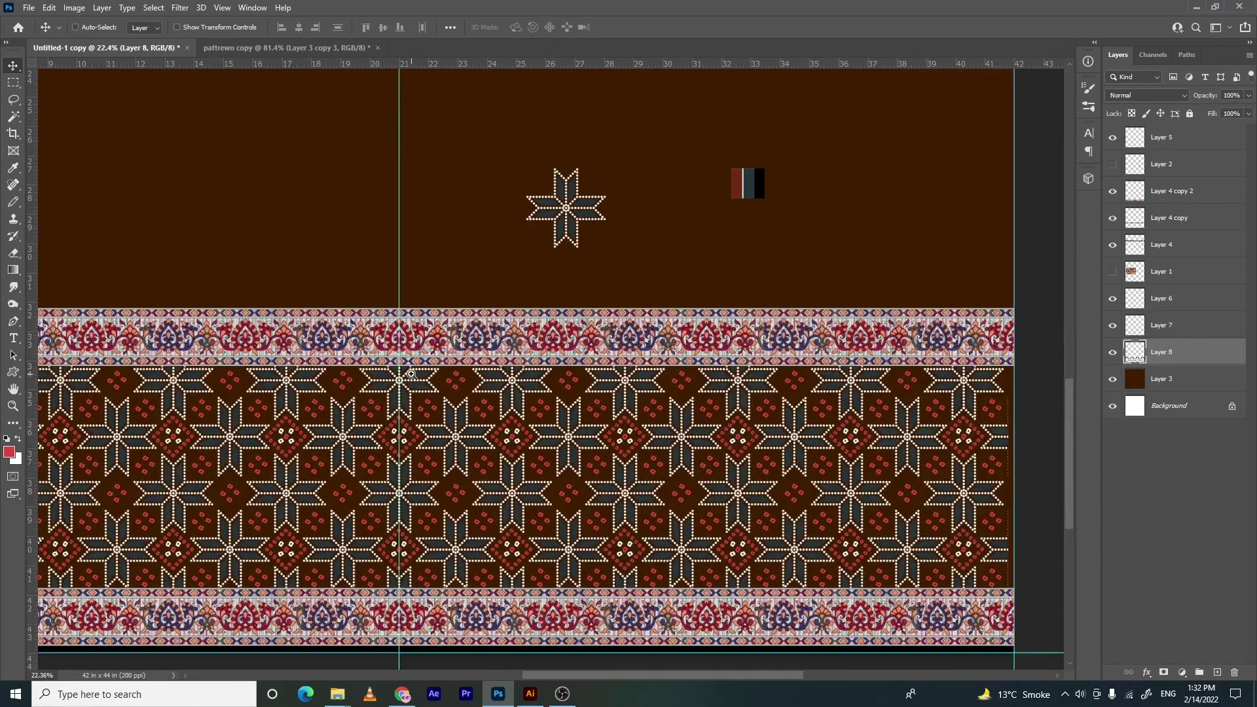
# Nudge the star pattern on Layer 8 up a few pixels so its top row tucks under the border strip above
pyautogui.scroll(1, 411, 374)
pyautogui.moveTo(404, 411); pyautogui.dragTo(403, 318)
pyautogui.keyDown('ctrl'); pyautogui.click(352, 370); pyautogui.keyUp('ctrl')
pyautogui.keyDown('ctrl'); pyautogui.click(355, 369); pyautogui.keyUp('ctrl')
pyautogui.keyDown('ctrl'); pyautogui.click(366, 363); pyautogui.keyUp('ctrl')
pyautogui.keyDown('ctrl'); pyautogui.click(378, 357); pyautogui.keyUp('ctrl')
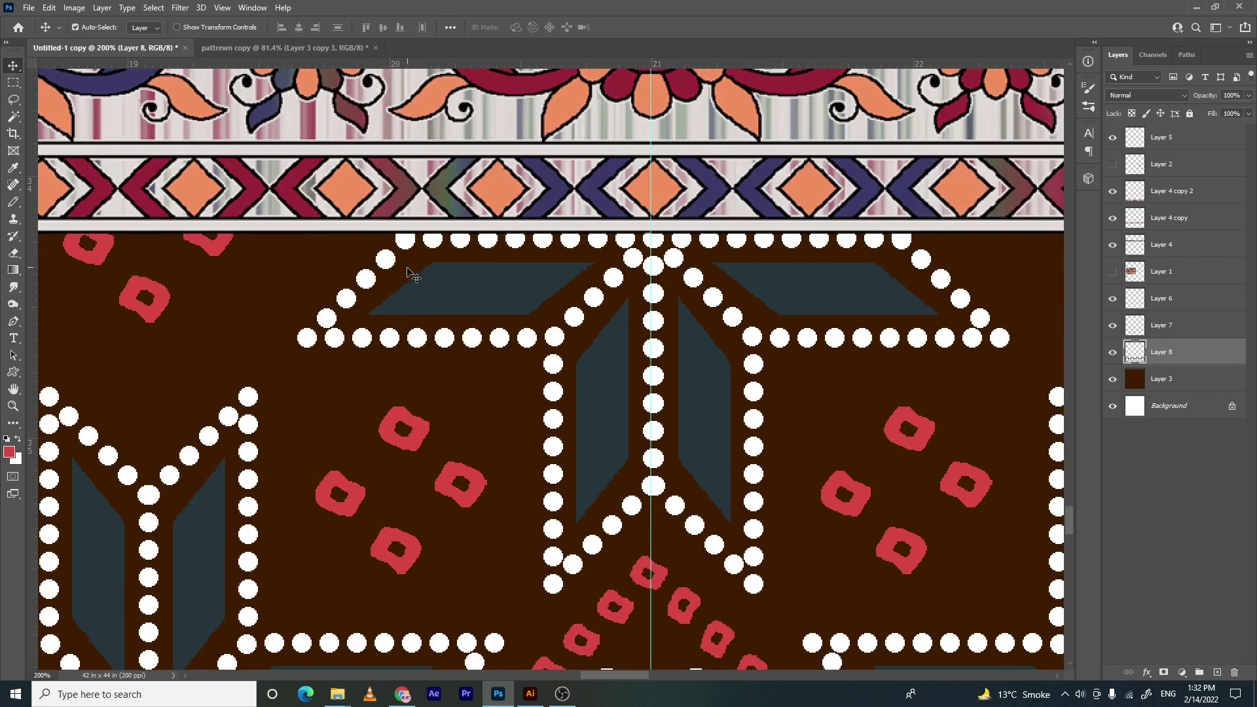
pyautogui.press('Up')
pyautogui.press('Up')
pyautogui.press('Up')
pyautogui.press('Up')
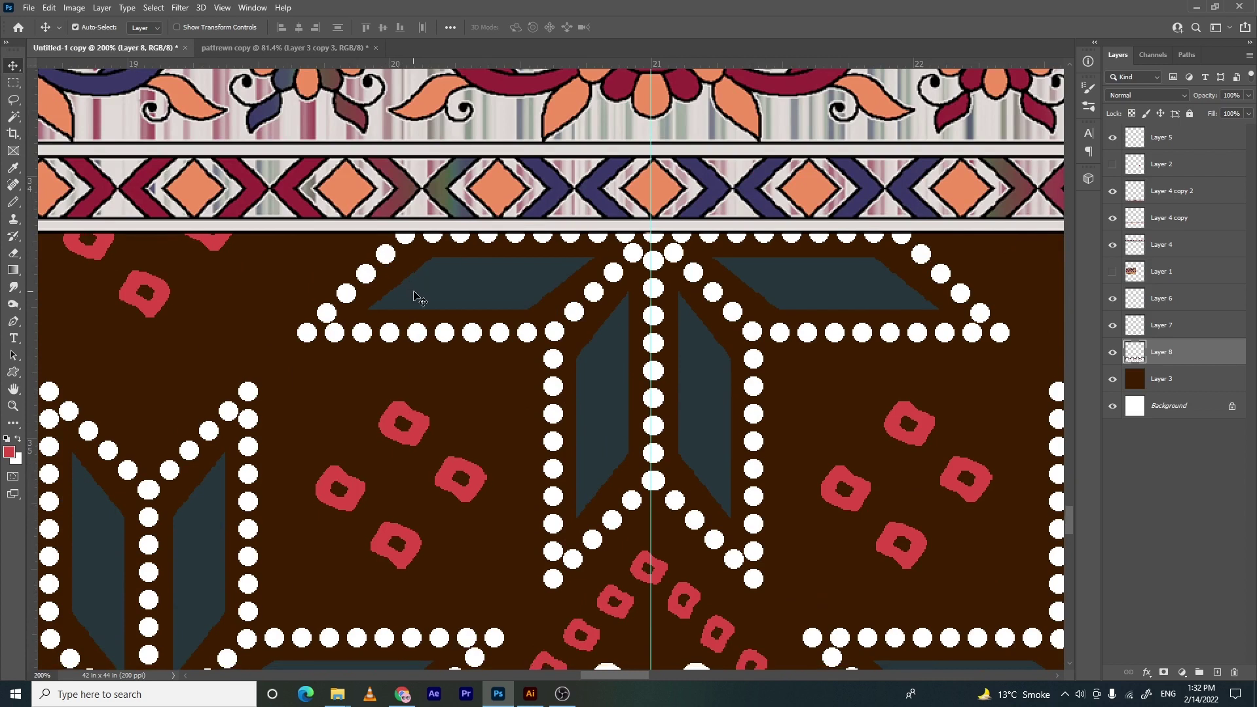
pyautogui.press('Down')
pyautogui.hotkey('ctrl', '0')
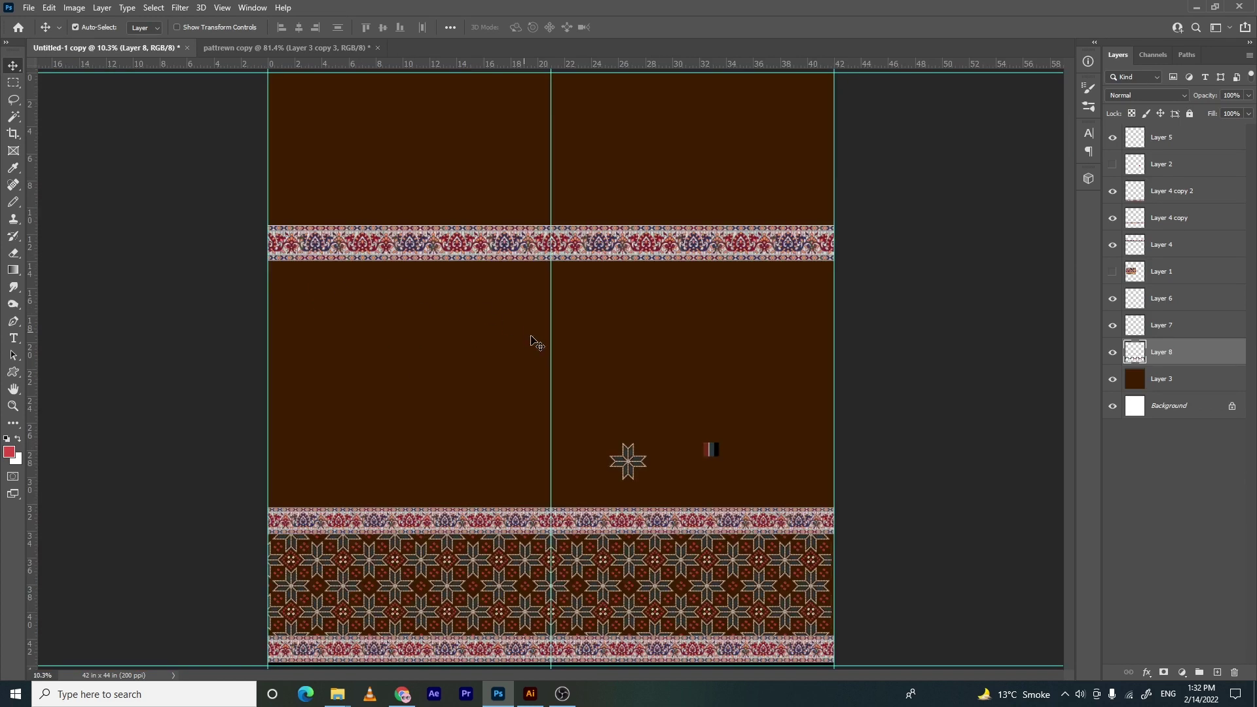
# Duplicate the star pattern layer with inverted colours and shift the copy right until its repeat lines up over the original's right end
pyautogui.press('m')
pyautogui.keyDown('ctrl'); pyautogui.keyDown('alt'); pyautogui.moveTo(269, 583); pyautogui.dragTo(862, 579); pyautogui.keyUp('alt'); pyautogui.keyUp('ctrl')
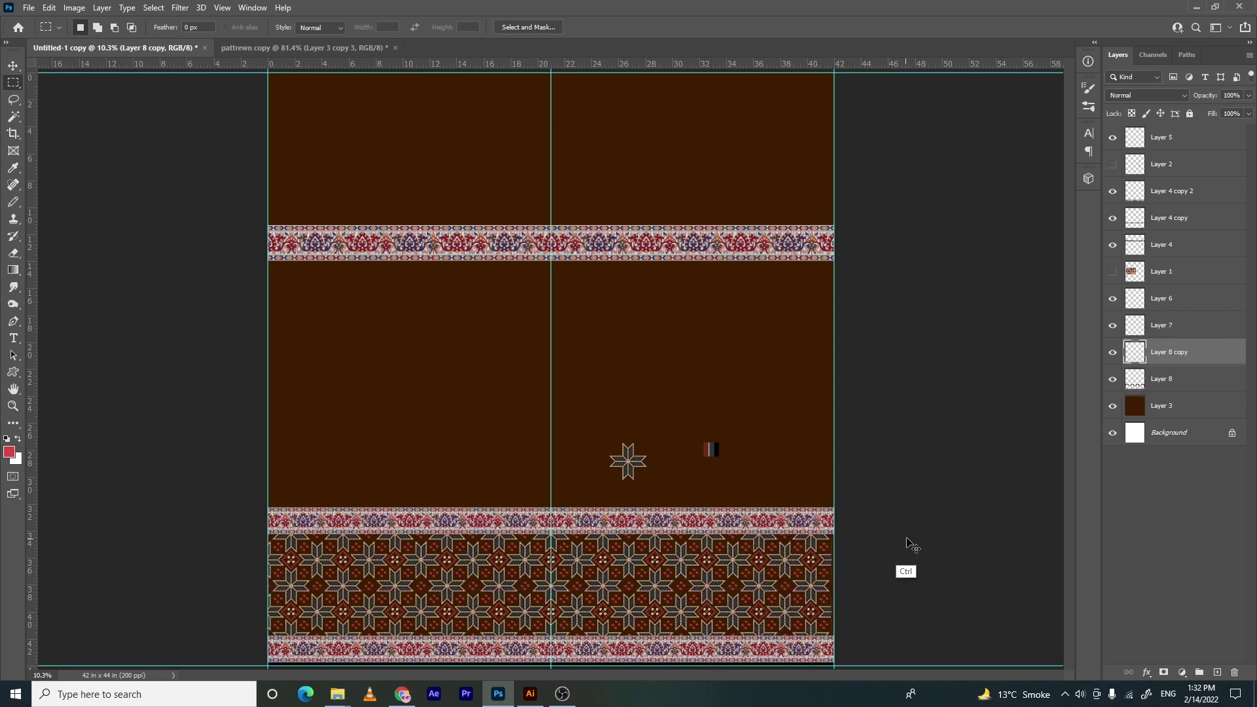
pyautogui.hotkey('ctrl', 't')
pyautogui.keyDown('shift'); pyautogui.moveTo(903, 552); pyautogui.dragTo(853, 565); pyautogui.keyUp('shift')
pyautogui.scroll(6, 842, 566)
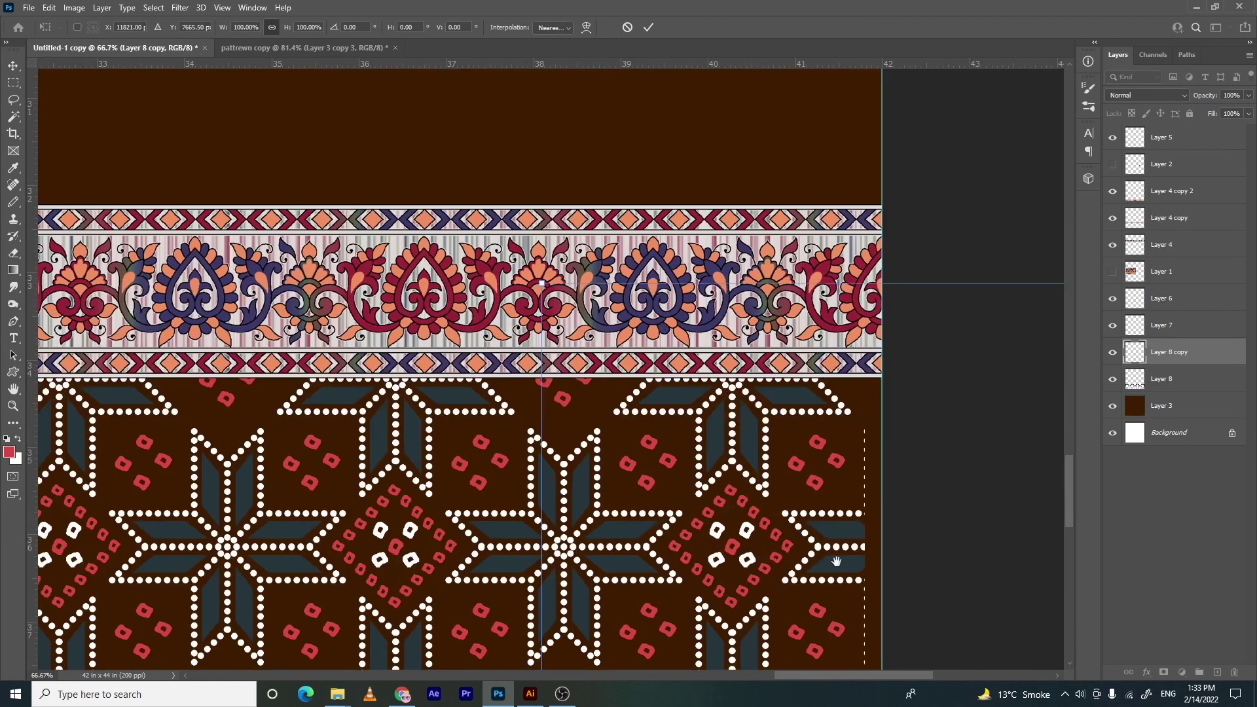
pyautogui.moveTo(836, 561); pyautogui.dragTo(839, 558)
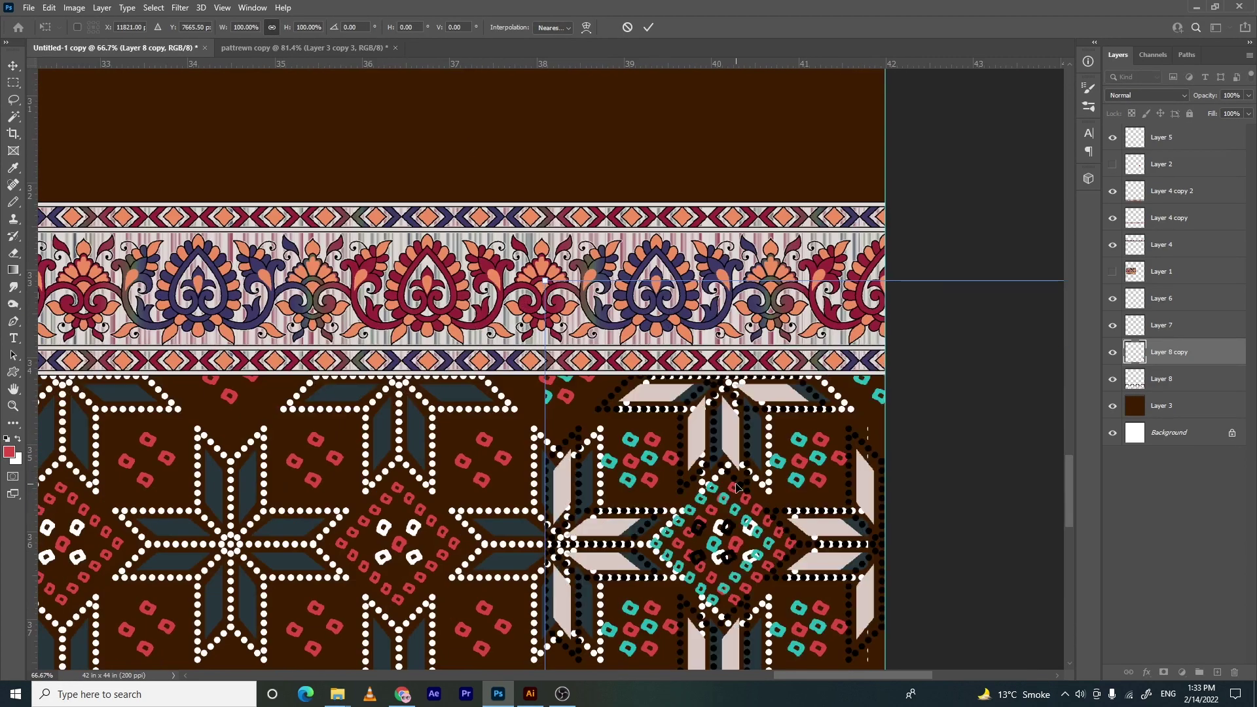
pyautogui.moveTo(741, 489); pyautogui.dragTo(702, 491)
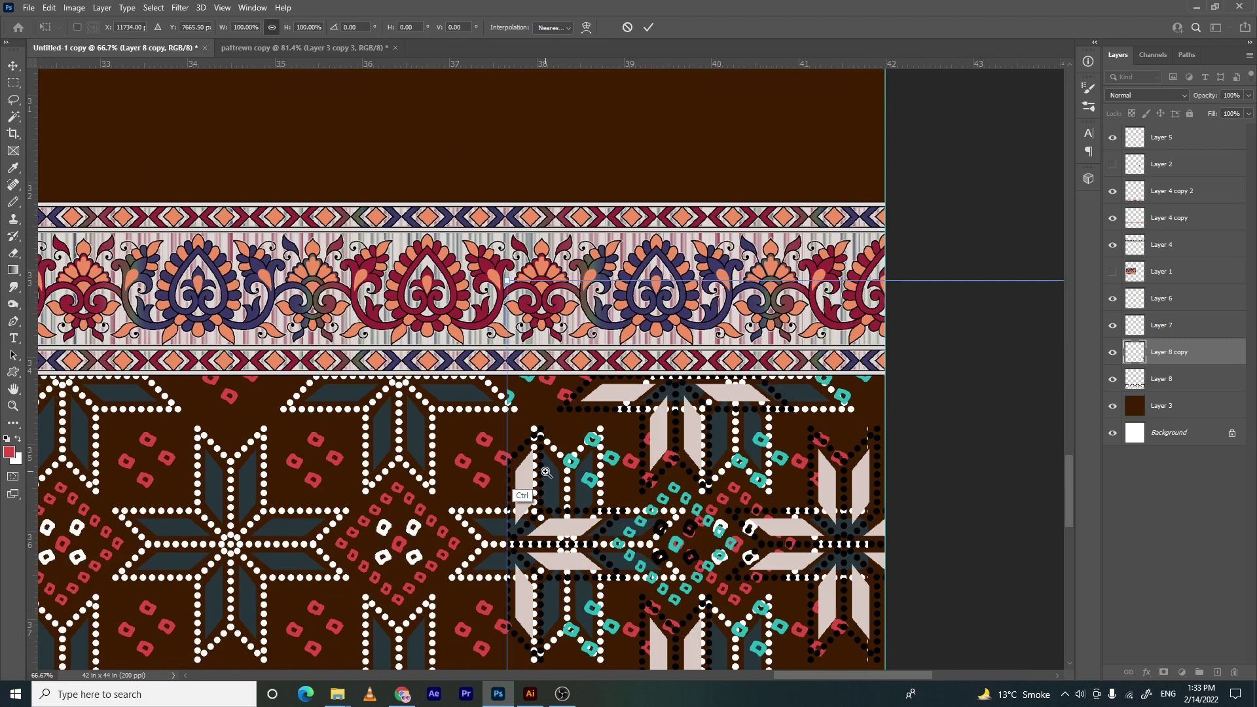
pyautogui.keyDown('ctrl'); pyautogui.click(528, 459); pyautogui.keyUp('ctrl')
pyautogui.keyDown('ctrl'); pyautogui.click(528, 460); pyautogui.keyUp('ctrl')
pyautogui.moveTo(548, 372); pyautogui.dragTo(737, 401)
pyautogui.press('Return')
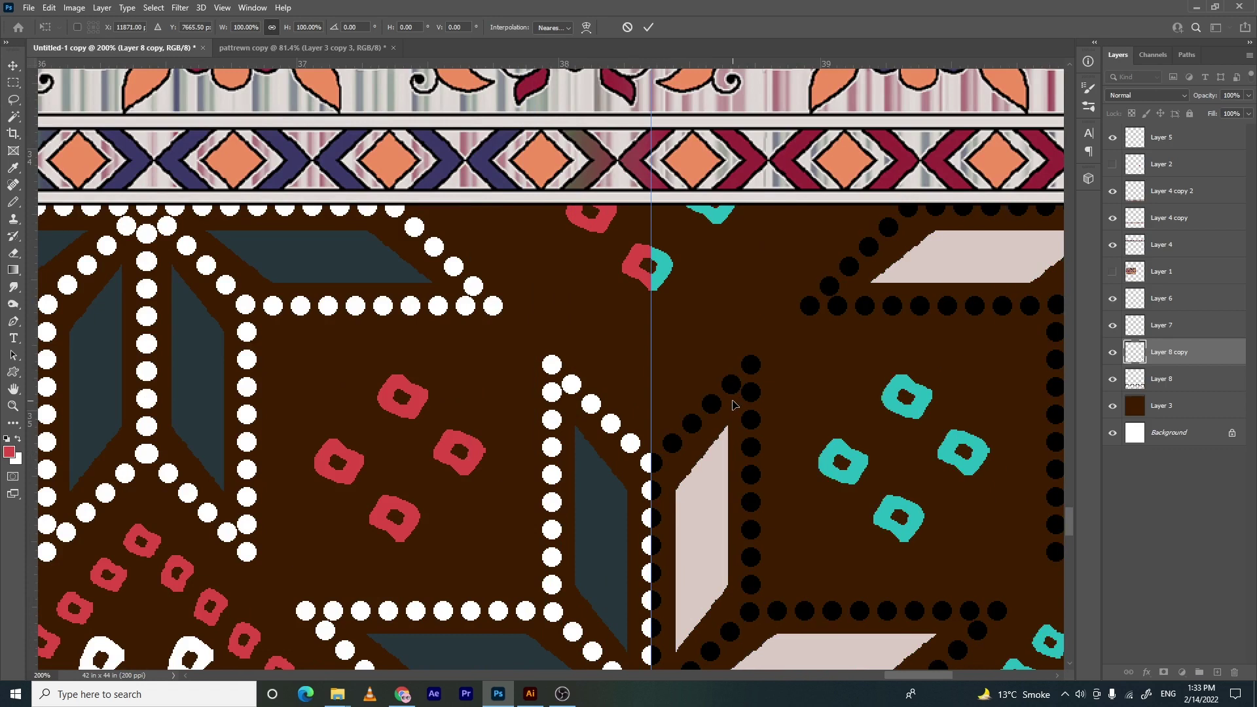
# Invert the pattern copy back to its original colours and merge it into Layer 8
pyautogui.press('m')
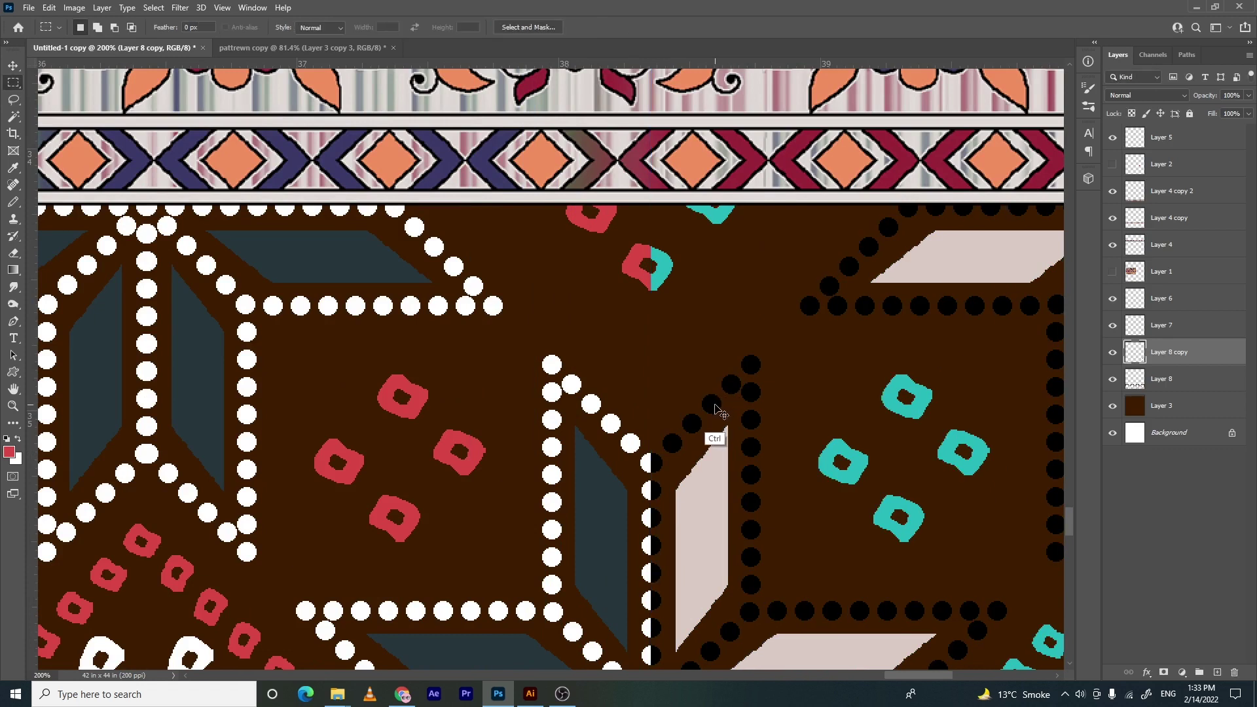
pyautogui.hotkey('ctrl', 'i')
pyautogui.hotkey('ctrl', 'z')
pyautogui.hotkey('ctrl', '0')
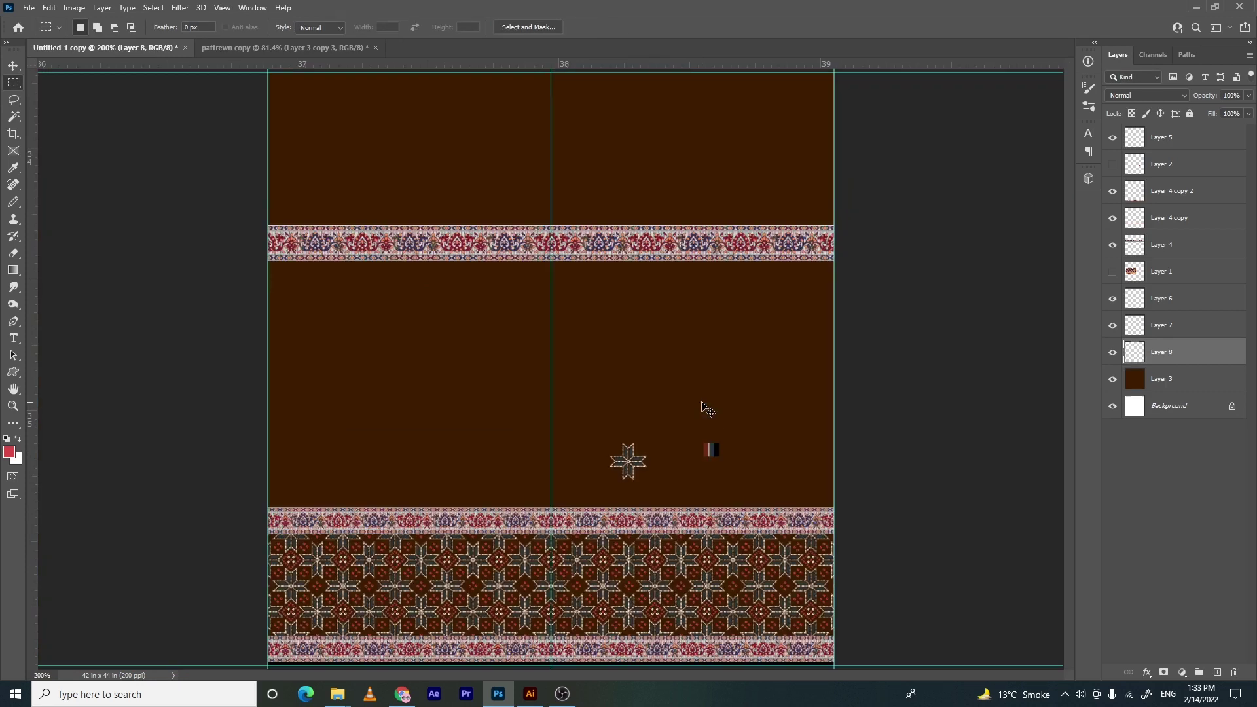
# Hide the single star motif on Layer 7 and the full-size border strip on Layer 4
pyautogui.press('v')
pyautogui.moveTo(628, 477)
pyautogui.mouseDown()
pyautogui.moveTo(632, 451)
pyautogui.moveTo(638, 462)
pyautogui.mouseUp()
pyautogui.hotkey('ctrl', 'z')
pyautogui.click(638, 462)
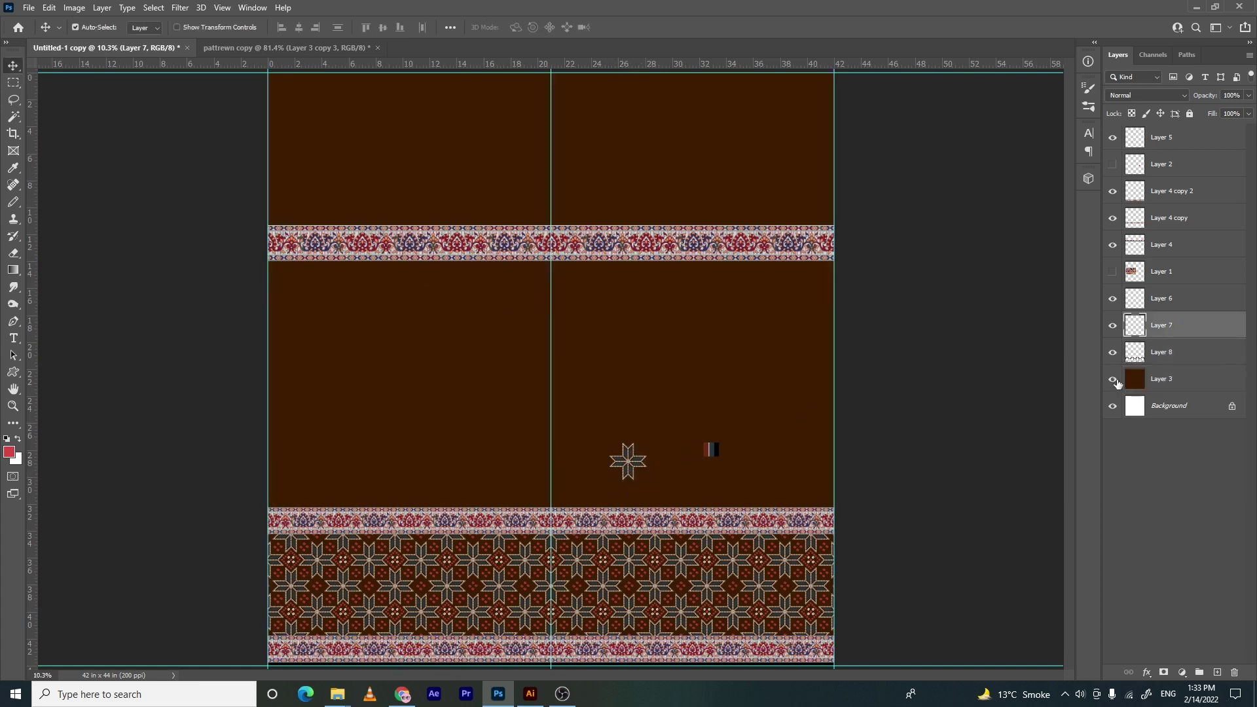
pyautogui.click(1112, 326)
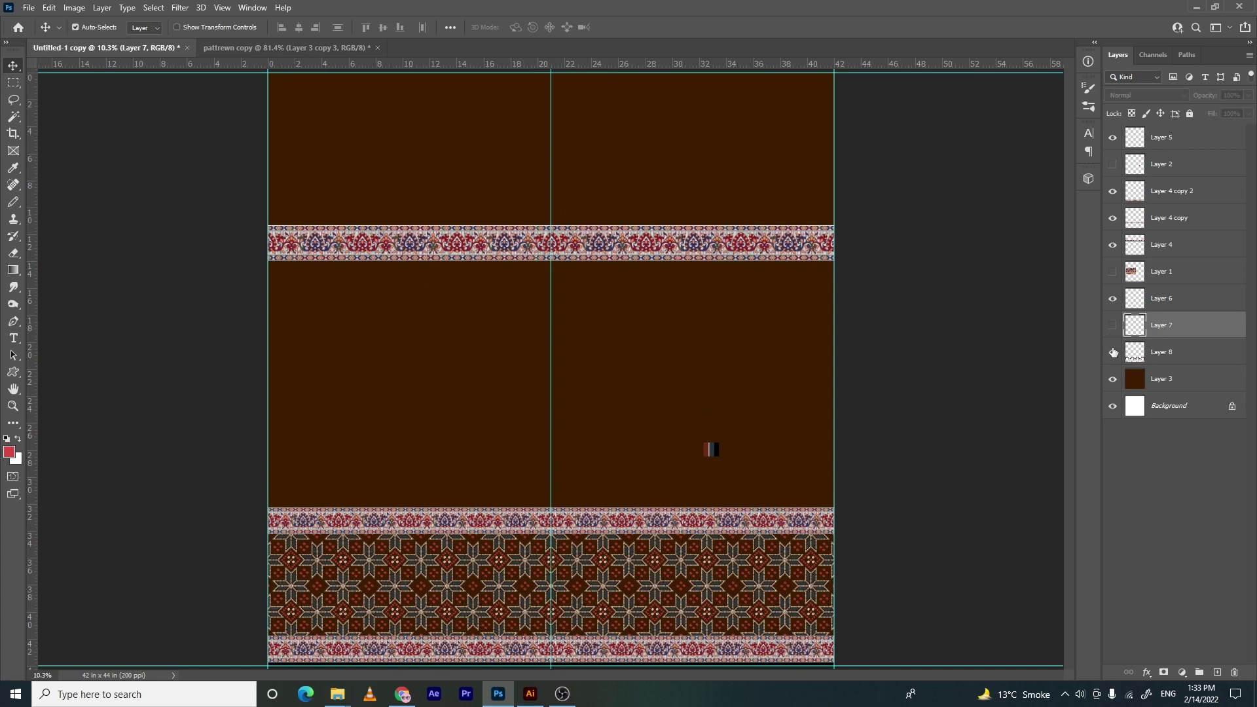
pyautogui.click(687, 262)
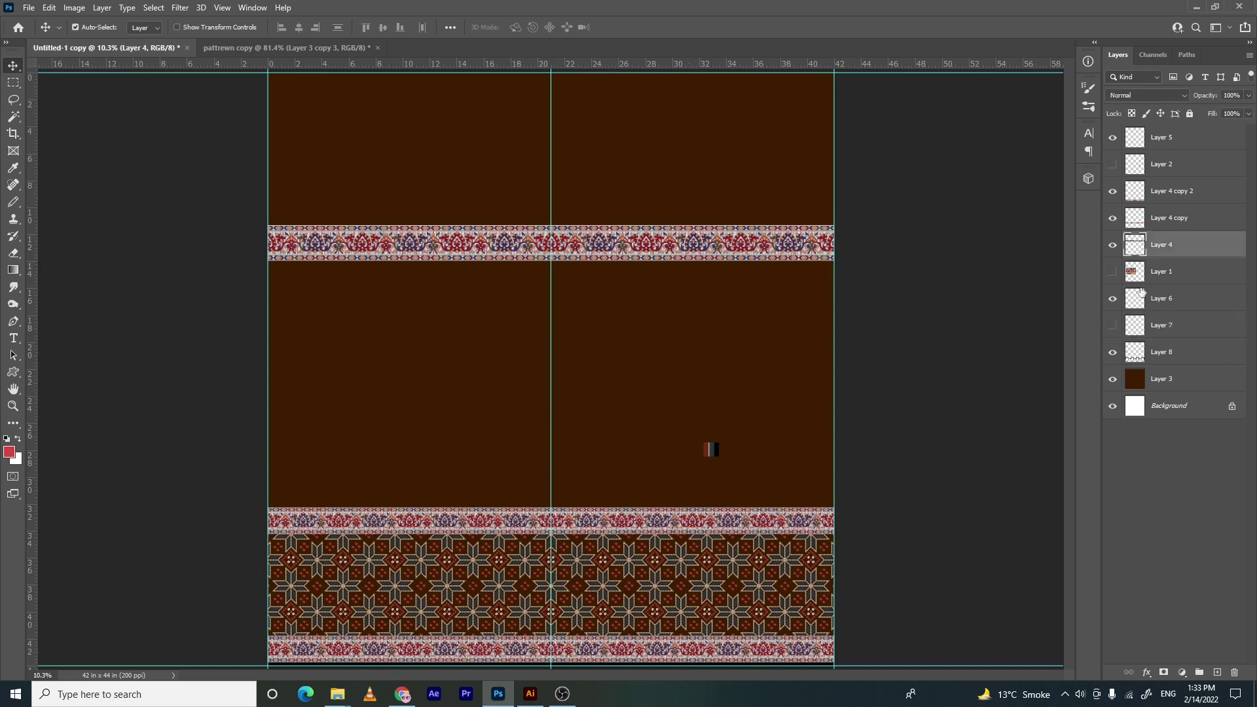
pyautogui.click(1112, 246)
# Select the whole ground above the upper smaller strip and fill it with the star pattern on a new layer above Layer 3
pyautogui.press('m')
pyautogui.moveTo(823, 72); pyautogui.dragTo(230, 516)
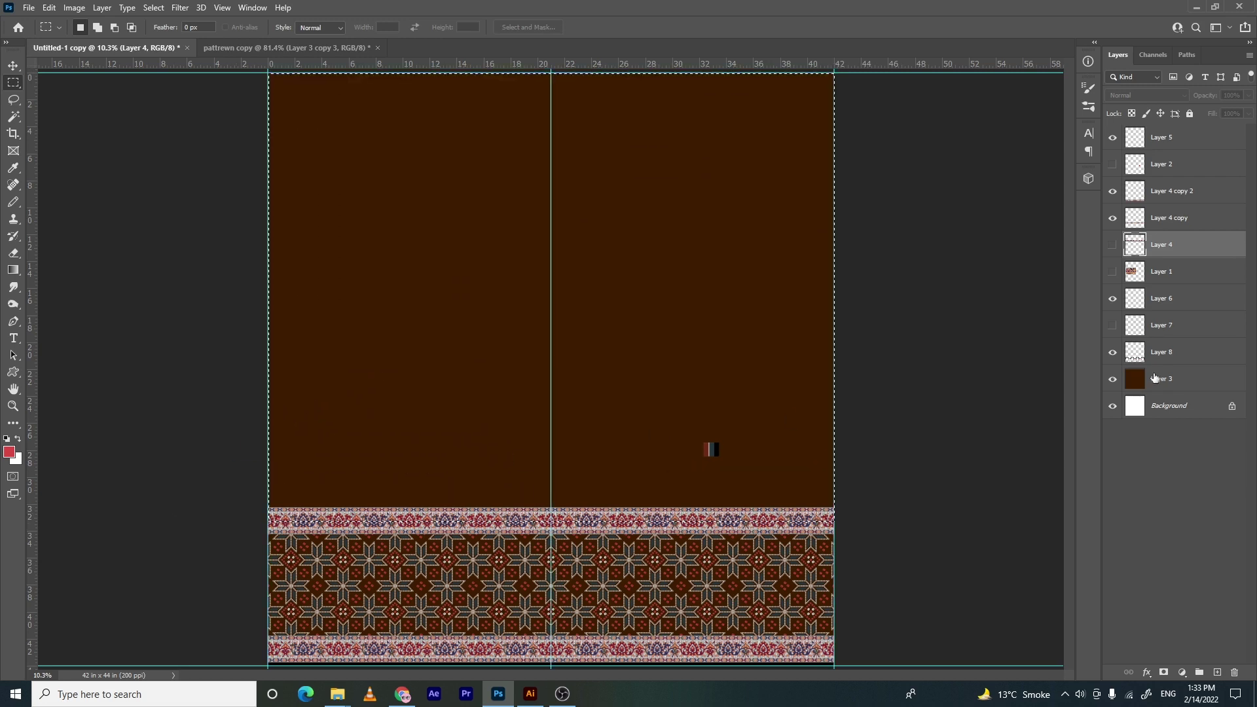
pyautogui.click(1154, 377)
pyautogui.click(1217, 672)
pyautogui.press('i')
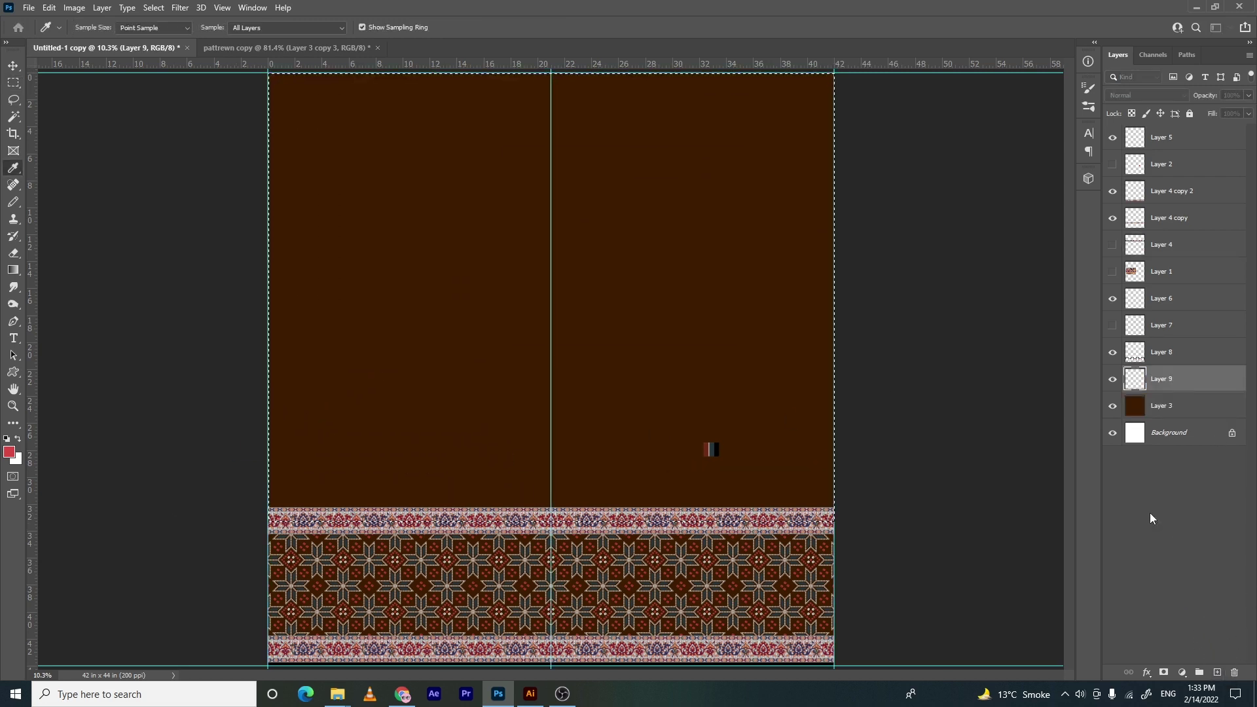
pyautogui.click(599, 222)
pyautogui.press('Return')
pyautogui.press('Return')
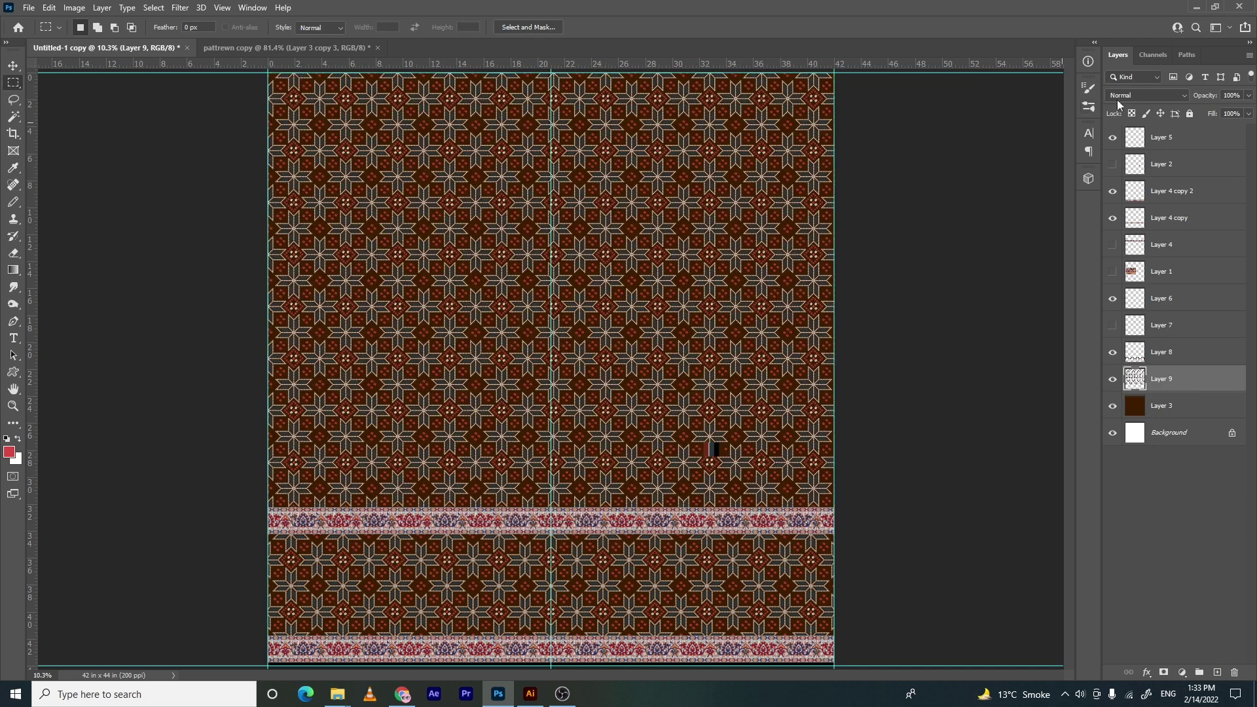
# Set the new star pattern layer's blend mode to Luminosity and its opacity to 20%
pyautogui.click(1161, 97)
pyautogui.click(1156, 96)
pyautogui.press('Down')
pyautogui.press('Down')
pyautogui.press('Down')
pyautogui.press('Down')
pyautogui.press('Down')
pyautogui.press('Down')
pyautogui.press('Down')
pyautogui.press('Down')
pyautogui.press('Down')
pyautogui.press('Down')
pyautogui.press('Down')
pyautogui.press('Down')
pyautogui.press('Down')
pyautogui.press('Down')
pyautogui.press('Down')
pyautogui.press('Down')
pyautogui.press('Down')
pyautogui.press('Down')
pyautogui.press('Down')
pyautogui.press('Down')
pyautogui.press('Down')
pyautogui.press('Down')
pyautogui.press('Down')
pyautogui.press('Down')
pyautogui.click(1248, 95)
pyautogui.click(1211, 98)
pyautogui.write('20')
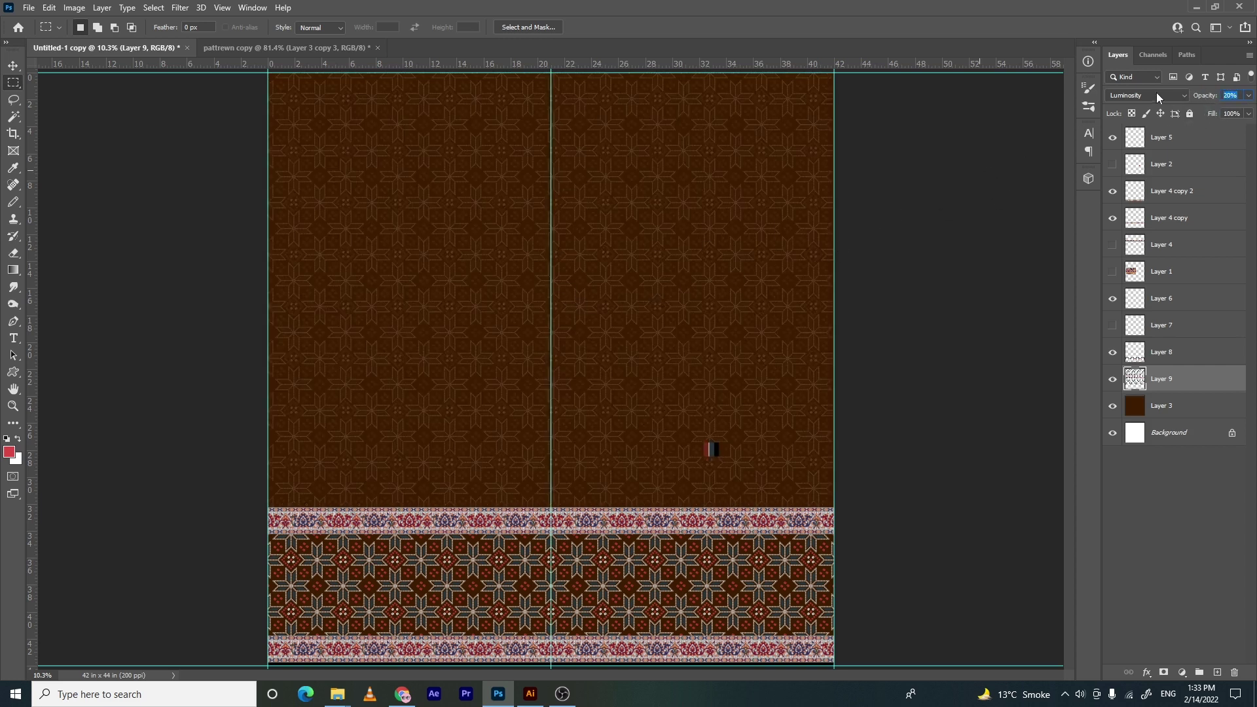
# Try to nudge the faint star pattern on Layer 9 left towards the middle vertical guide
pyautogui.write('v')
pyautogui.moveTo(595, 326); pyautogui.dragTo(665, 342)
pyautogui.moveTo(709, 410); pyautogui.dragTo(724, 241)
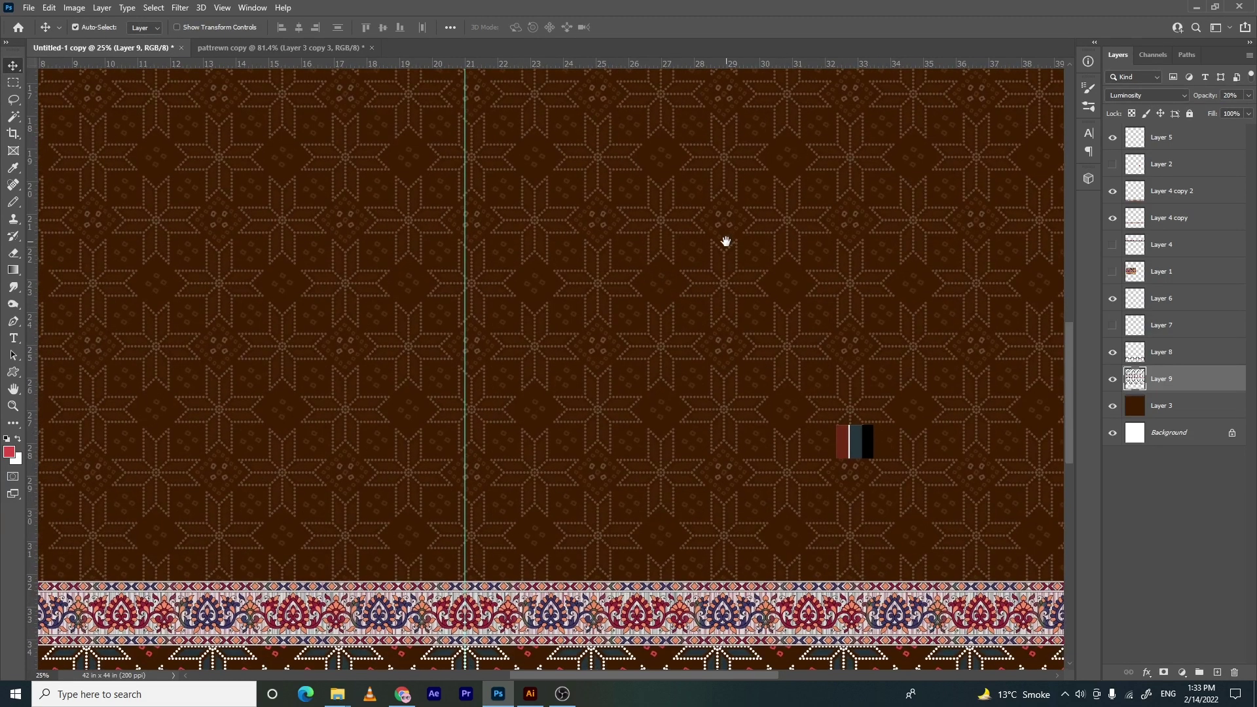
pyautogui.moveTo(471, 424); pyautogui.dragTo(518, 421)
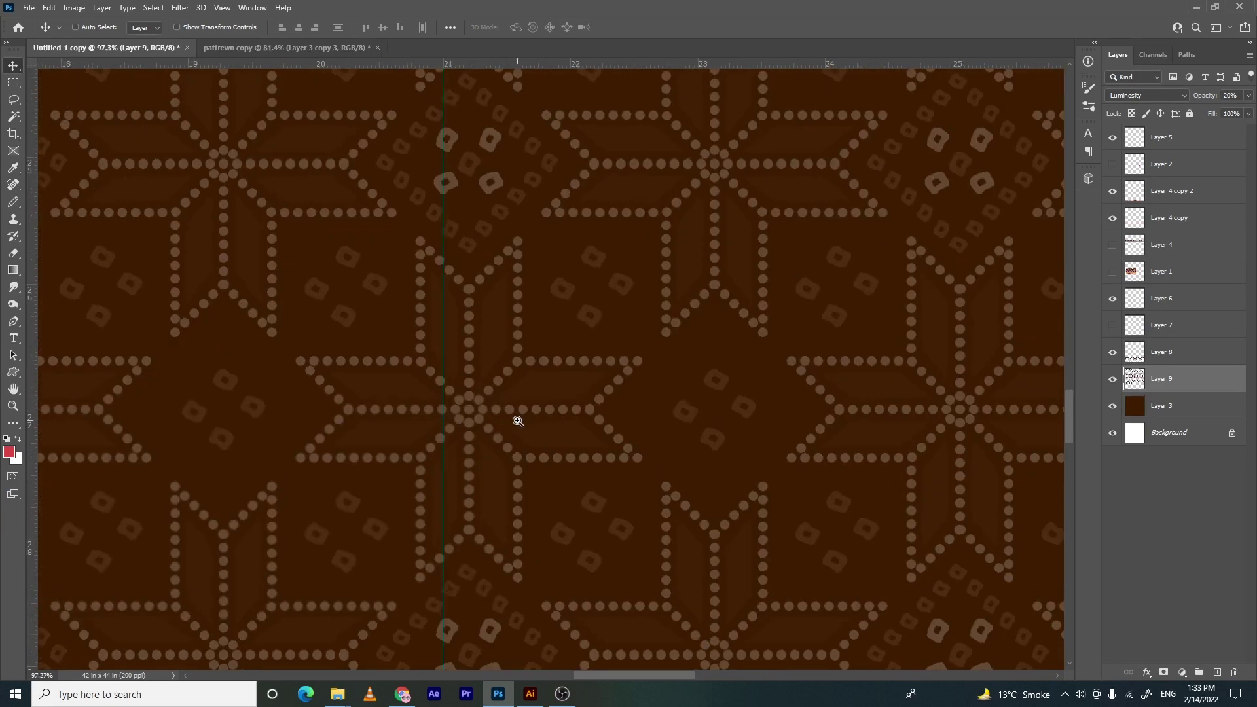
pyautogui.rightClick(481, 411)
pyautogui.click(467, 412)
pyautogui.scroll(2, 470, 393)
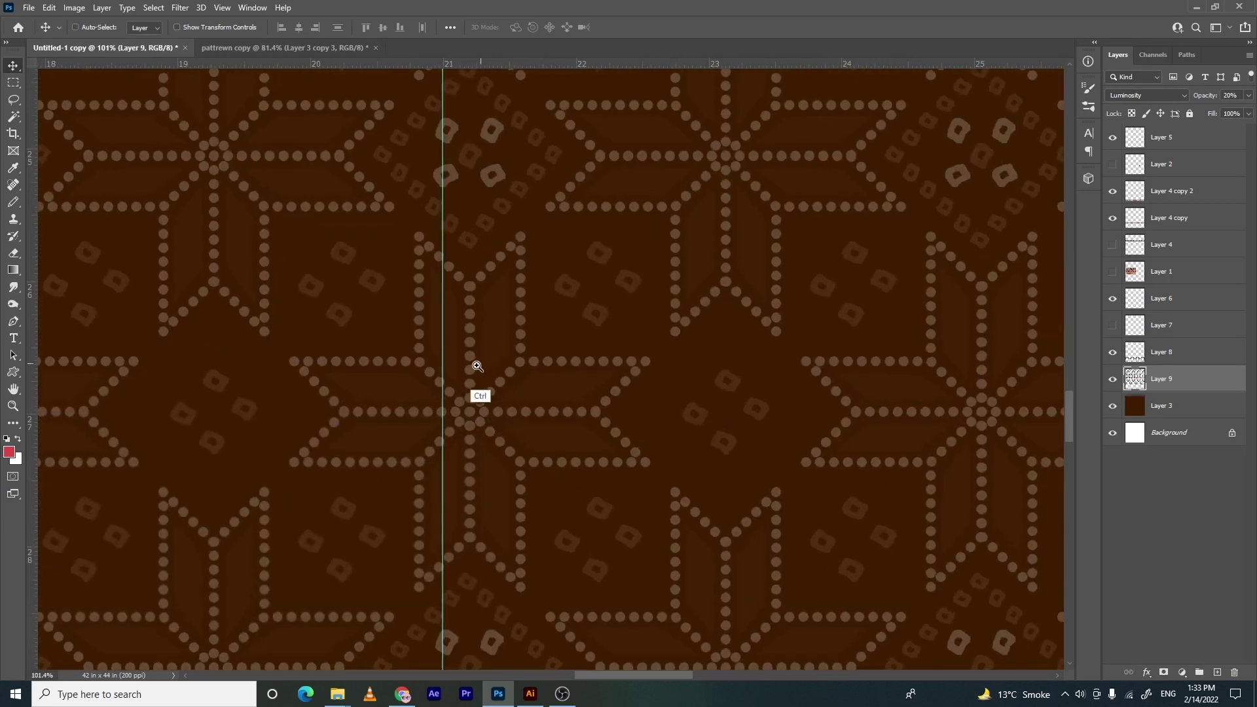
pyautogui.press('Left')
pyautogui.press('Left')
pyautogui.press('Left')
pyautogui.press('Left')
pyautogui.press('Left')
pyautogui.press('Left')
pyautogui.press('Left')
pyautogui.press('Left')
pyautogui.press('Left')
pyautogui.press('Left')
pyautogui.press('Left')
pyautogui.press('Left')
pyautogui.press('Left')
pyautogui.press('Left')
pyautogui.press('Left')
pyautogui.press('Left')
pyautogui.press('Left')
pyautogui.press('Left')
pyautogui.press('Left')
pyautogui.press('Left')
pyautogui.press('Left')
pyautogui.press('Left')
pyautogui.press('Left')
pyautogui.press('Left')
pyautogui.press('Left')
pyautogui.press('Left')
pyautogui.press('Left')
pyautogui.press('Left')
pyautogui.press('Left')
pyautogui.press('Left')
pyautogui.press('Left')
pyautogui.press('Left')
pyautogui.press('Left')
pyautogui.press('Left')
pyautogui.press('Left')
pyautogui.press('Left')
pyautogui.press('Left')
pyautogui.press('Left')
pyautogui.press('Left')
pyautogui.press('Left')
pyautogui.press('Left')
pyautogui.press('Left')
pyautogui.press('Left')
pyautogui.press('Left')
pyautogui.press('Left')
pyautogui.press('Left')
pyautogui.press('Left')
pyautogui.press('Left')
pyautogui.press('Left')
pyautogui.press('Left')
pyautogui.press('Left')
pyautogui.press('Left')
pyautogui.press('Left')
pyautogui.hotkey('ctrl', 'z')
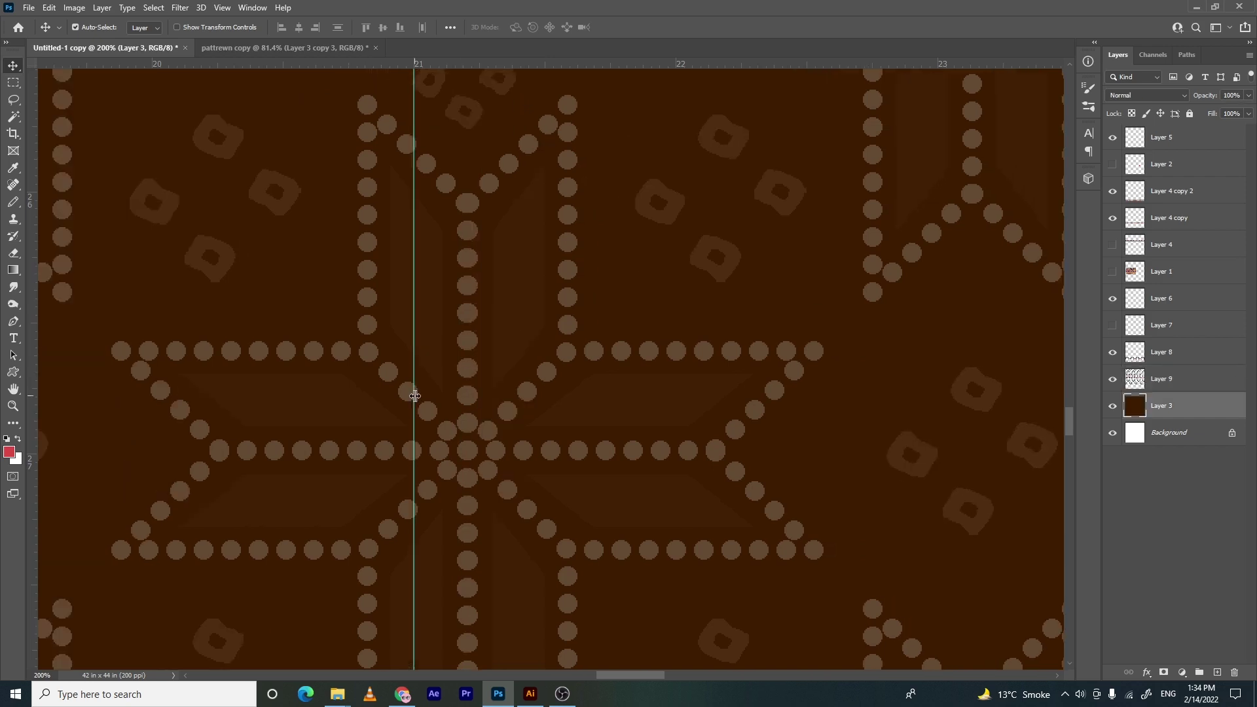
# Shift the faint star pattern on Layer 9 left until a column of stars centres on the middle vertical guide
pyautogui.moveTo(461, 429); pyautogui.dragTo(417, 432)
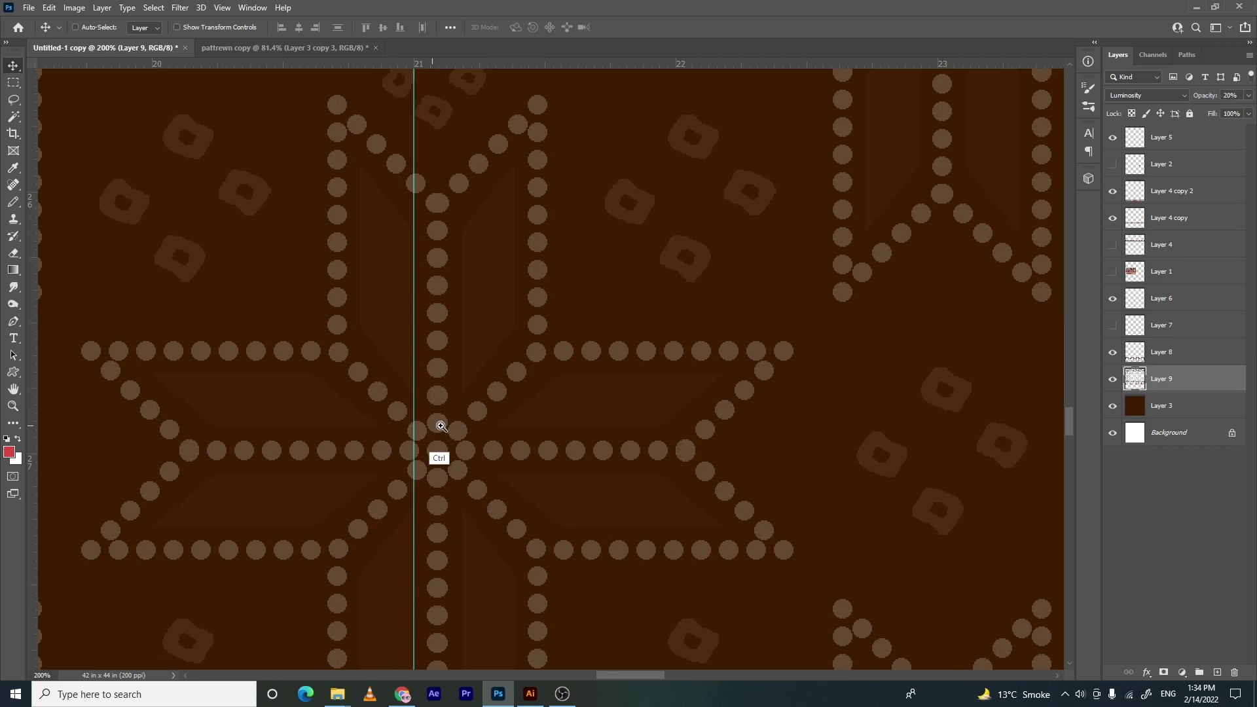
pyautogui.scroll(3, 447, 437)
pyautogui.moveTo(461, 430); pyautogui.dragTo(419, 429)
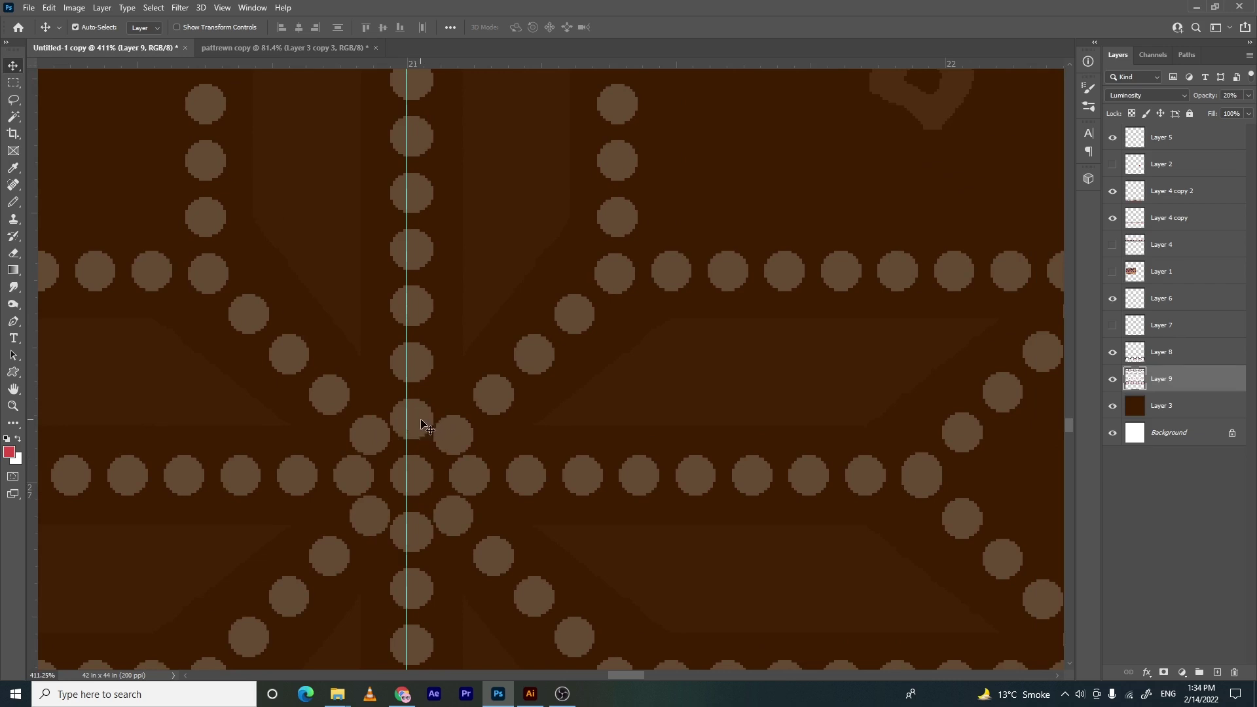
# Nudge the faint star pattern on Layer 9 left until its dot column centres exactly on the middle vertical guide
pyautogui.press('Left')
pyautogui.press('Left')
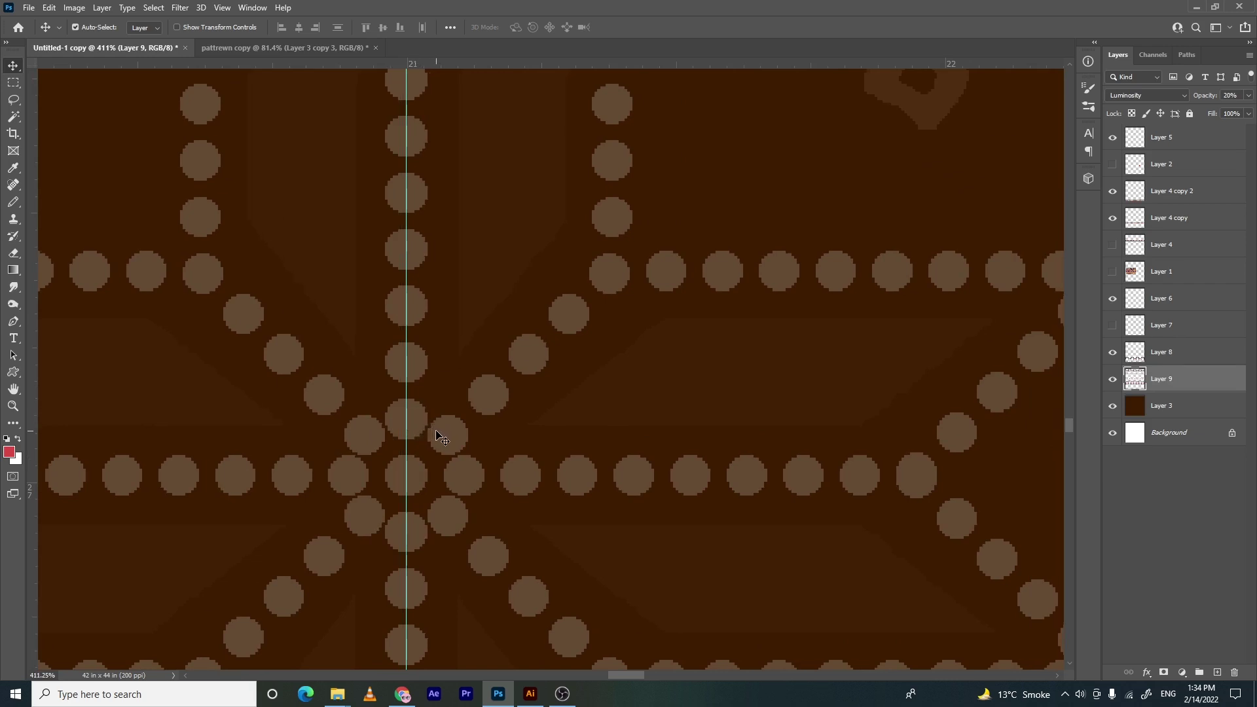
pyautogui.hotkey('ctrl', '0')
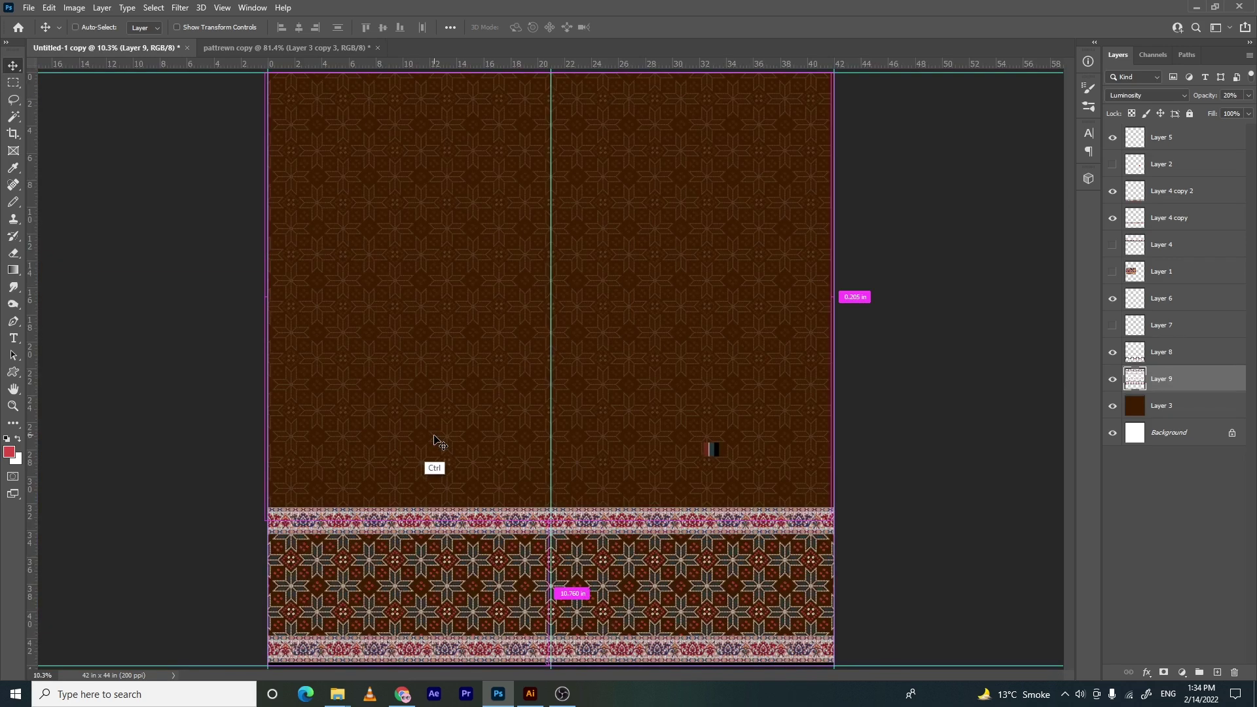
pyautogui.press('space')
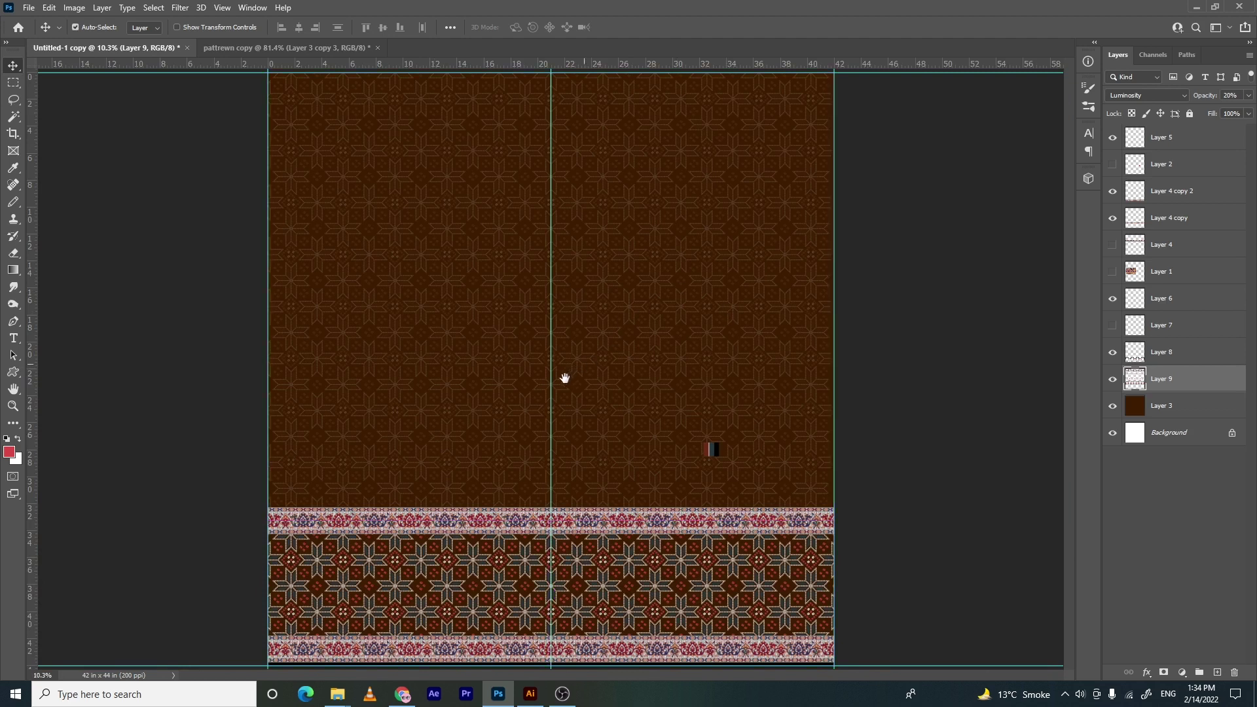
# Duplicate Layer 9 and move the copy right so it covers the bare strip along the ground's right edge
pyautogui.press('m')
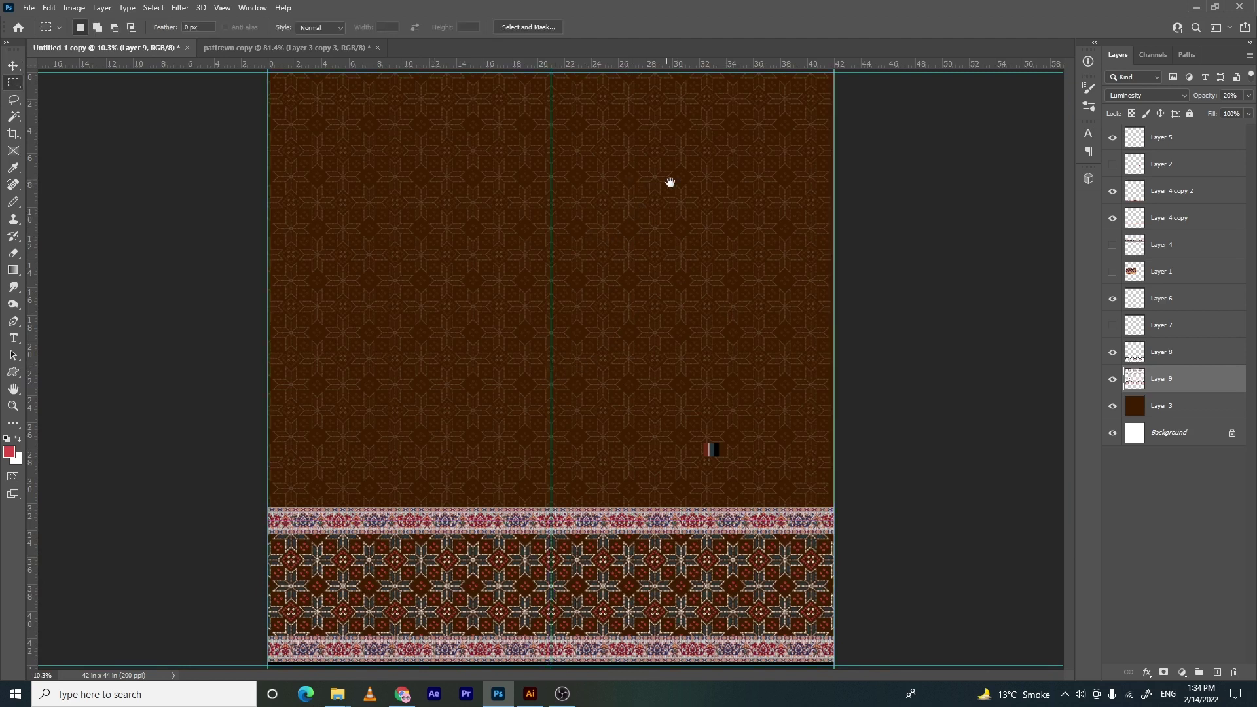
pyautogui.keyDown('ctrl'); pyautogui.click(763, 179); pyautogui.keyUp('ctrl')
pyautogui.moveTo(711, 230); pyautogui.dragTo(554, 115)
pyautogui.moveTo(569, 230); pyautogui.dragTo(533, 232)
pyautogui.moveTo(393, 187); pyautogui.dragTo(478, 186)
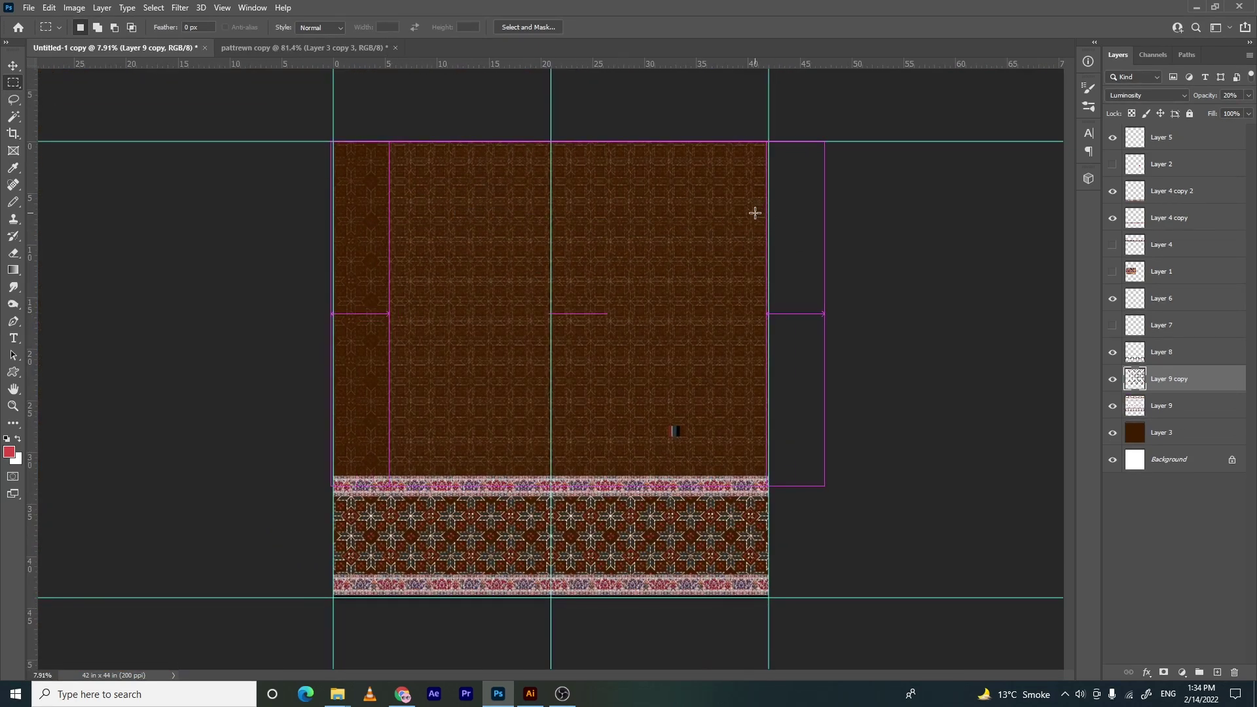
pyautogui.press('v')
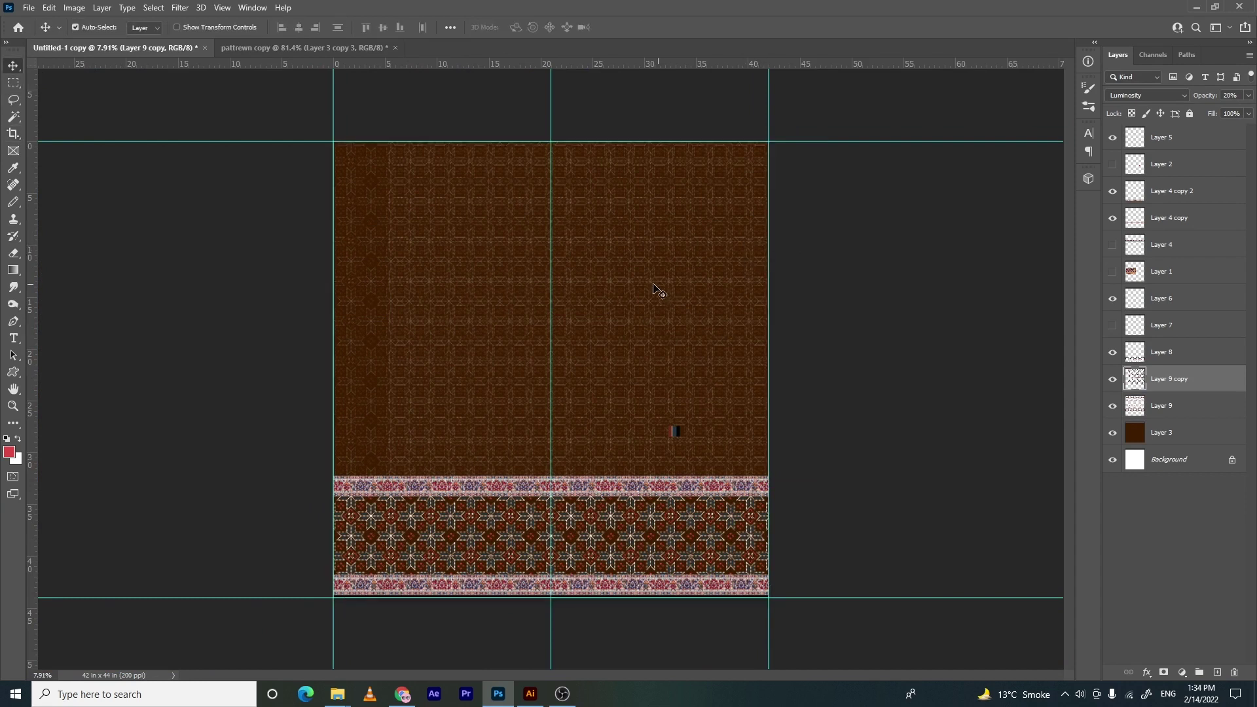
pyautogui.moveTo(576, 323); pyautogui.dragTo(602, 321)
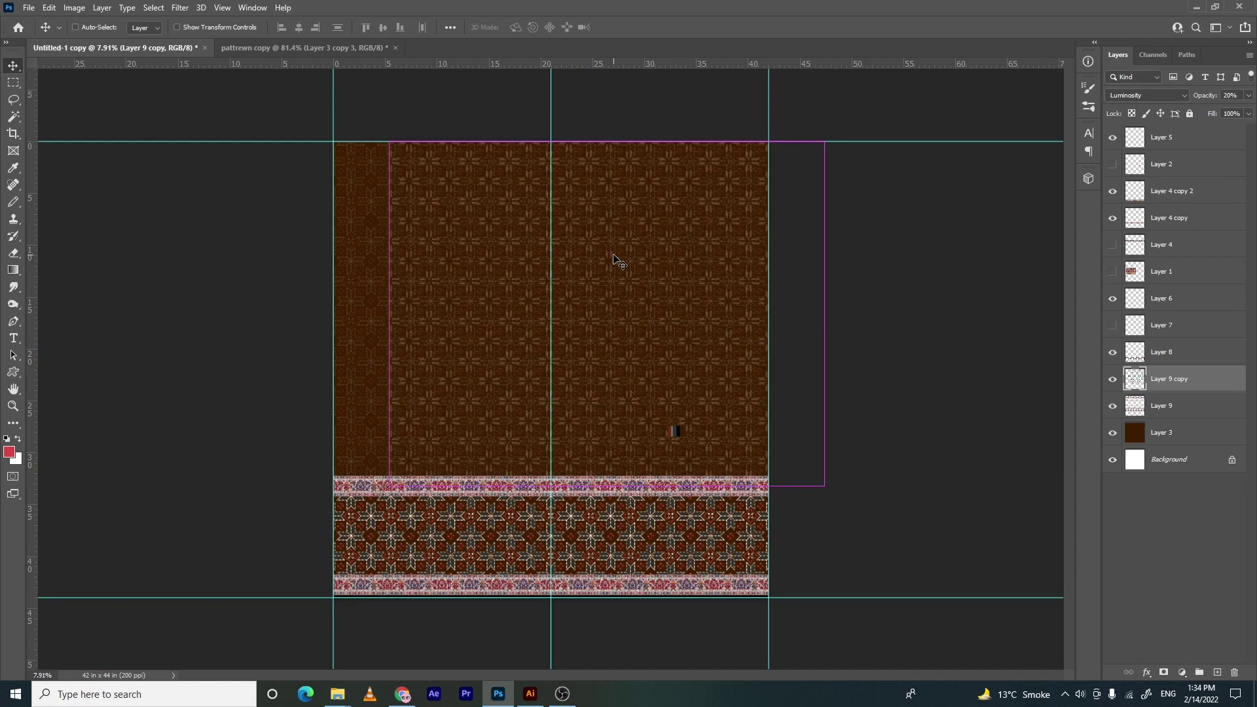
pyautogui.hotkey('ctrl', 't')
pyautogui.moveTo(415, 297); pyautogui.dragTo(775, 317)
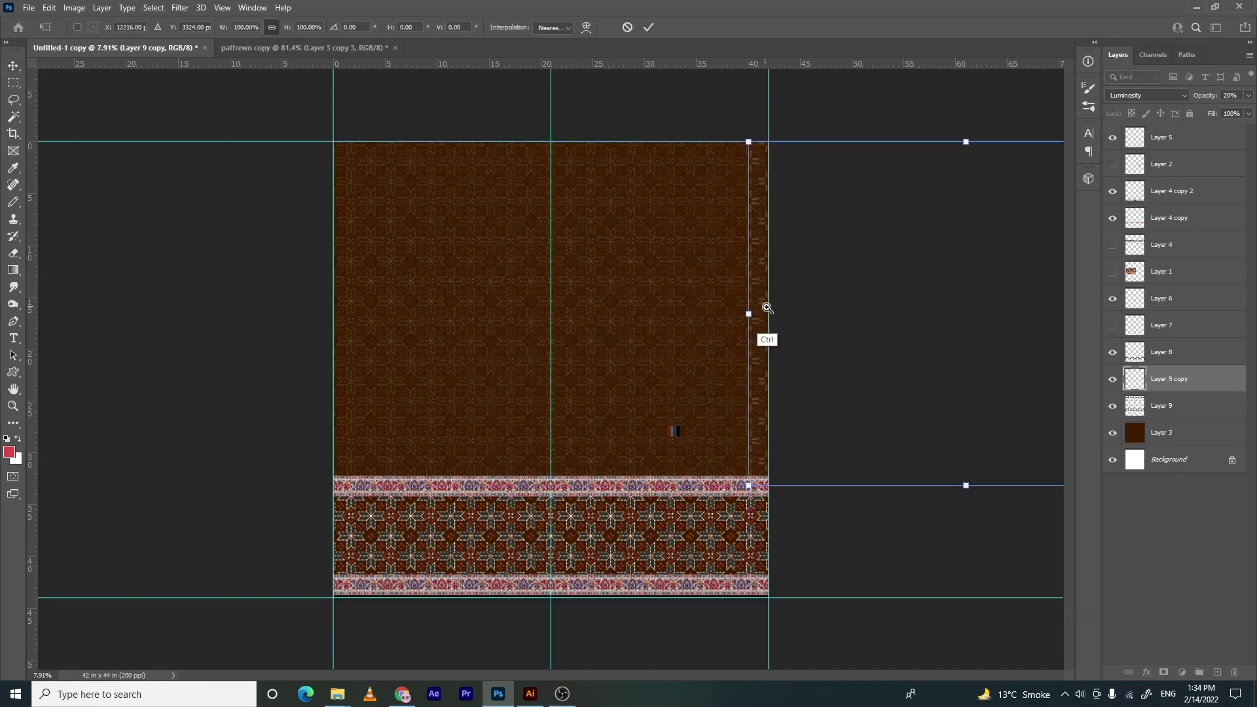
# Nudge Layer 9 copy left until its dots coincide with those of Layer 9, and invert the copy's colours
pyautogui.keyDown('ctrl'); pyautogui.click(769, 308); pyautogui.keyUp('ctrl')
pyautogui.keyDown('ctrl'); pyautogui.click(769, 307); pyautogui.keyUp('ctrl')
pyautogui.keyDown('ctrl'); pyautogui.click(772, 308); pyautogui.keyUp('ctrl')
pyautogui.keyDown('ctrl'); pyautogui.click(772, 307); pyautogui.keyUp('ctrl')
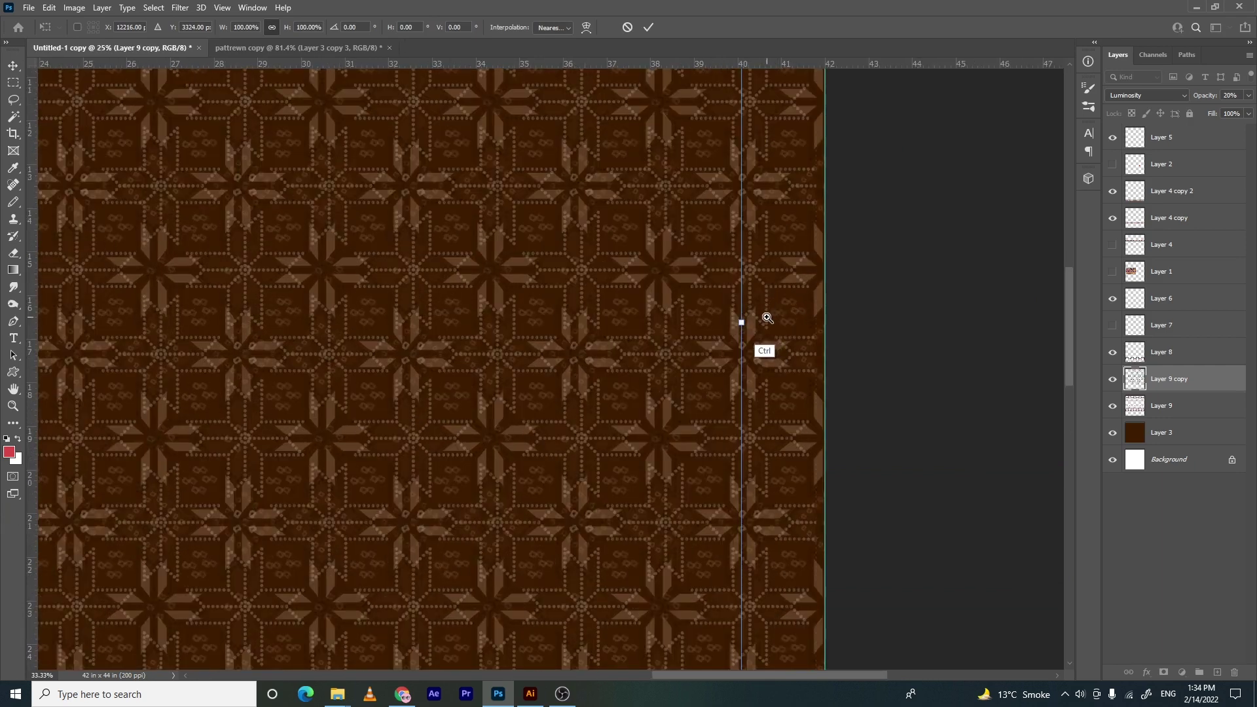
pyautogui.keyDown('ctrl'); pyautogui.click(770, 310); pyautogui.keyUp('ctrl')
pyautogui.keyDown('ctrl'); pyautogui.click(770, 310); pyautogui.keyUp('ctrl')
pyautogui.keyDown('ctrl'); pyautogui.click(768, 312); pyautogui.keyUp('ctrl')
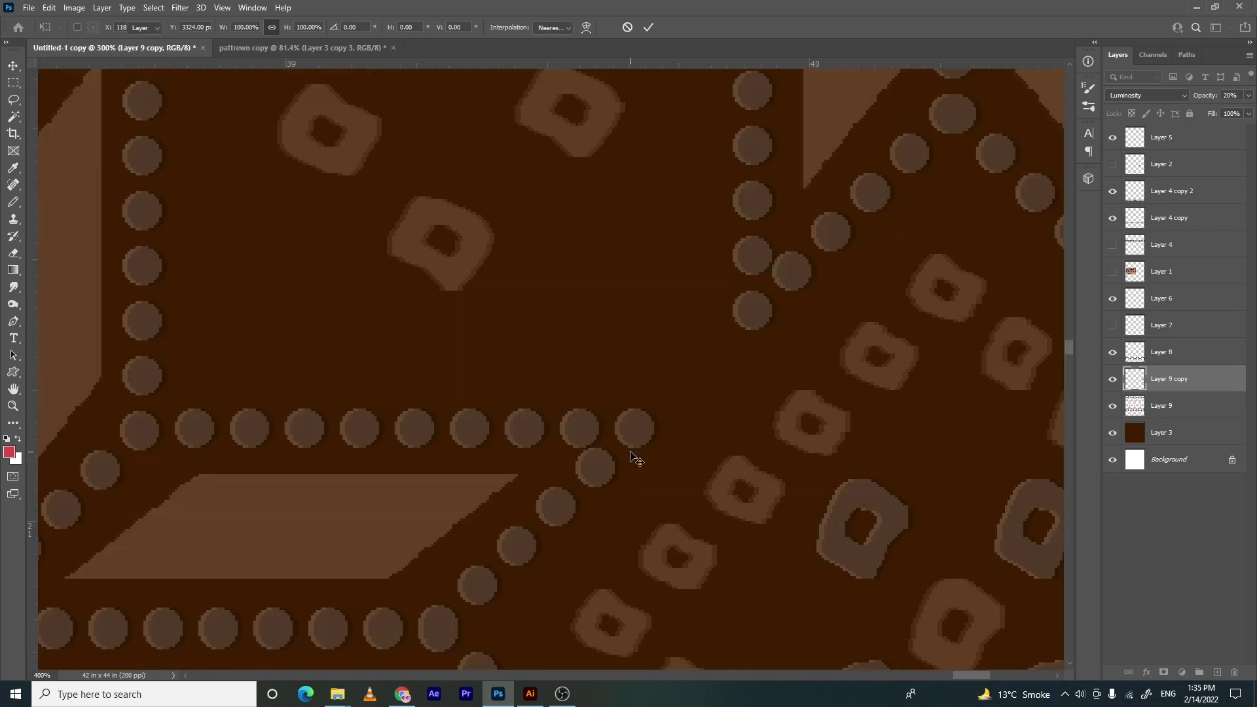
pyautogui.press('Return')
pyautogui.press('Left')
pyautogui.press('Left')
pyautogui.press('Left')
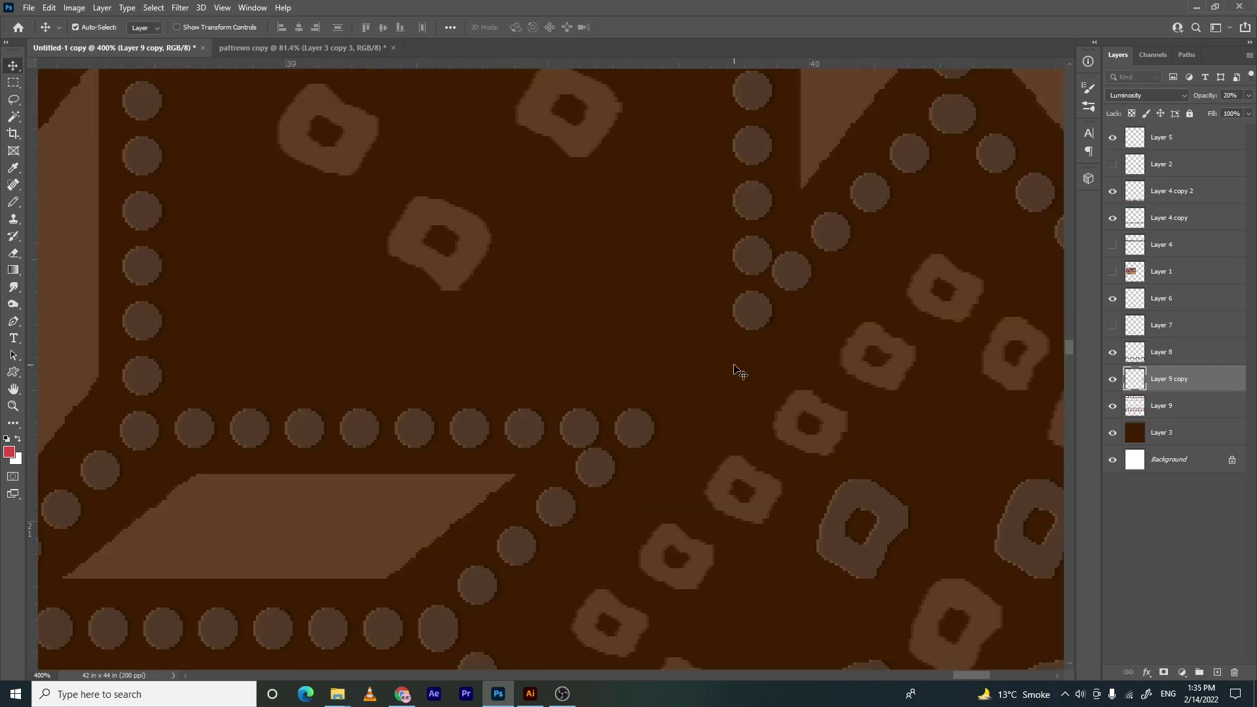
pyautogui.press('Right')
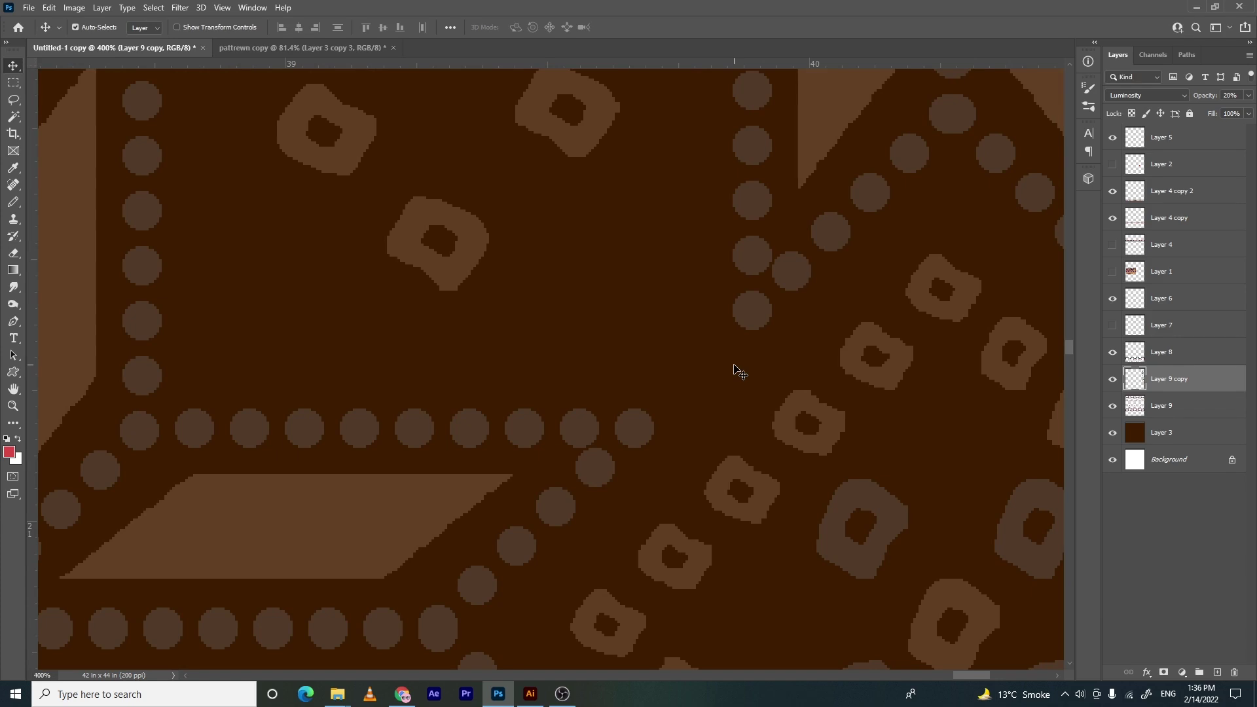
pyautogui.hotkey('ctrl', 'i')
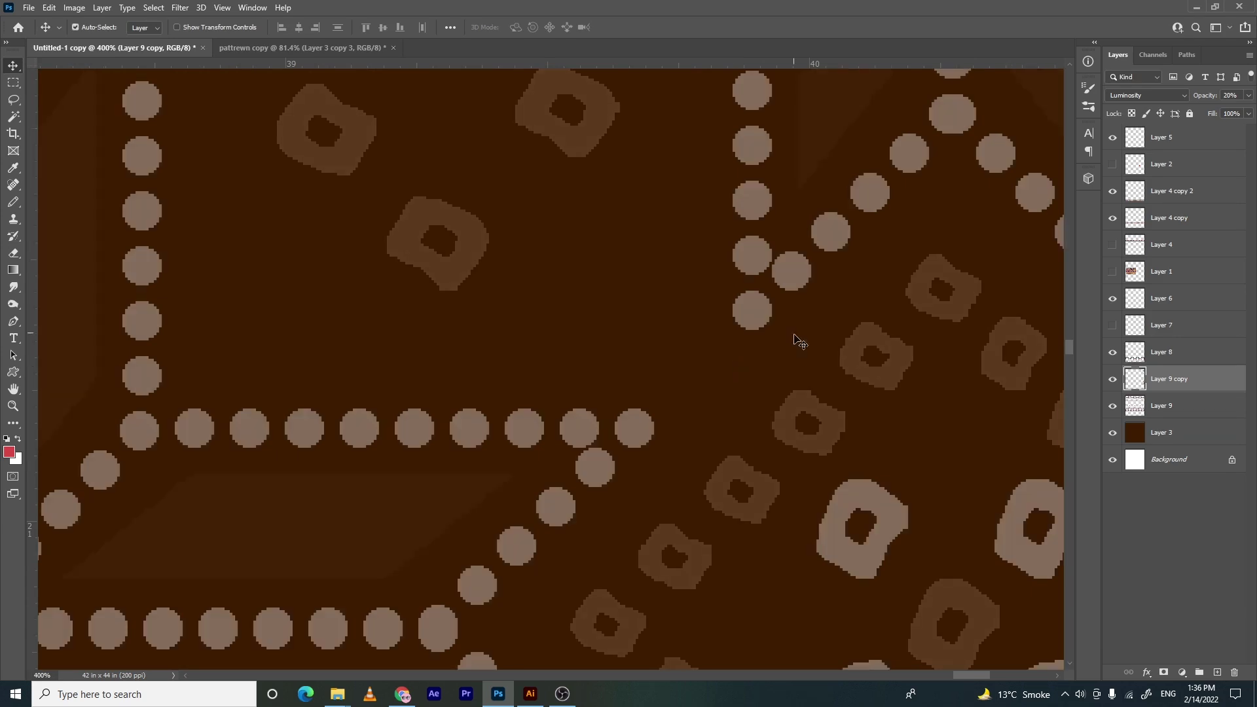
# Merge Layer 9 and Layer 9 copy into a single star pattern layer
pyautogui.hotkey('ctrl', '0')
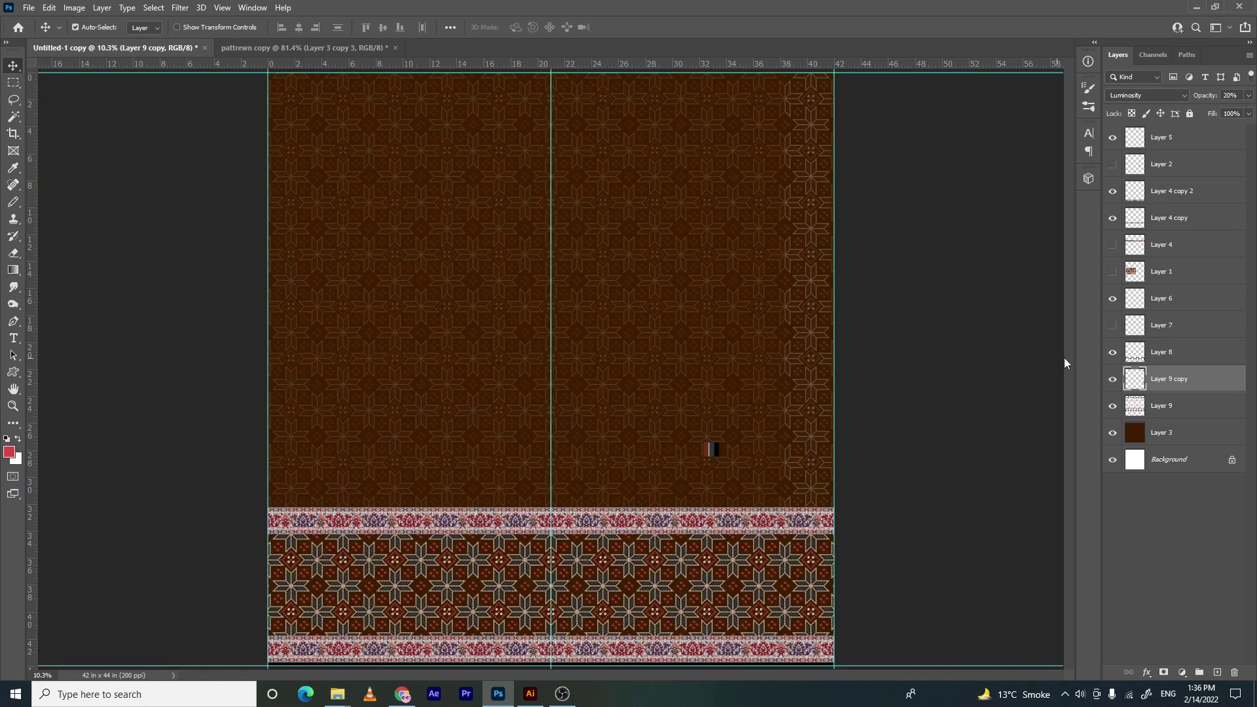
pyautogui.click(1171, 406)
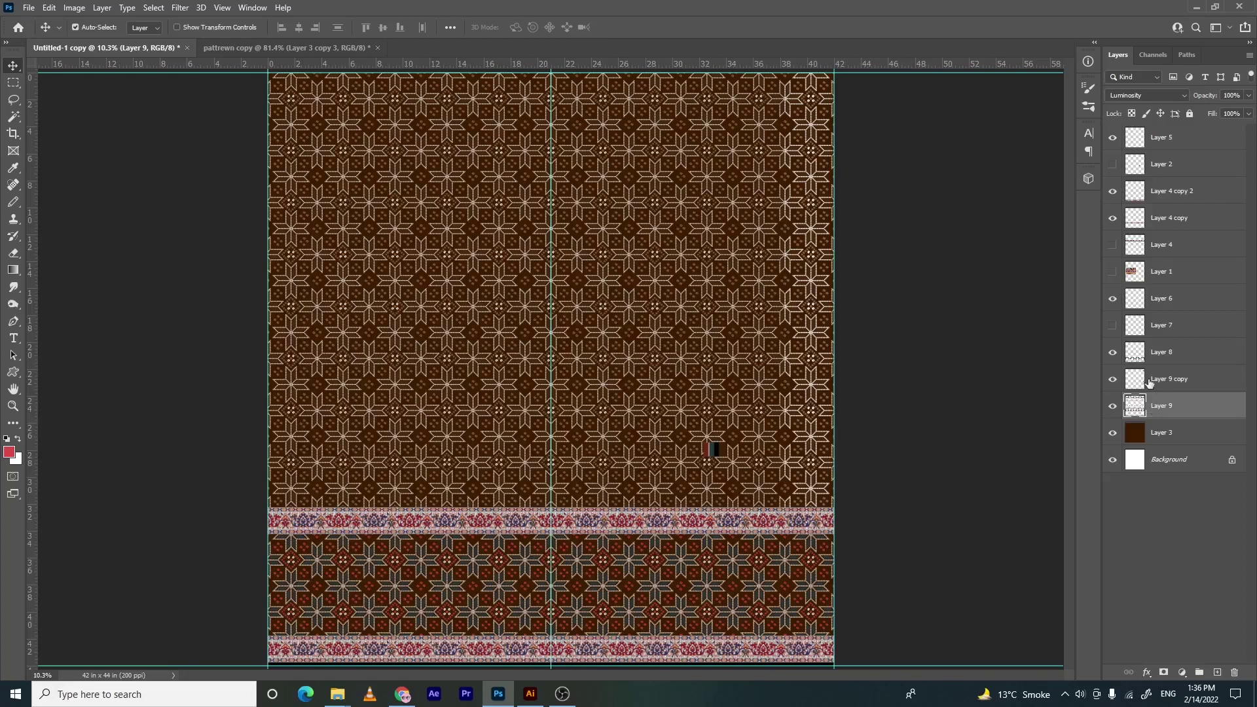
pyautogui.keyDown('shift'); pyautogui.click(1170, 384); pyautogui.keyUp('shift')
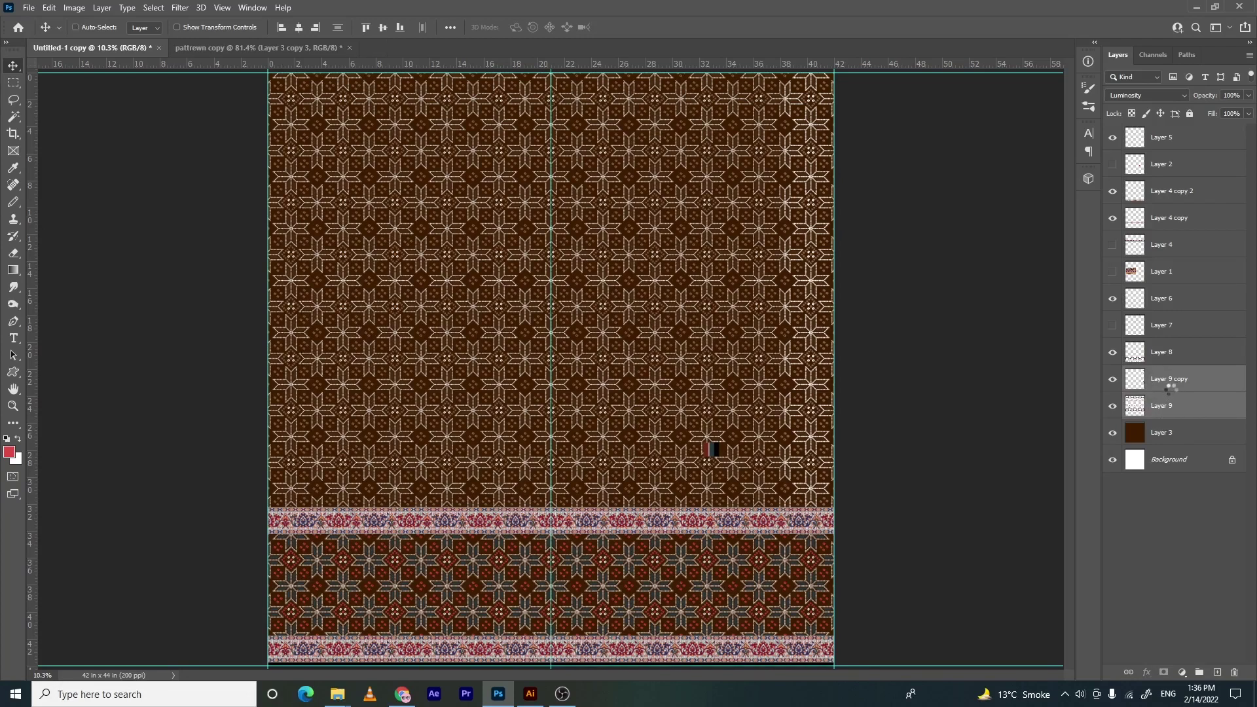
pyautogui.hotkey('ctrl', 'e')
# Set the merged star pattern layer's blend mode to Luminosity and its opacity to 20%
pyautogui.click(1145, 95)
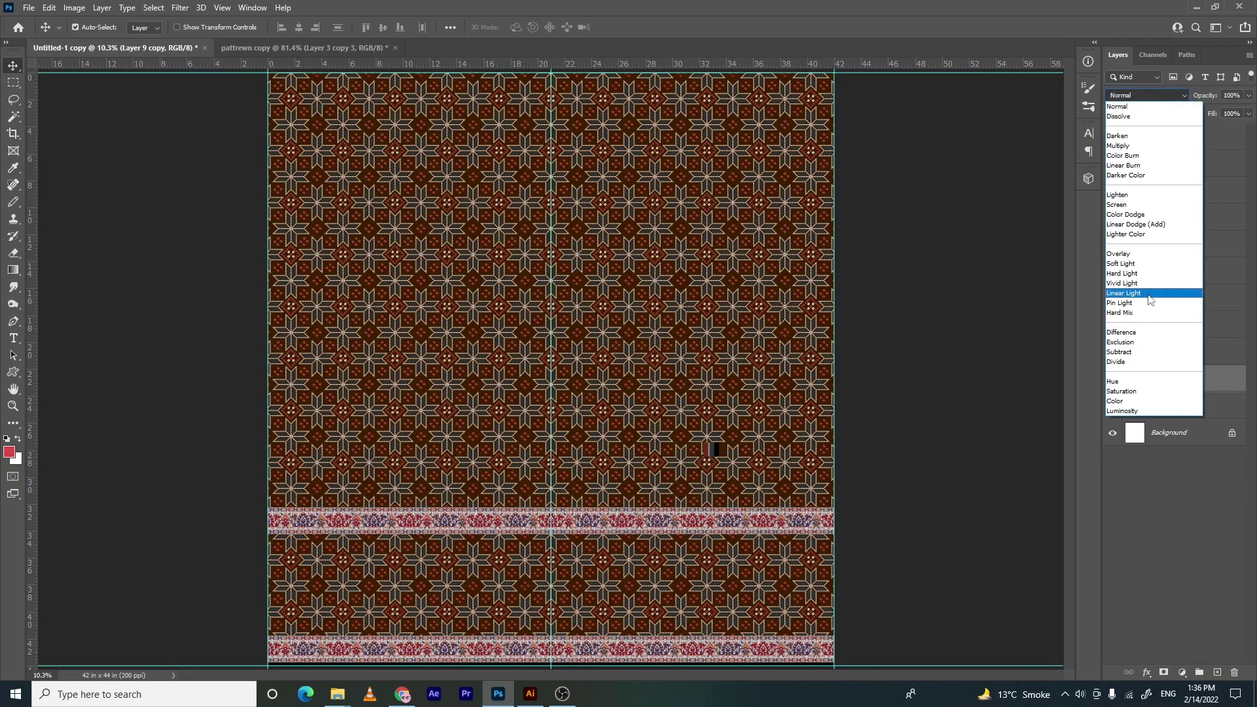
pyautogui.click(1142, 422)
pyautogui.click(1248, 95)
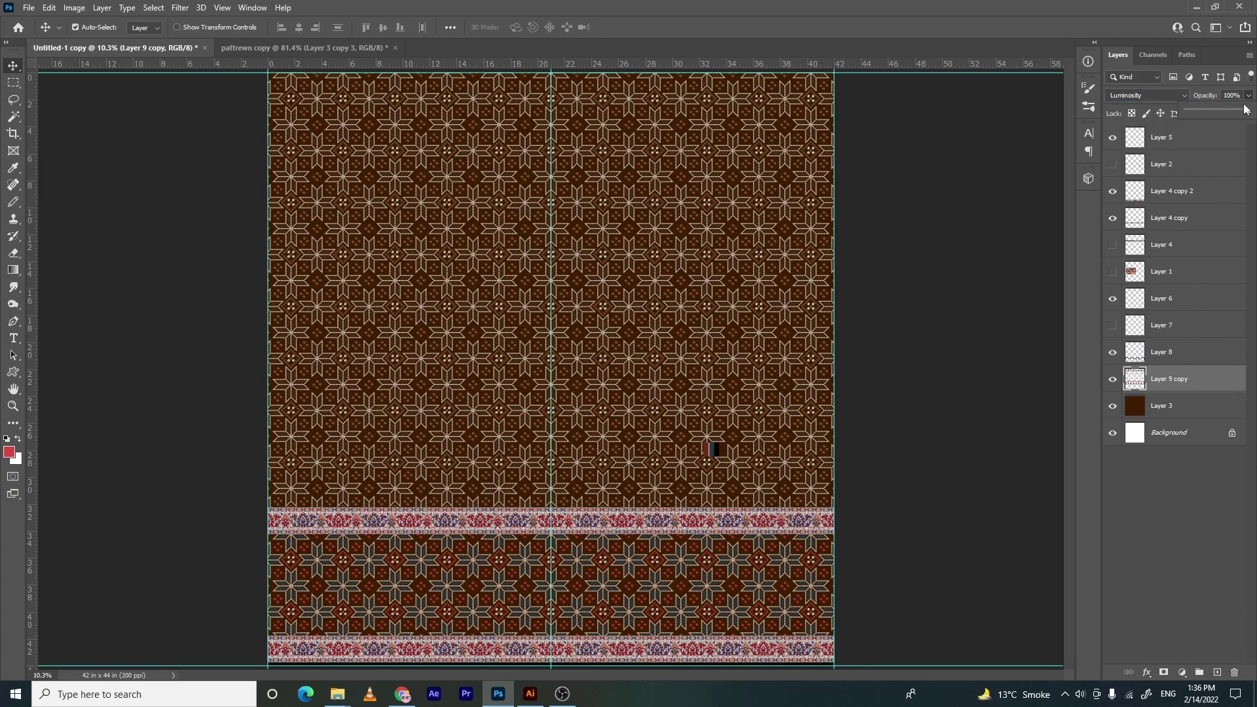
pyautogui.click(1236, 96)
pyautogui.write('20')
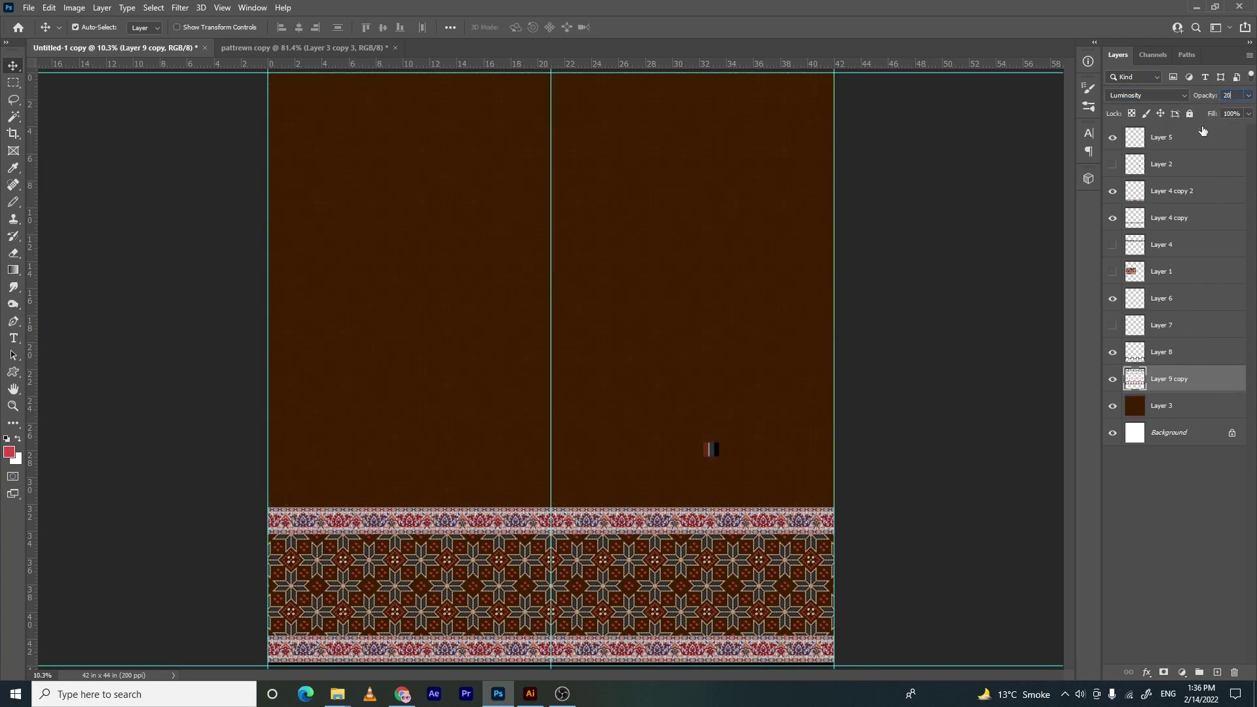
pyautogui.click(910, 365)
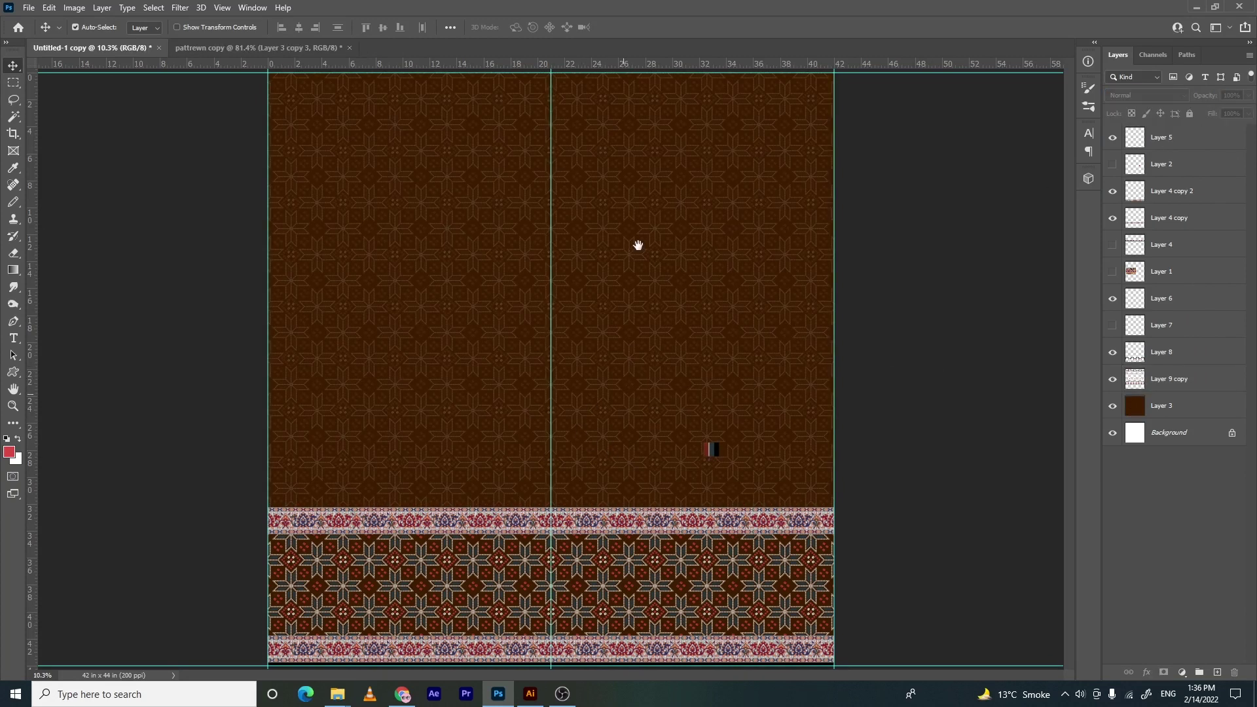
# Move the small colour swatch on Layer 5 up the ground and hide that layer
pyautogui.moveTo(720, 452); pyautogui.dragTo(733, 392)
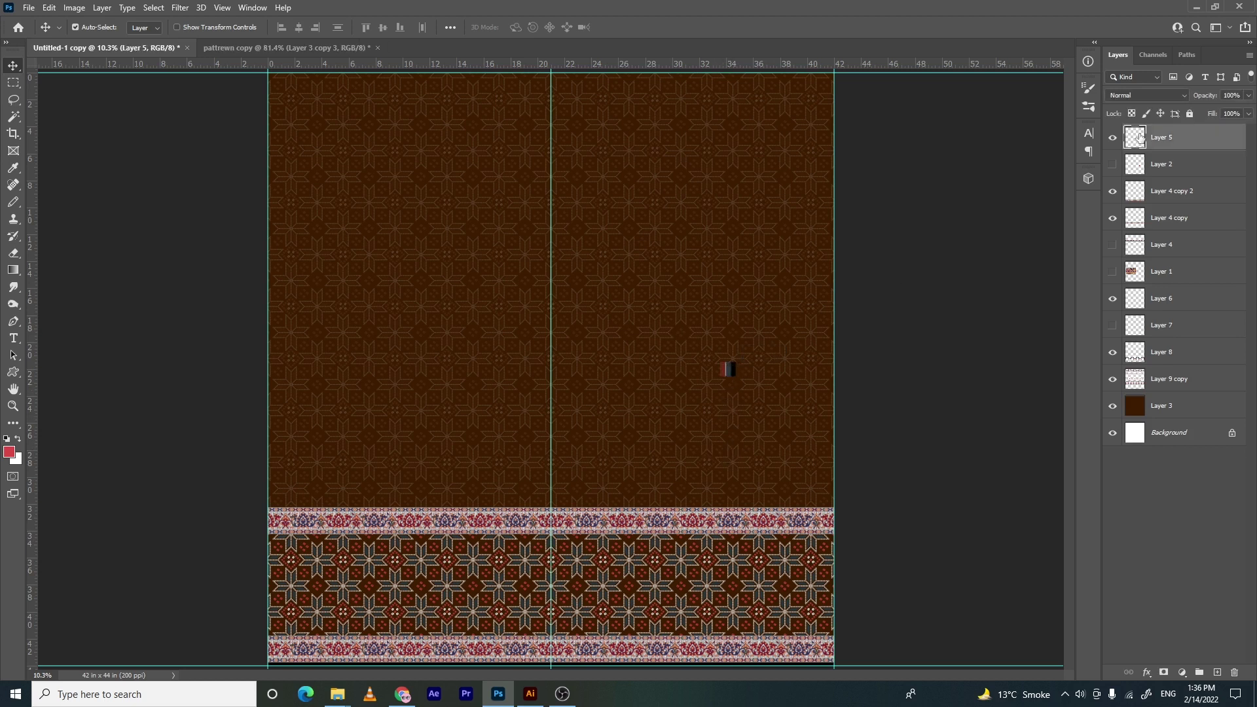
pyautogui.click(1112, 137)
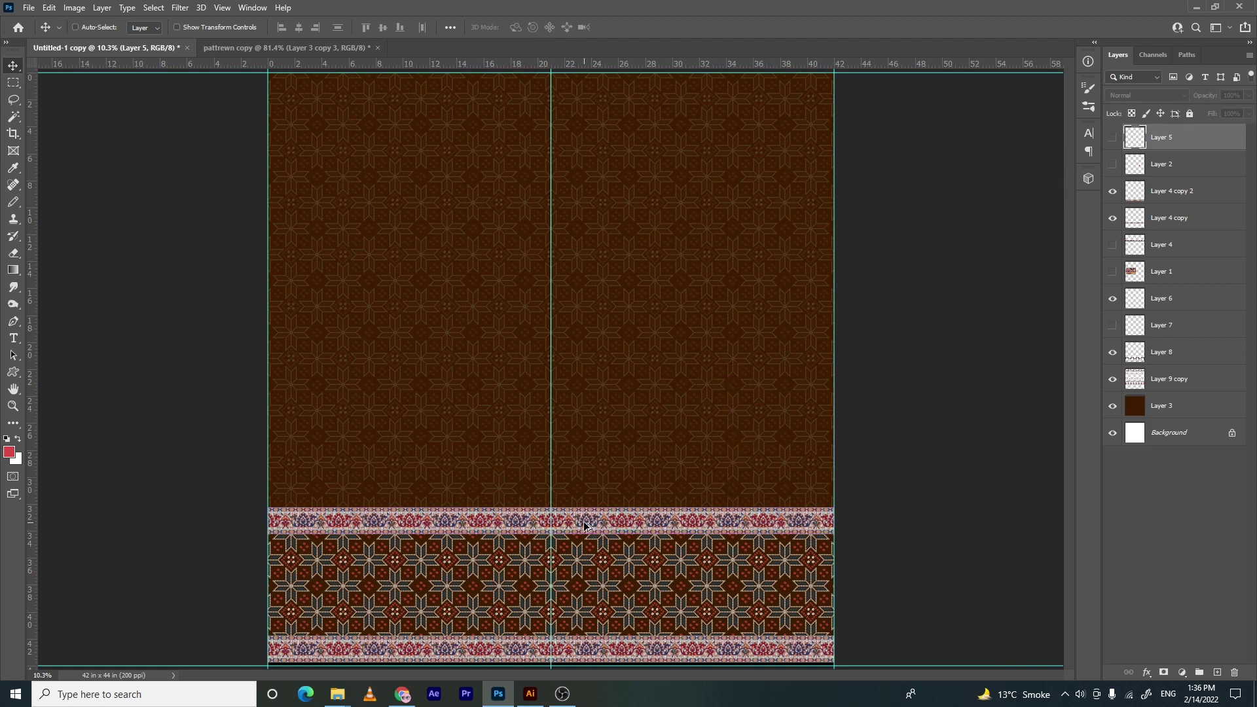
pyautogui.hotkey('ctrl', 'alt', 'c')
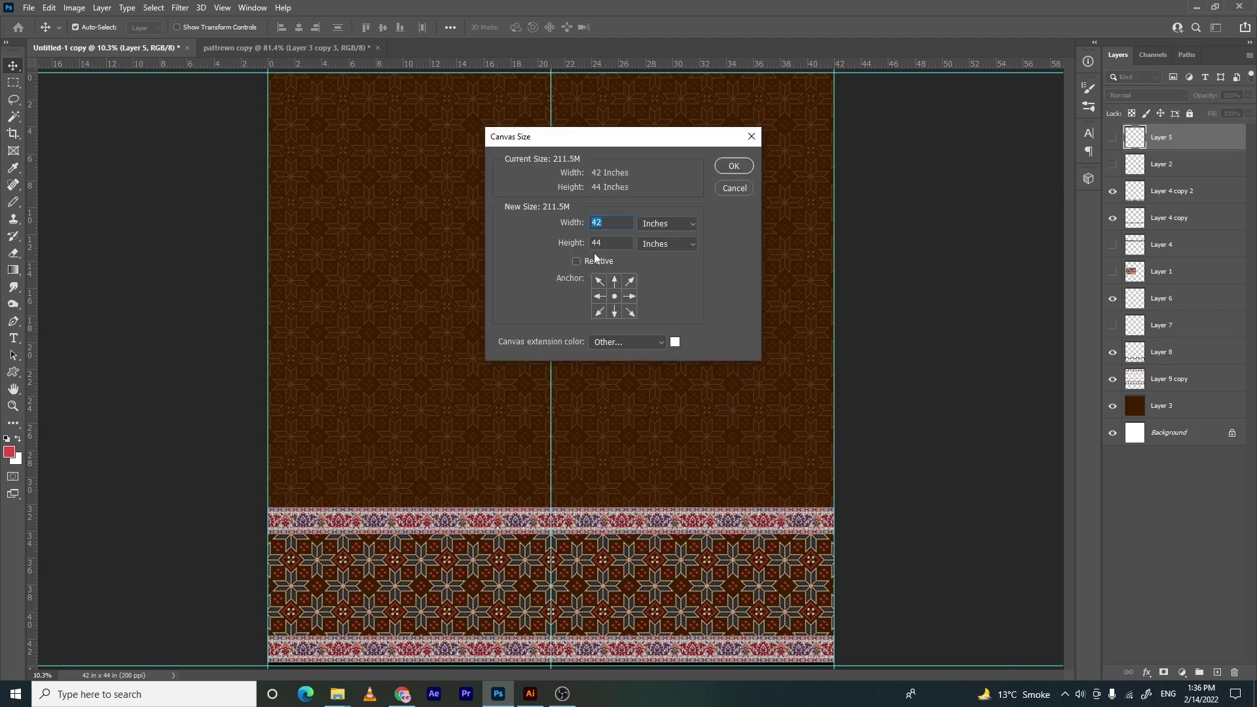
pyautogui.write('.25')
pyautogui.click(732, 165)
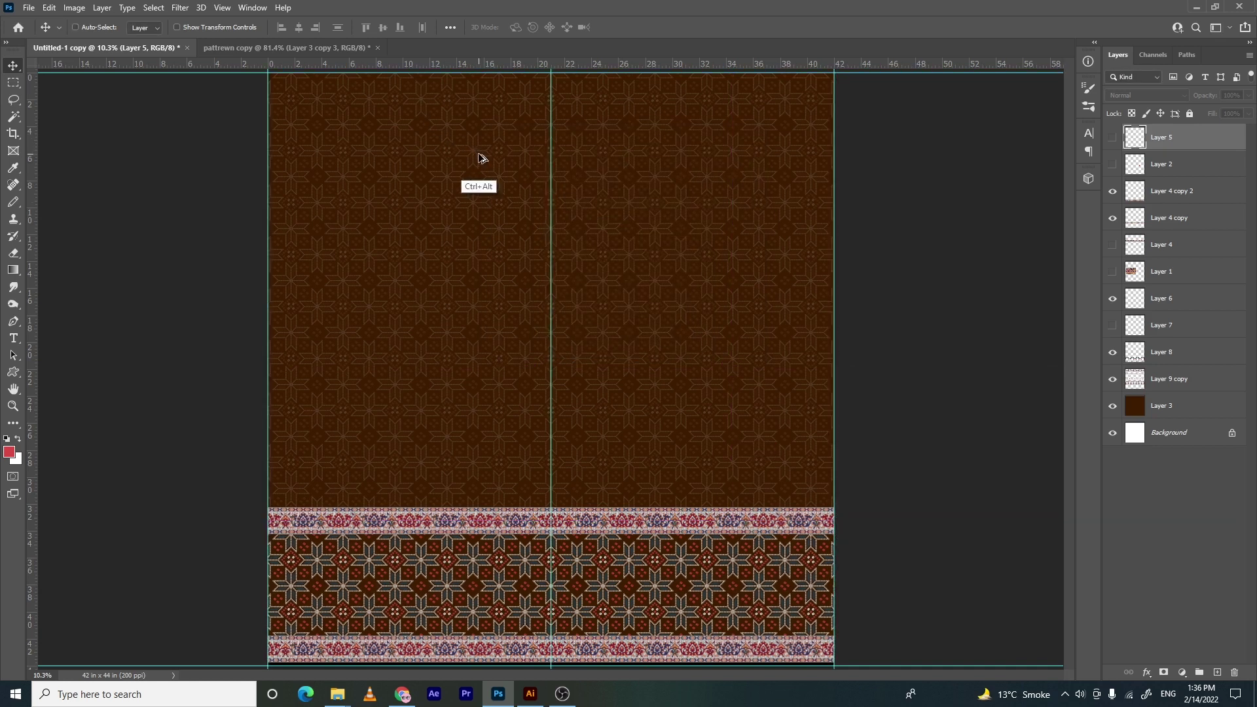
# Increase the canvas height to 44.25 inches, anchored at the bottom so the extra space is added above the design
pyautogui.hotkey('ctrl', 'alt', 'c')
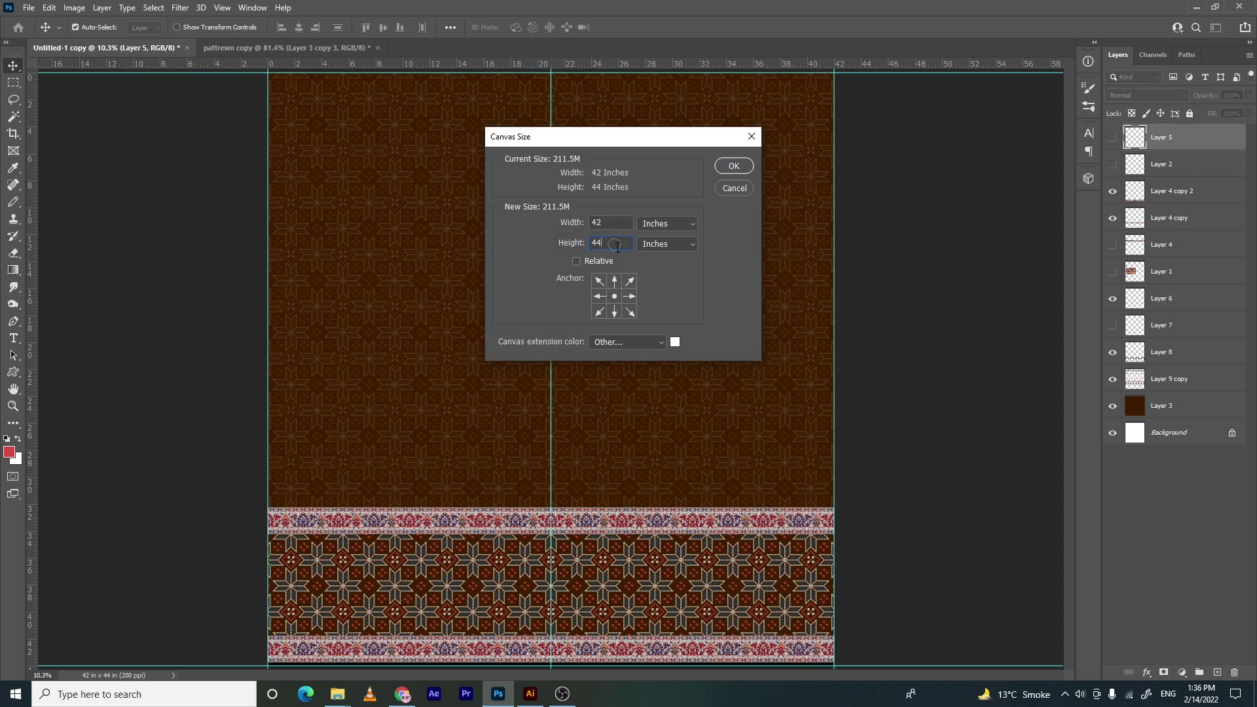
pyautogui.write('.25')
pyautogui.click(614, 310)
pyautogui.click(733, 166)
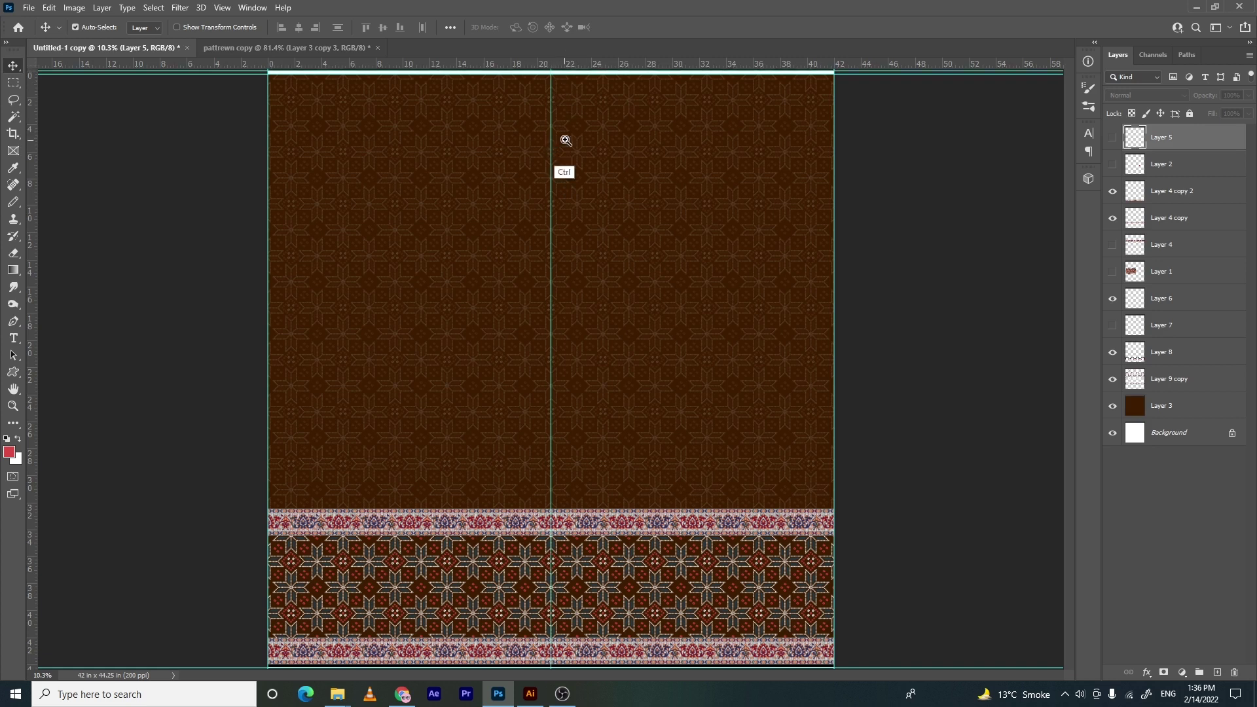
pyautogui.hotkey('ctrl', 'space')
# Extend the canvas height to 88.25 inches, anchored at the bottom so the new area opens above the design
pyautogui.hotkey('ctrl', 'alt', 'c')
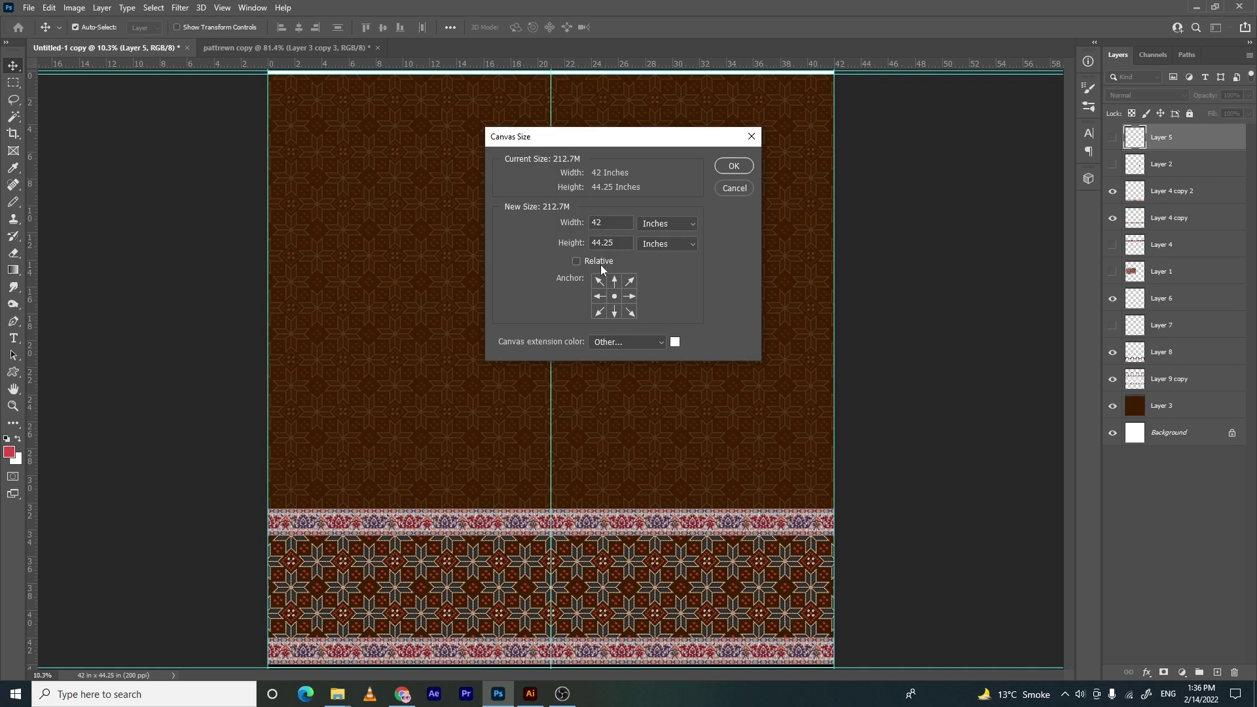
pyautogui.write('88')
pyautogui.click(614, 312)
pyautogui.press('Return')
pyautogui.moveTo(538, 239); pyautogui.dragTo(515, 372)
pyautogui.scroll(-2, 519, 364)
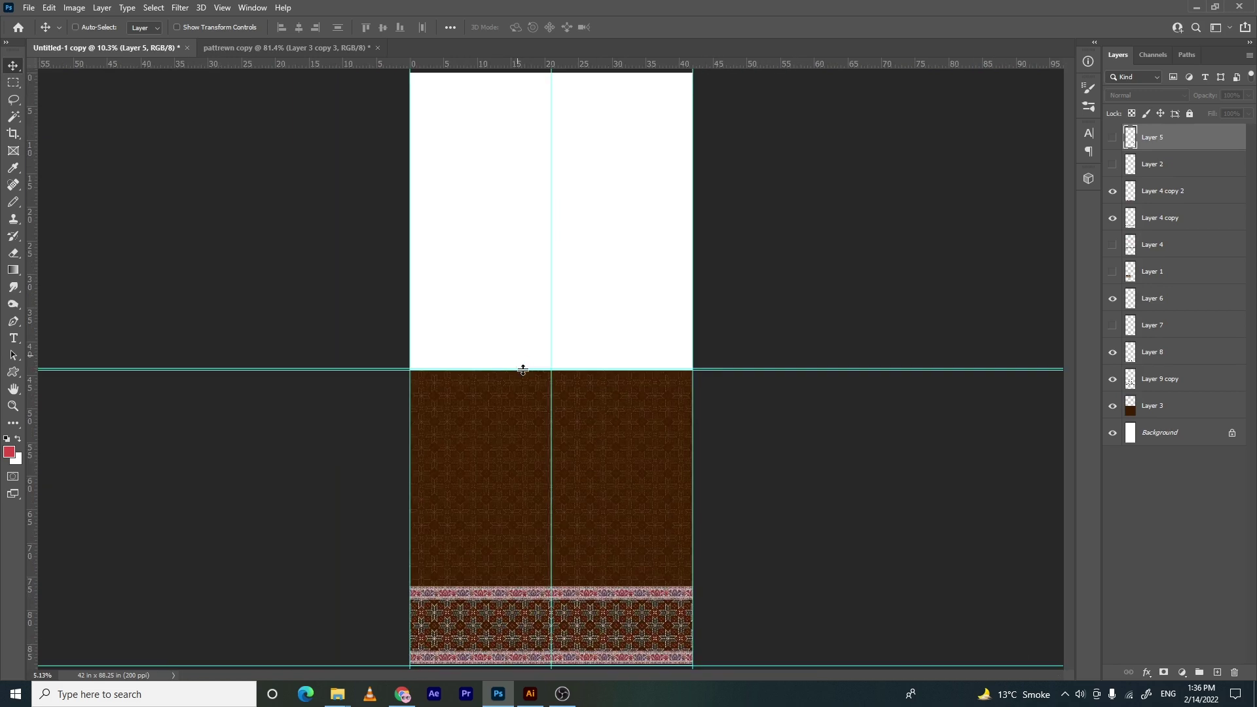
# Isolate Layer 3 to sample its dark brown as the foreground colour, and restore the visibility of the other layers
pyautogui.click(1169, 405)
pyautogui.keyDown('alt'); pyautogui.click(1112, 406); pyautogui.keyUp('alt')
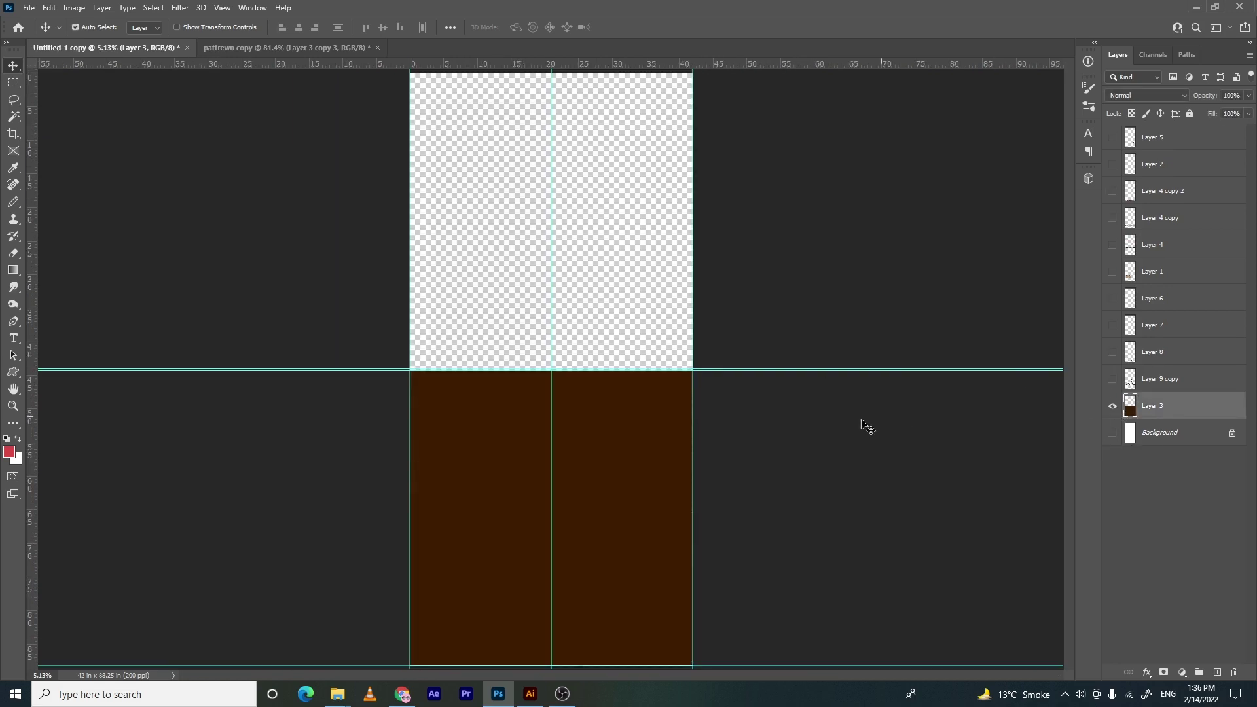
pyautogui.press('i')
pyautogui.click(691, 453)
pyautogui.hotkey('ctrl', 'z')
# Select the blank canvas area above the design, fill it with the dark brown on Layer 3, deselect, and lock the layer
pyautogui.press('m')
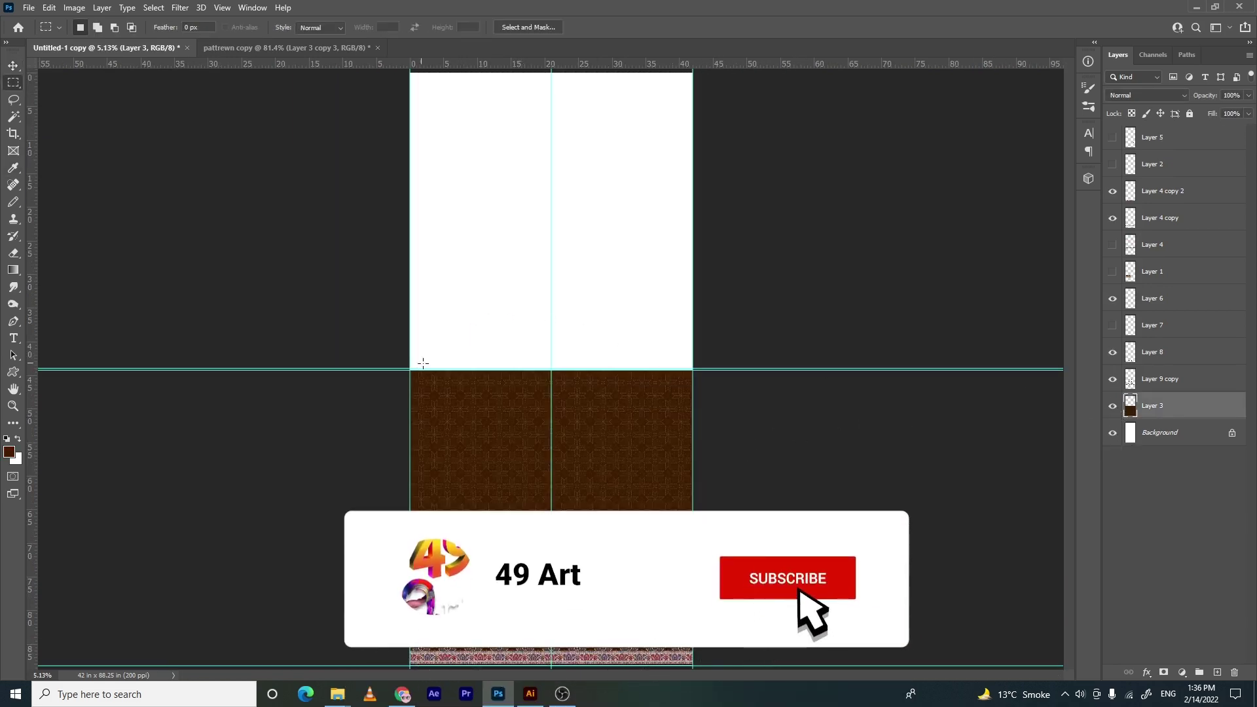
pyautogui.moveTo(412, 365); pyautogui.dragTo(693, 73)
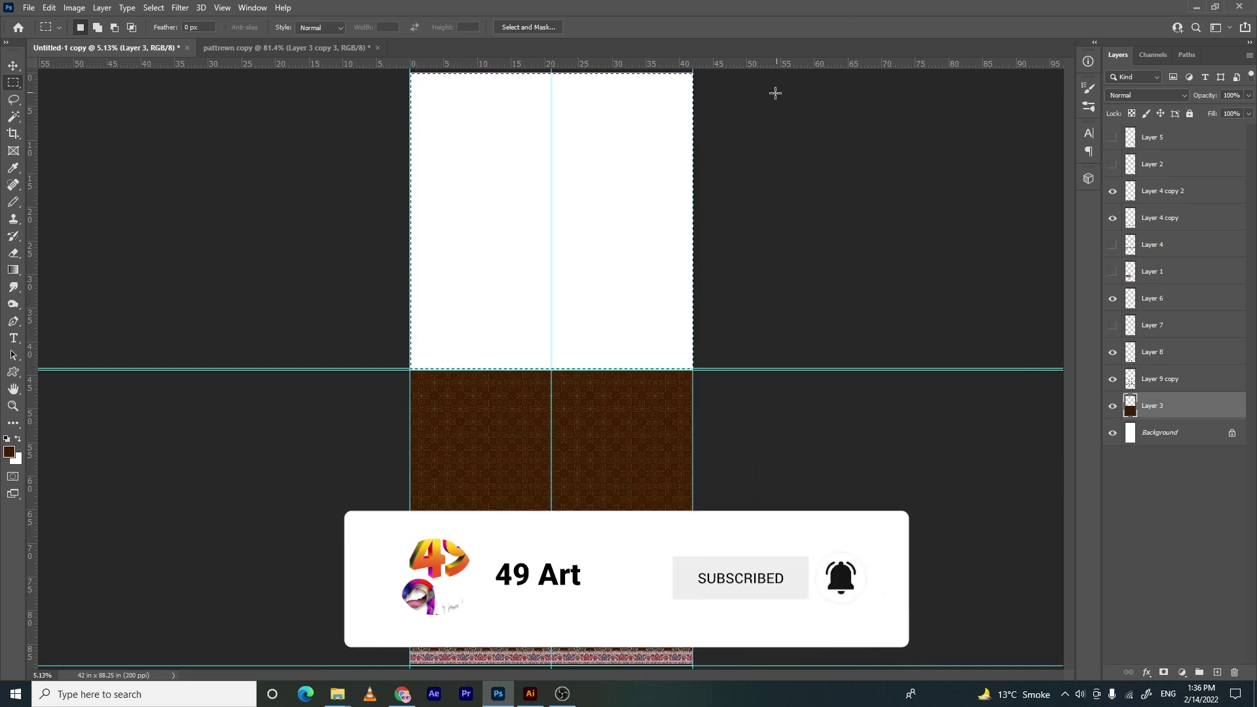
pyautogui.hotkey('alt', 'BackSpace')
pyautogui.hotkey('ctrl', 'd')
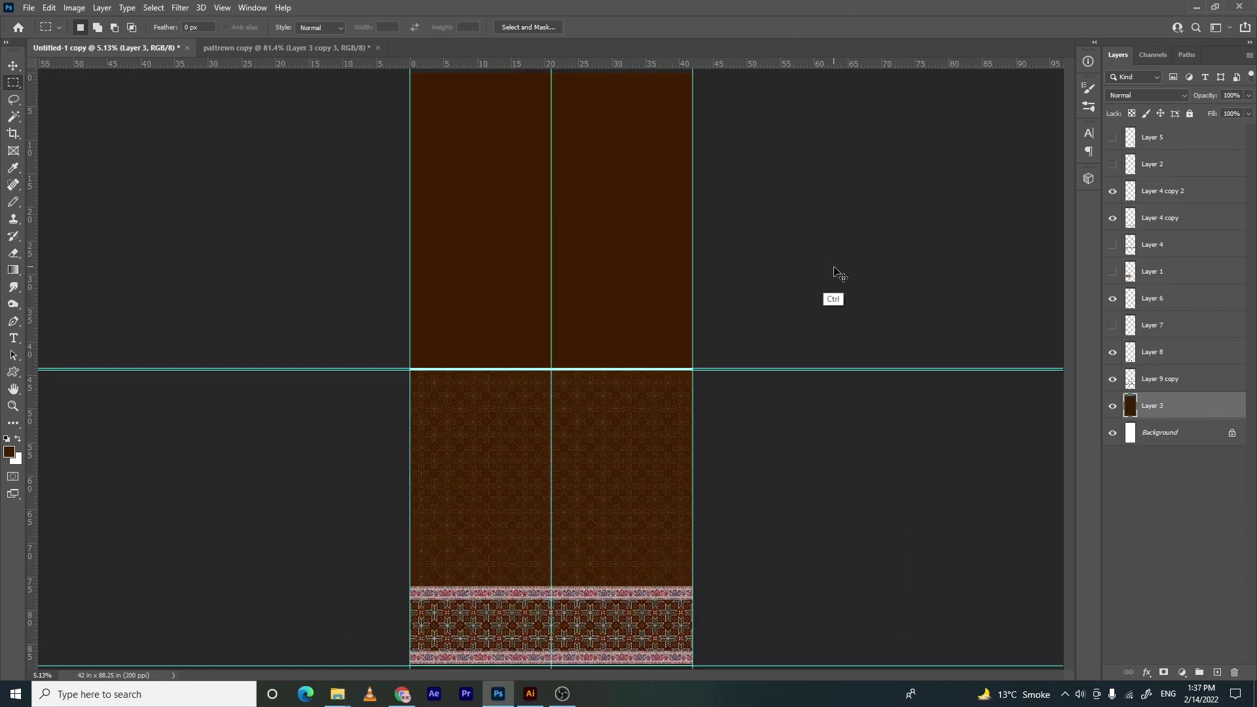
pyautogui.click(1189, 113)
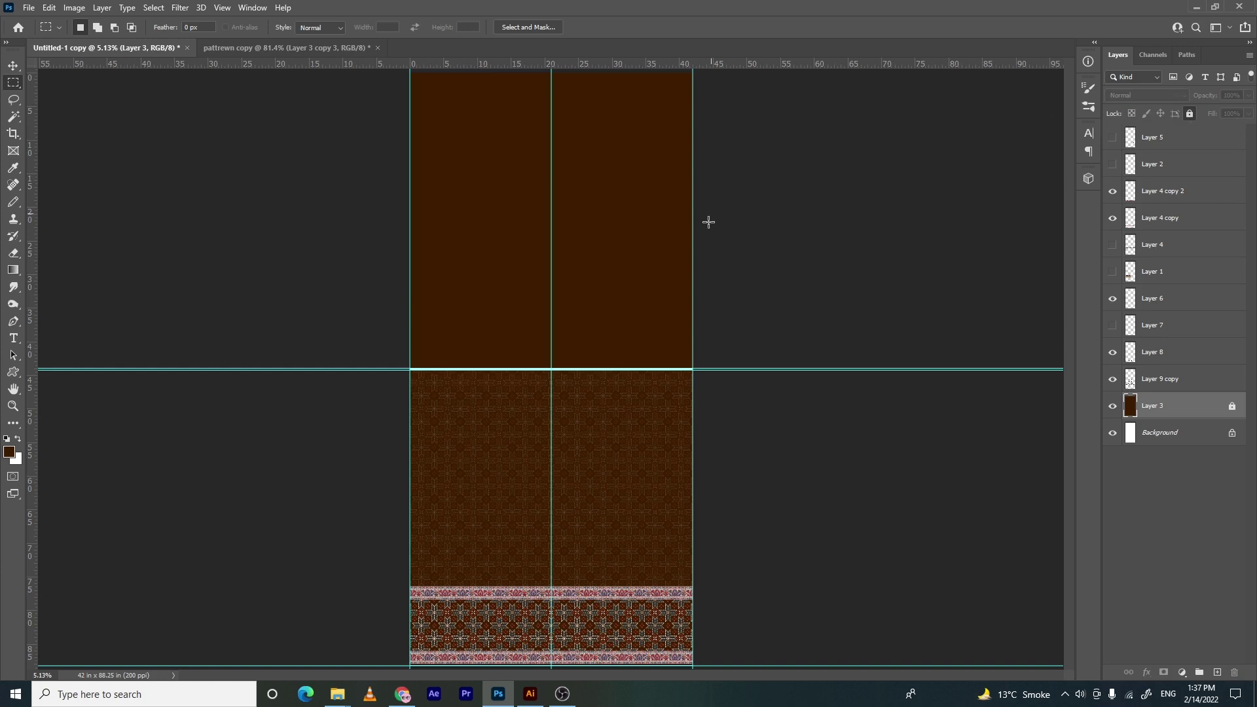
# Select the two narrow floral borders around the star band and merge them into one layer
pyautogui.press('v')
pyautogui.click(630, 597)
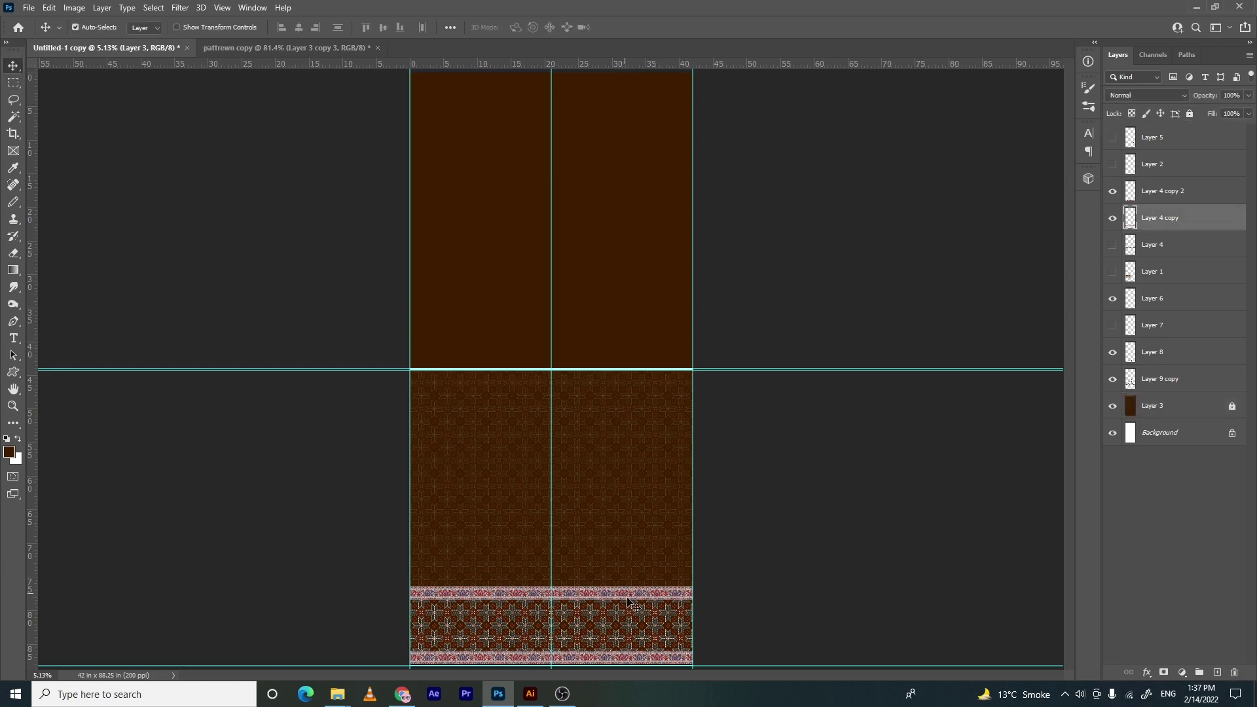
pyautogui.keyDown('shift'); pyautogui.click(634, 658); pyautogui.keyUp('shift')
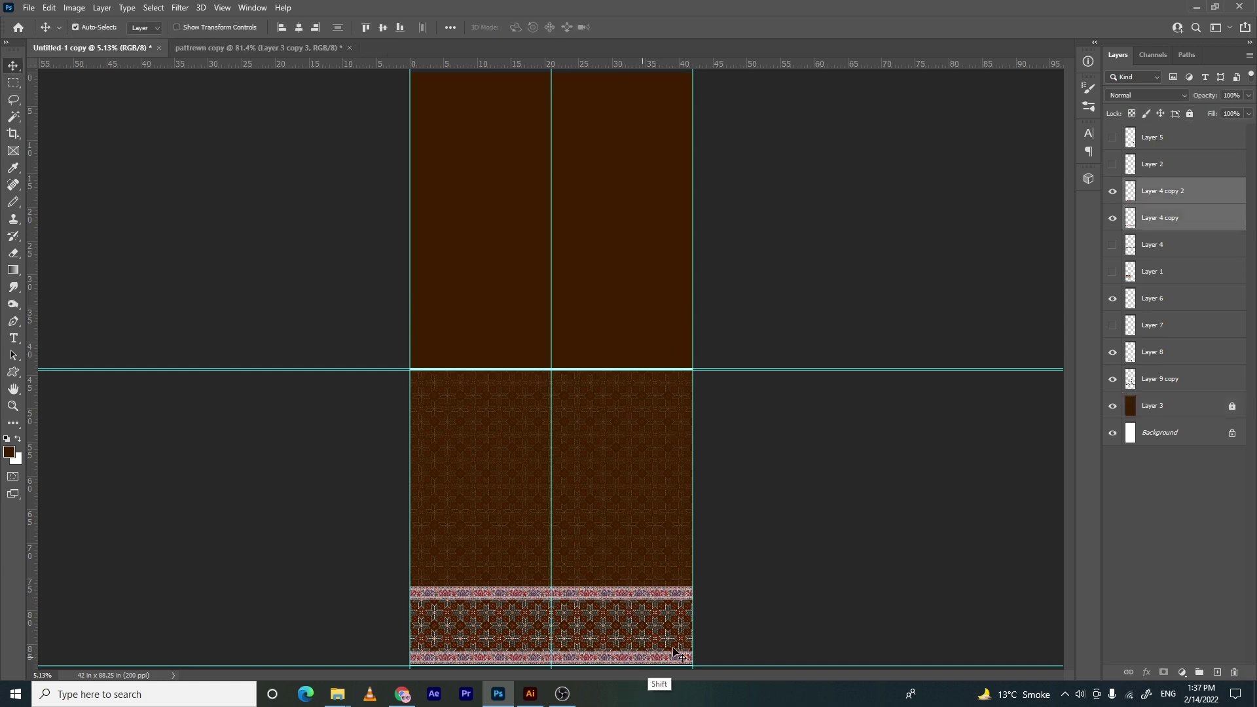
pyautogui.click(791, 628)
pyautogui.click(681, 657)
pyautogui.keyDown('shift'); pyautogui.click(677, 599); pyautogui.keyUp('shift')
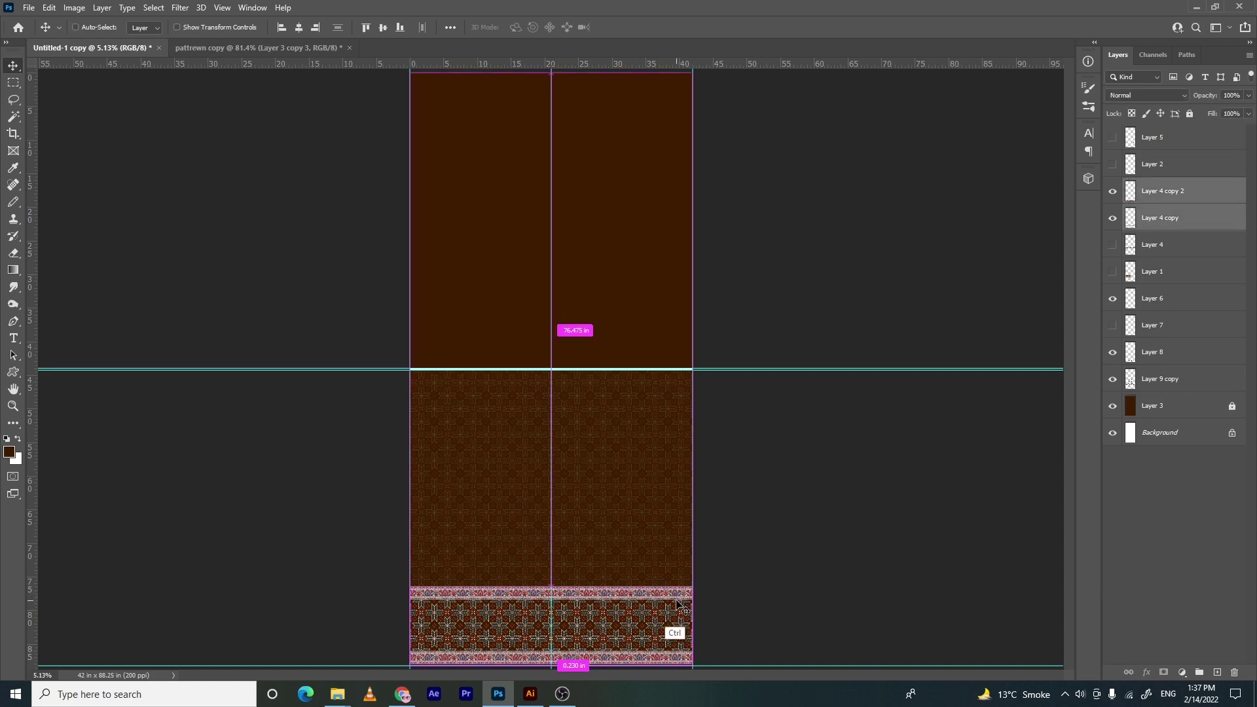
pyautogui.hotkey('ctrl', 'e')
# Duplicate the merged border pair up into the plain brown area, with its lower strip just above the white gap
pyautogui.hotkey('ctrl', 'alt', 't')
pyautogui.moveTo(632, 597); pyautogui.dragTo(638, 298)
pyautogui.press('Return')
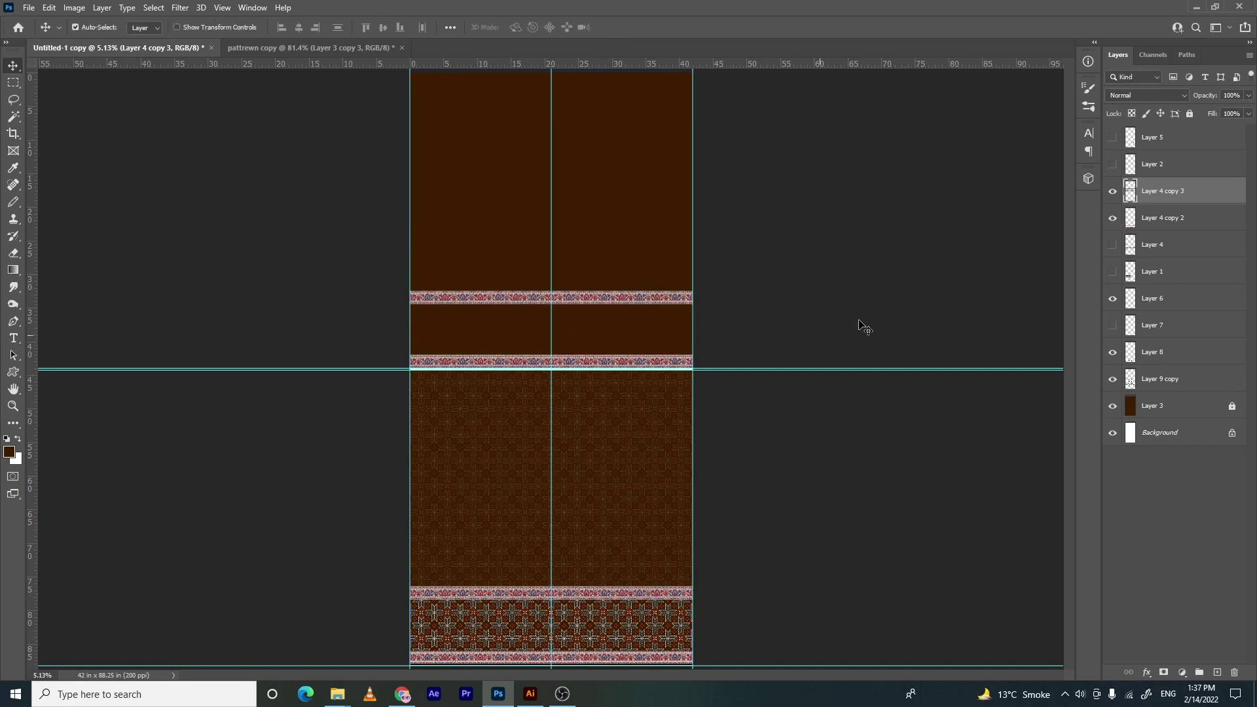
# Show the wide floral border on Layer 4 and move it up to just below the white gap
pyautogui.click(1111, 245)
pyautogui.moveTo(608, 466); pyautogui.dragTo(603, 339)
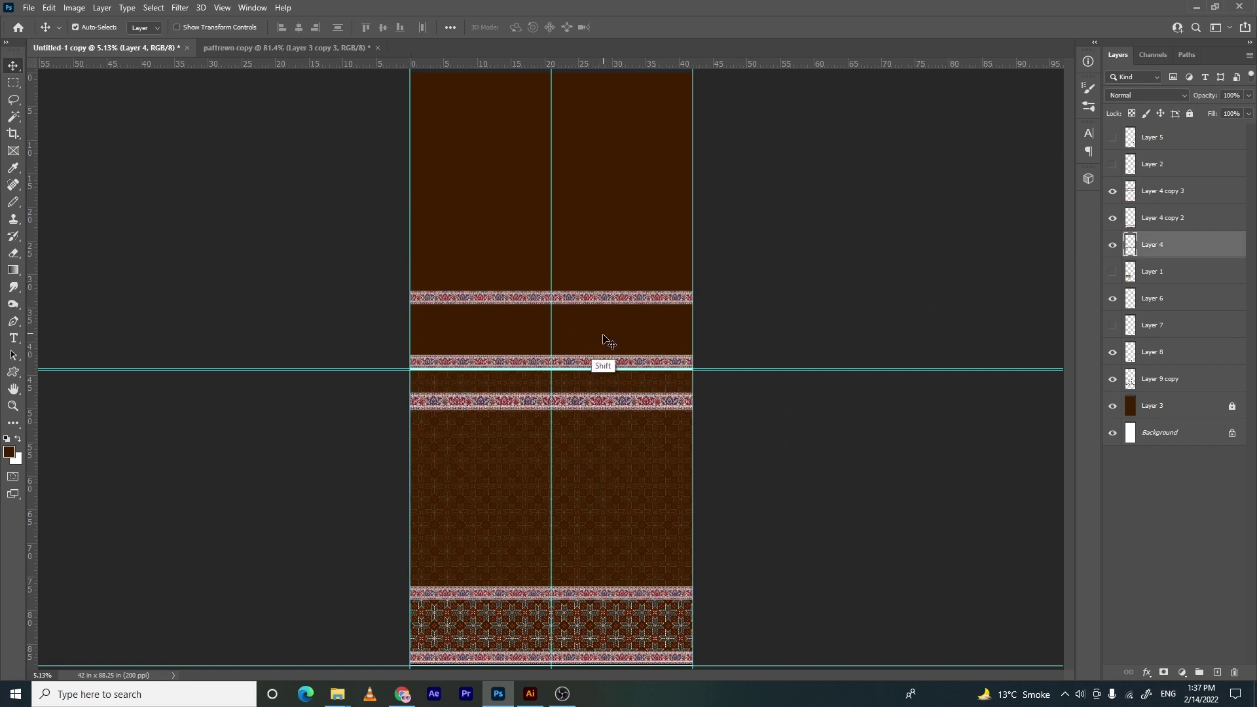
pyautogui.keyDown('ctrl'); pyautogui.click(602, 378); pyautogui.keyUp('ctrl')
pyautogui.keyDown('ctrl'); pyautogui.click(602, 378); pyautogui.keyUp('ctrl')
pyautogui.moveTo(602, 427); pyautogui.dragTo(606, 324)
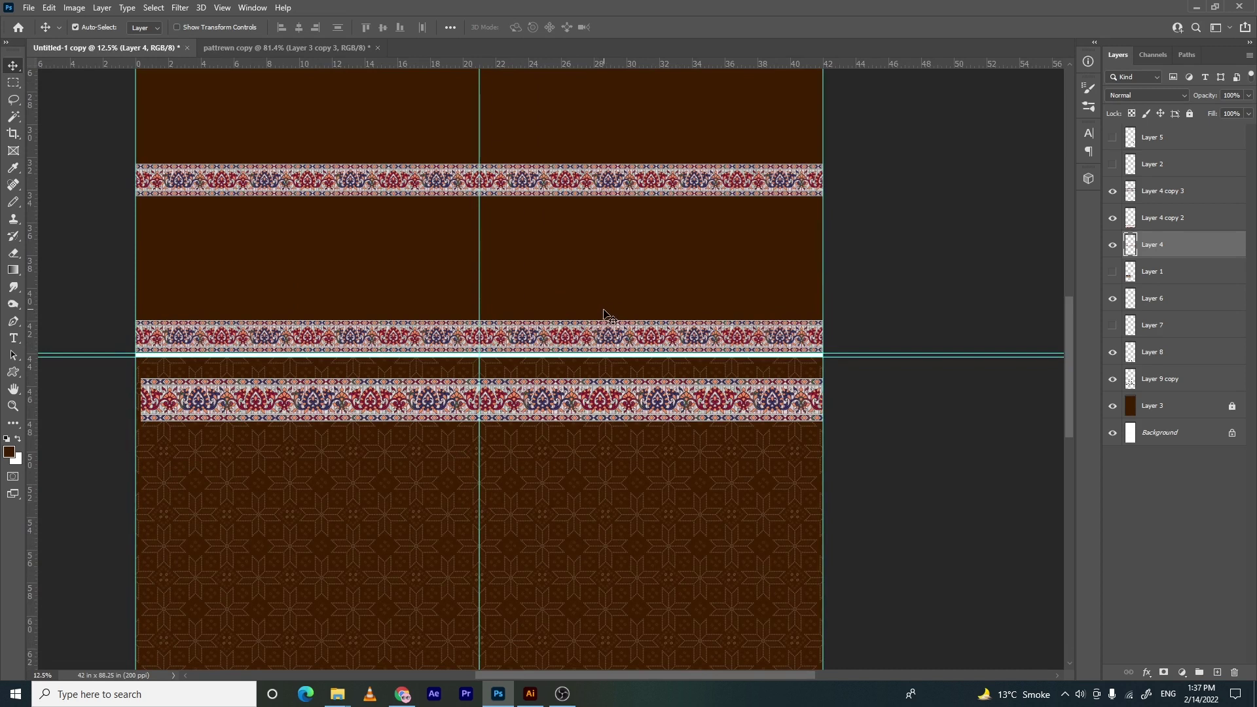
# Delete the lower strip of the copied narrow border pair and clear the selection
pyautogui.click(556, 331)
pyautogui.press('m')
pyautogui.moveTo(901, 270); pyautogui.dragTo(2, 515)
pyautogui.press('Delete')
pyautogui.hotkey('ctrl', 'd')
pyautogui.press('v')
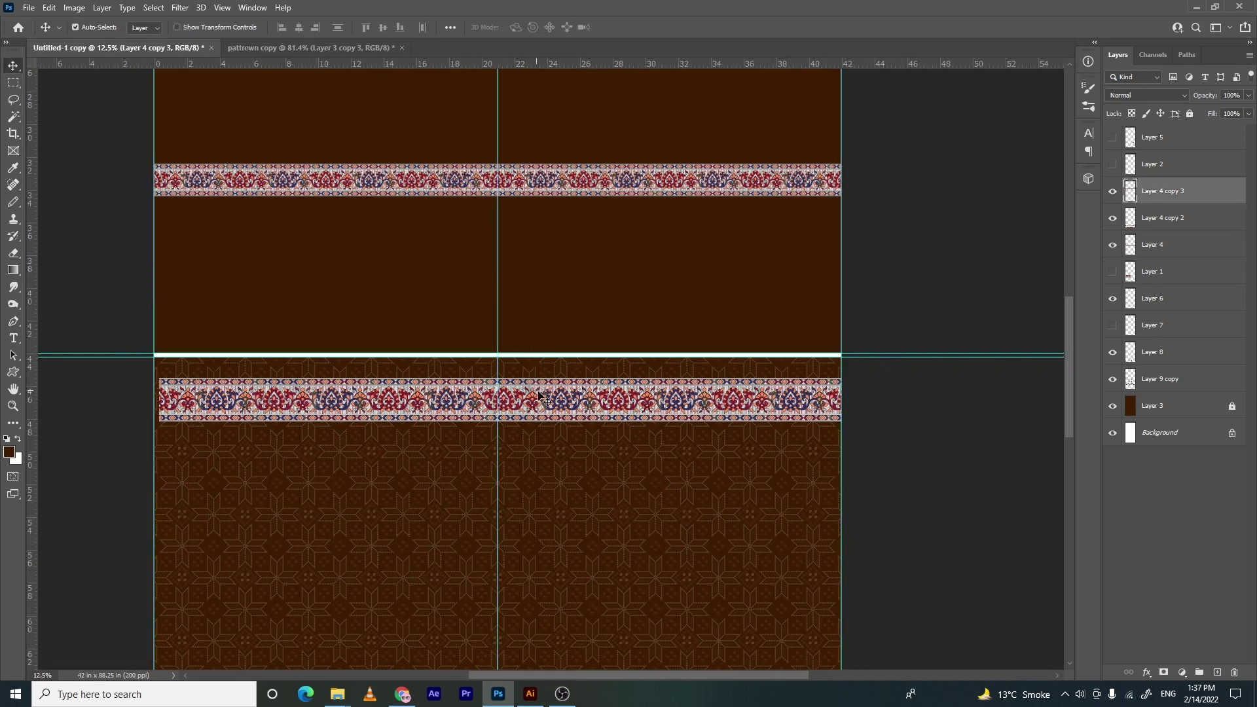
# Move the wide floral border into the emptied strip directly above the white gap, spanning the full design width
pyautogui.moveTo(538, 393); pyautogui.dragTo(452, 384)
pyautogui.hotkey('ctrl', 't')
pyautogui.moveTo(551, 393); pyautogui.dragTo(486, 332)
pyautogui.press('Return')
pyautogui.moveTo(552, 283); pyautogui.dragTo(563, 243)
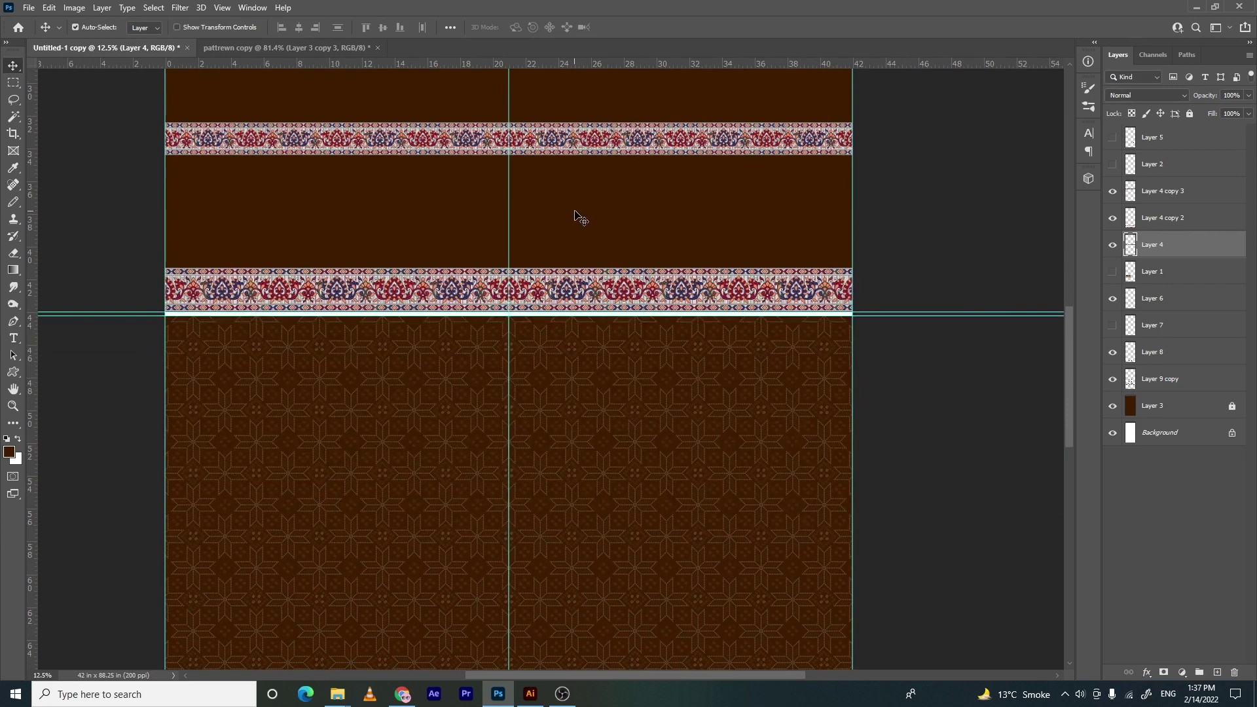
# Select a full-width area enclosing the upper narrow and wide borders, and add a new layer directly above Layer 3
pyautogui.scroll(-5, 574, 218)
pyautogui.press('m')
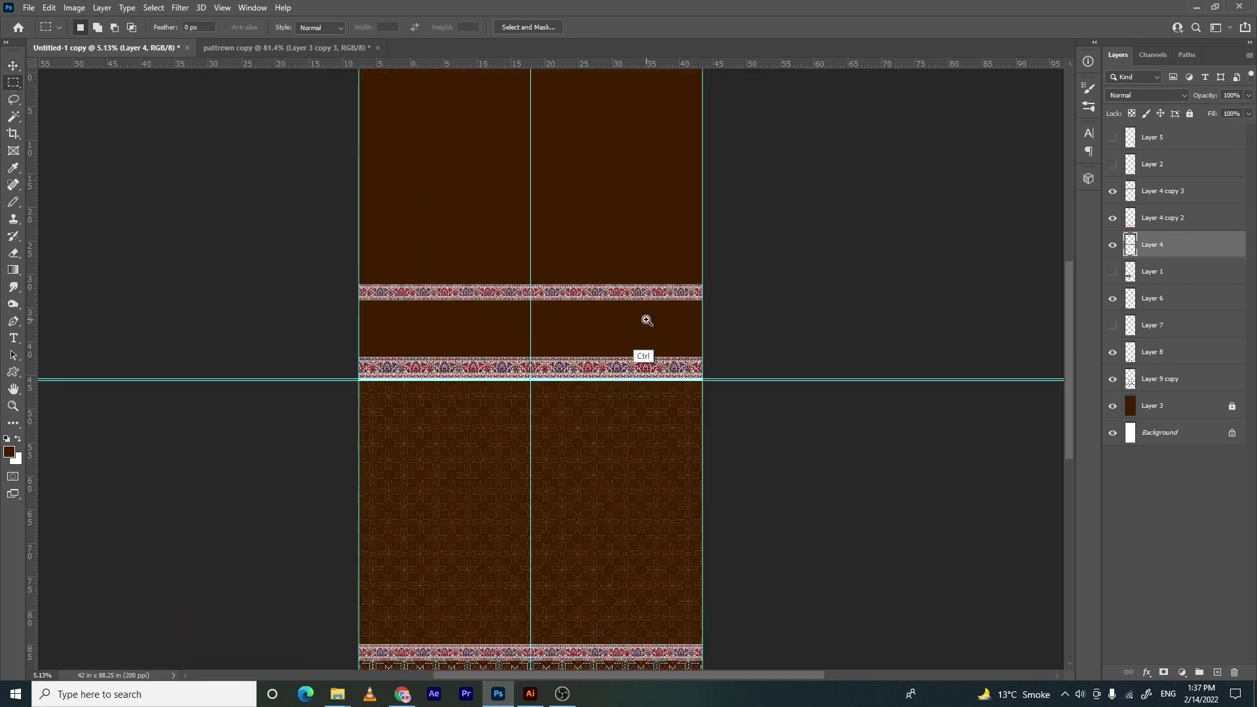
pyautogui.keyDown('ctrl'); pyautogui.click(647, 320); pyautogui.keyUp('ctrl')
pyautogui.keyDown('ctrl'); pyautogui.click(646, 320); pyautogui.keyUp('ctrl')
pyautogui.moveTo(790, 253); pyautogui.dragTo(26, 459)
pyautogui.click(1156, 406)
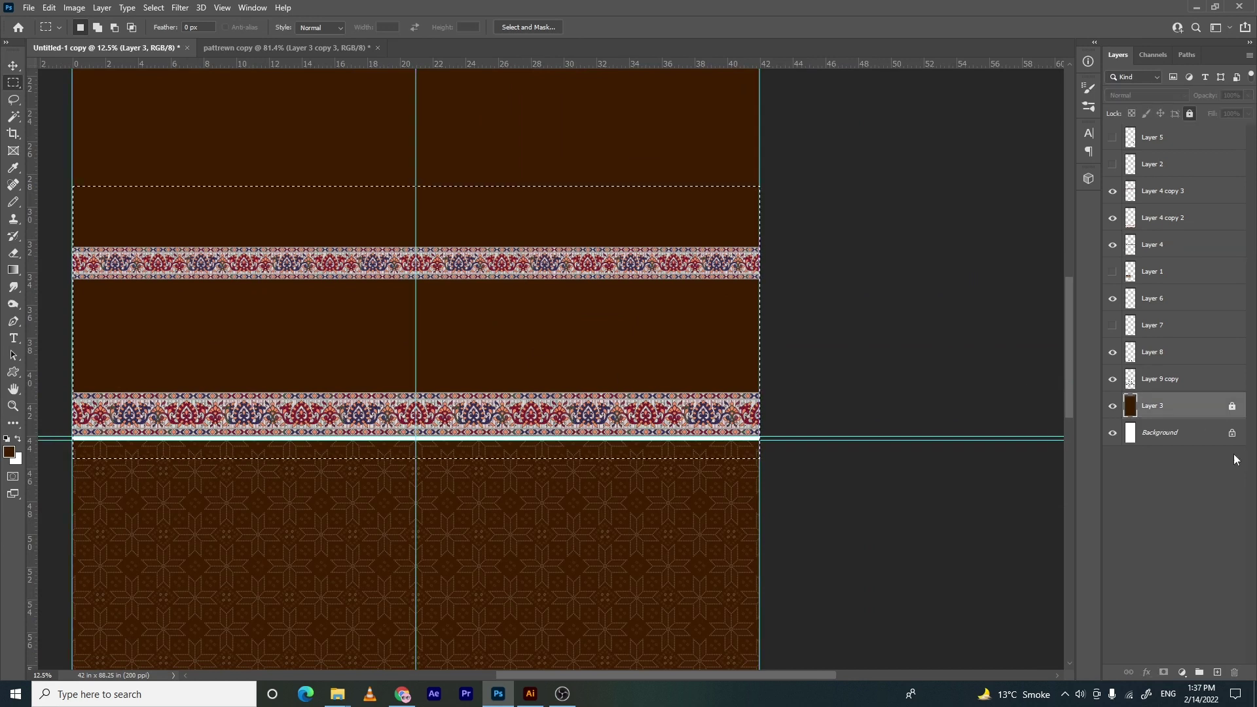
pyautogui.click(1216, 673)
# Fill the selected area on the new layer with the red and cream medallion pattern at 100% opacity, then deselect
pyautogui.press('i')
pyautogui.hotkey('shift', 'F5')
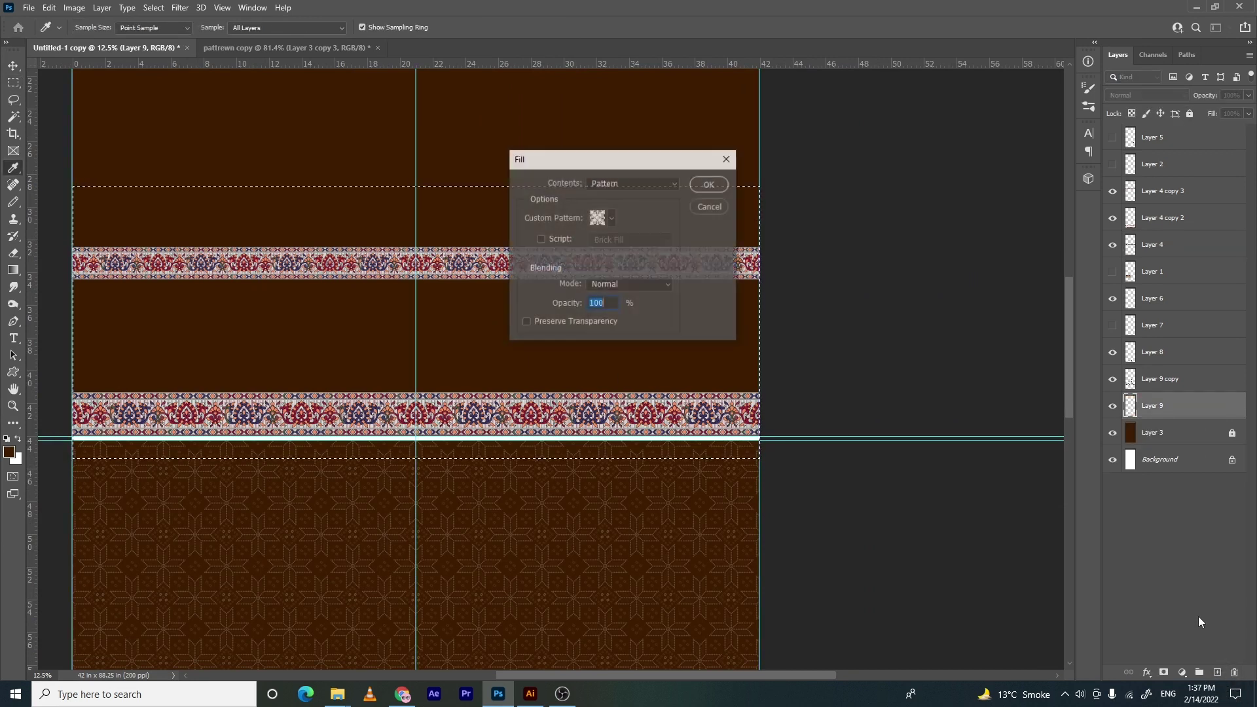
pyautogui.click(597, 219)
pyautogui.click(465, 396)
pyautogui.press('Return')
pyautogui.press('Return')
pyautogui.press('m')
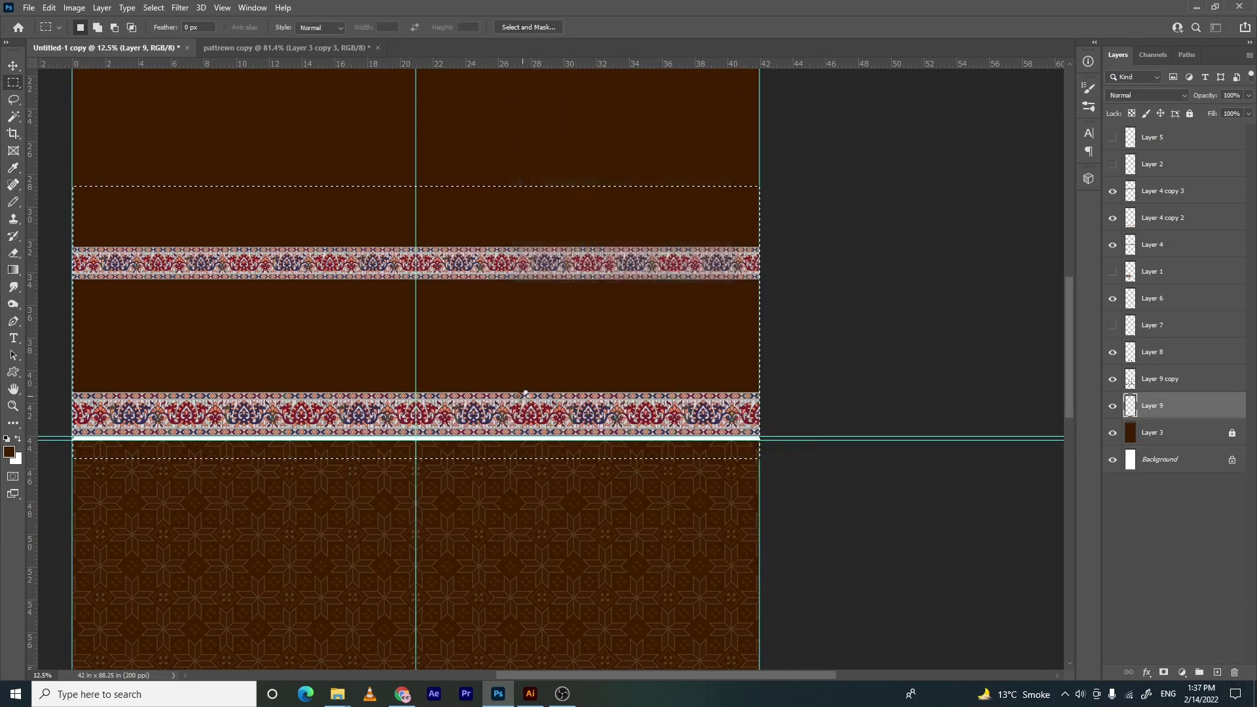
pyautogui.hotkey('ctrl', 'd')
pyautogui.press('v')
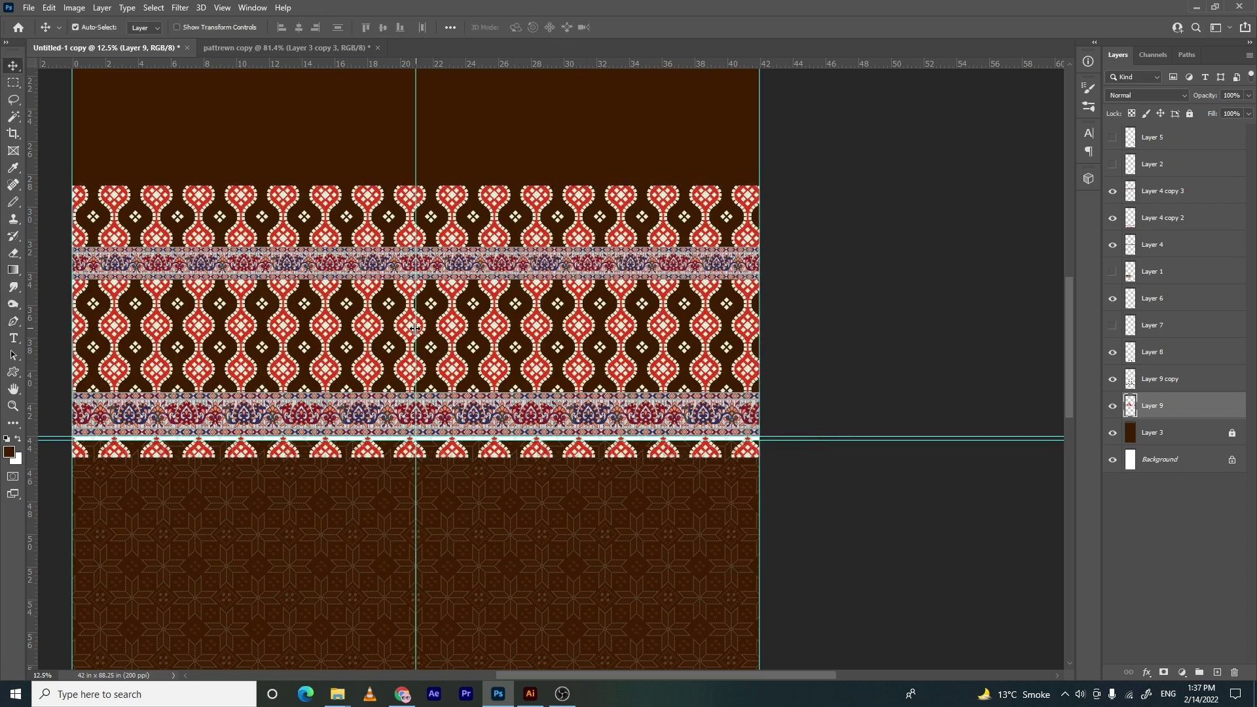
# Shift the medallion pattern horizontally to bring a column of medallions close to the central vertical guide
pyautogui.moveTo(441, 328); pyautogui.dragTo(421, 326)
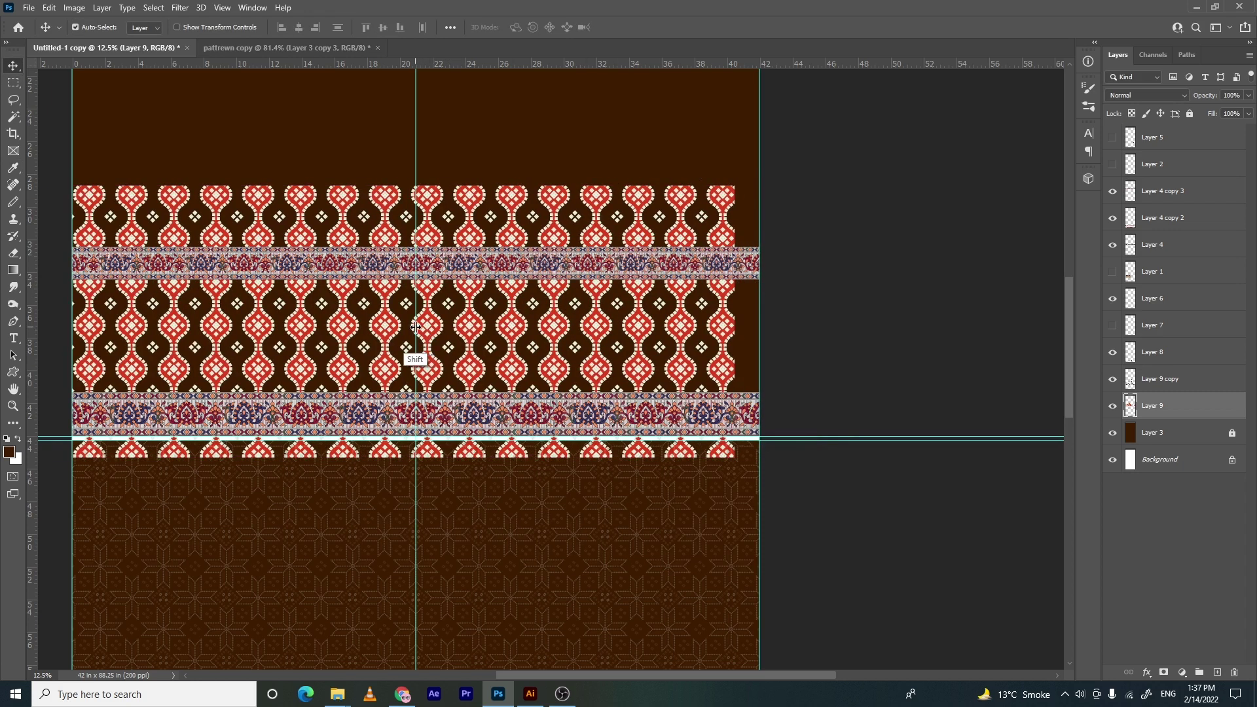
pyautogui.keyDown('ctrl'); pyautogui.click(425, 327); pyautogui.keyUp('ctrl')
pyautogui.keyDown('ctrl'); pyautogui.click(425, 327); pyautogui.keyUp('ctrl')
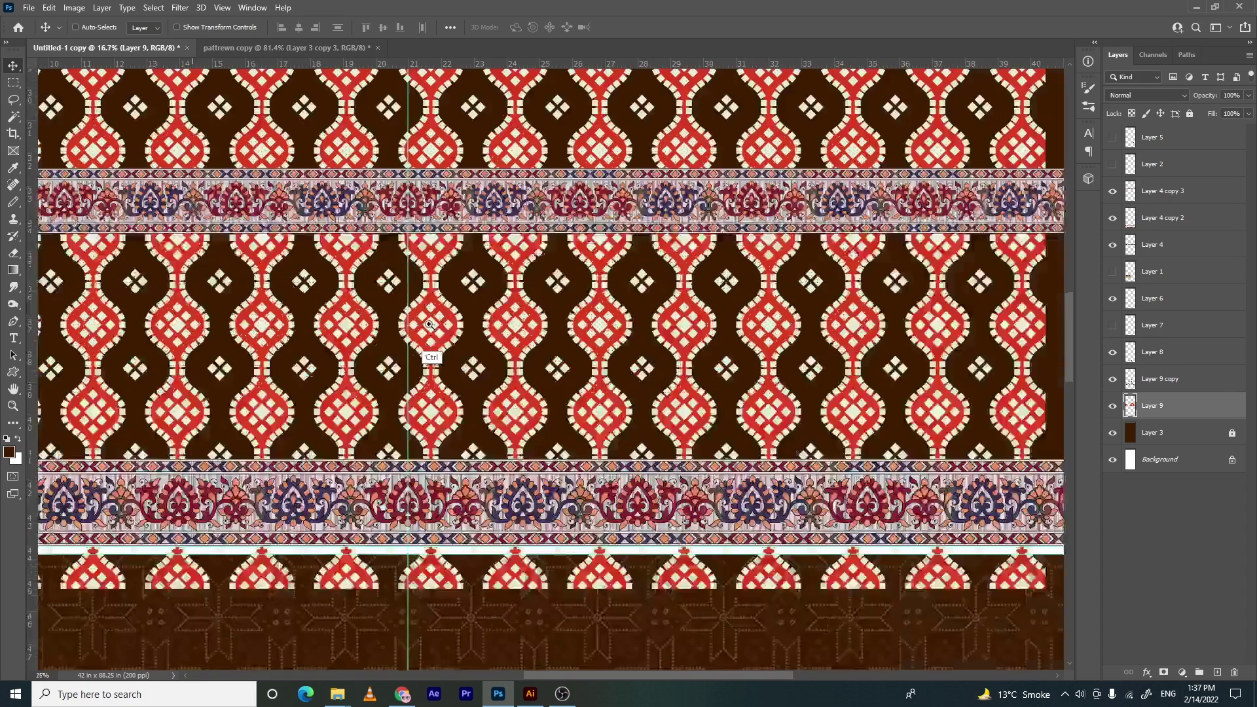
pyautogui.keyDown('ctrl'); pyautogui.click(426, 328); pyautogui.keyUp('ctrl')
pyautogui.moveTo(446, 325); pyautogui.dragTo(419, 326)
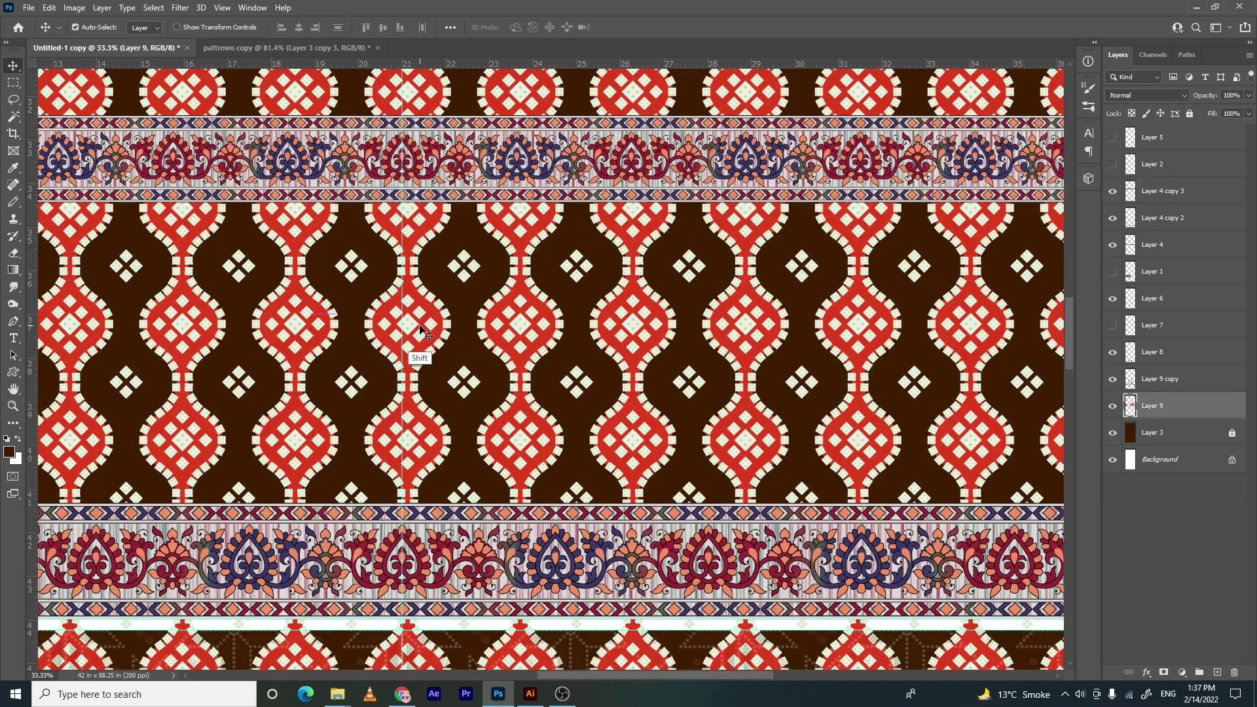
pyautogui.keyDown('ctrl'); pyautogui.click(406, 363); pyautogui.keyUp('ctrl')
pyautogui.keyDown('ctrl'); pyautogui.click(407, 353); pyautogui.keyUp('ctrl')
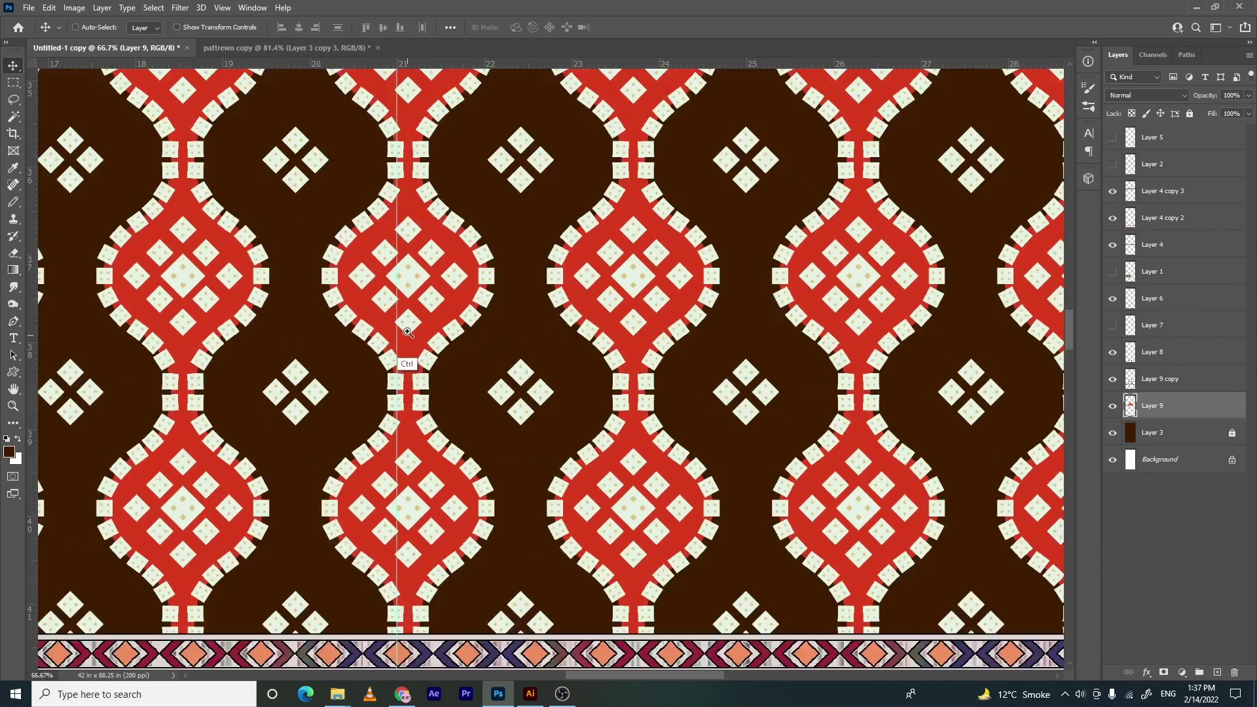
pyautogui.keyDown('ctrl'); pyautogui.click(407, 337); pyautogui.keyUp('ctrl')
pyautogui.keyDown('ctrl'); pyautogui.click(406, 333); pyautogui.keyUp('ctrl')
pyautogui.keyDown('ctrl'); pyautogui.click(406, 332); pyautogui.keyUp('ctrl')
pyautogui.keyDown('ctrl'); pyautogui.click(407, 333); pyautogui.keyUp('ctrl')
pyautogui.keyDown('ctrl'); pyautogui.click(407, 332); pyautogui.keyUp('ctrl')
pyautogui.moveTo(431, 353); pyautogui.dragTo(347, 347)
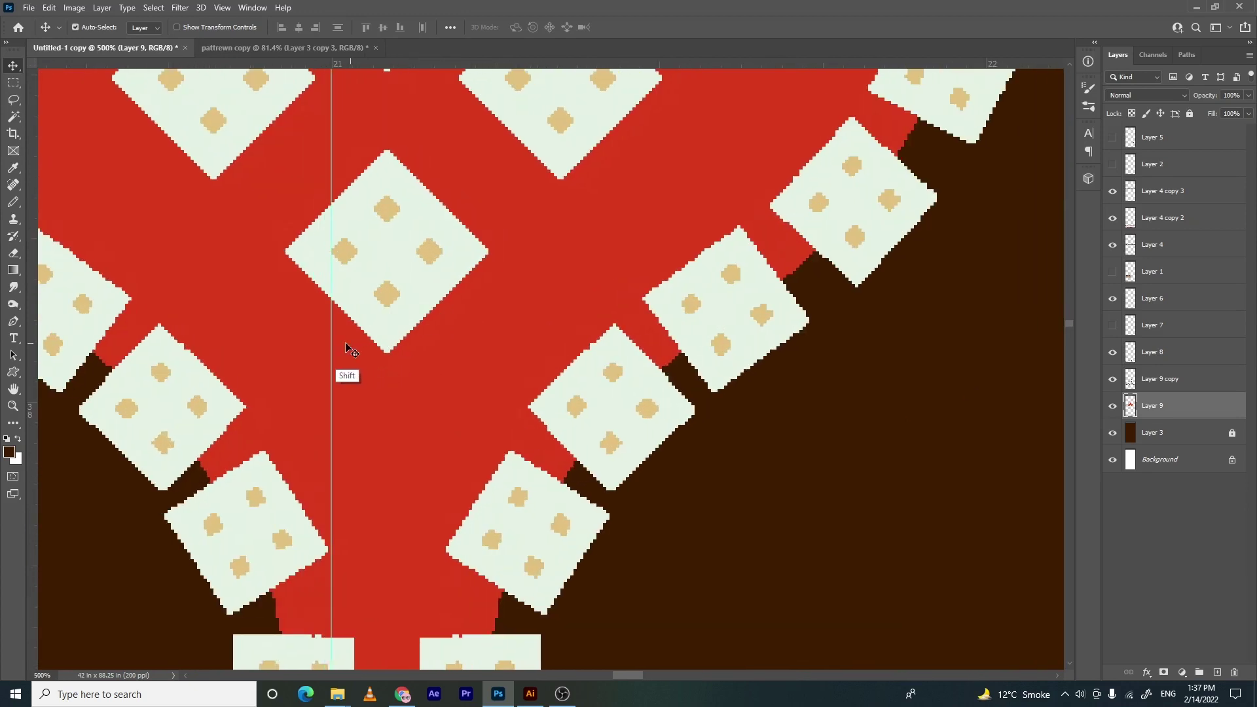
# Nudge the medallion pattern left until the medallion's centre diamond is split evenly by the central guide
pyautogui.press('Left')
pyautogui.press('Left')
pyautogui.press('Left')
pyautogui.press('Left')
pyautogui.press('Left')
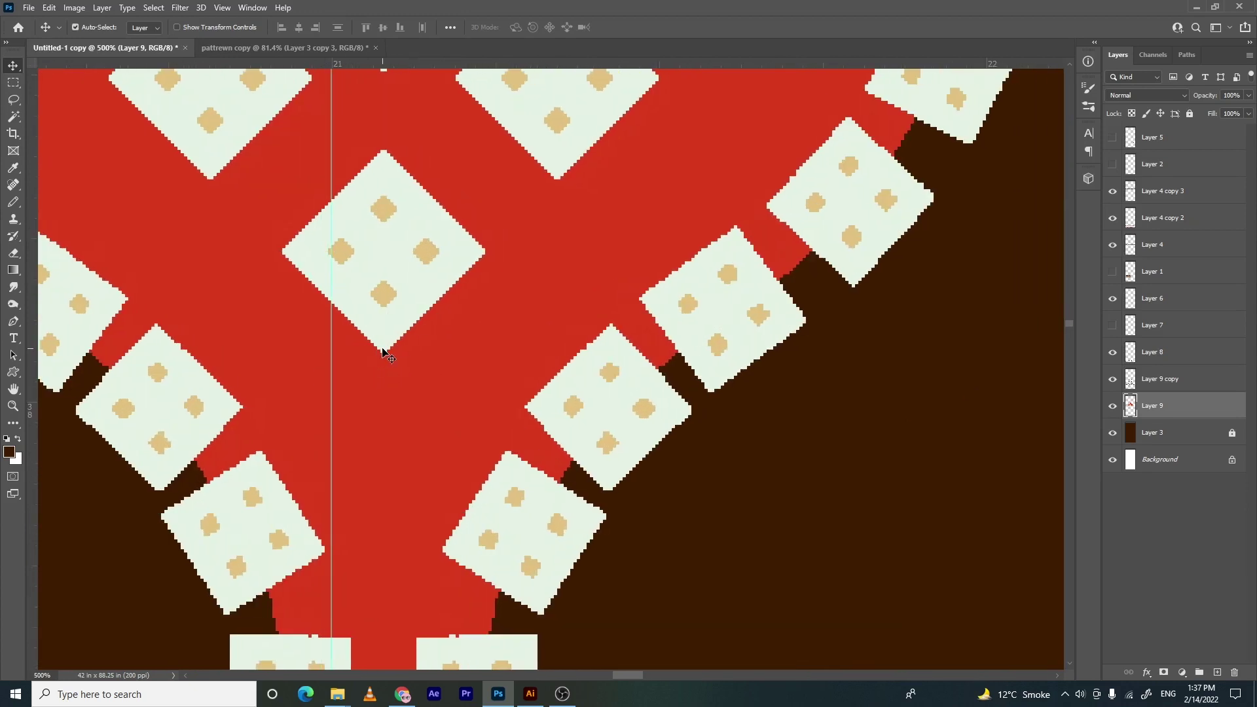
pyautogui.press('Left')
pyautogui.press('Left')
pyautogui.press('Left')
pyautogui.press('Left')
pyautogui.press('Left')
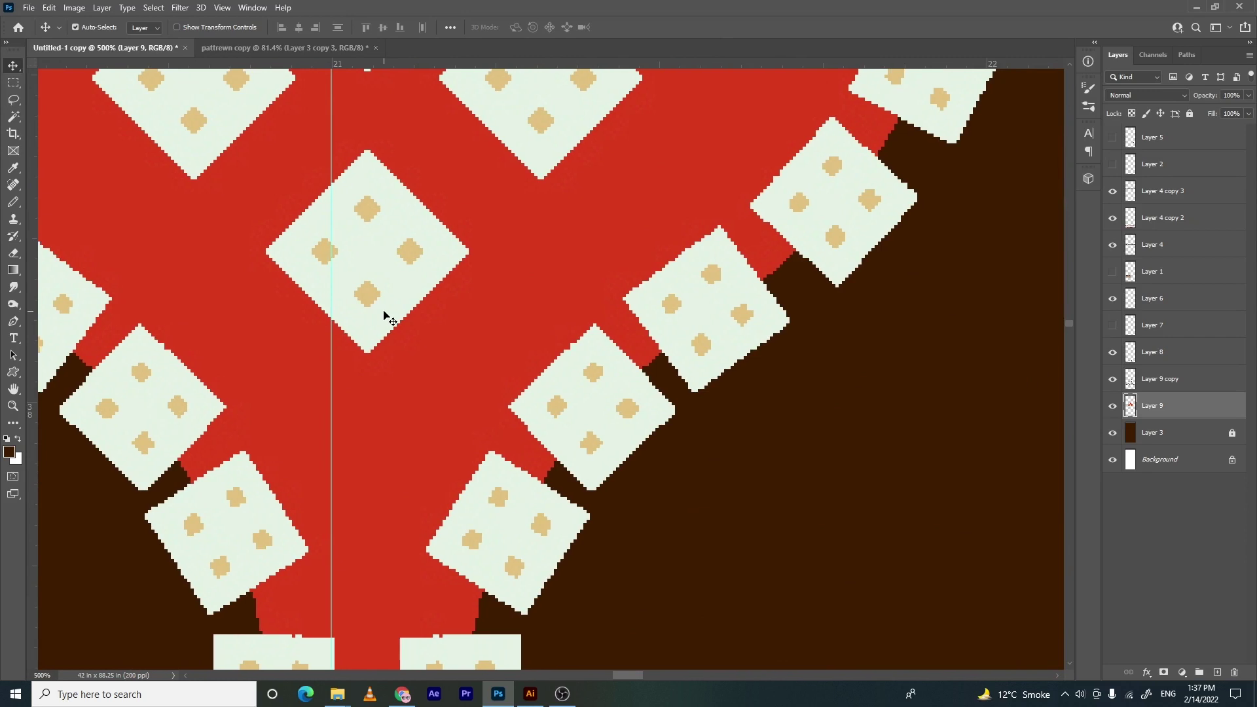
pyautogui.press('Left')
pyautogui.press('Left')
pyautogui.press('Left')
pyautogui.press('Left')
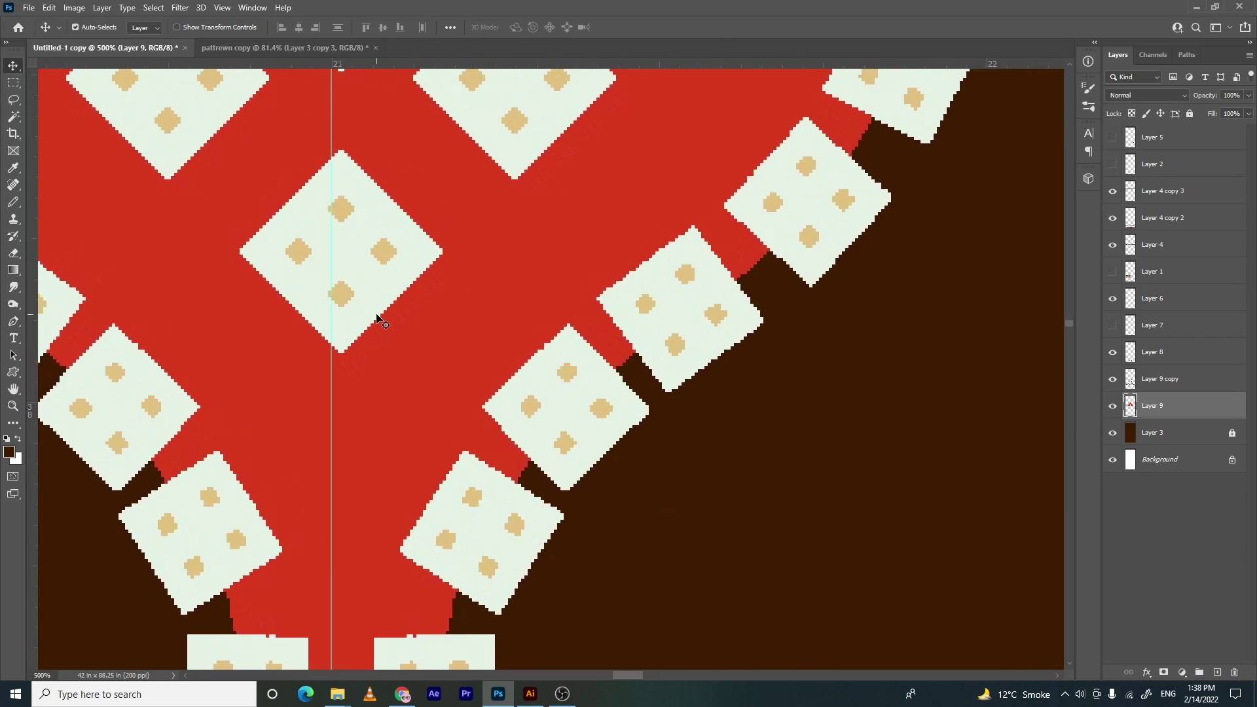
pyautogui.press('Left')
pyautogui.press('Left')
pyautogui.press('Left')
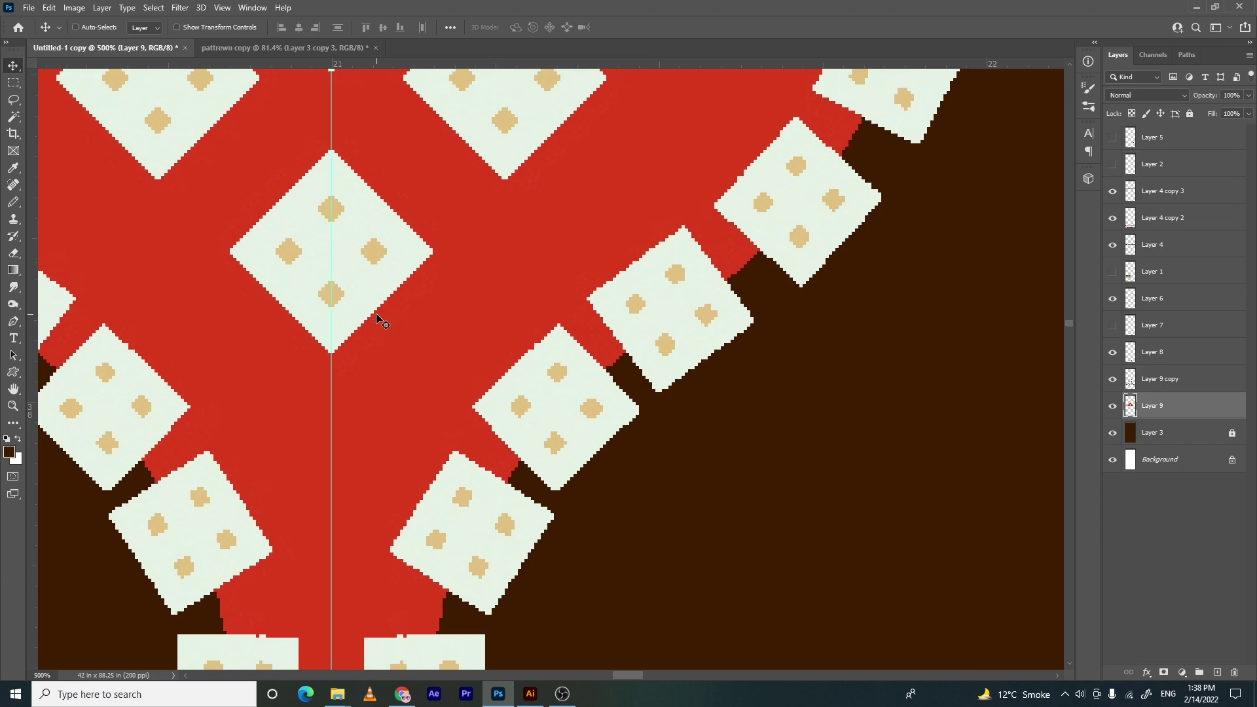
# Delete the half of the medallion pattern to the right of the central guide and deselect
pyautogui.hotkey('ctrl', '0')
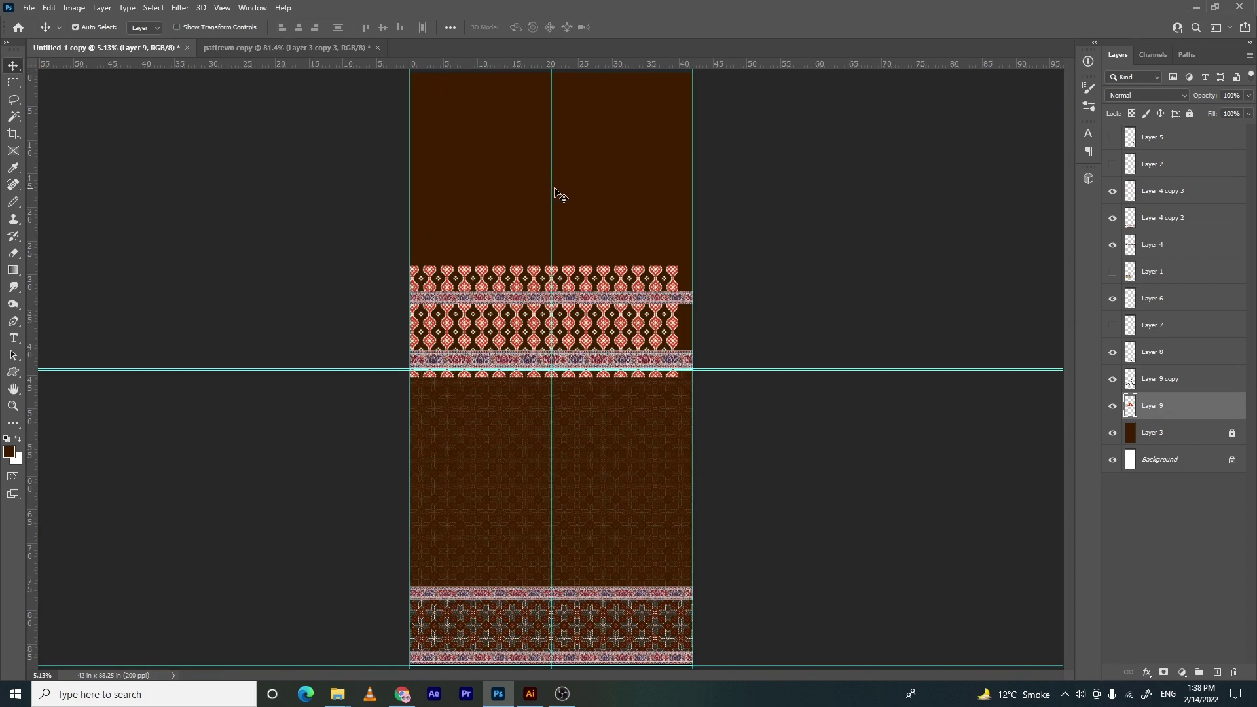
pyautogui.press('m')
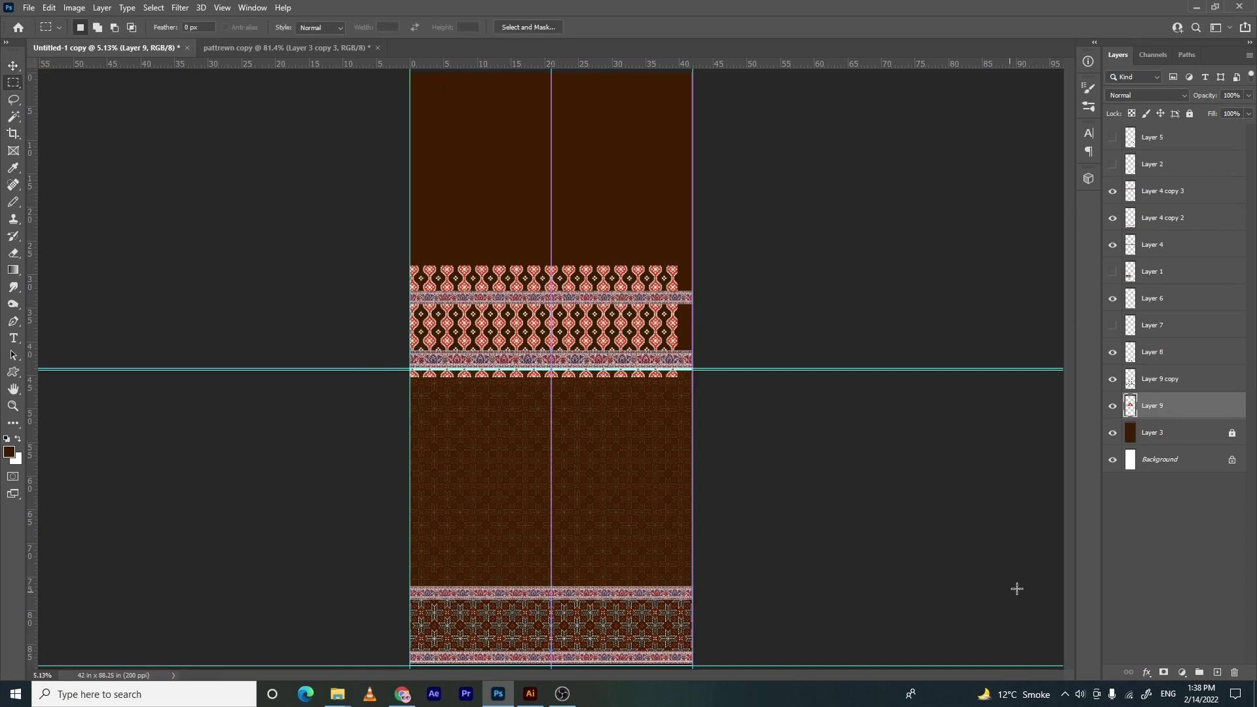
pyautogui.press('Delete')
pyautogui.hotkey('ctrl', 'd')
# Nudge the remaining medallion pattern upward to refine where its medallions meet the narrow floral border
pyautogui.scroll(4, 544, 320)
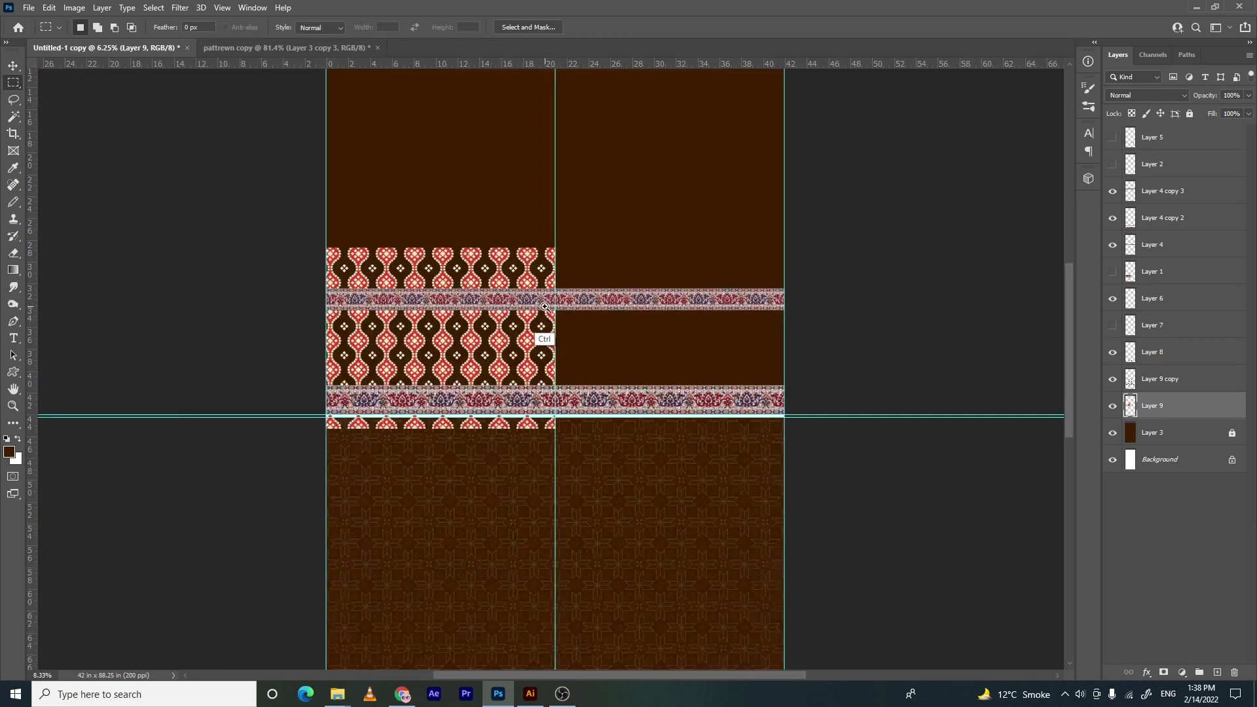
pyautogui.scroll(4, 506, 357)
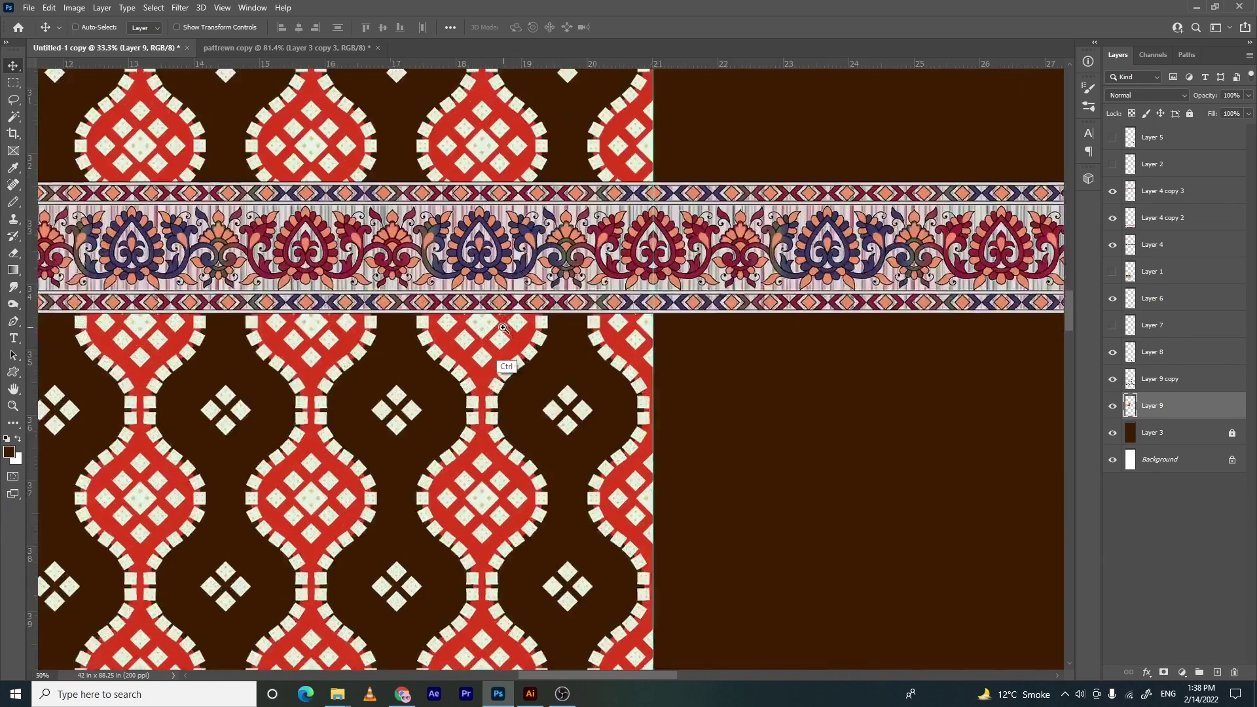
pyautogui.moveTo(555, 327); pyautogui.dragTo(556, 303)
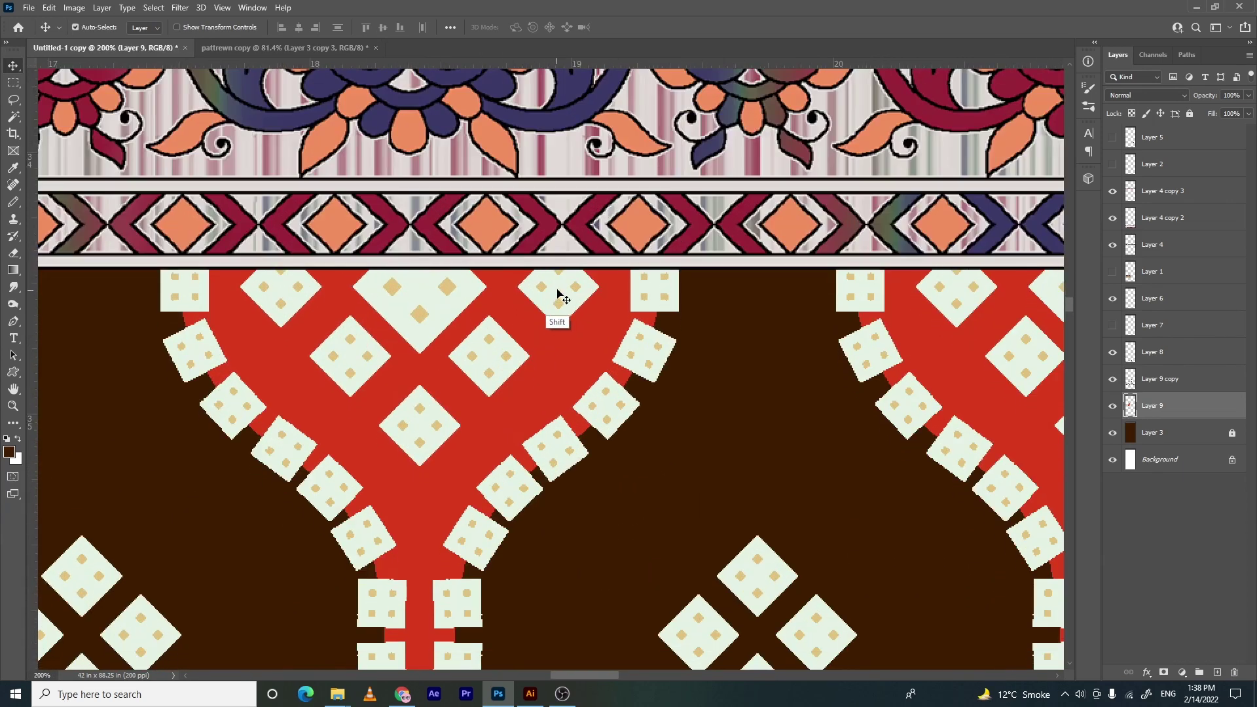
pyautogui.press('Up')
pyautogui.press('Up')
pyautogui.press('Up')
pyautogui.press('Up')
pyautogui.press('Up')
pyautogui.press('Up')
pyautogui.press('Up')
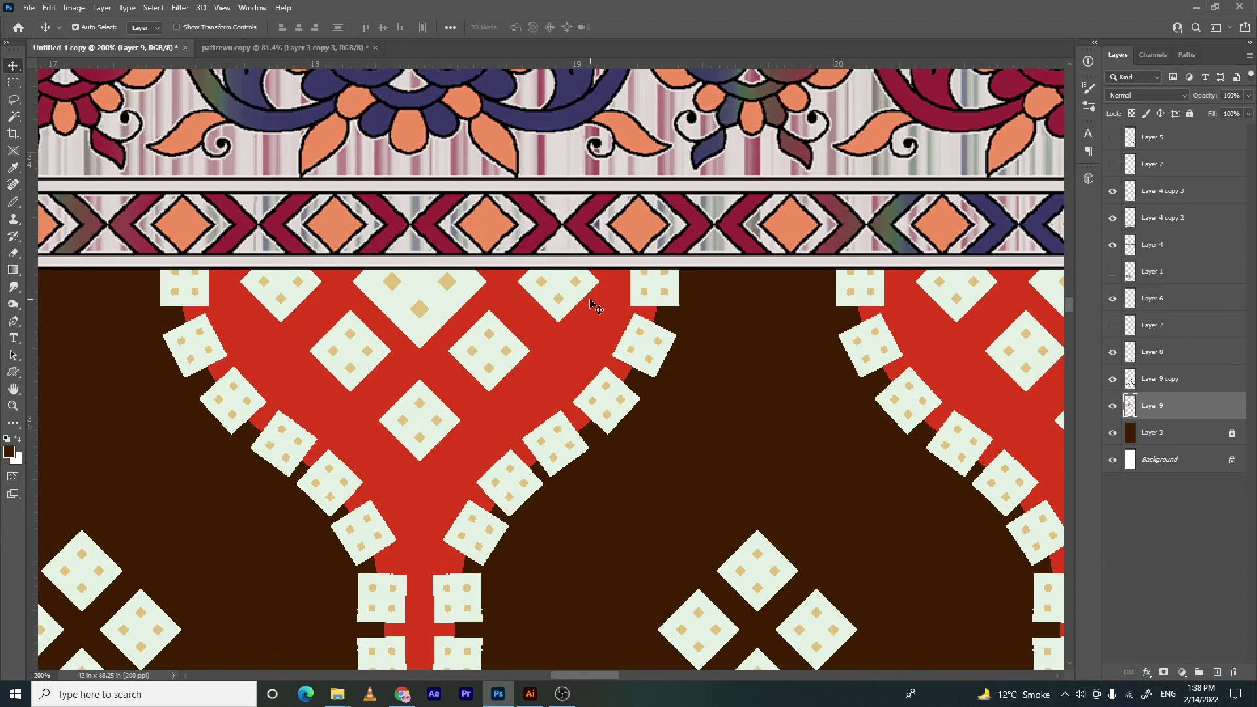
pyautogui.press('Up')
pyautogui.press('Up')
pyautogui.press('Up')
pyautogui.press('Up')
pyautogui.press('Up')
pyautogui.press('Up')
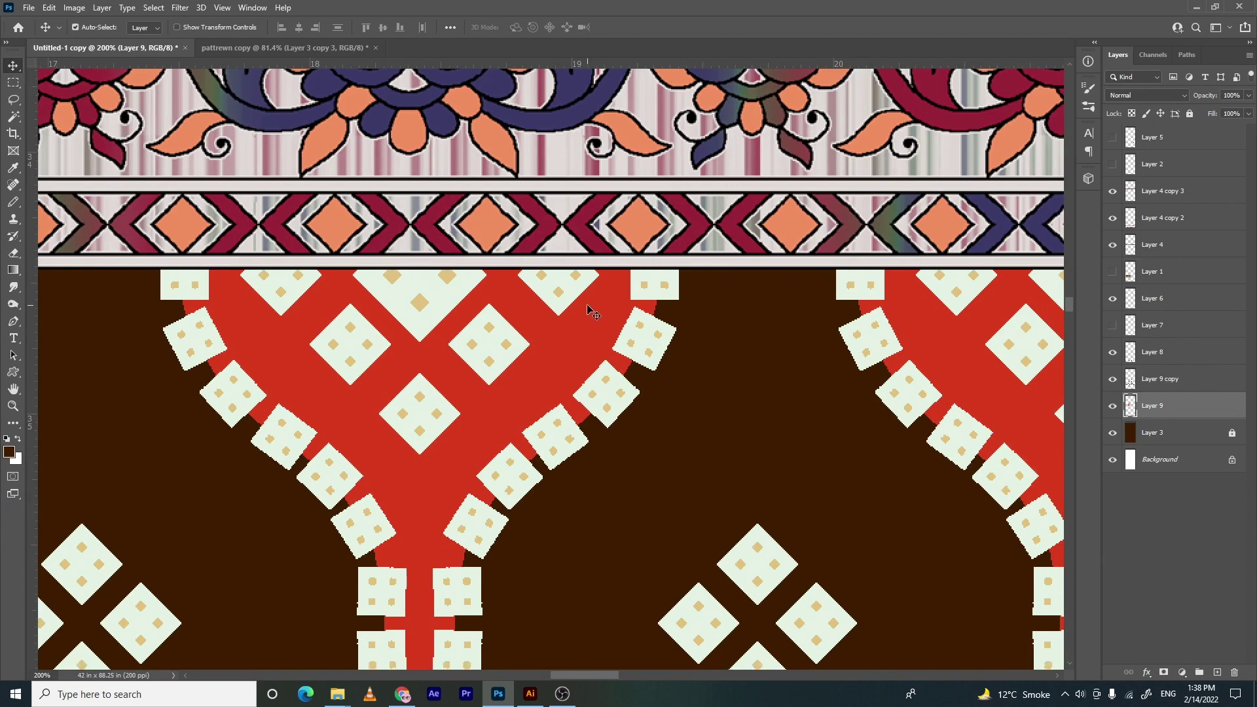
pyautogui.press('Down')
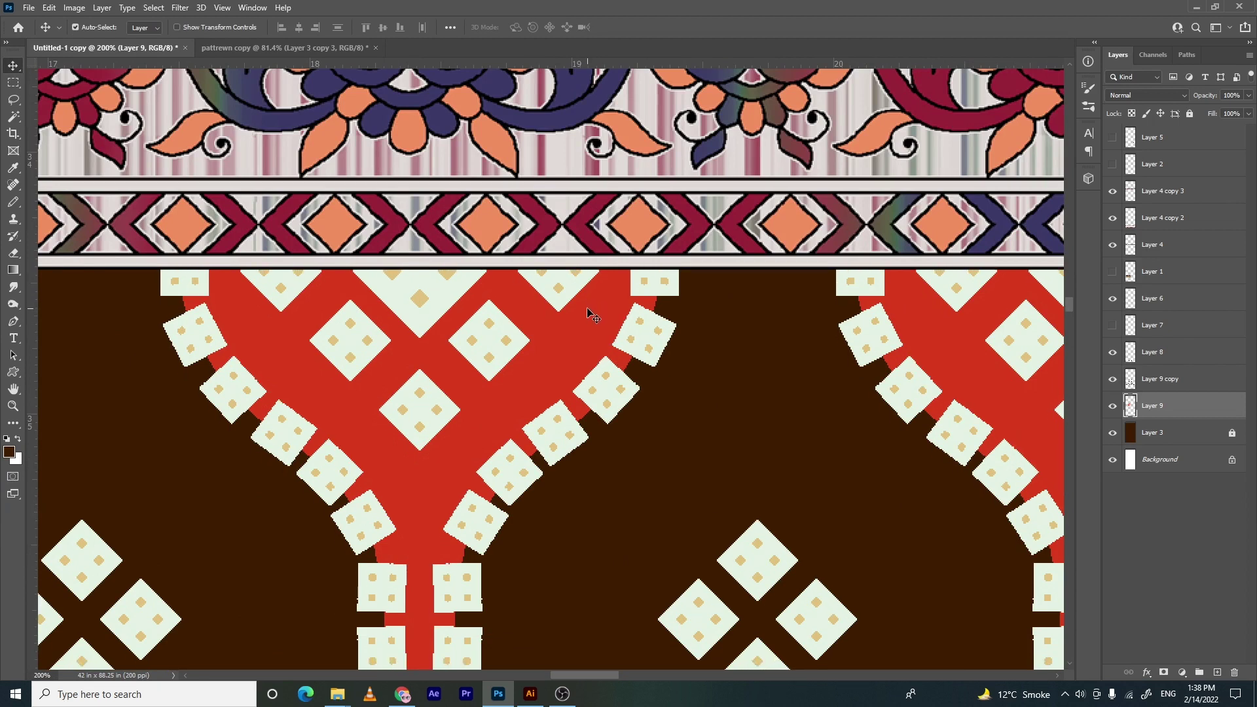
# Delete the excess medallion pattern above the narrow border and below the wide border
pyautogui.hotkey('ctrl', '0')
pyautogui.press('m')
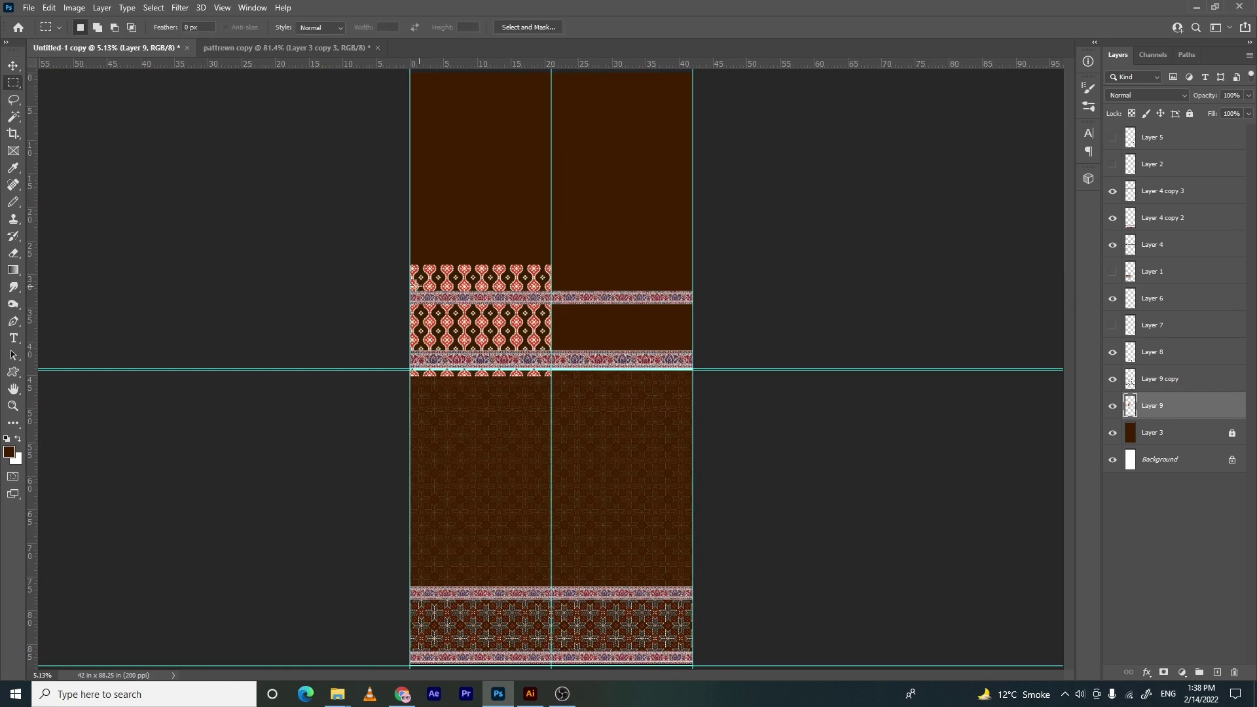
pyautogui.press('Delete')
pyautogui.moveTo(411, 370); pyautogui.dragTo(561, 518)
# Copy the left half of the medallion band and flip it horizontally across the central guide to fill the right half
pyautogui.hotkey('ctrl', 'a')
pyautogui.hotkey('alt', 'e')
pyautogui.press('a')
pyautogui.press('h')
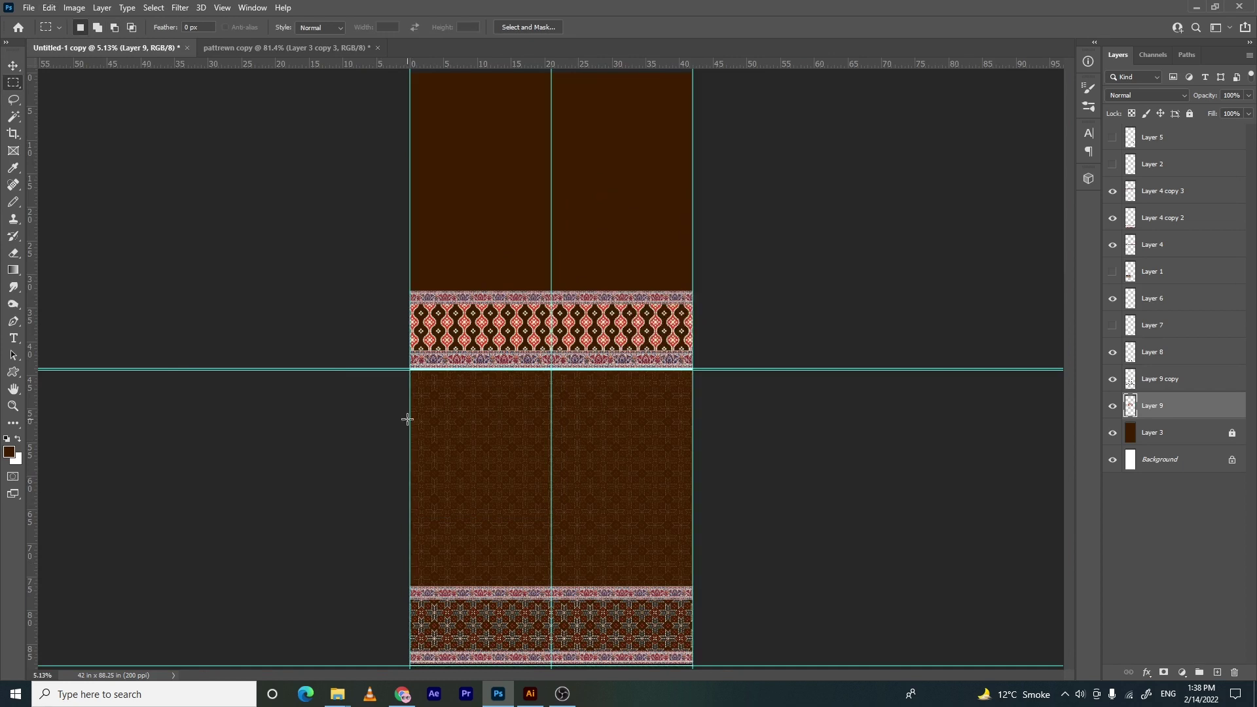
# Duplicate the faint star ground into the plain brown area above the medallion band, with the copy at 100% opacity
pyautogui.press('v')
pyautogui.click(560, 452)
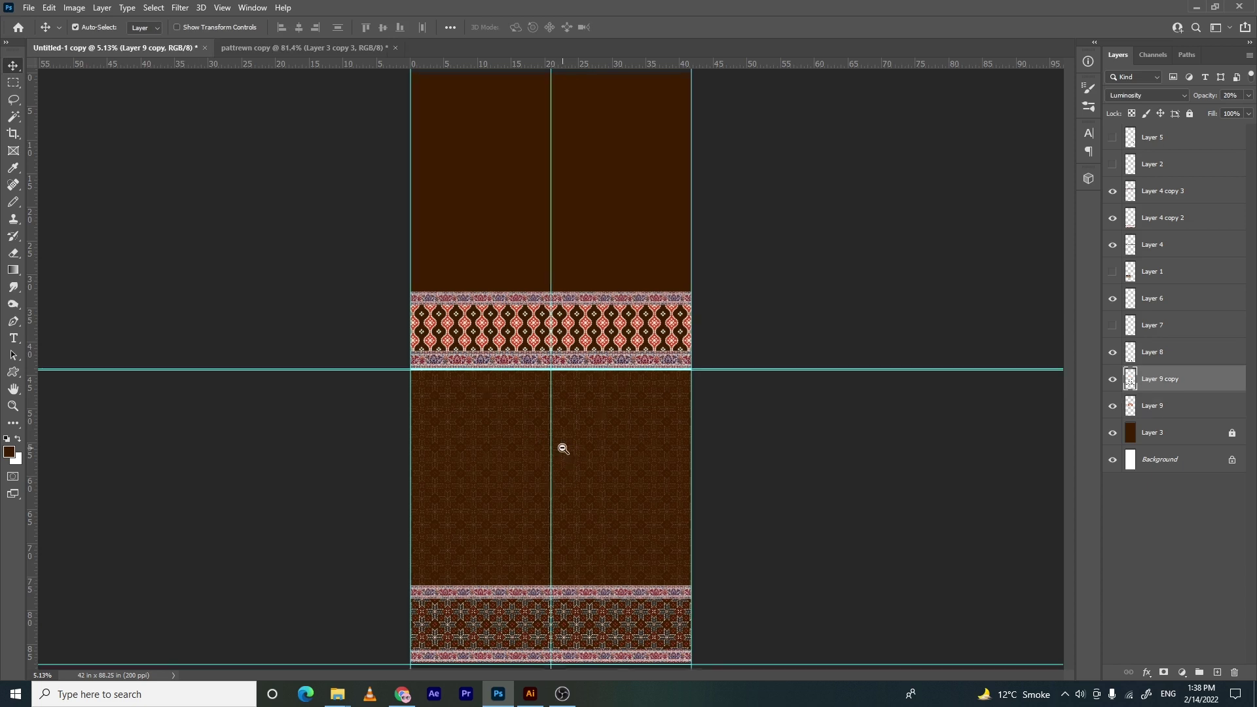
pyautogui.scroll(-1, 558, 408)
pyautogui.hotkey('ctrl', 'alt', 't')
pyautogui.moveTo(619, 370); pyautogui.dragTo(612, 192)
pyautogui.press('Return')
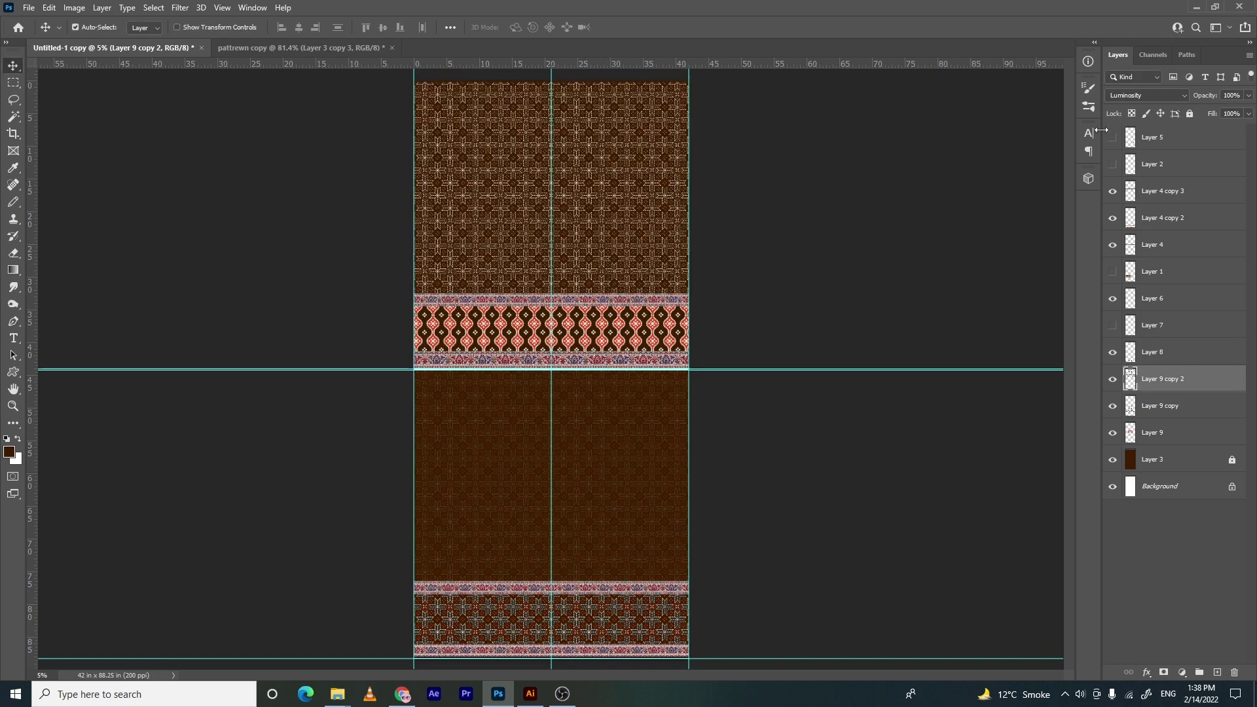
# Set the blend mode of the copied star ground to Normal
pyautogui.click(1145, 95)
pyautogui.click(1133, 102)
pyautogui.keyDown('ctrl'); pyautogui.click(597, 261); pyautogui.keyUp('ctrl')
pyautogui.moveTo(460, 258); pyautogui.dragTo(475, 436)
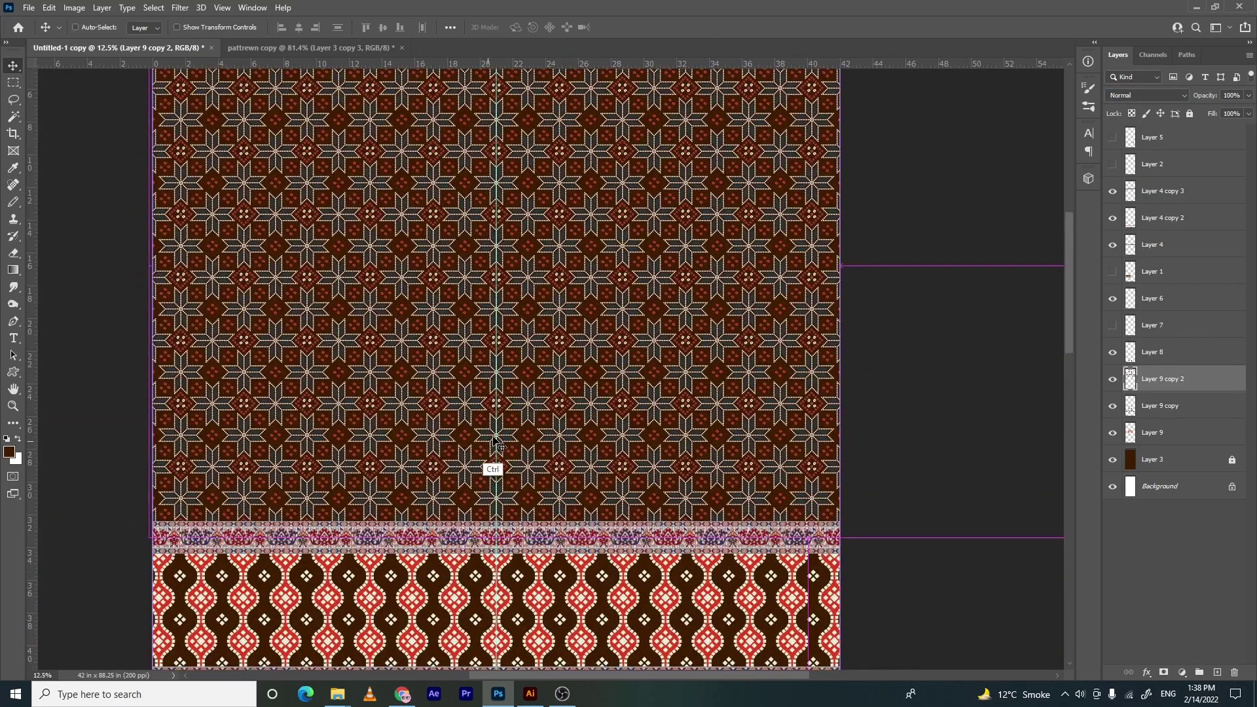
# Save the design as a TIFF with layers, named design_03, in the design_03 folder
pyautogui.hotkey('ctrl', '0')
pyautogui.keyDown('ctrl'); pyautogui.click(579, 216); pyautogui.keyUp('ctrl')
pyautogui.moveTo(576, 212); pyautogui.dragTo(555, 376)
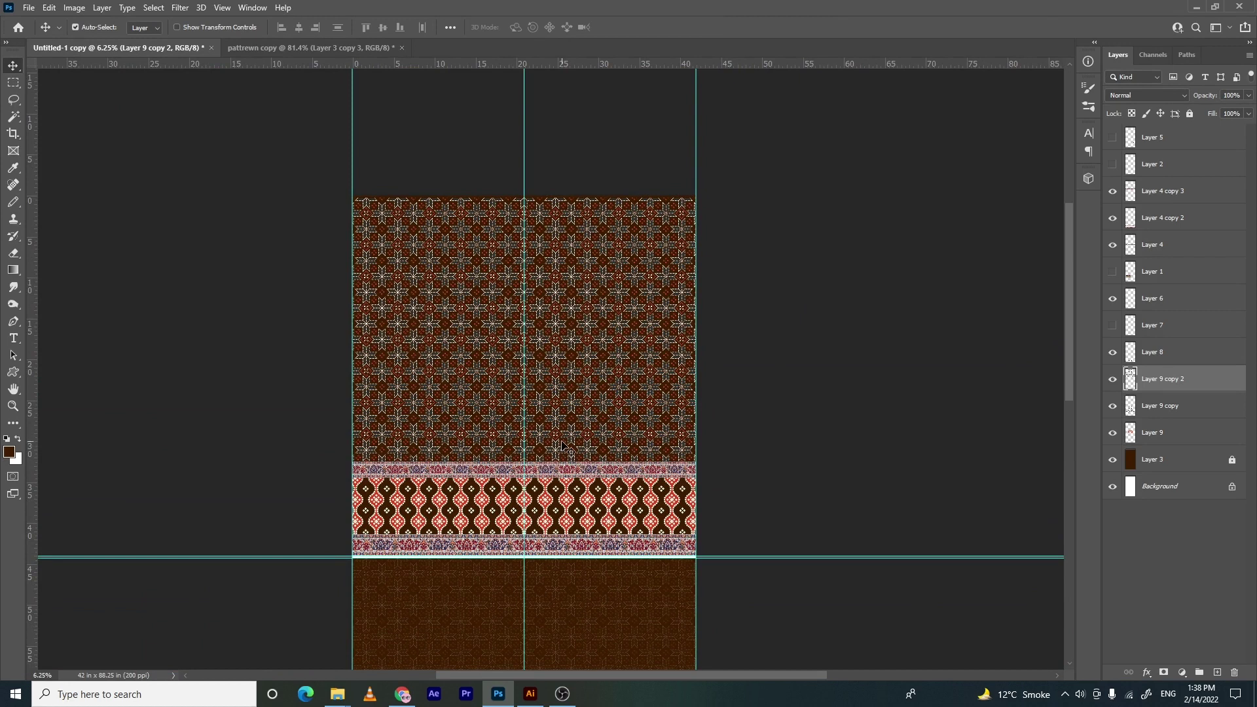
pyautogui.hotkey('ctrl', '0')
pyautogui.hotkey('ctrl', 'shift', 's')
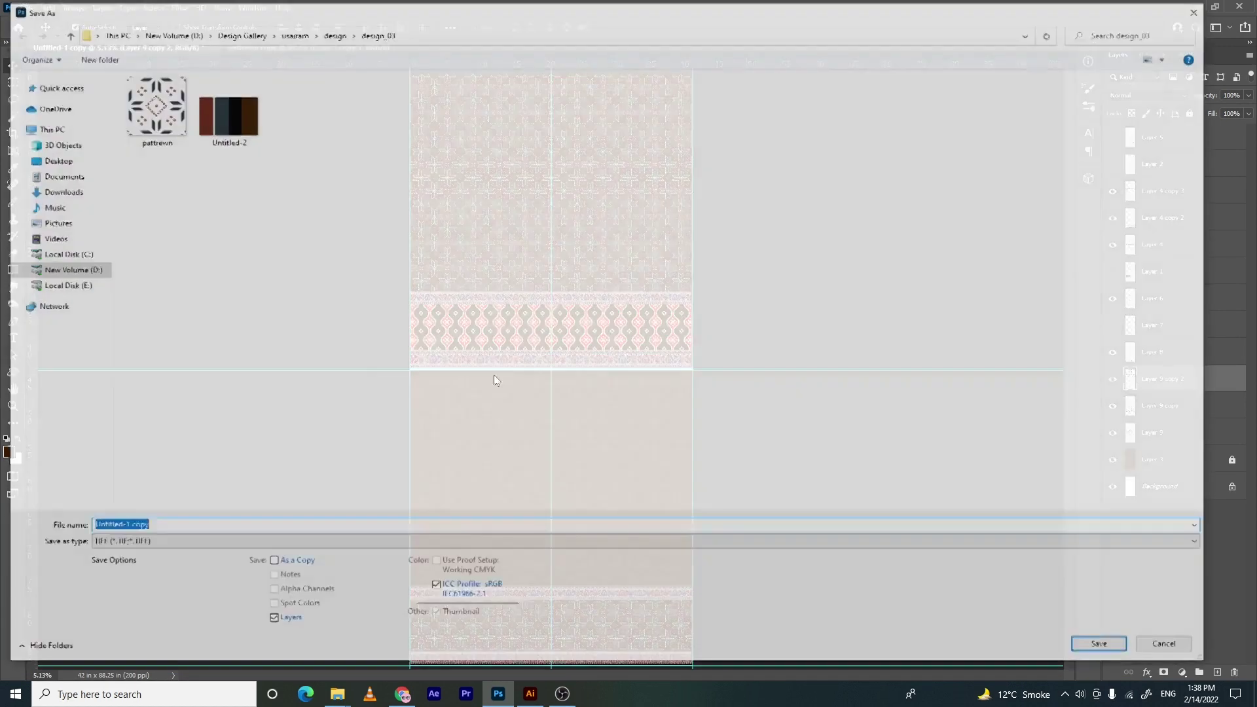
pyautogui.click(177, 543)
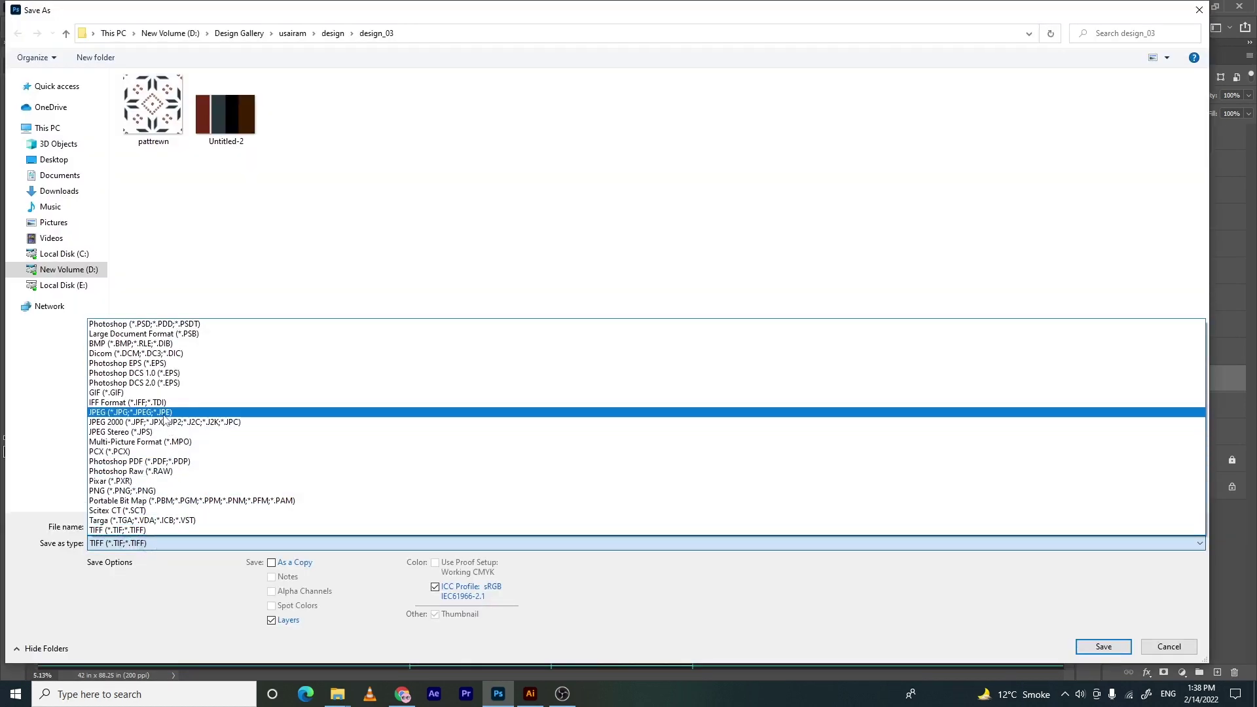
pyautogui.click(164, 529)
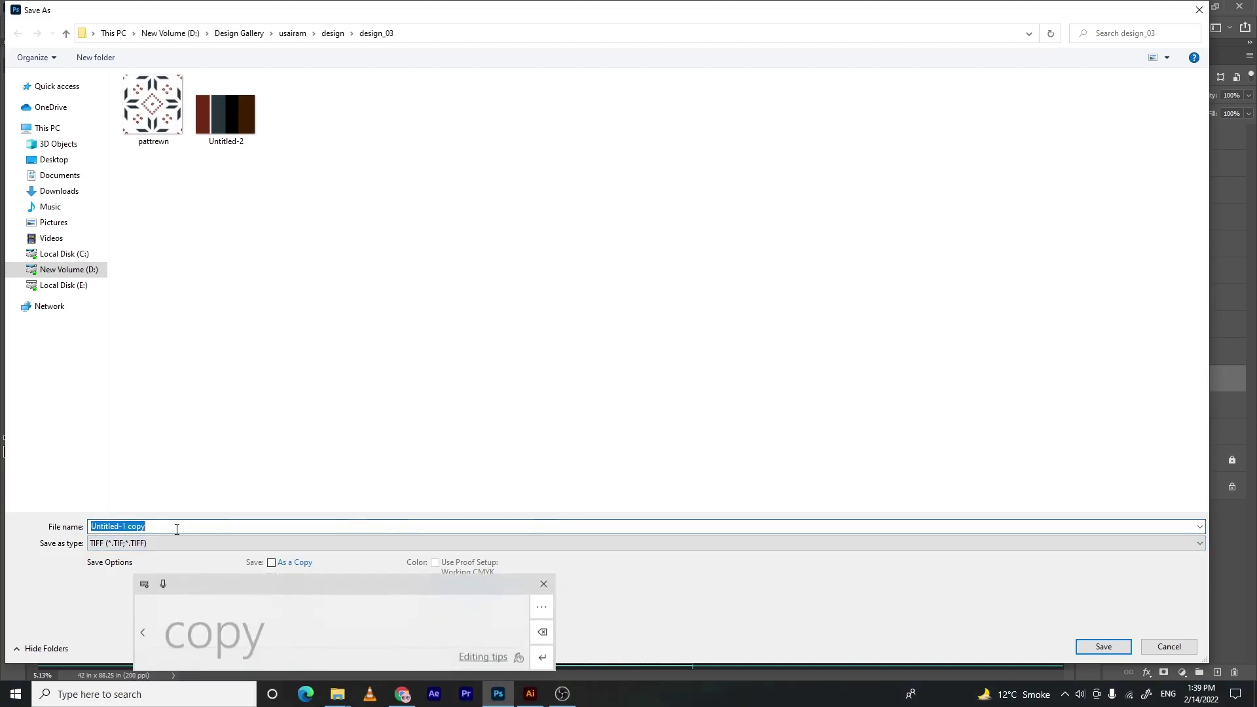
pyautogui.write('design_03')
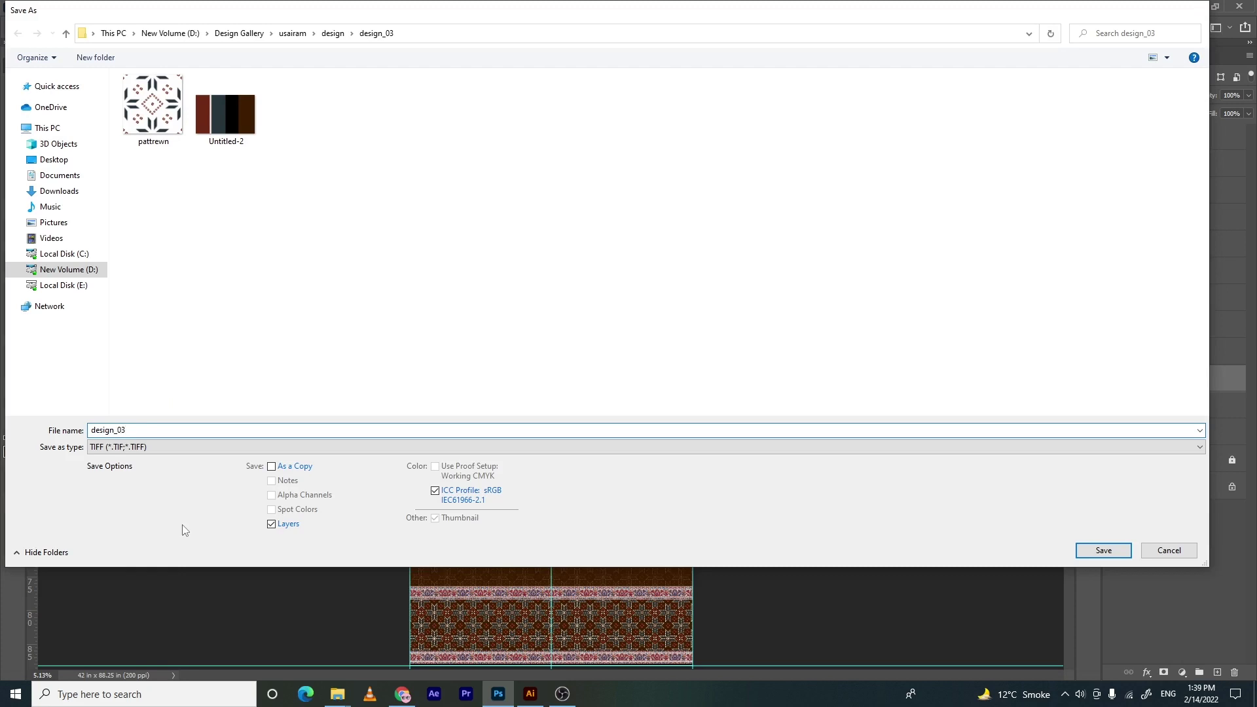
pyautogui.press('Return')
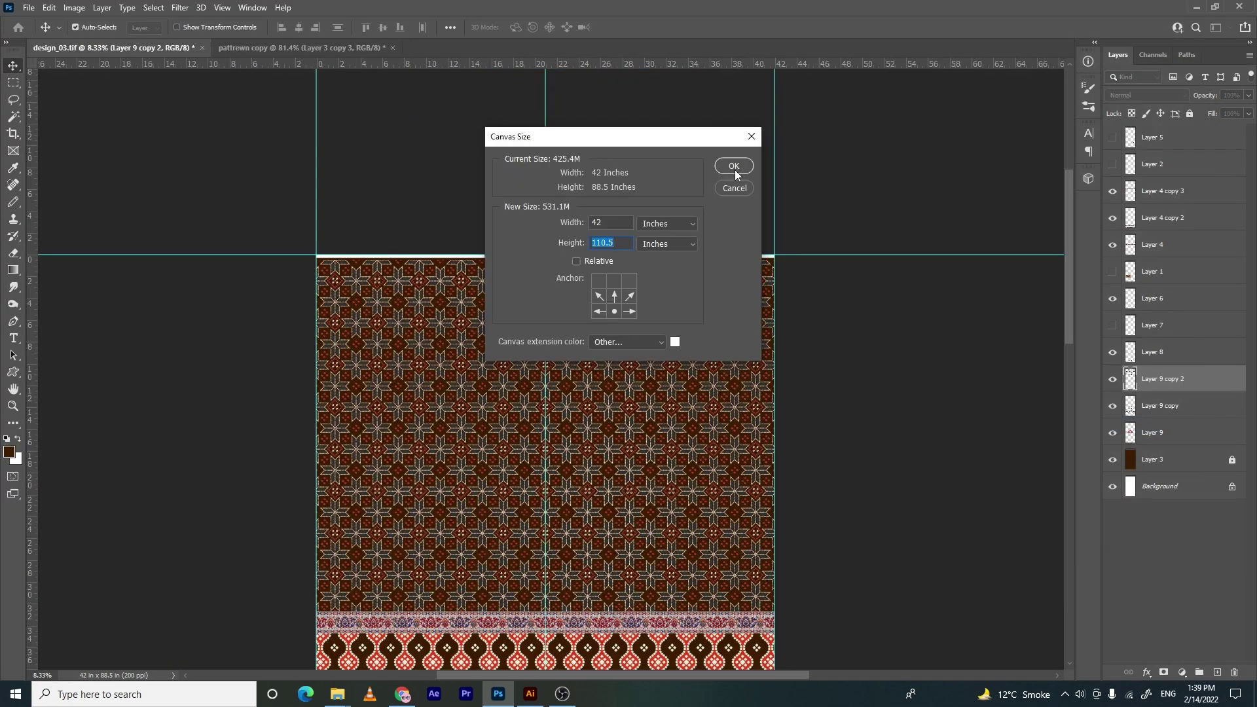
# Extend the canvas upward to a height of 110.5 inches and place a horizontal guide on its new upper edge
pyautogui.click(734, 170)
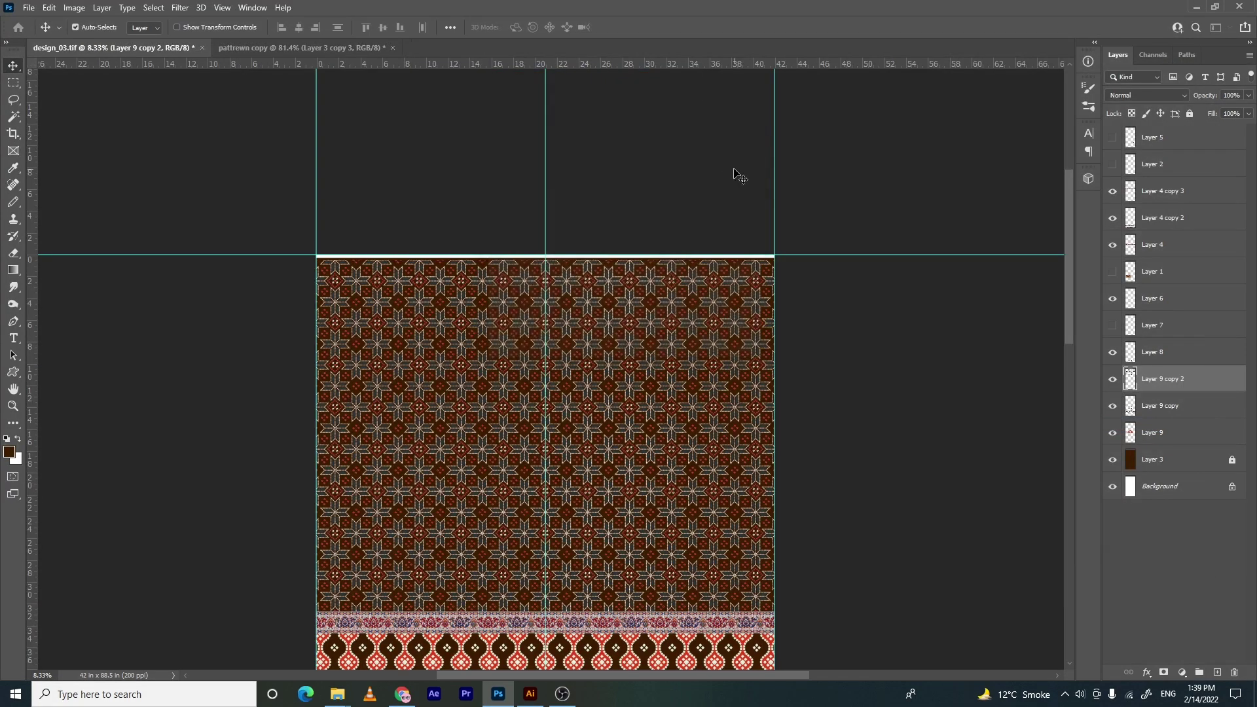
pyautogui.moveTo(478, 64); pyautogui.dragTo(449, 254)
# Place a vertical guide midway across the left half of the canvas, using a temporary selection to find the midpoint
pyautogui.press('m')
pyautogui.moveTo(545, 256); pyautogui.dragTo(302, 490)
pyautogui.press('c')
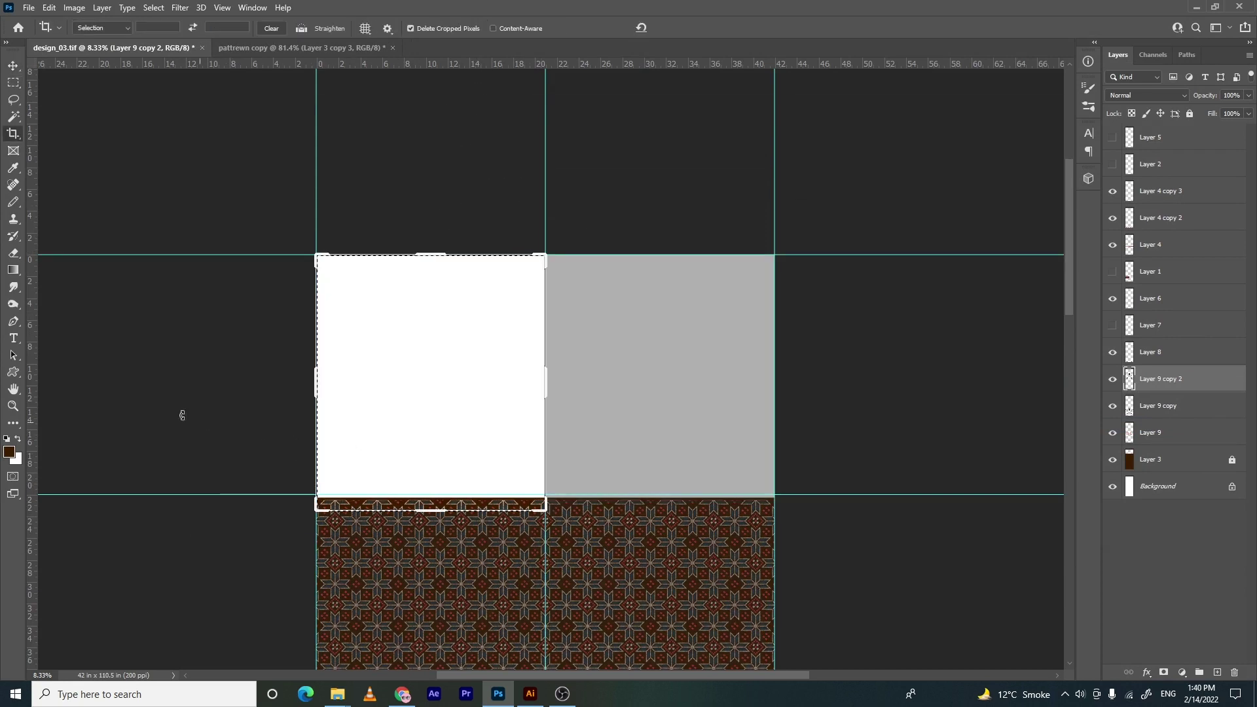
pyautogui.moveTo(32, 398); pyautogui.dragTo(430, 356)
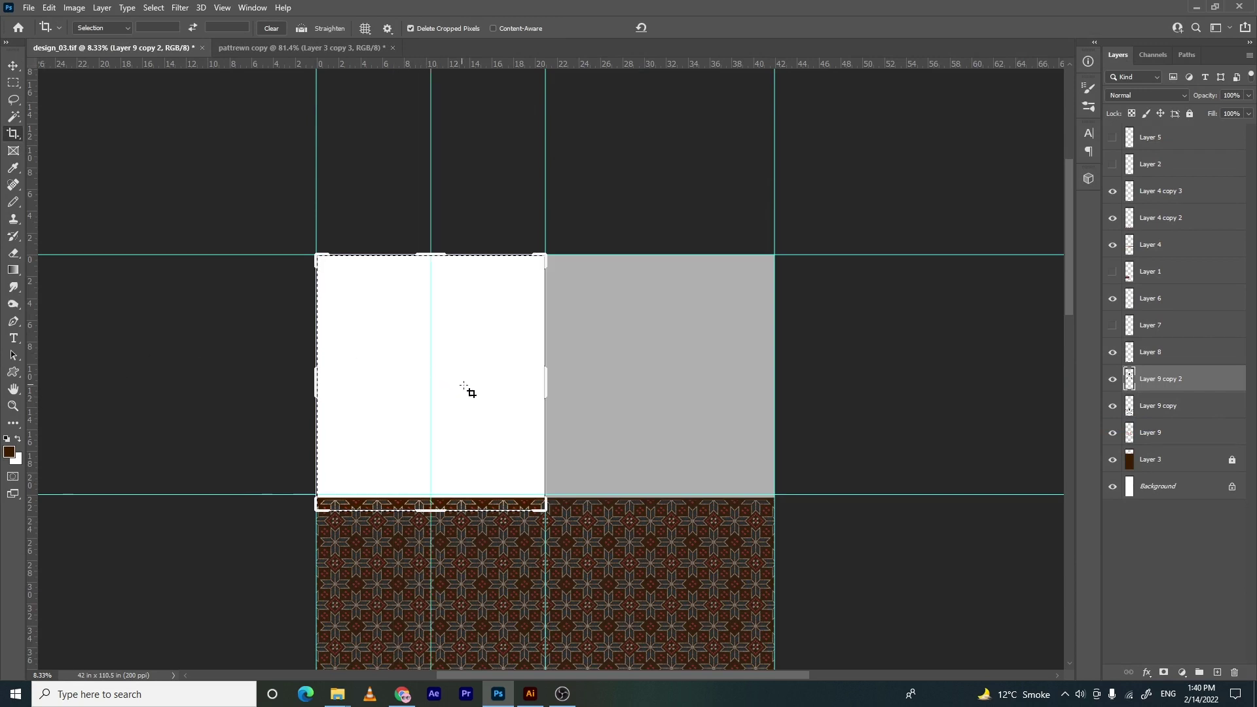
pyautogui.press('Escape')
pyautogui.press('v')
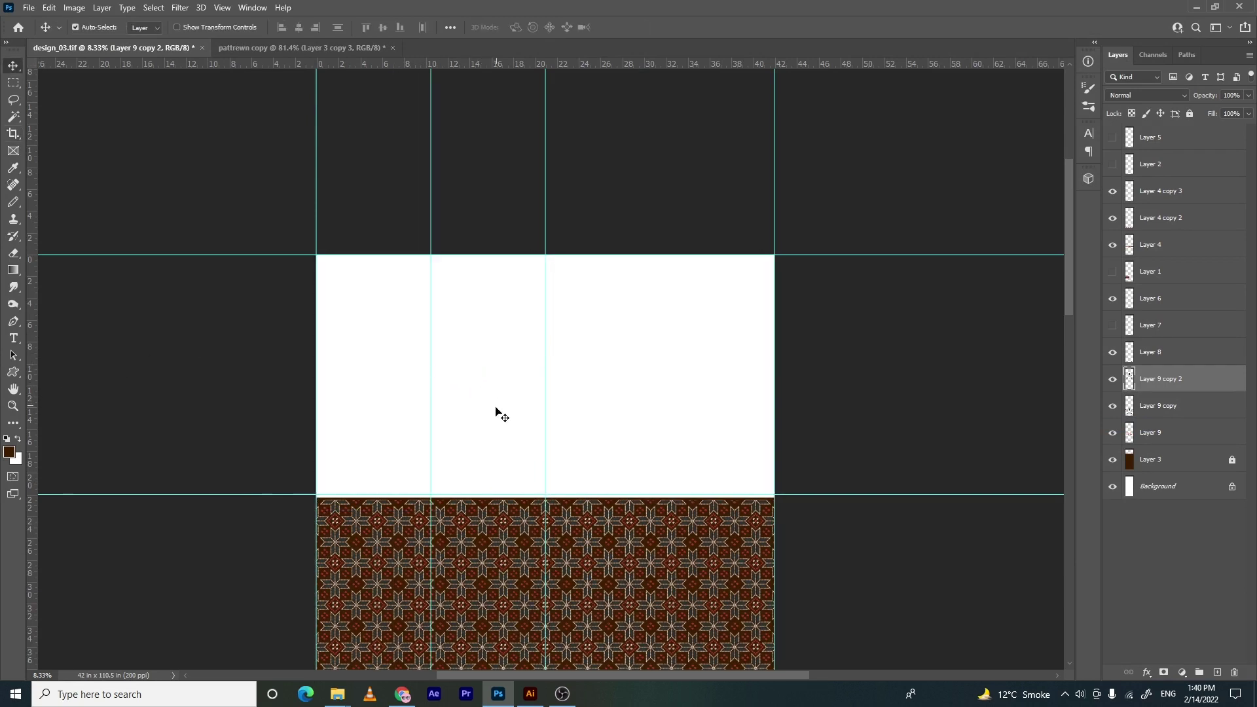
# Flip the upper section's borders, medallion band and star ground vertically together, putting the wide border just beneath the white extension
pyautogui.scroll(-3, 548, 275)
pyautogui.hscroll(-1, 547, 275)
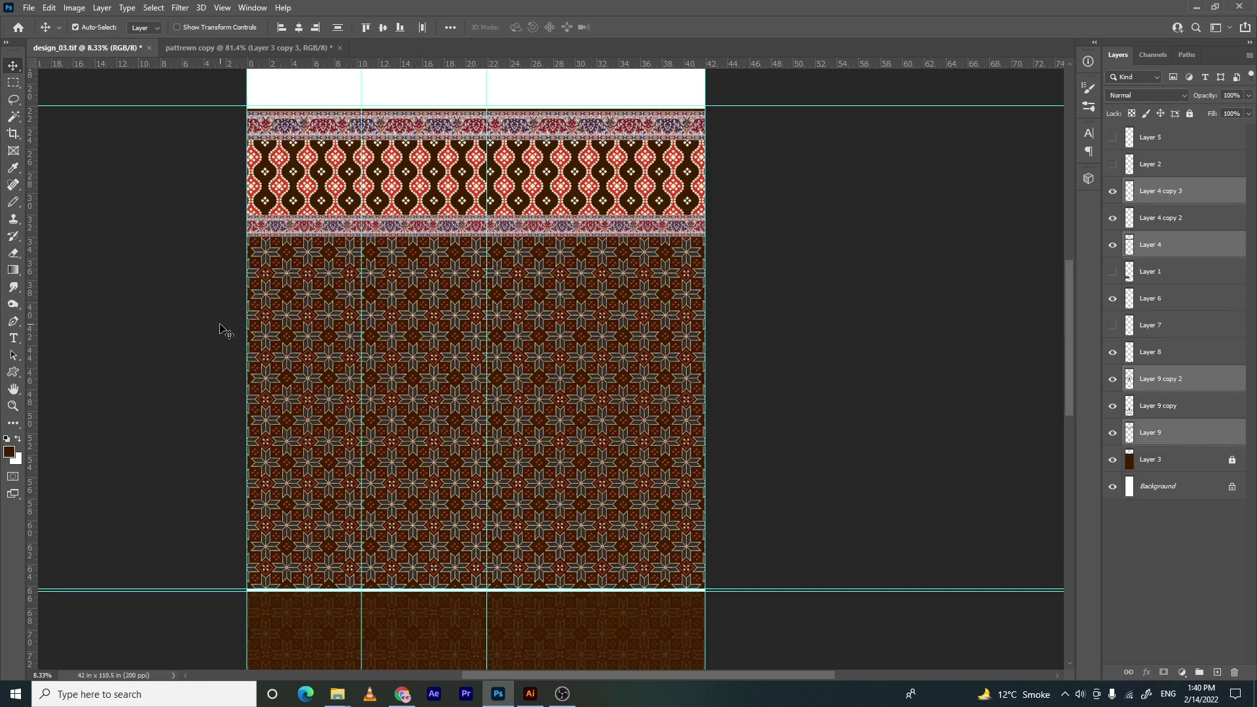
pyautogui.click(203, 301)
pyautogui.scroll(6, 262, 302)
pyautogui.hscroll(1, 262, 301)
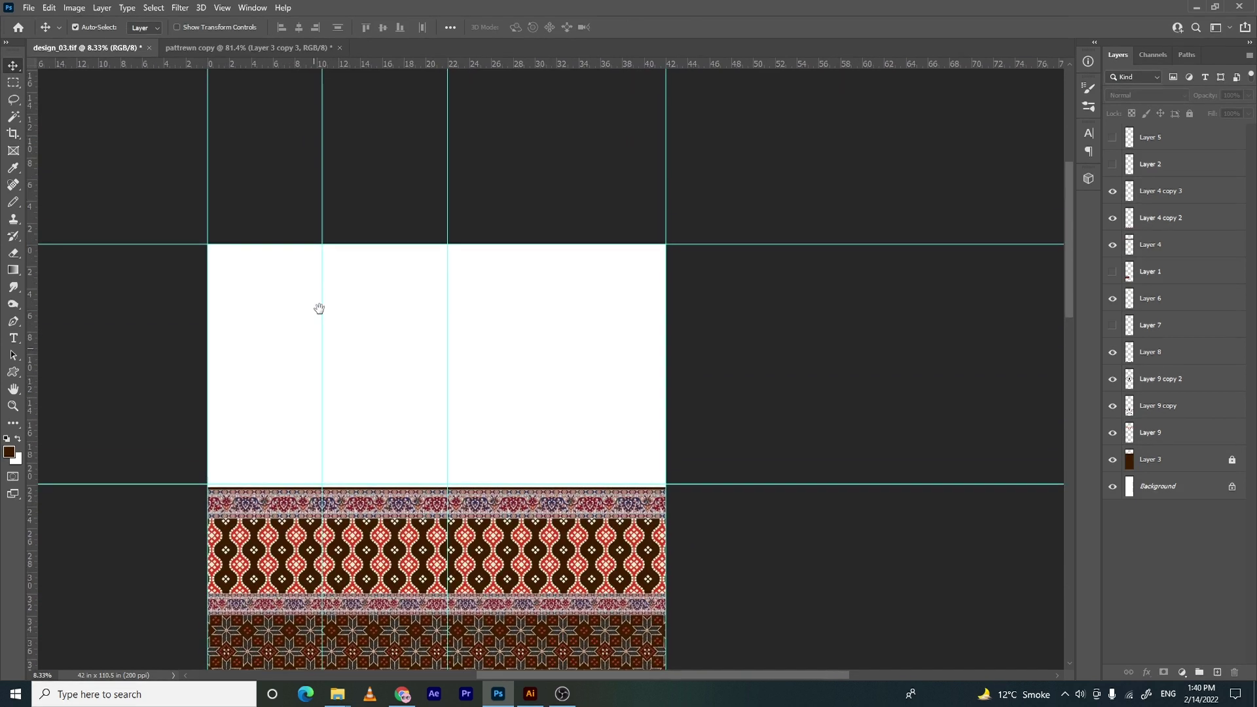
# Duplicate the wide floral border straight up into the white canvas extension
pyautogui.click(357, 504)
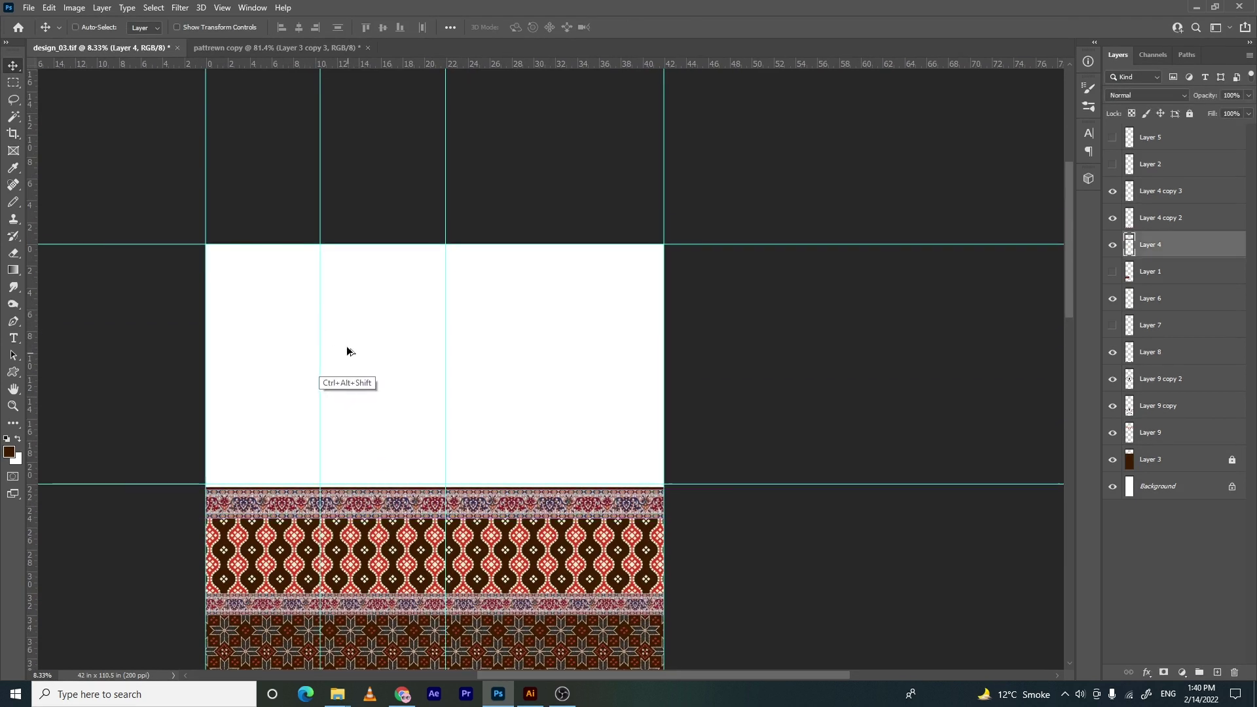
pyautogui.moveTo(367, 505); pyautogui.dragTo(354, 295)
pyautogui.hotkey('ctrl', 't')
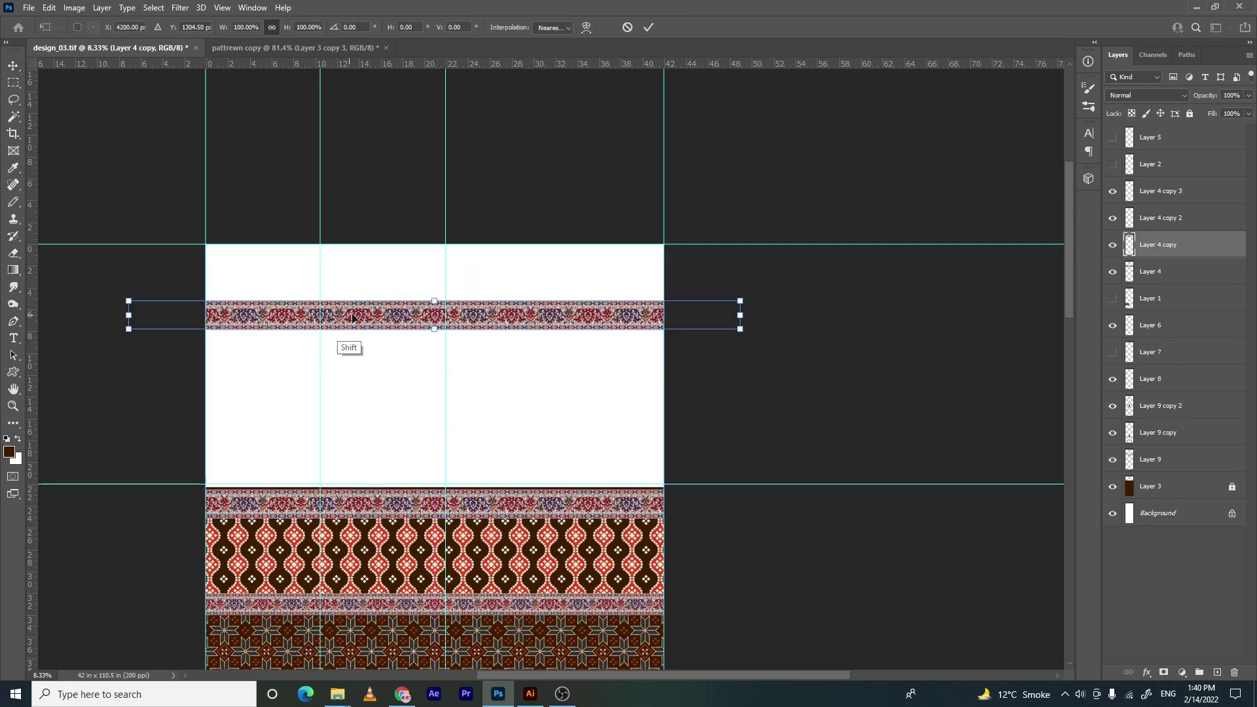
pyautogui.keyDown('ctrl'); pyautogui.click(320, 321); pyautogui.keyUp('ctrl')
pyautogui.keyDown('ctrl'); pyautogui.click(320, 321); pyautogui.keyUp('ctrl')
pyautogui.keyDown('ctrl'); pyautogui.click(320, 321); pyautogui.keyUp('ctrl')
pyautogui.keyDown('ctrl'); pyautogui.click(337, 339); pyautogui.keyUp('ctrl')
pyautogui.press('Return')
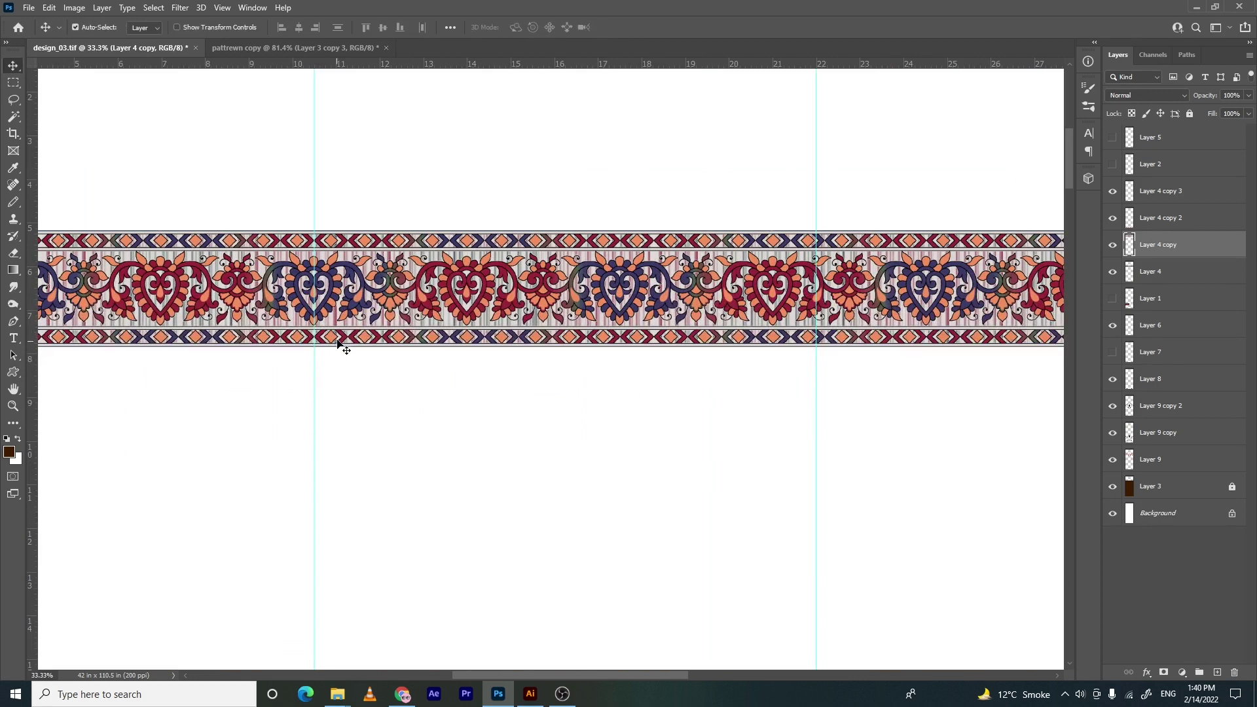
pyautogui.moveTo(412, 294); pyautogui.dragTo(277, 287)
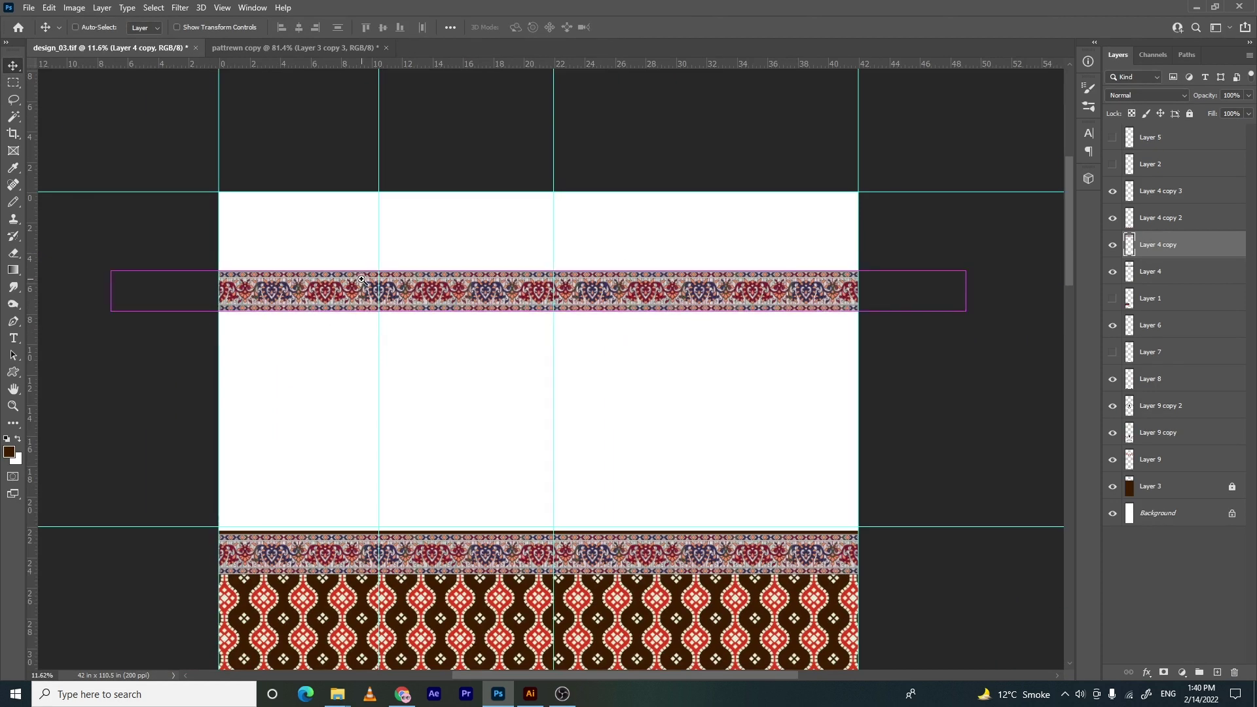
# Keep only the part of the copied border left of the middle guide and align it with the canvas's upper edge
pyautogui.press('m')
pyautogui.moveTo(549, 237); pyautogui.dragTo(80, 440)
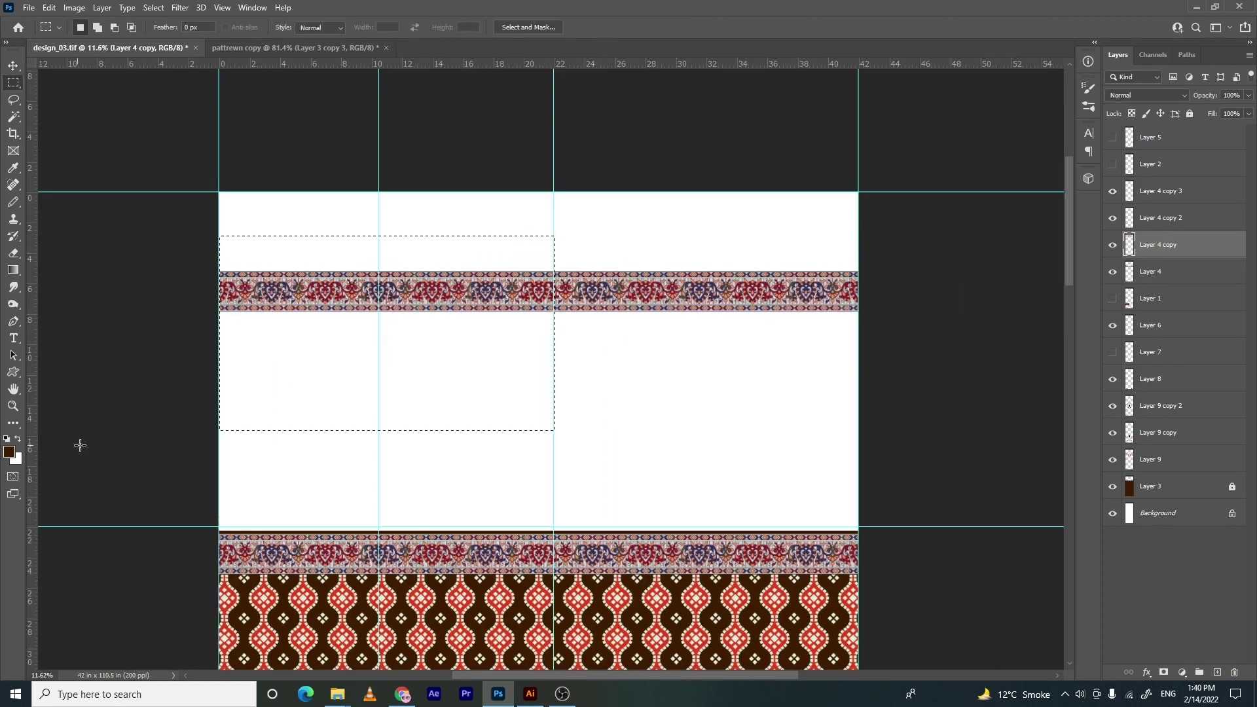
pyautogui.hotkey('ctrl', 'j')
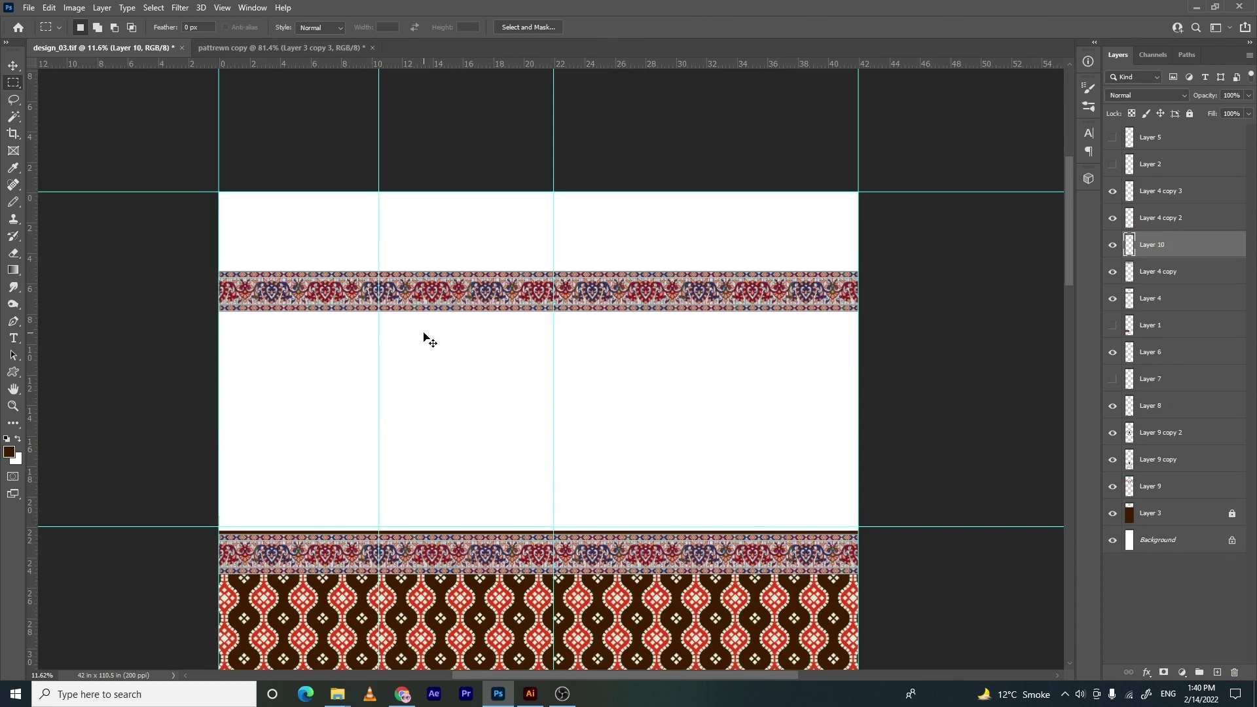
pyautogui.click(1155, 271)
pyautogui.press('Delete')
pyautogui.press('v')
pyautogui.moveTo(497, 260); pyautogui.dragTo(468, 225)
# Try to fill the right side with a horizontally flipped copy of the border strip, and undo it
pyautogui.hotkey('alt', 'e')
pyautogui.hotkey('alt', 'a')
pyautogui.hotkey('alt', 'h')
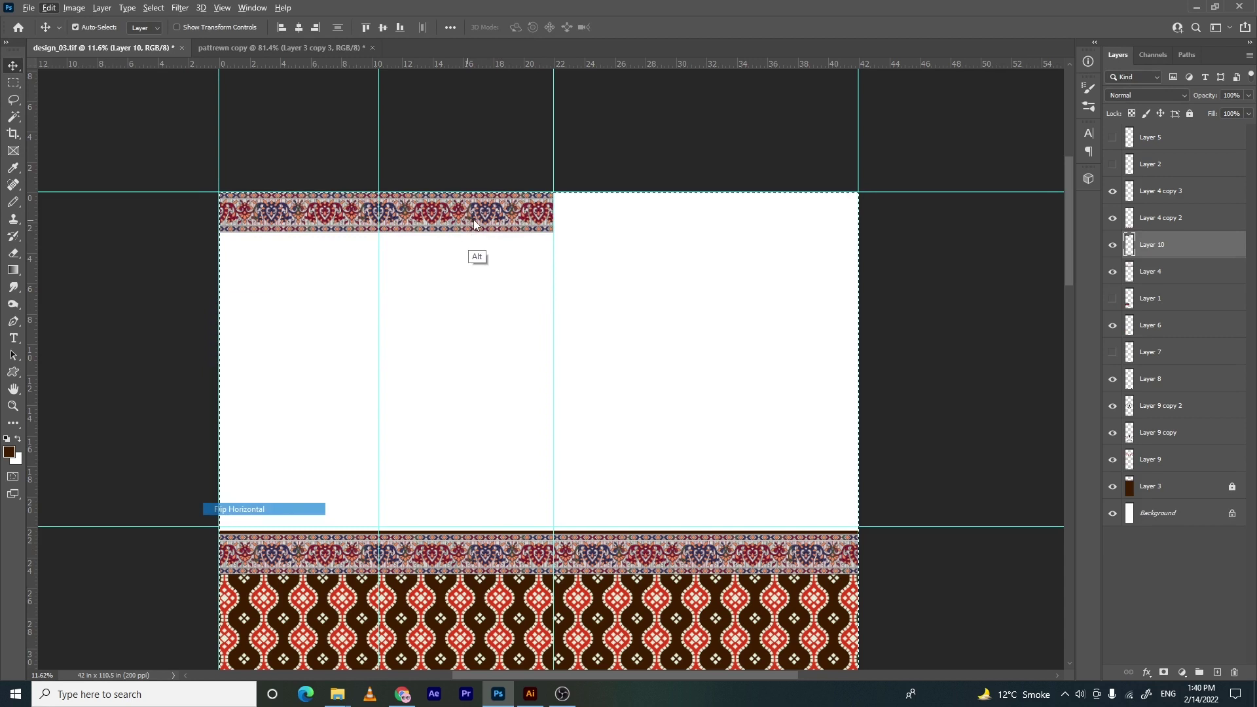
pyautogui.hotkey('ctrl', 'd')
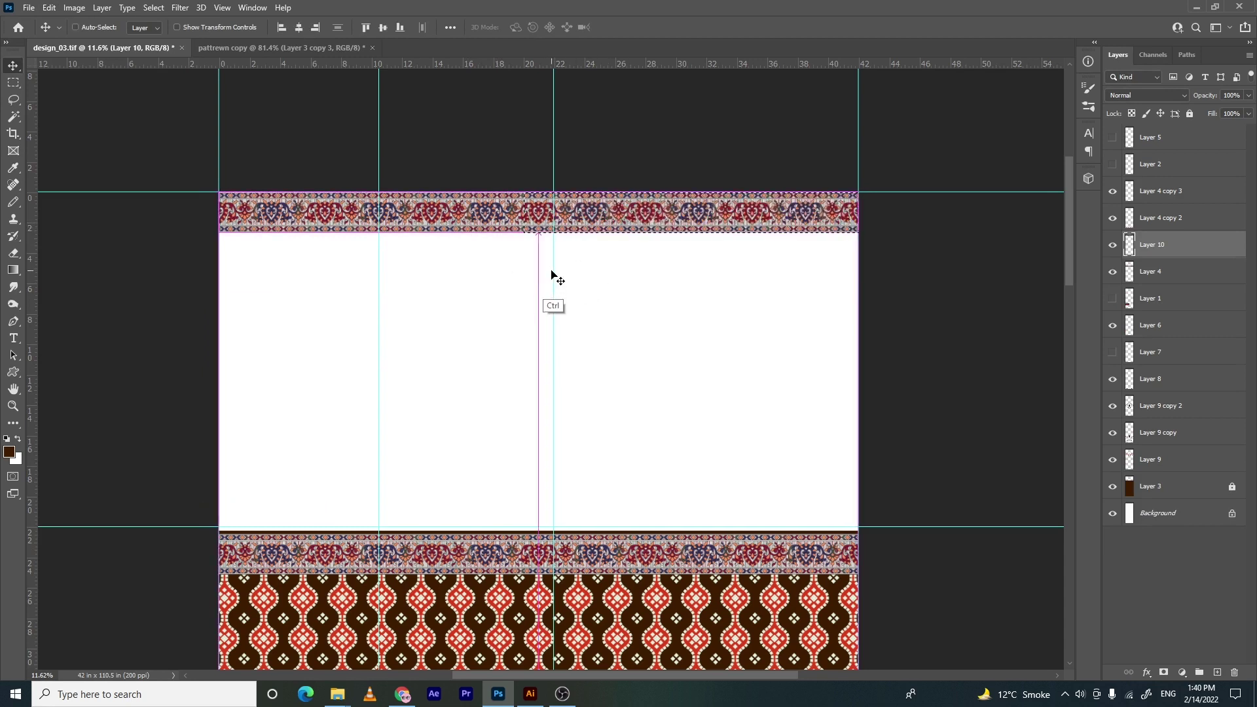
pyautogui.hotkey('ctrl', 'z')
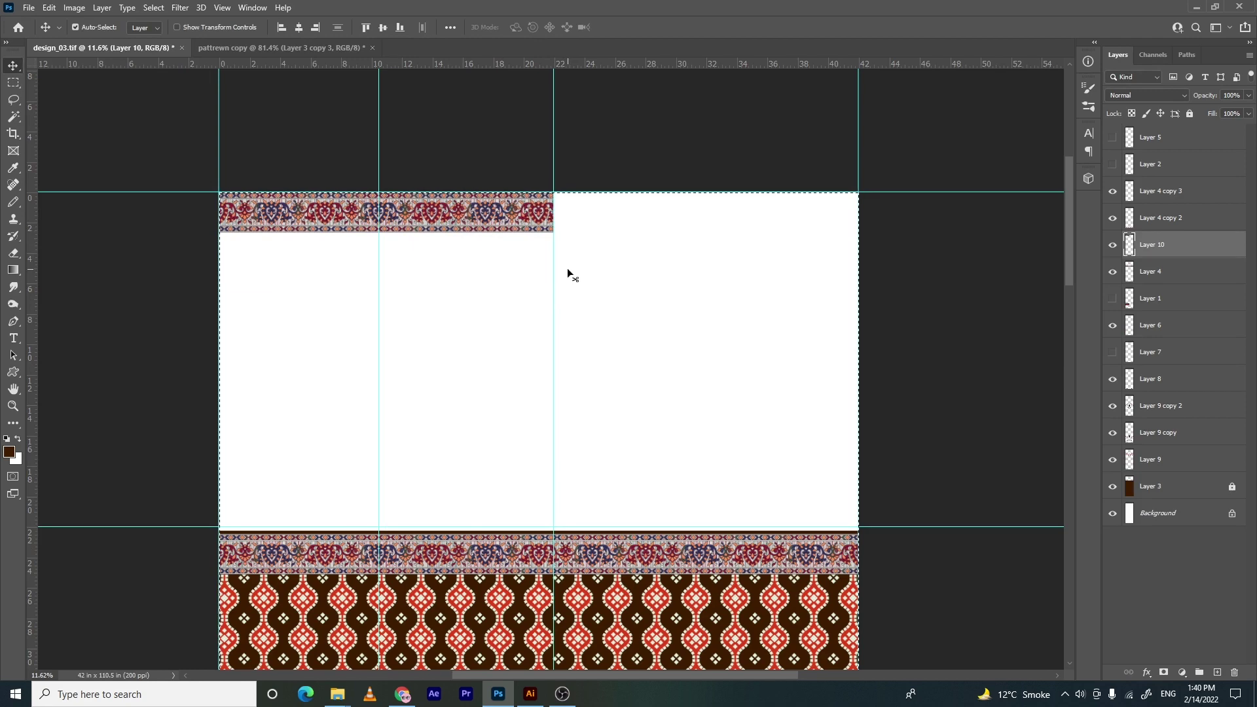
# Move the middle vertical guide to the exact horizontal centre of the canvas
pyautogui.scroll(-15, 566, 289)
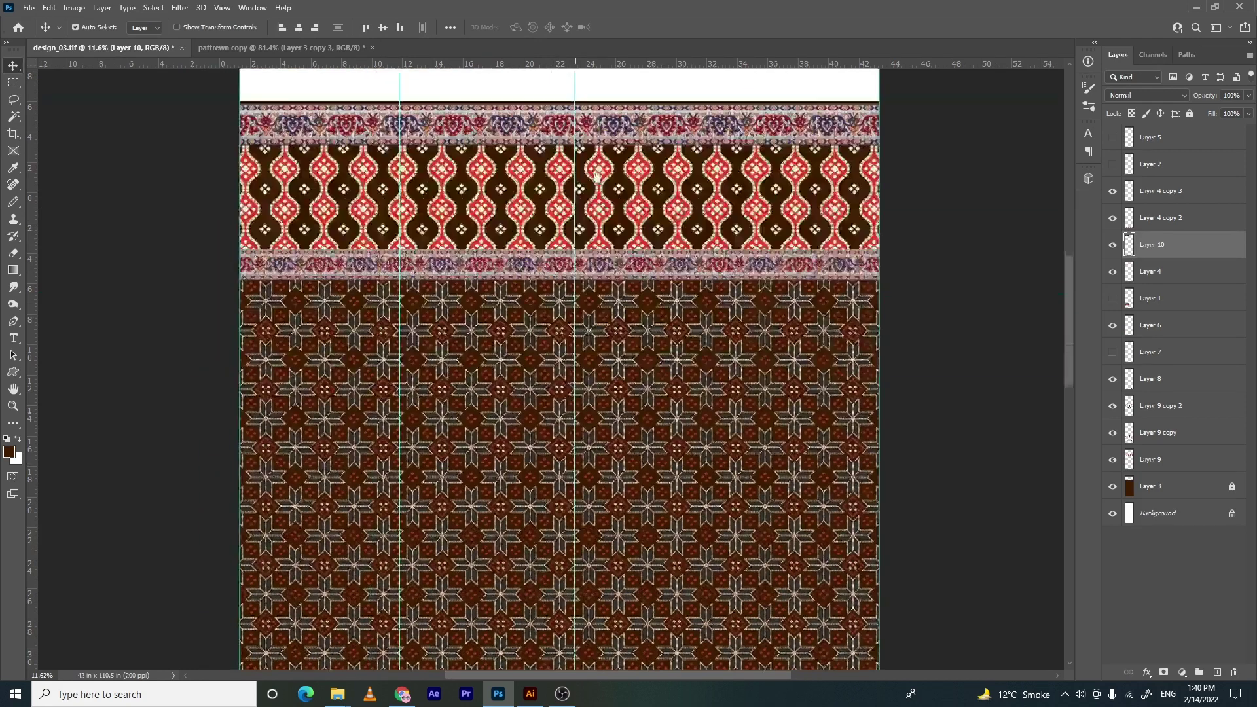
pyautogui.scroll(15, 561, 195)
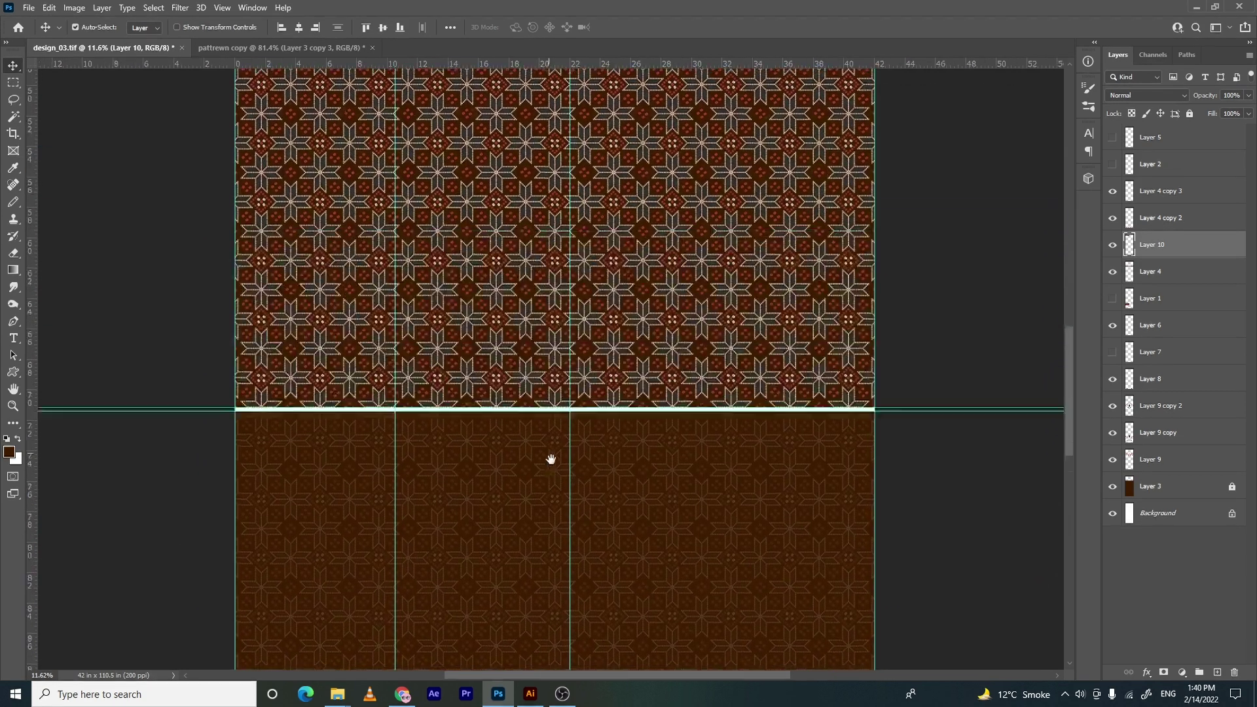
pyautogui.press('c')
pyautogui.press('v')
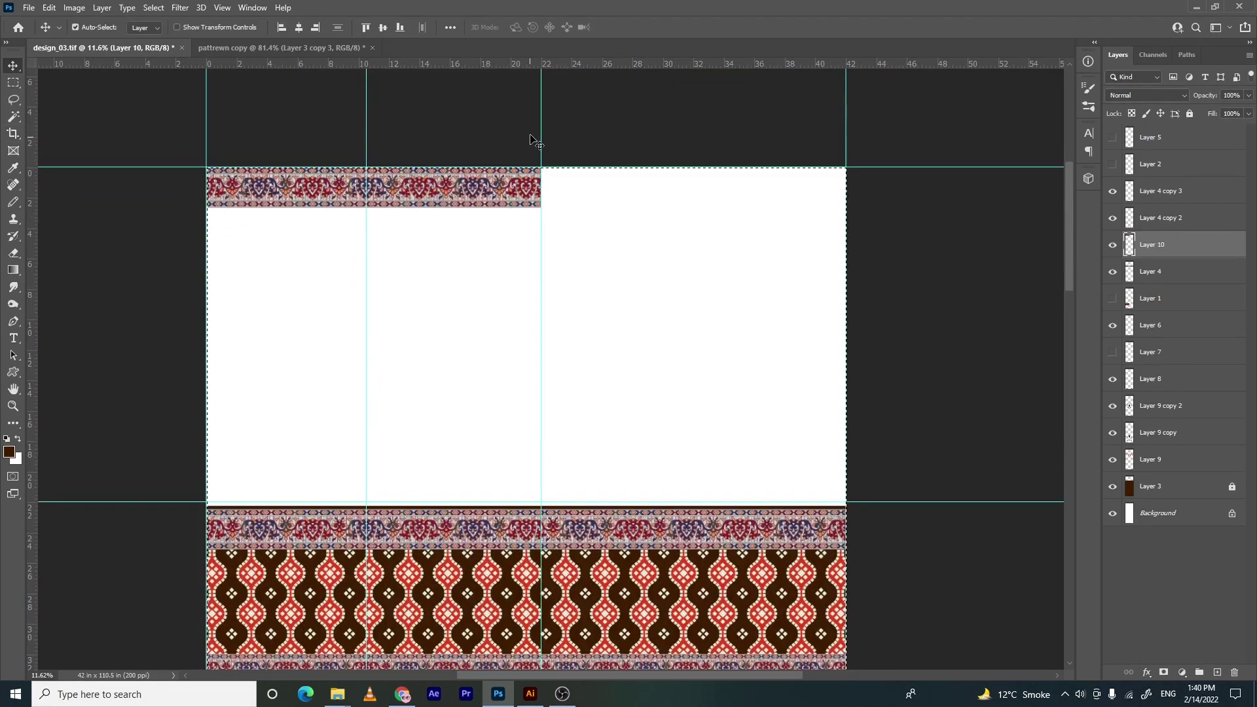
pyautogui.moveTo(542, 127)
pyautogui.mouseDown()
pyautogui.moveTo(524, 132)
pyautogui.moveTo(620, 312)
pyautogui.mouseUp()
# Trim the uppermost border strip at the centre guide and fill the right half with a horizontally flipped copy
pyautogui.hotkey('ctrl', 'd')
pyautogui.press('m')
pyautogui.press('Delete')
pyautogui.hotkey('ctrl', 'a')
pyautogui.hotkey('alt', 'e')
pyautogui.press('a')
pyautogui.press('Return')
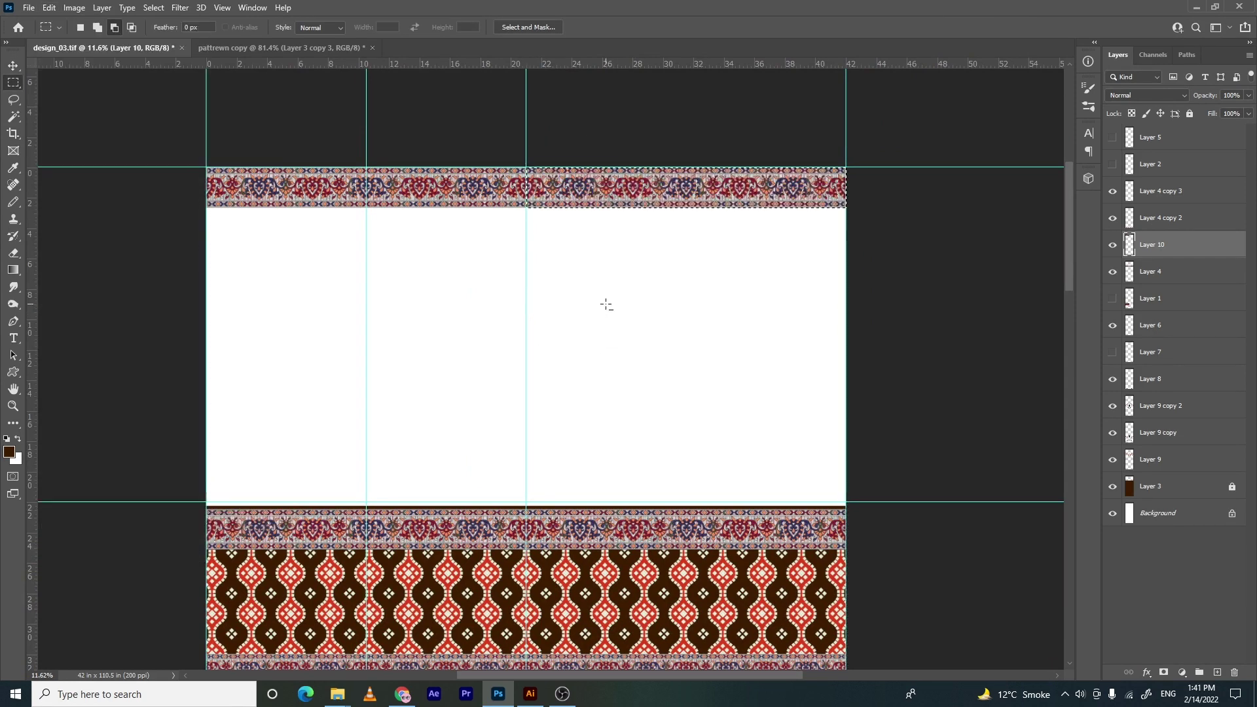
pyautogui.moveTo(536, 461); pyautogui.dragTo(559, 286)
pyautogui.moveTo(523, 165); pyautogui.dragTo(519, 339)
pyautogui.hotkey('ctrl', 'd')
pyautogui.press('v')
pyautogui.moveTo(497, 246); pyautogui.dragTo(497, 330)
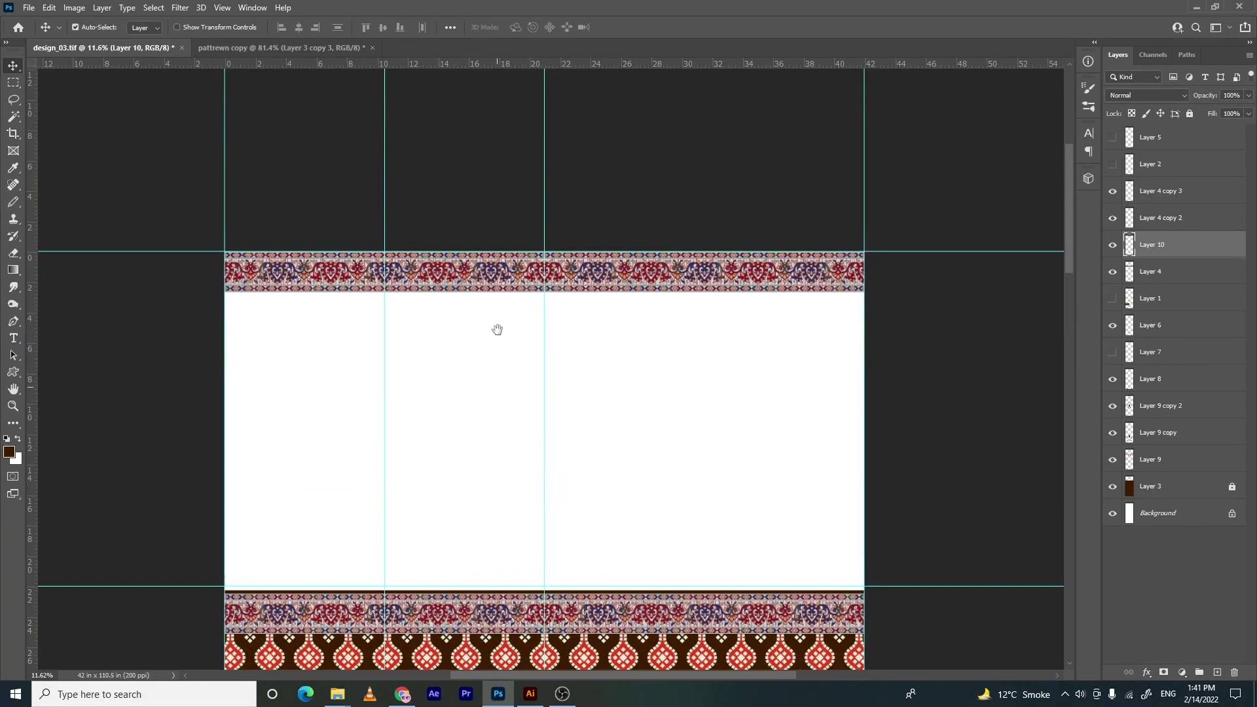
# Duplicate the medallion band into the white extension, directly beneath the uppermost floral border
pyautogui.scroll(-3, 498, 274)
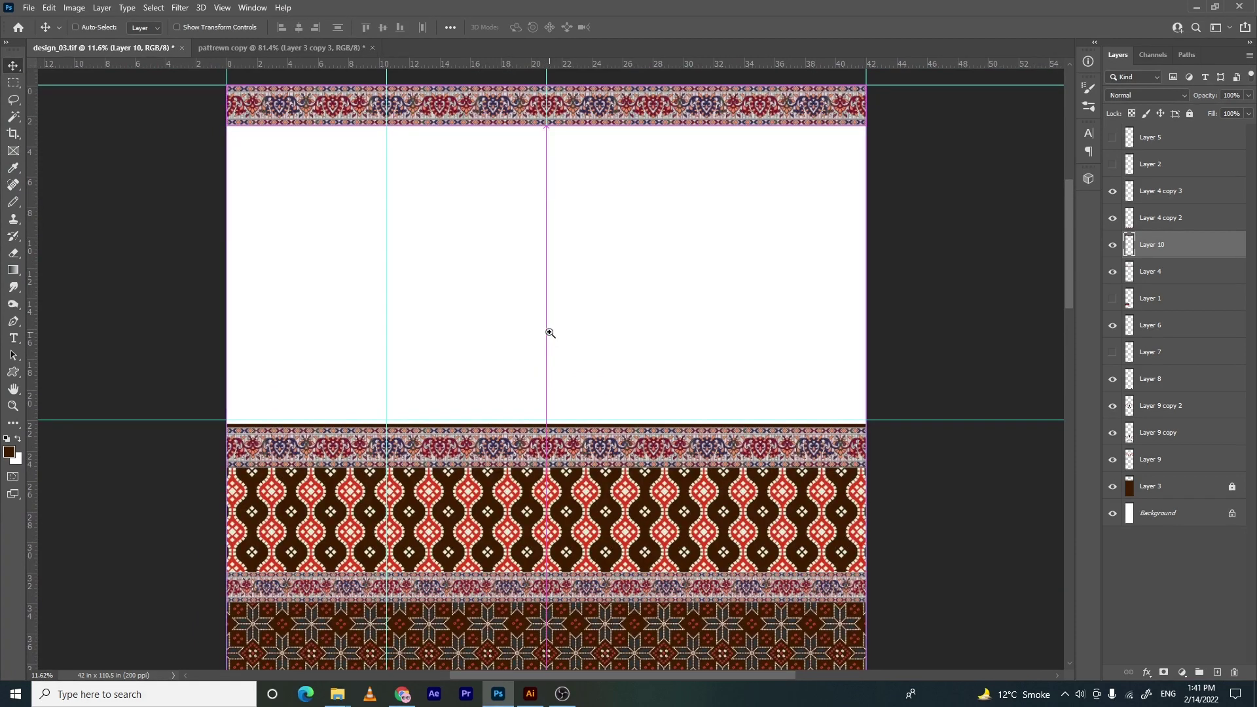
pyautogui.press('ctrl')
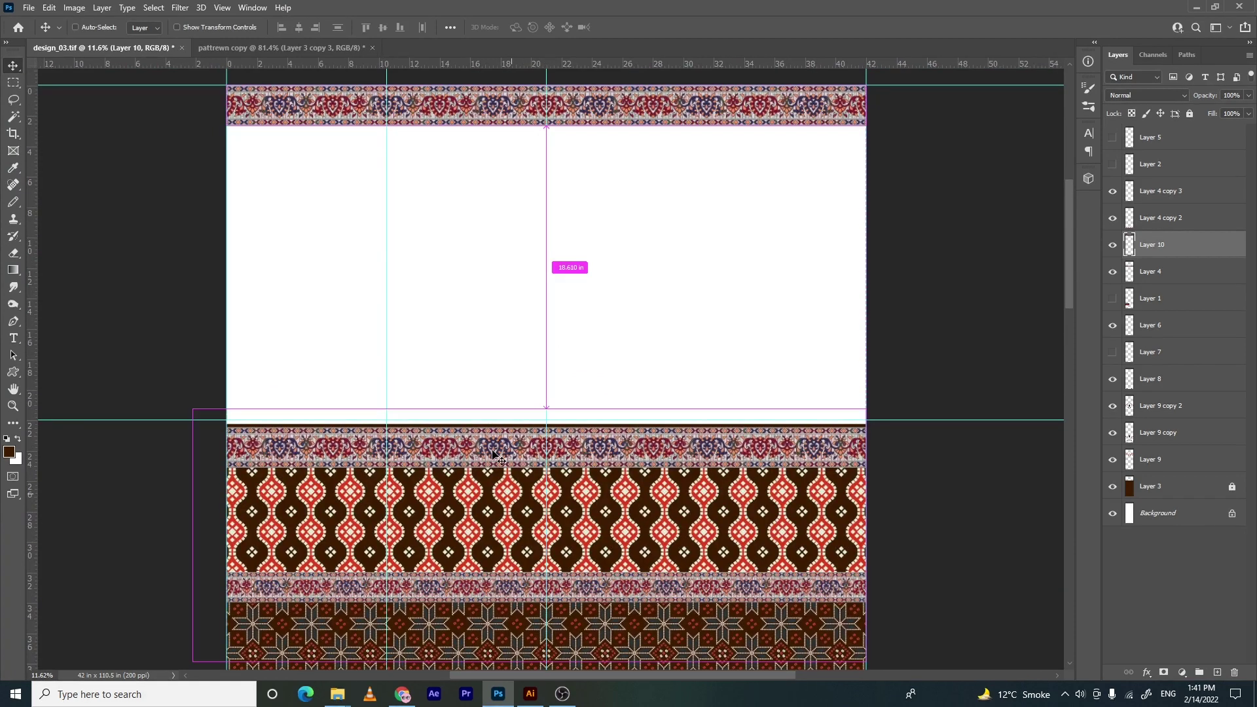
pyautogui.press('m')
pyautogui.scroll(2, 492, 491)
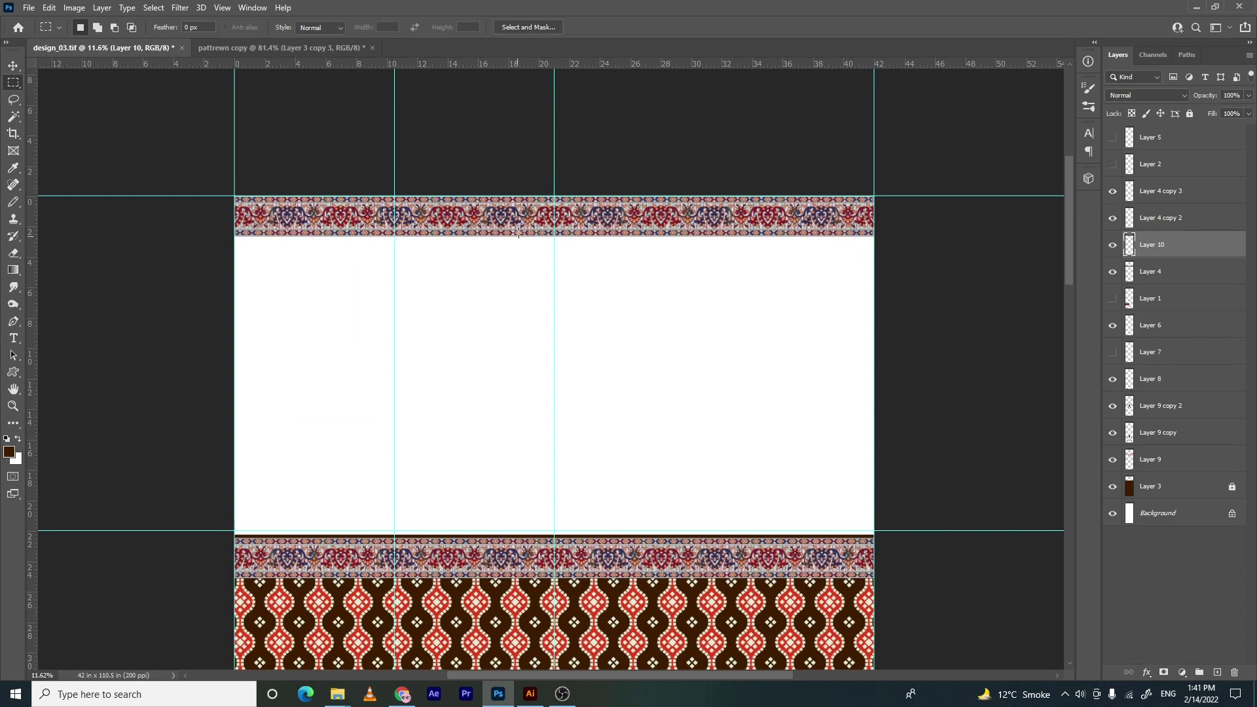
pyautogui.press('ctrl')
pyautogui.moveTo(536, 612); pyautogui.dragTo(551, 274)
# Fill the white extension on unlocked Layer 3 with the design's dark brown and lock the layer again
pyautogui.press('i')
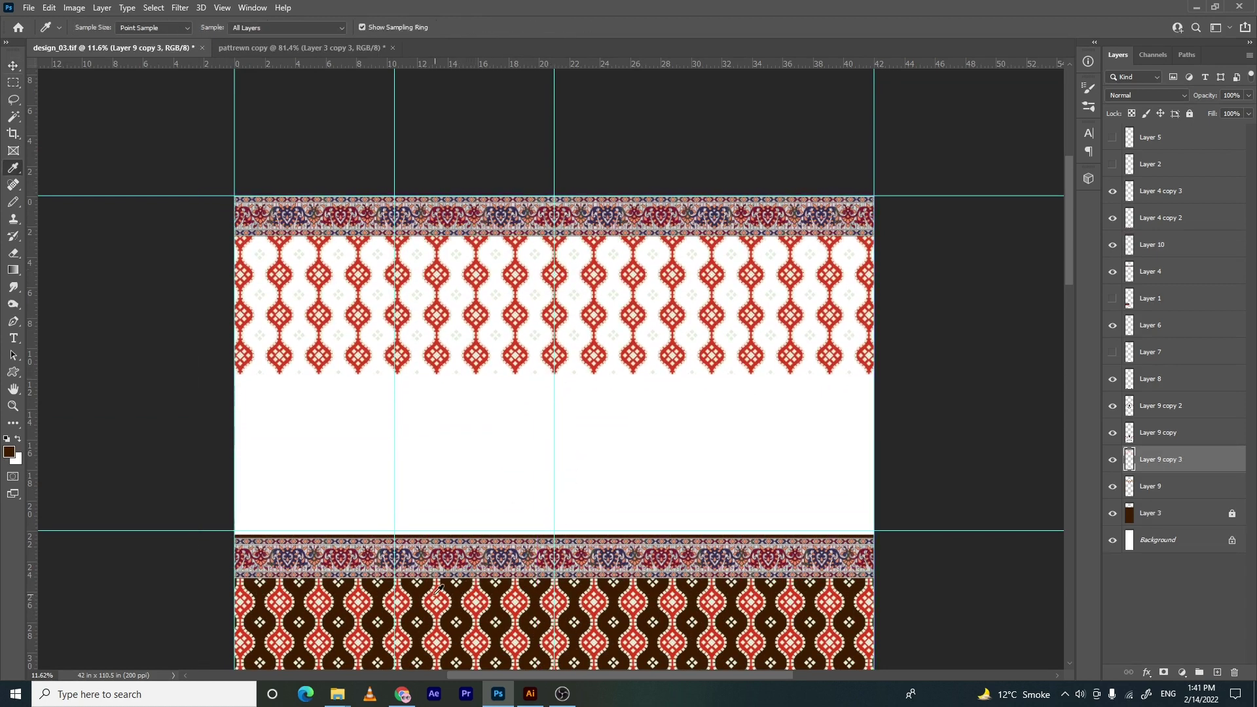
pyautogui.click(1161, 524)
pyautogui.press('m')
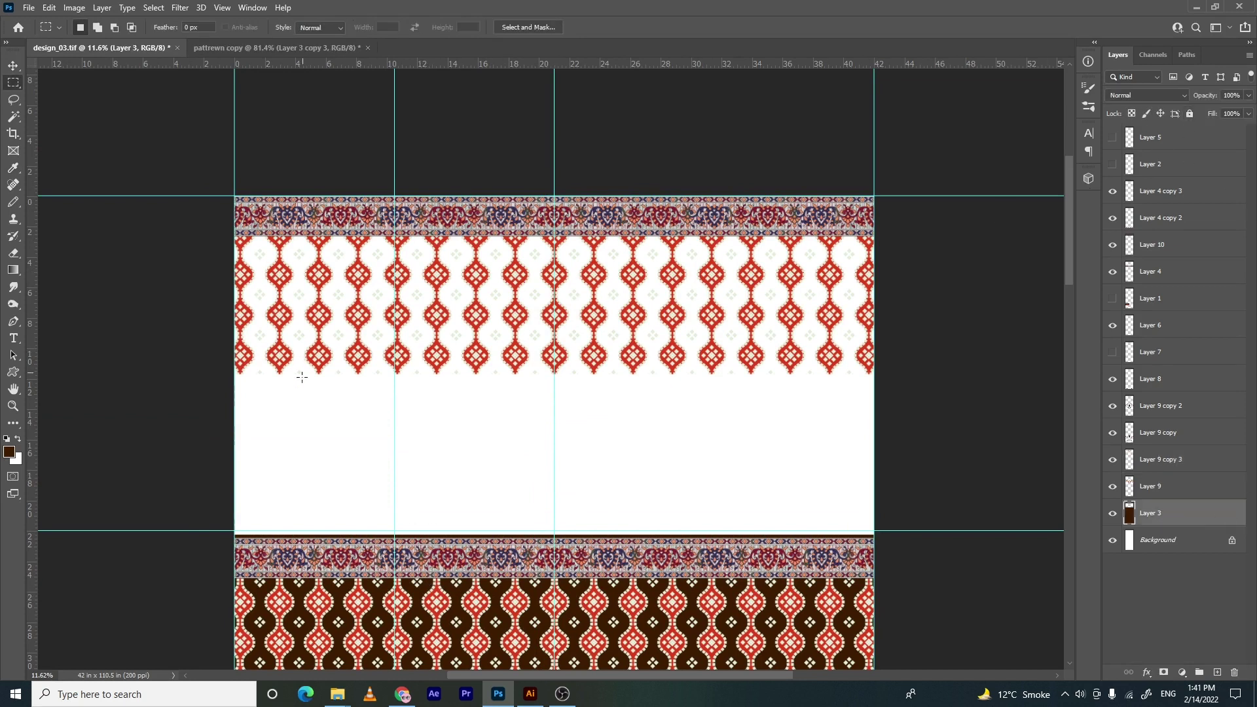
pyautogui.moveTo(232, 528); pyautogui.dragTo(1018, 101)
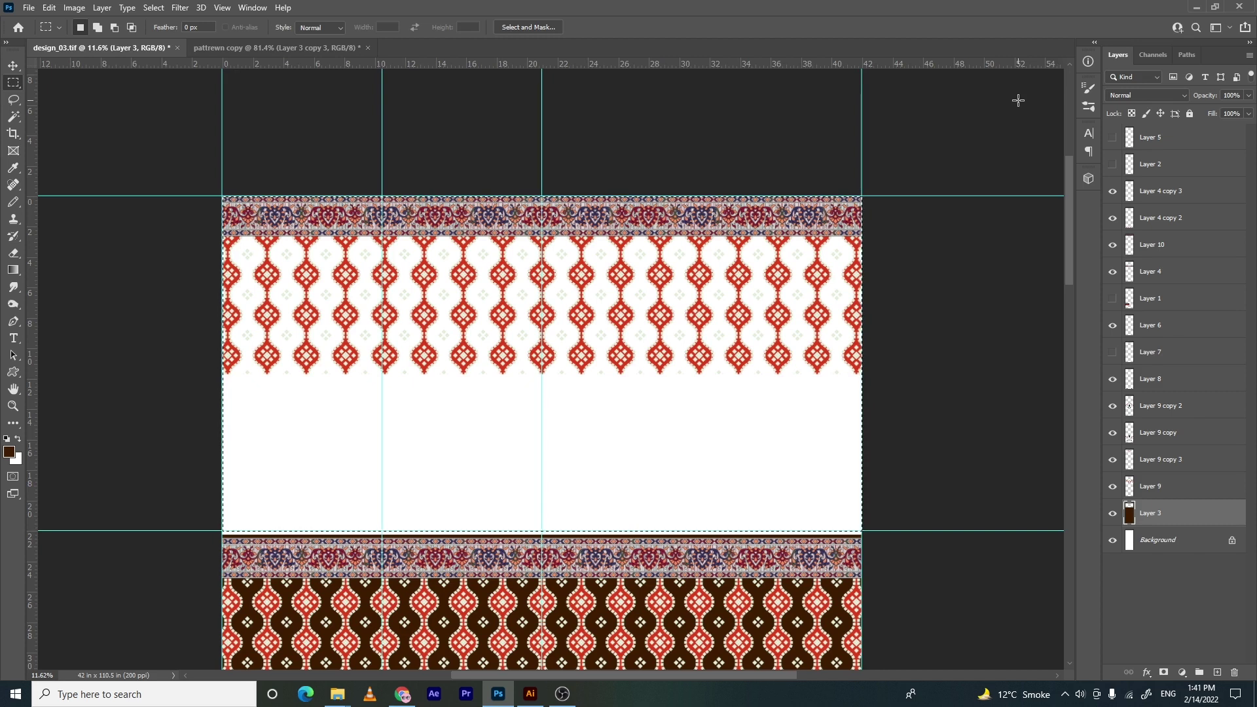
pyautogui.hotkey('alt', 'BackSpace')
pyautogui.hotkey('ctrl', 'd')
pyautogui.press('v')
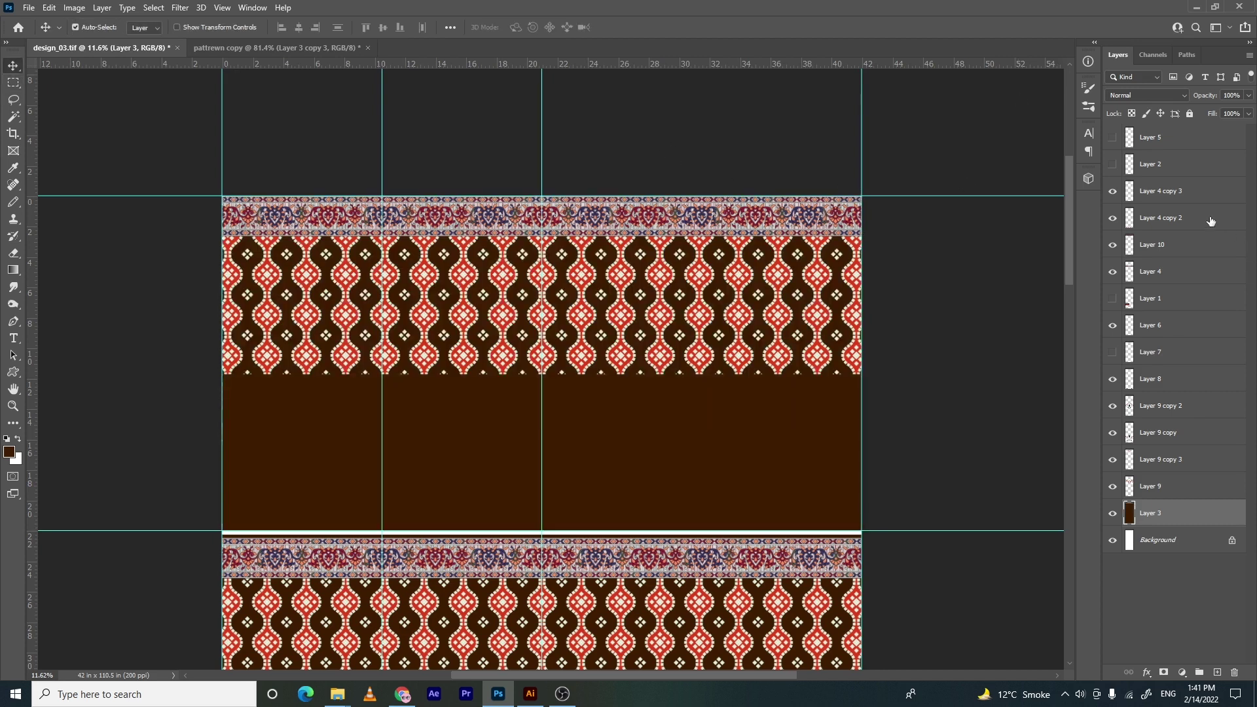
pyautogui.click(1189, 114)
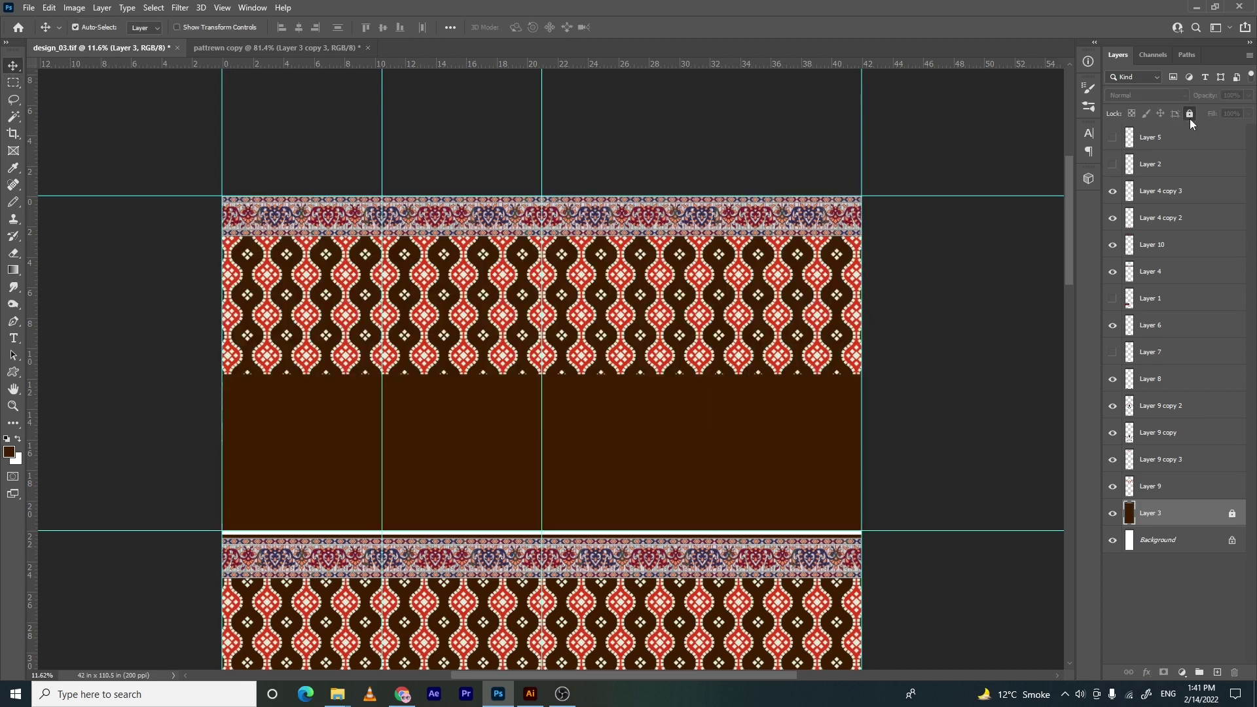
# Delete the medallion band copy directly beneath the uppermost floral border
pyautogui.click(424, 278)
pyautogui.hotkey('ctrl', 't')
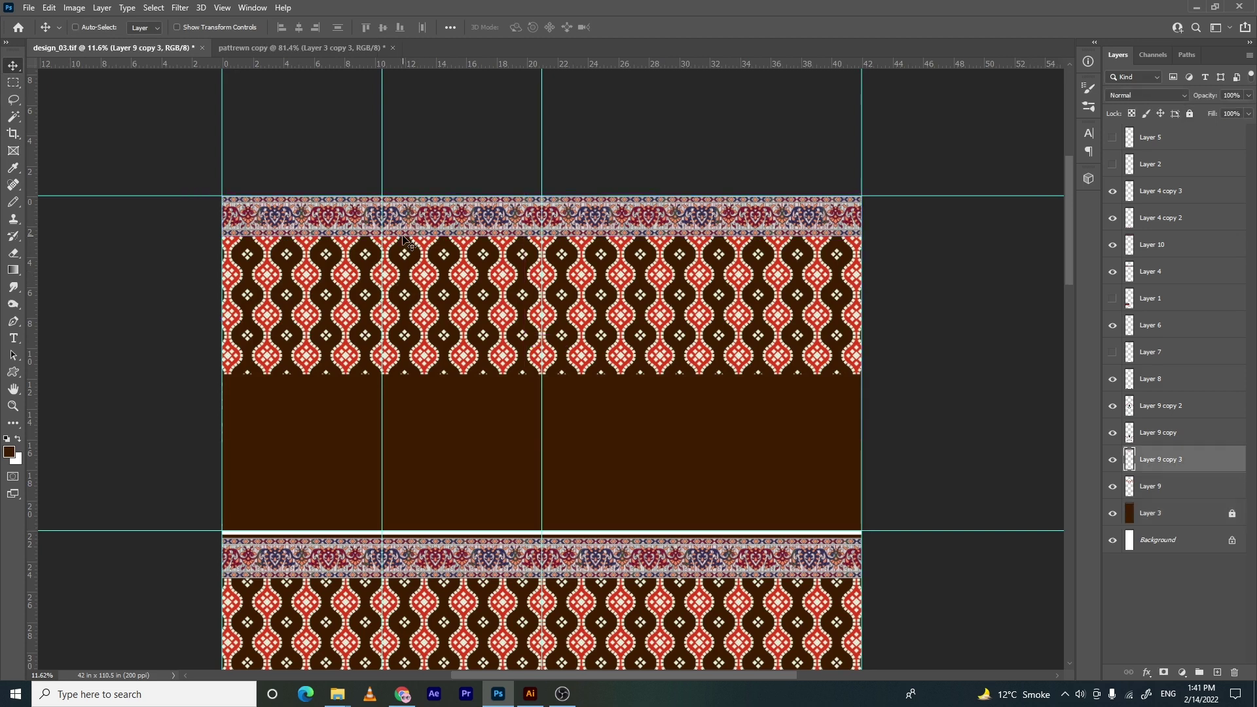
pyautogui.rightClick(419, 248)
pyautogui.press('Escape')
pyautogui.press('Escape')
pyautogui.press('Delete')
# Marquee a block about 17 inches wide from the upper section's left edge and fill it with the medallion pattern on a new layer
pyautogui.press('m')
pyautogui.moveTo(481, 196); pyautogui.dragTo(209, 691)
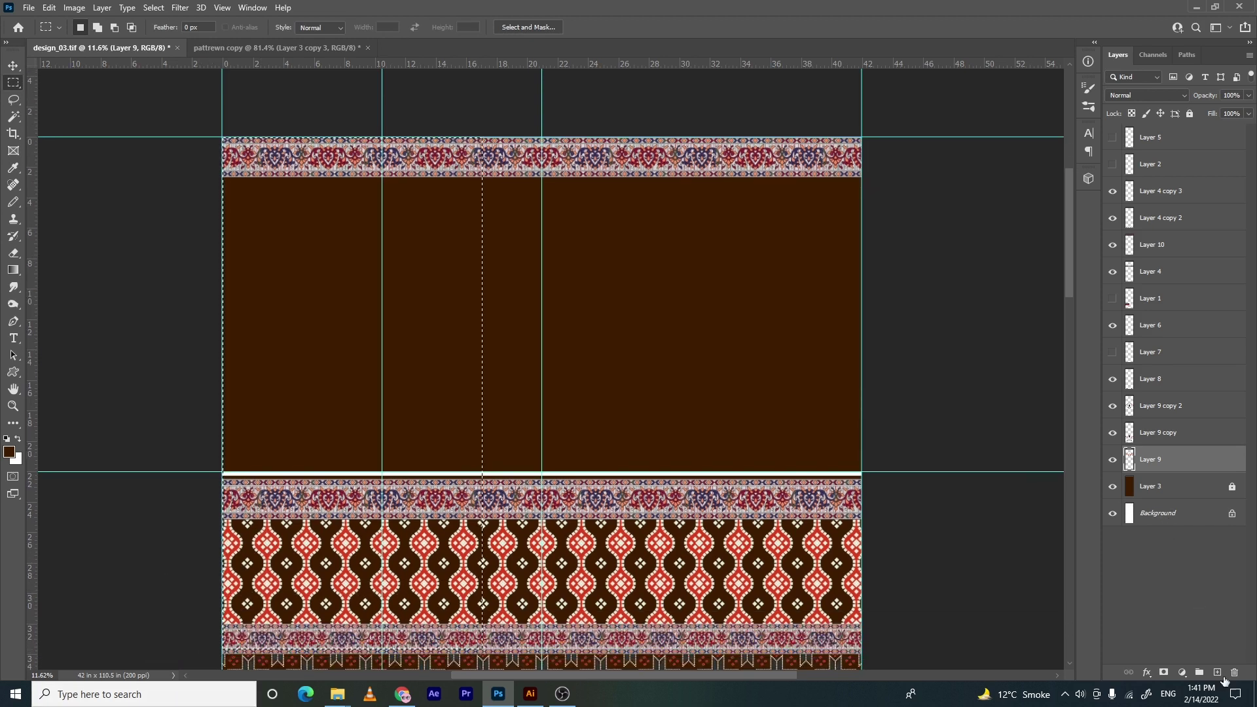
pyautogui.click(1217, 672)
pyautogui.hotkey('shift', 'F5')
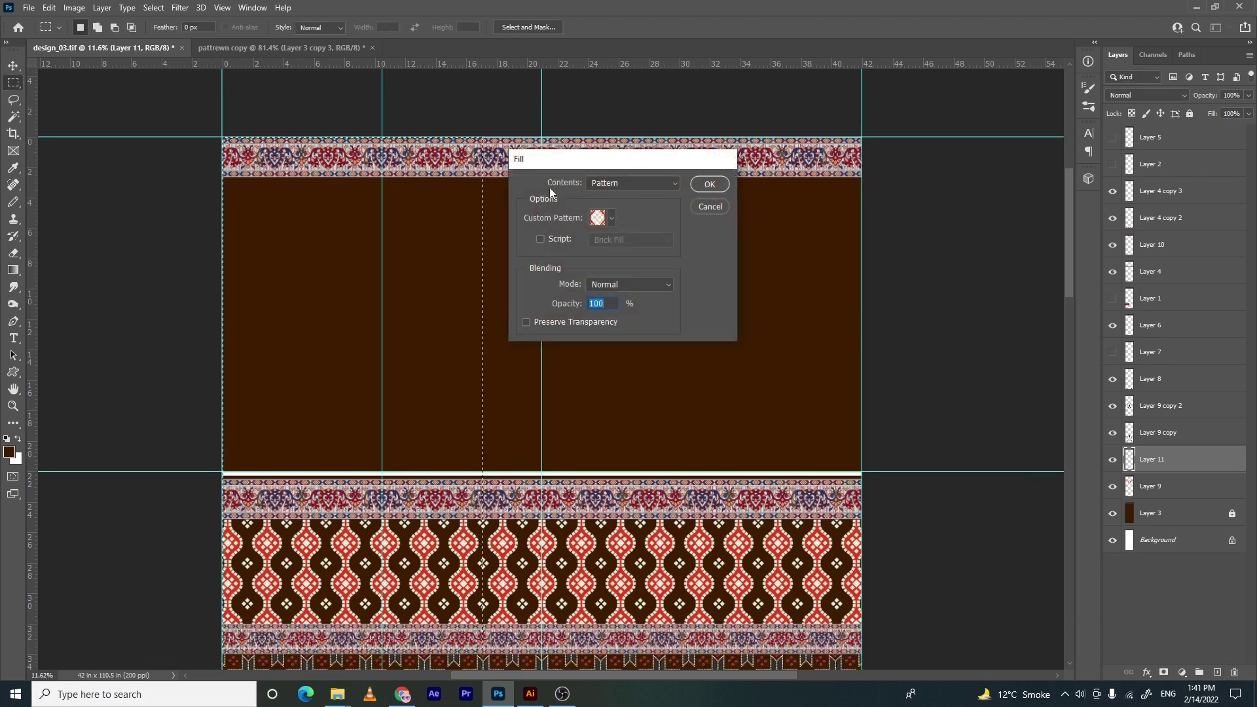
pyautogui.press('Return')
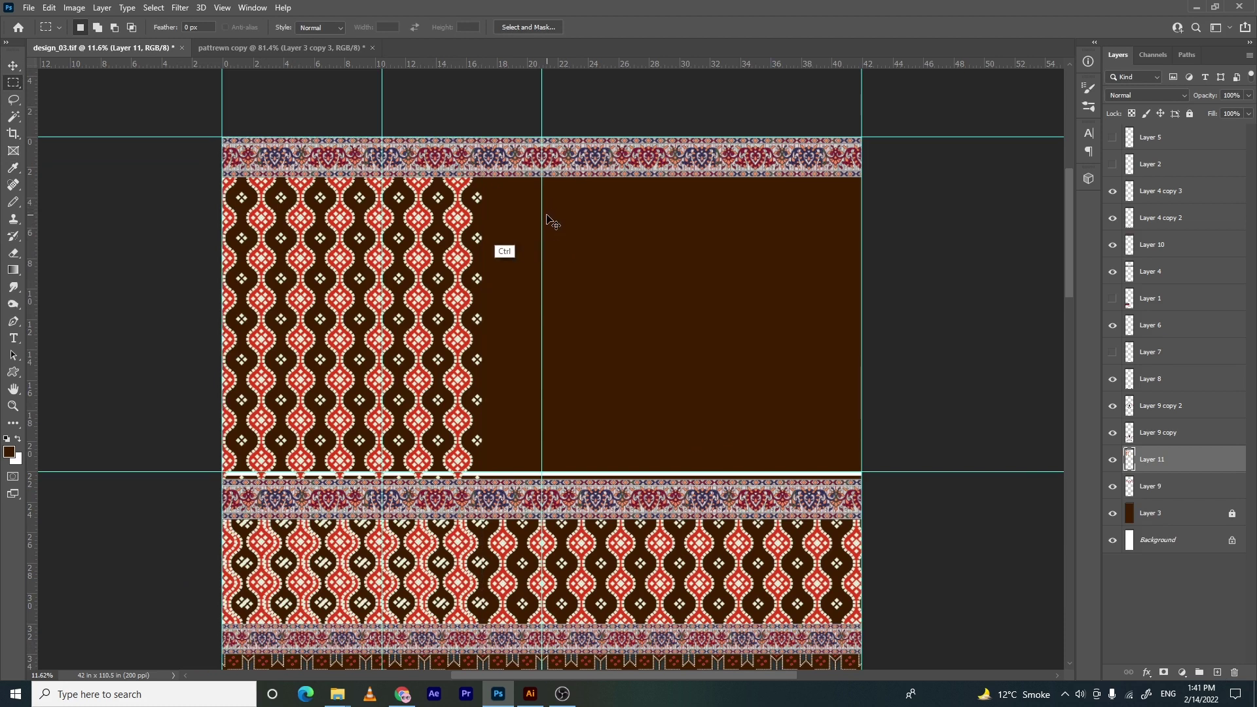
# Rotate the new medallion pattern block 90 degrees and position it beneath the uppermost floral border against the canvas's left edge
pyautogui.hotkey('ctrl', 't')
pyautogui.rightClick(390, 268)
pyautogui.click(432, 449)
pyautogui.moveTo(396, 336); pyautogui.dragTo(458, 131)
pyautogui.moveTo(441, 254); pyautogui.dragTo(388, 249)
pyautogui.keyDown('ctrl'); pyautogui.click(344, 286); pyautogui.keyUp('ctrl')
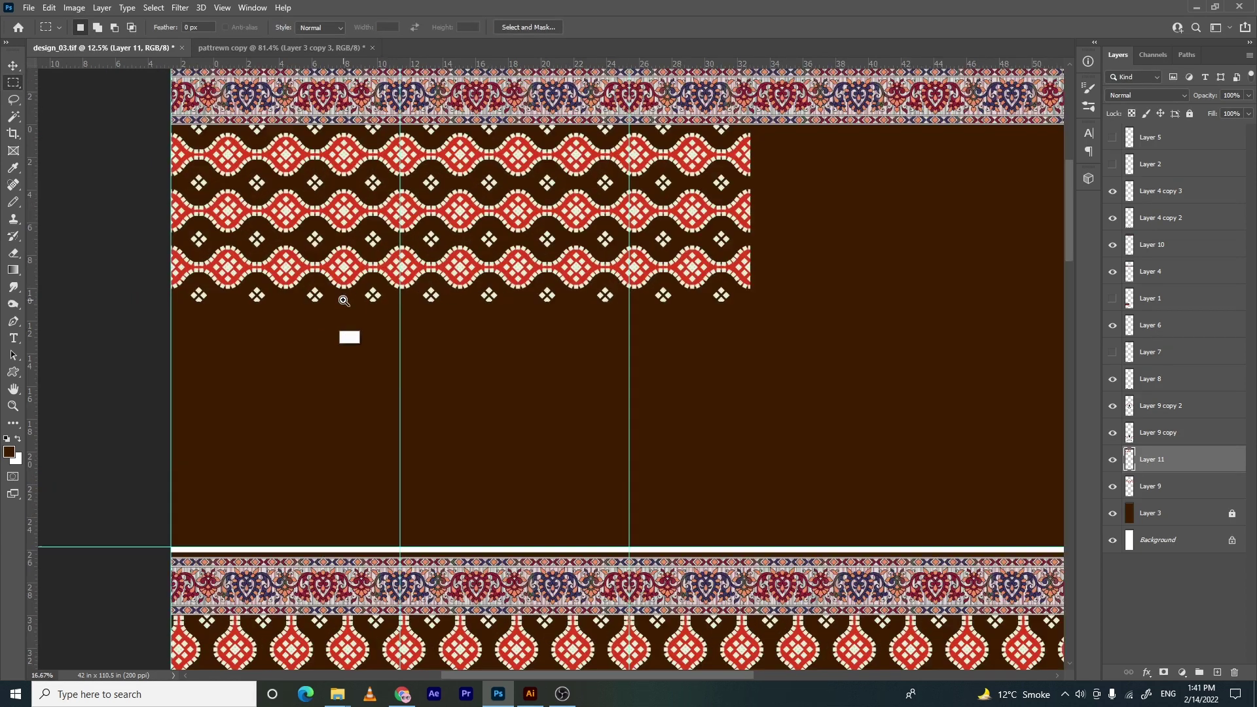
# Lasso the lowest row of small four-diamond motifs in the rotated pattern and delete it, then deselect
pyautogui.press('l')
pyautogui.keyDown('ctrl'); pyautogui.click(184, 282); pyautogui.keyUp('ctrl')
pyautogui.keyDown('ctrl'); pyautogui.click(186, 281); pyautogui.keyUp('ctrl')
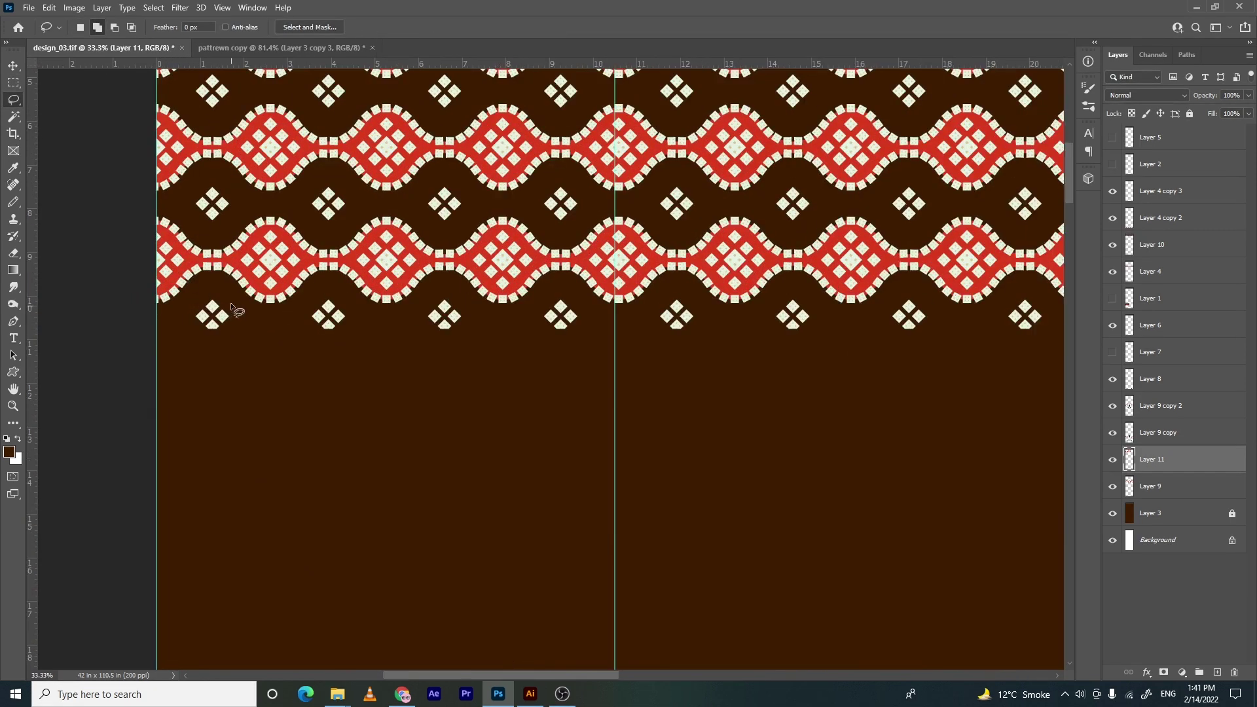
pyautogui.moveTo(335, 293); pyautogui.dragTo(297, 330)
pyautogui.moveTo(155, 496); pyautogui.dragTo(151, 476)
pyautogui.moveTo(684, 409); pyautogui.dragTo(401, 427)
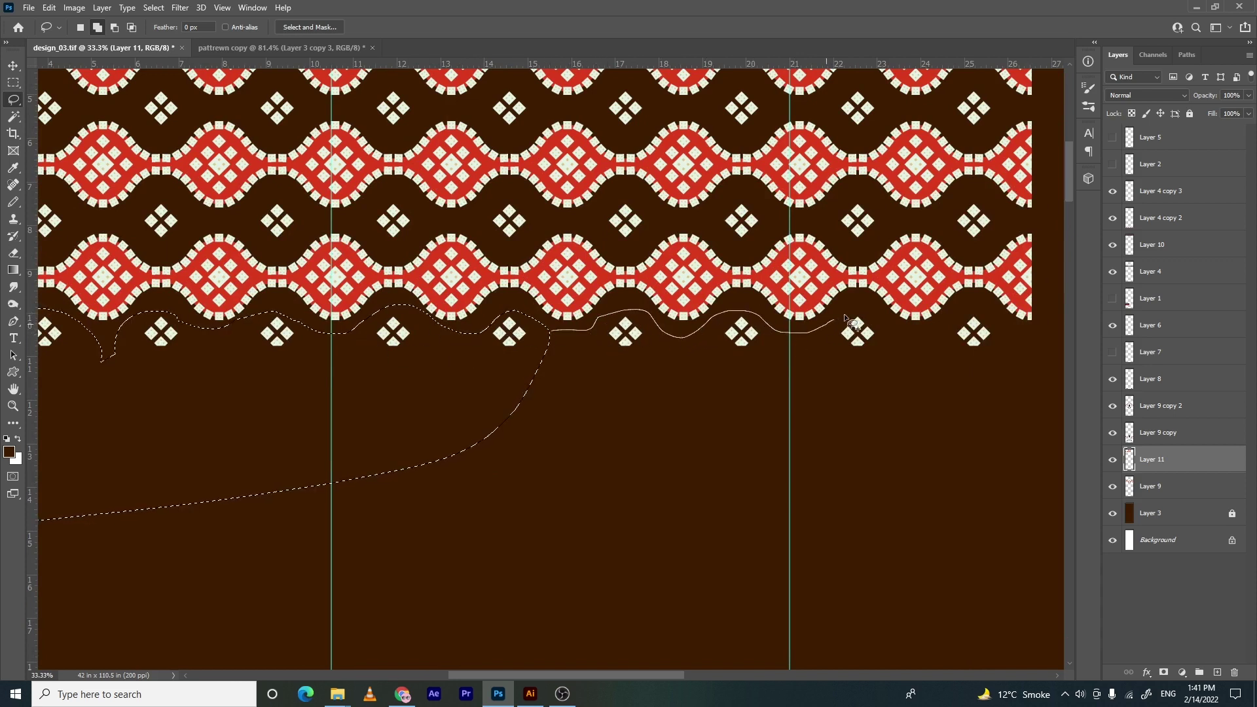
pyautogui.moveTo(1016, 386)
pyautogui.mouseDown()
pyautogui.moveTo(575, 572)
pyautogui.moveTo(357, 481)
pyautogui.mouseUp()
pyautogui.hscroll(-2, 490, 376)
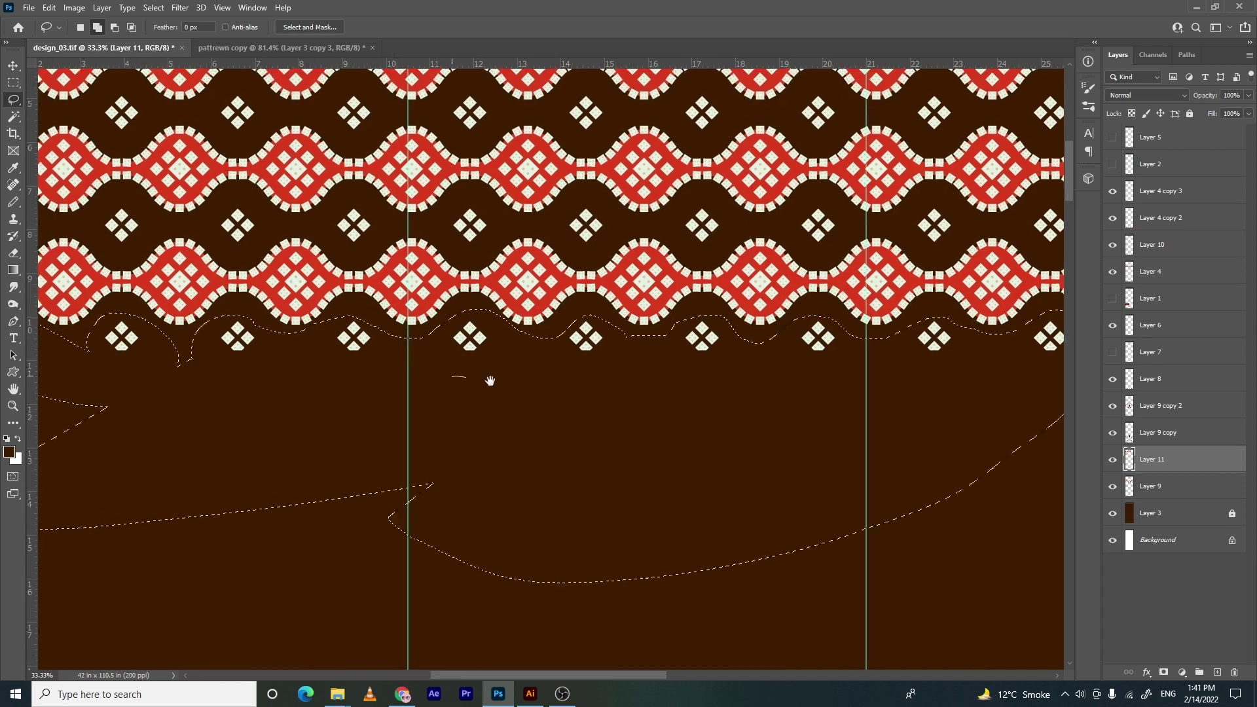
pyautogui.hotkey('ctrl', 'd')
# Shift the rotated pattern horizontally until a medallion is centred exactly on the quarter-width guide
pyautogui.moveTo(365, 330); pyautogui.dragTo(567, 406)
pyautogui.keyDown('ctrl'); pyautogui.click(613, 394); pyautogui.keyUp('ctrl')
pyautogui.keyDown('ctrl'); pyautogui.click(614, 394); pyautogui.keyUp('ctrl')
pyautogui.keyDown('ctrl'); pyautogui.click(614, 395); pyautogui.keyUp('ctrl')
pyautogui.keyDown('ctrl'); pyautogui.click(614, 394); pyautogui.keyUp('ctrl')
pyautogui.press('c')
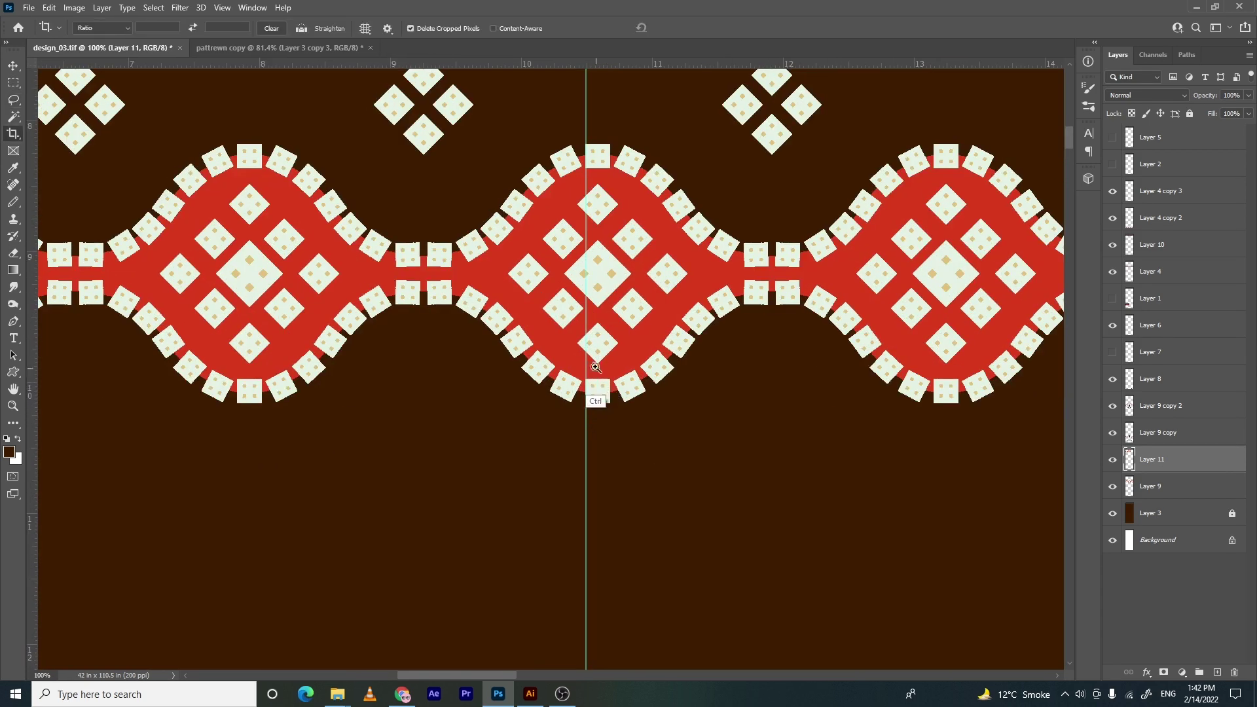
pyautogui.keyDown('ctrl'); pyautogui.click(594, 333); pyautogui.keyUp('ctrl')
pyautogui.keyDown('ctrl'); pyautogui.click(588, 333); pyautogui.keyUp('ctrl')
pyautogui.press('v')
pyautogui.moveTo(600, 345)
pyautogui.mouseDown()
pyautogui.moveTo(477, 293)
pyautogui.moveTo(367, 308)
pyautogui.mouseUp()
# Select the rotated pattern's red areas with the Magic Wand and sample the dark blue-grey from a star motif in the main field
pyautogui.press('e')
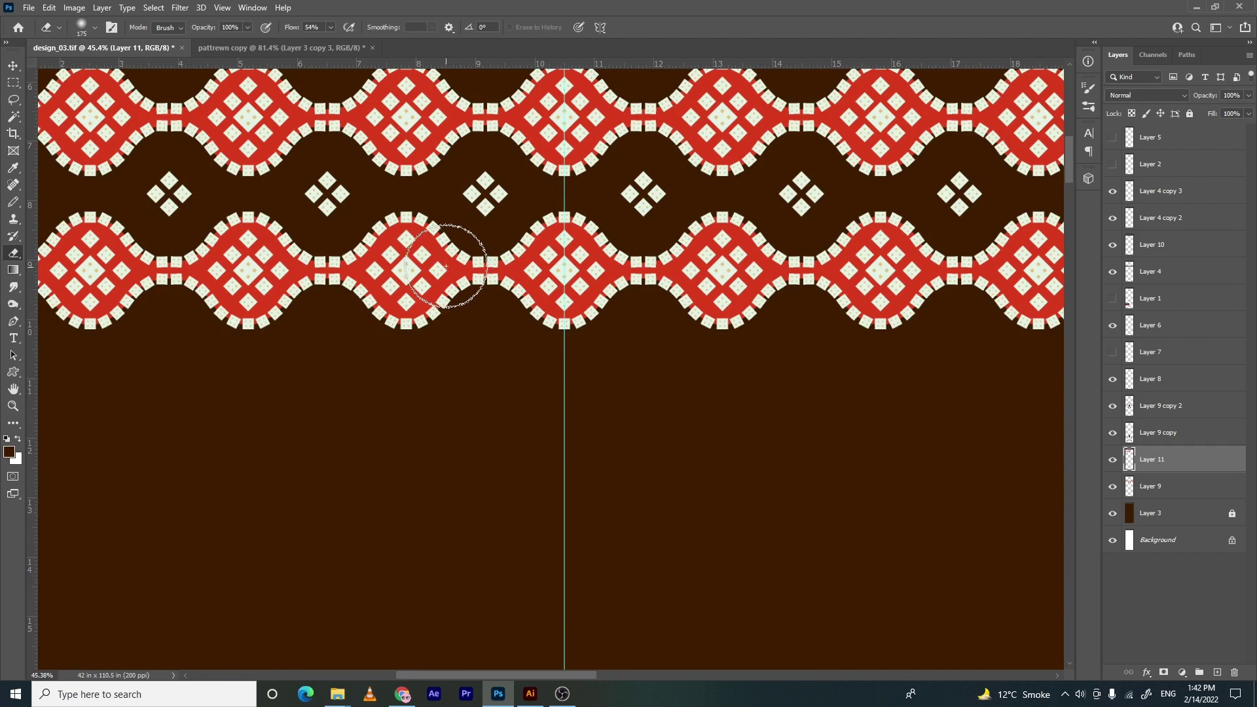
pyautogui.hotkey('shift', 'w')
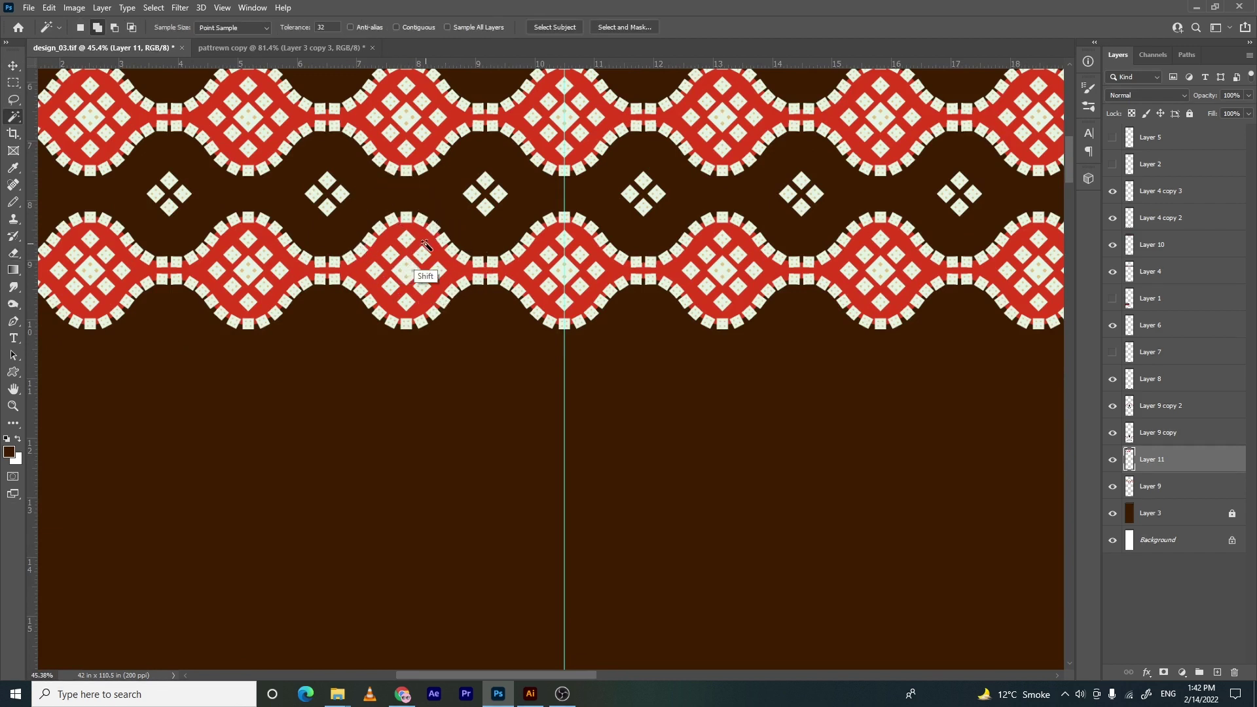
pyautogui.hotkey('ctrl', '0')
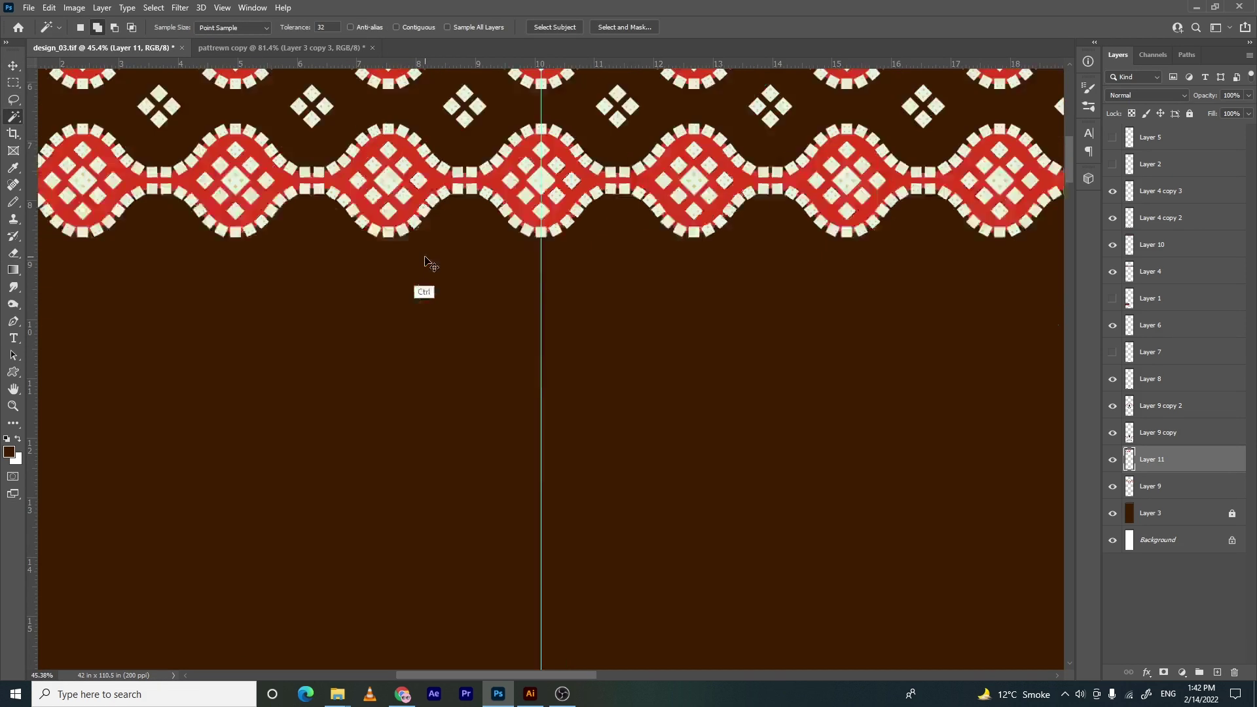
pyautogui.press('i')
pyautogui.keyDown('ctrl'); pyautogui.click(530, 320); pyautogui.keyUp('ctrl')
pyautogui.keyDown('ctrl'); pyautogui.click(530, 322); pyautogui.keyUp('ctrl')
pyautogui.keyDown('ctrl'); pyautogui.click(530, 327); pyautogui.keyUp('ctrl')
pyautogui.keyDown('ctrl'); pyautogui.click(530, 331); pyautogui.keyUp('ctrl')
pyautogui.keyDown('ctrl'); pyautogui.click(529, 334); pyautogui.keyUp('ctrl')
pyautogui.keyDown('ctrl'); pyautogui.click(528, 336); pyautogui.keyUp('ctrl')
pyautogui.keyDown('ctrl'); pyautogui.click(527, 334); pyautogui.keyUp('ctrl')
pyautogui.keyDown('ctrl'); pyautogui.click(525, 330); pyautogui.keyUp('ctrl')
pyautogui.click(543, 303)
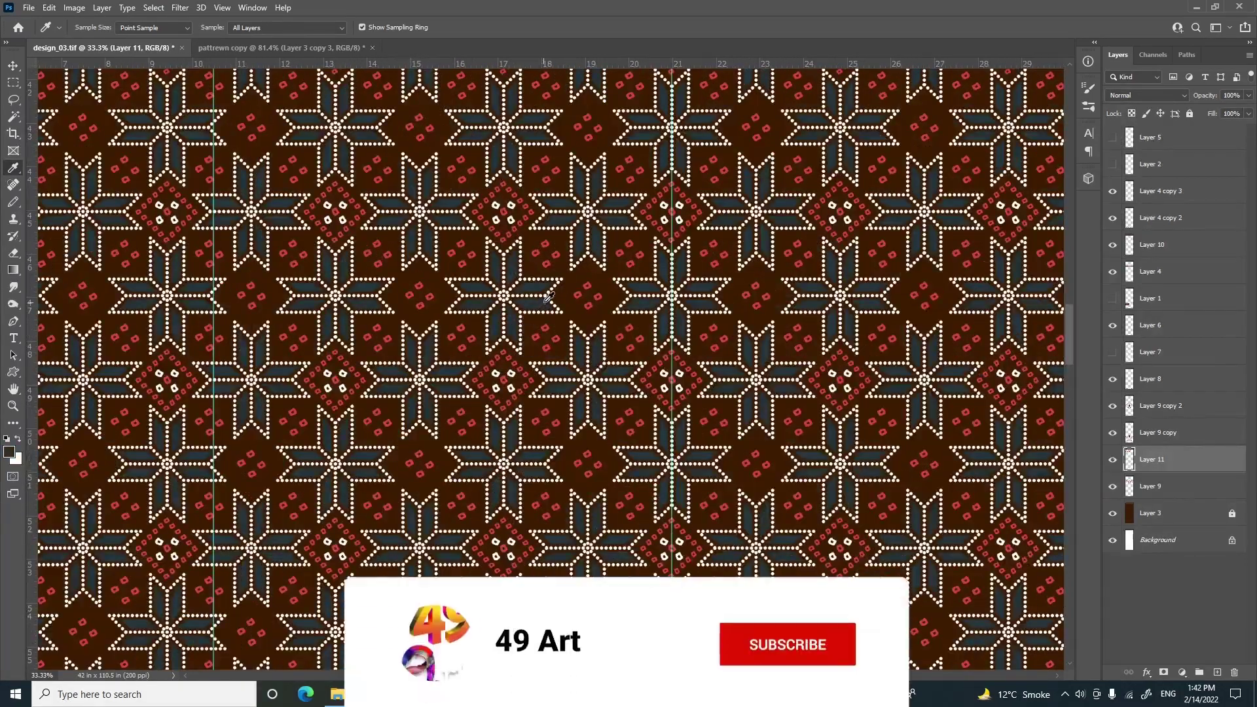
# Fill the selected red medallion areas with the sampled dark blue-grey
pyautogui.hotkey('ctrl', '-')
pyautogui.hotkey('ctrl', '-')
pyautogui.hotkey('ctrl', '0')
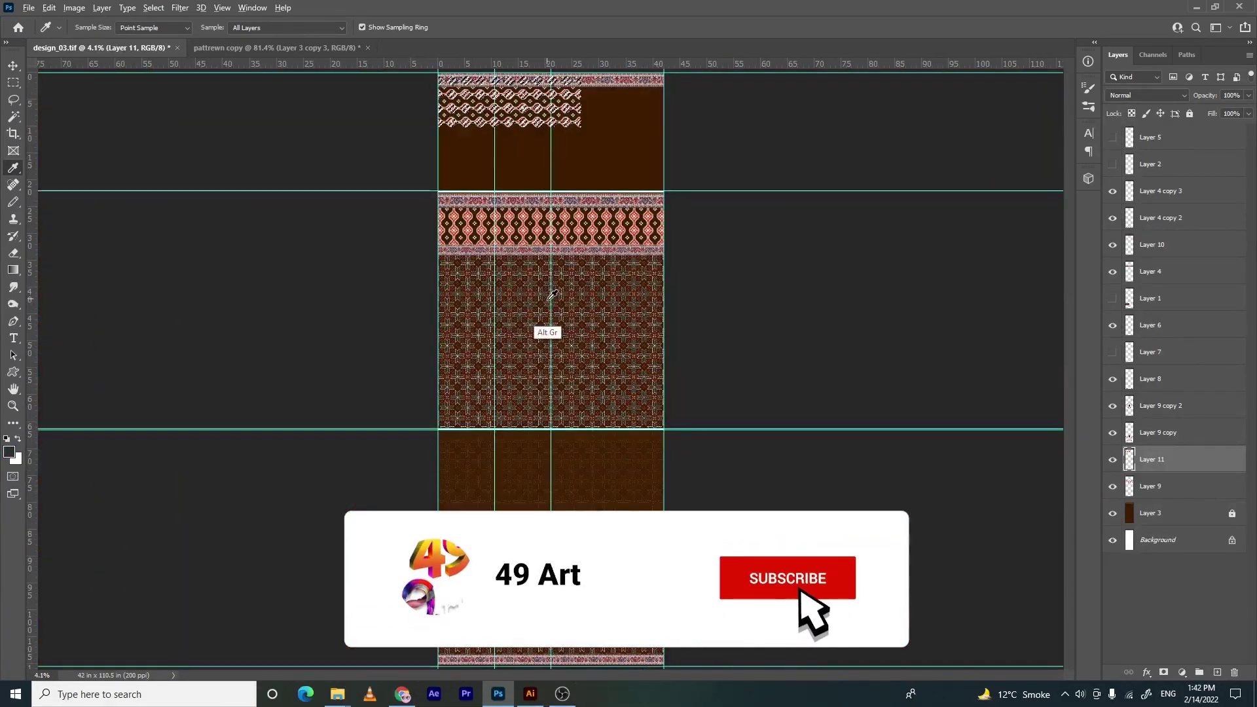
pyautogui.keyDown('ctrl'); pyautogui.click(513, 109); pyautogui.keyUp('ctrl')
pyautogui.keyDown('ctrl'); pyautogui.click(513, 110); pyautogui.keyUp('ctrl')
pyautogui.keyDown('ctrl'); pyautogui.click(513, 109); pyautogui.keyUp('ctrl')
pyautogui.keyDown('ctrl'); pyautogui.click(513, 110); pyautogui.keyUp('ctrl')
pyautogui.moveTo(477, 137)
pyautogui.mouseDown()
pyautogui.moveTo(445, 308)
pyautogui.moveTo(594, 279)
pyautogui.moveTo(555, 280)
pyautogui.mouseUp()
pyautogui.press('v')
pyautogui.press('e')
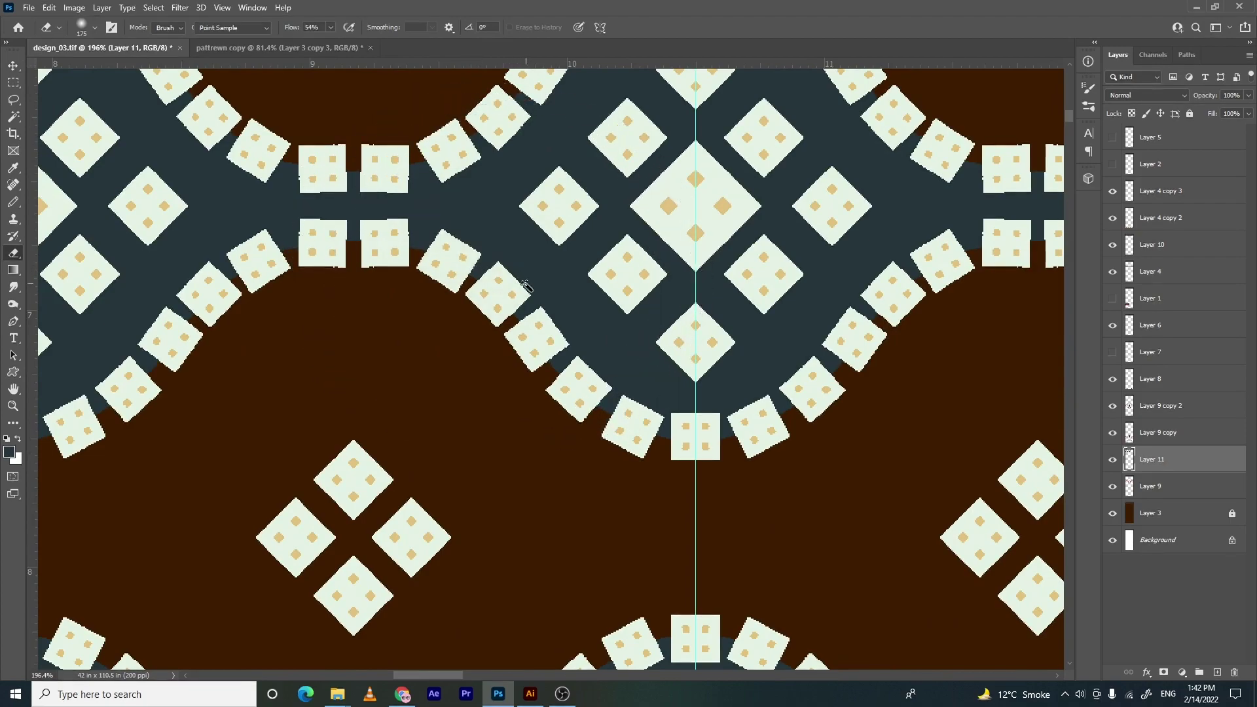
# Select the cream squares of the rotated pattern with the Magic Wand and recolour them white
pyautogui.press('w')
pyautogui.moveTo(530, 235); pyautogui.dragTo(437, 241)
pyautogui.moveTo(497, 523); pyautogui.dragTo(440, 211)
pyautogui.scroll(-10, 441, 211)
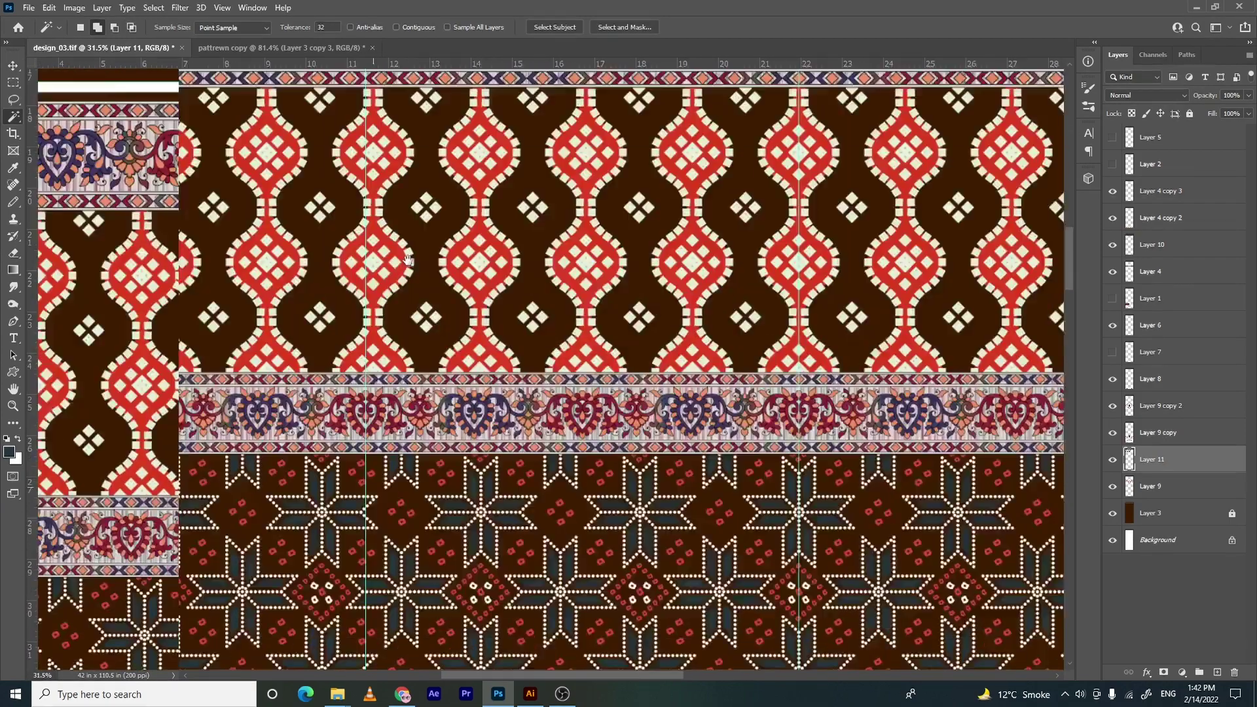
pyautogui.press('i')
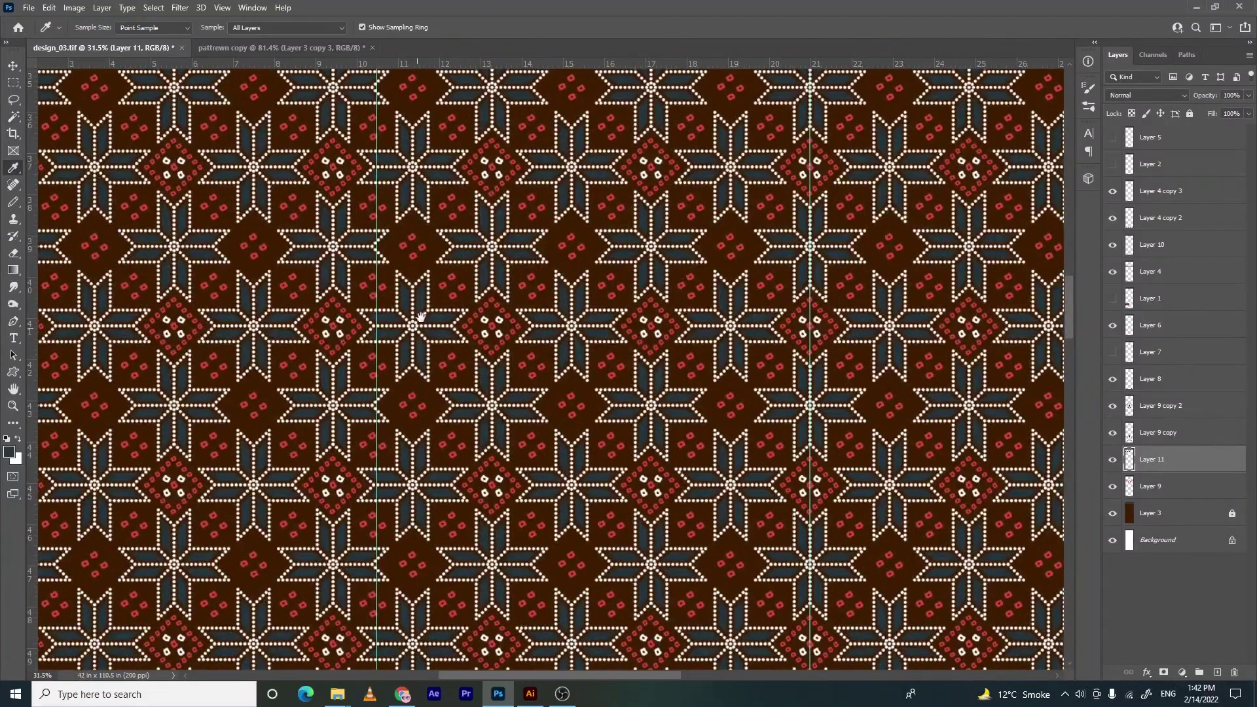
pyautogui.moveTo(421, 317); pyautogui.dragTo(366, 470)
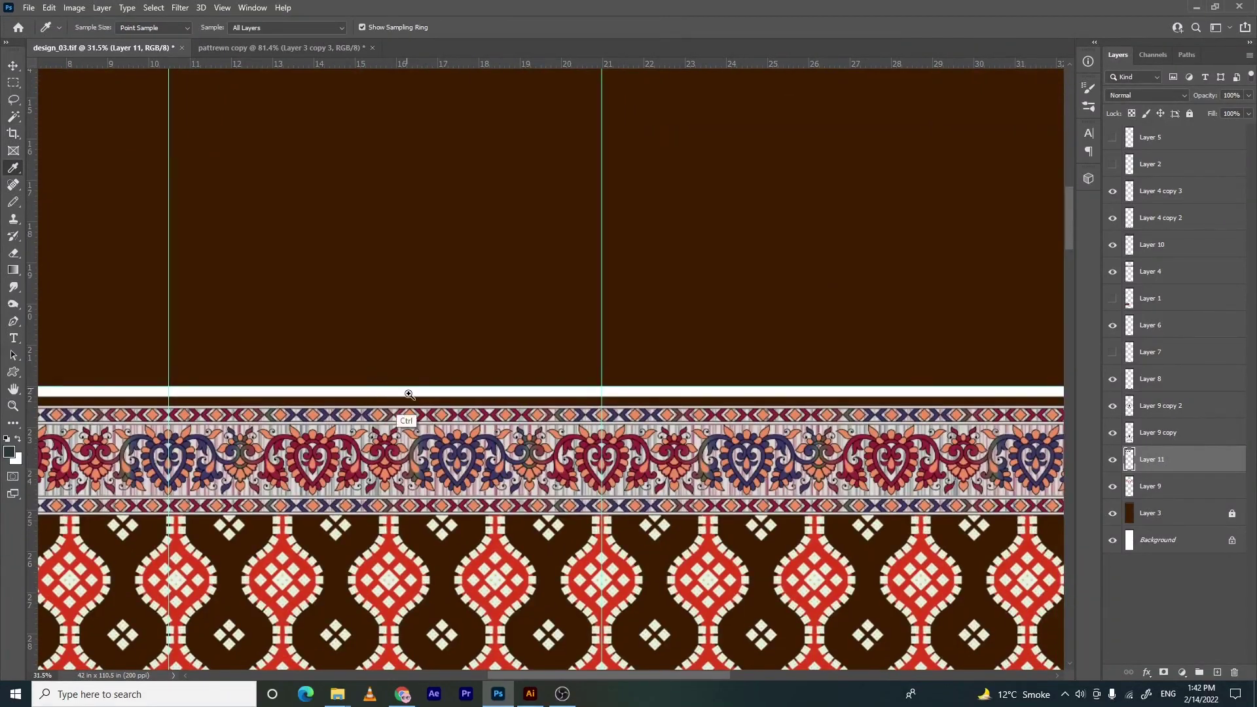
pyautogui.moveTo(409, 157); pyautogui.dragTo(386, 405)
pyautogui.moveTo(390, 449); pyautogui.dragTo(426, 177)
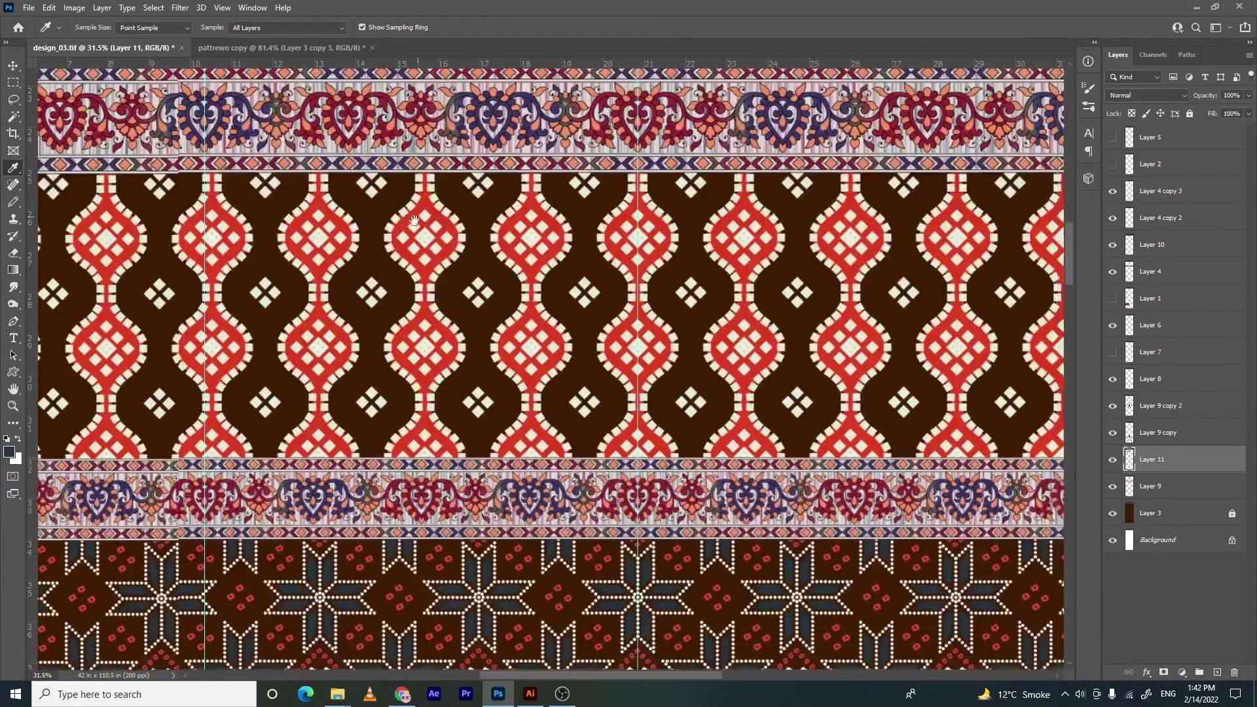
# Set a pinkish red from the design as foreground and fill the tan dots inside the white squares with it
pyautogui.moveTo(346, 422); pyautogui.dragTo(364, 386)
pyautogui.press('v')
pyautogui.moveTo(419, 242); pyautogui.dragTo(488, 477)
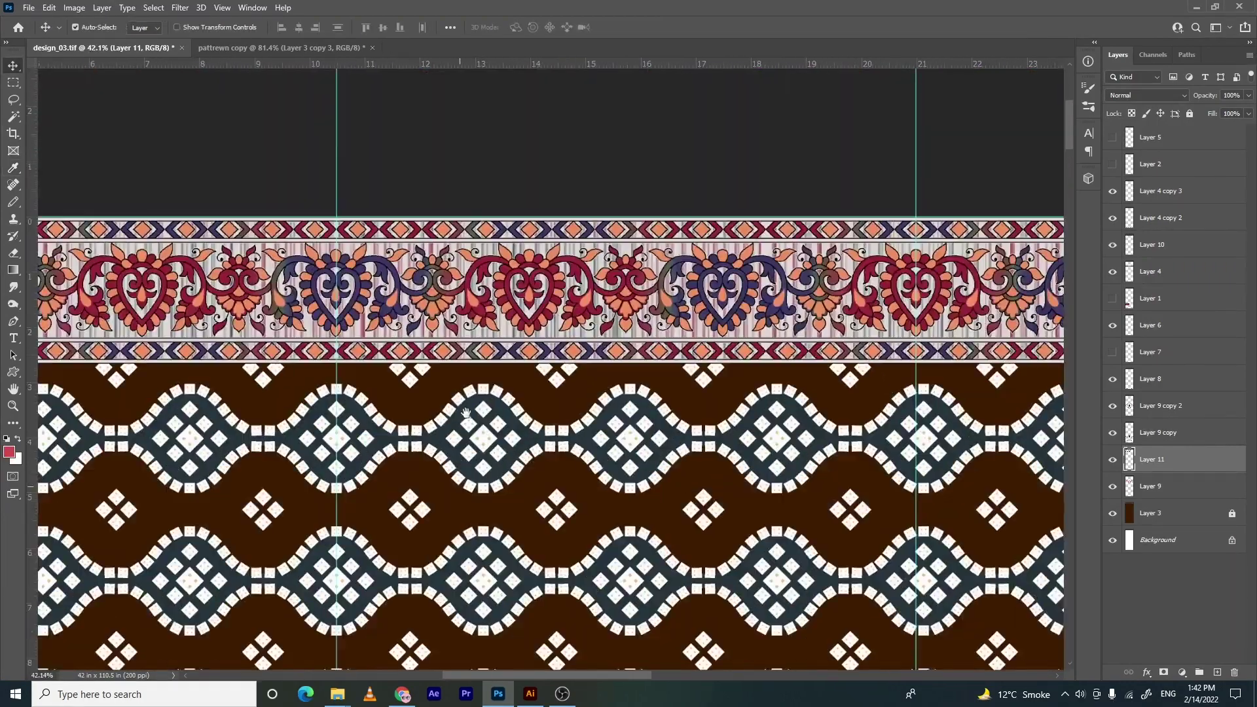
pyautogui.press('w')
pyautogui.scroll(10, 367, 413)
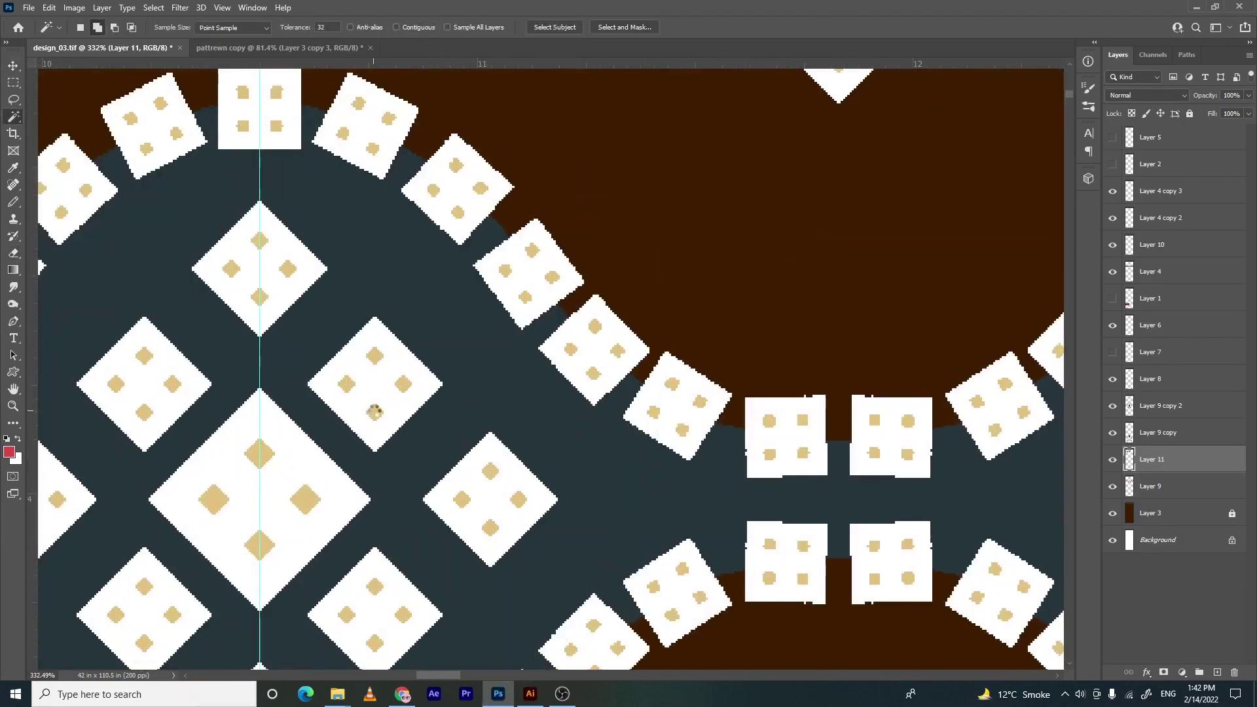
pyautogui.click(374, 411)
pyautogui.hotkey('alt', 'BackSpace')
pyautogui.hotkey('ctrl', 'd')
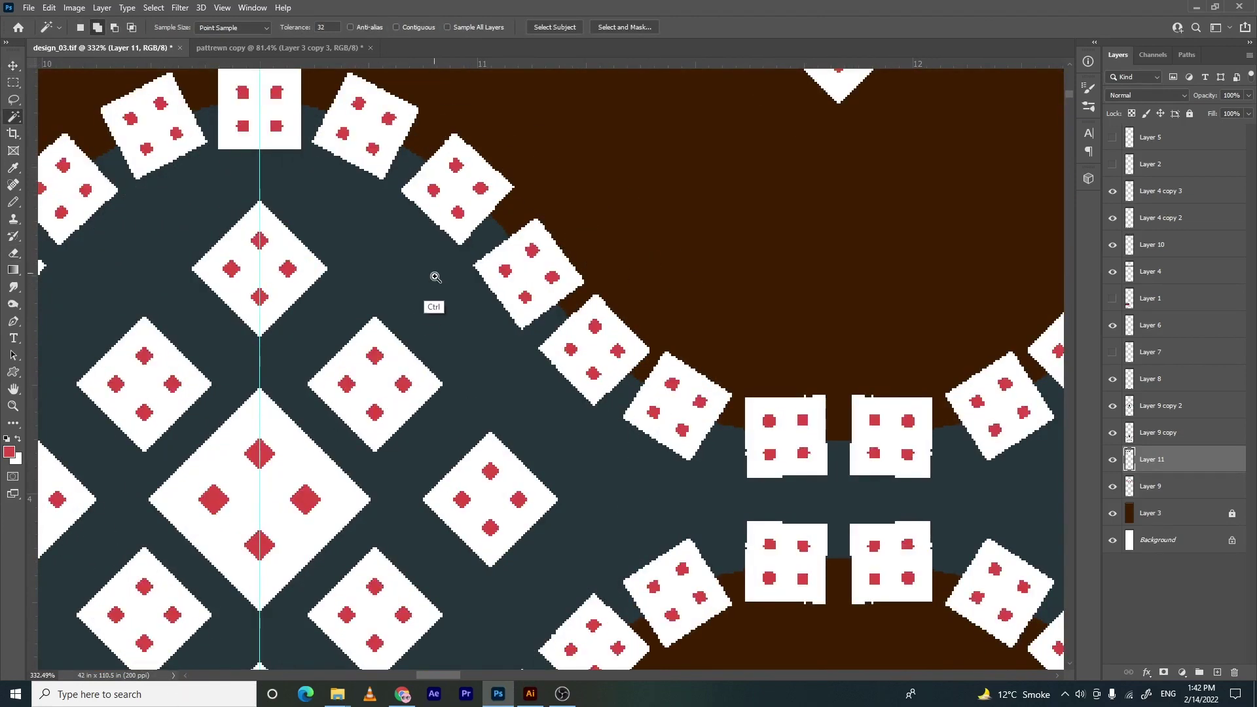
# Scale the recoloured three-row pattern down to about 17.7 inches wide and fit it against the floral border and left canvas edge
pyautogui.scroll(-15, 438, 291)
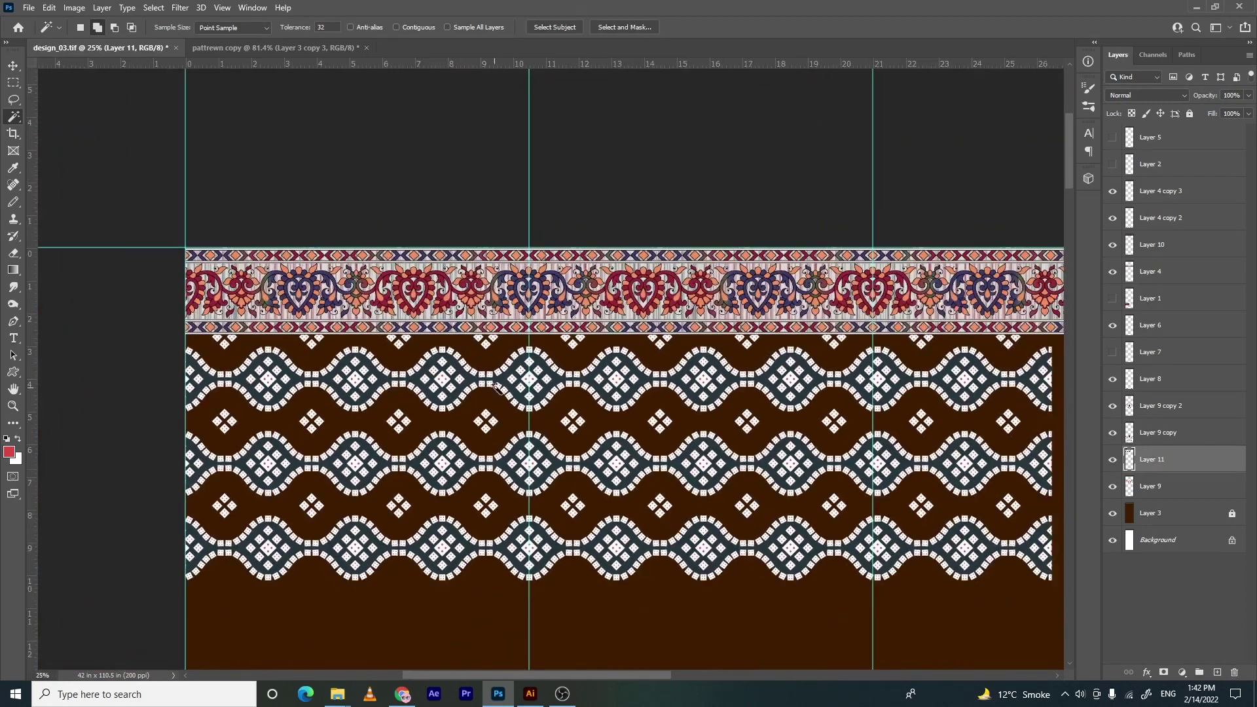
pyautogui.press('v')
pyautogui.moveTo(570, 440); pyautogui.dragTo(447, 369)
pyautogui.hotkey('ctrl', 't')
pyautogui.moveTo(378, 527); pyautogui.dragTo(398, 375)
pyautogui.moveTo(417, 286); pyautogui.dragTo(287, 288)
pyautogui.moveTo(296, 424); pyautogui.dragTo(447, 457)
pyautogui.press('Return')
pyautogui.press('Return')
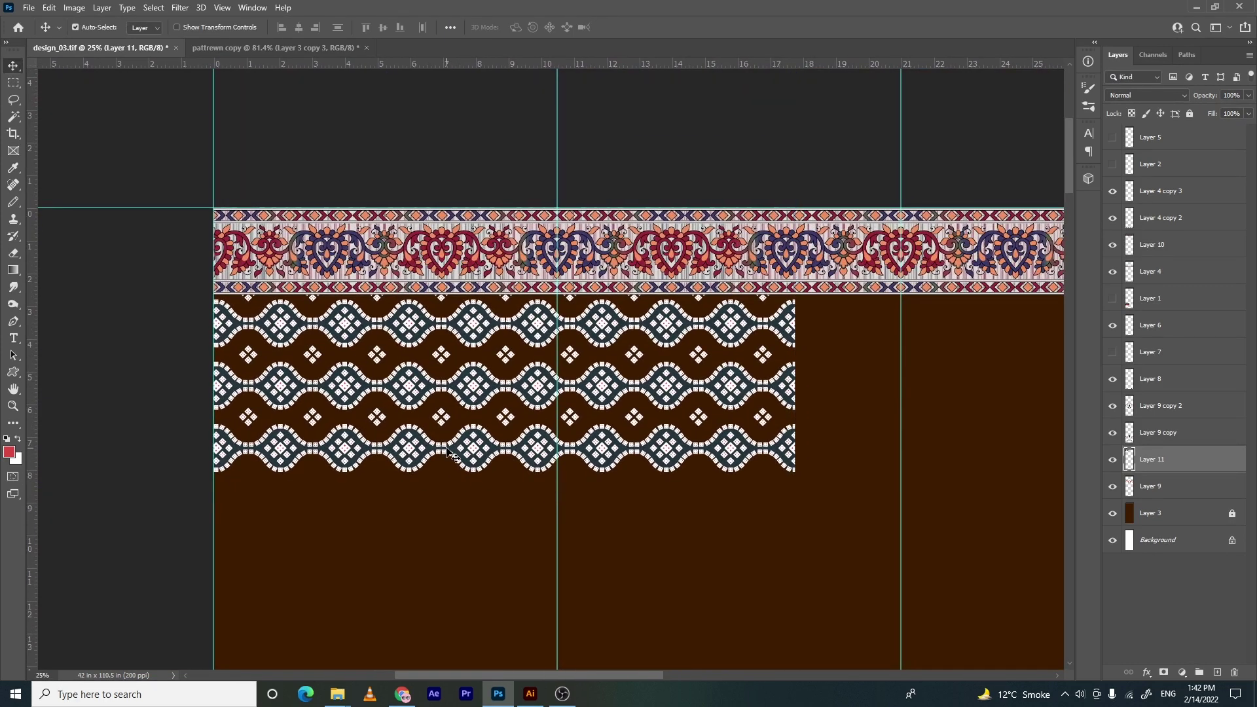
# Marquee the three-row pattern beyond about 12 inches from the left edge and delete that excess
pyautogui.press('m')
pyautogui.moveTo(605, 207); pyautogui.dragTo(1095, 690)
pyautogui.keyDown('ctrl'); pyautogui.click(596, 315); pyautogui.keyUp('ctrl')
pyautogui.moveTo(596, 315); pyautogui.dragTo(622, 308)
pyautogui.hotkey('ctrl', '0')
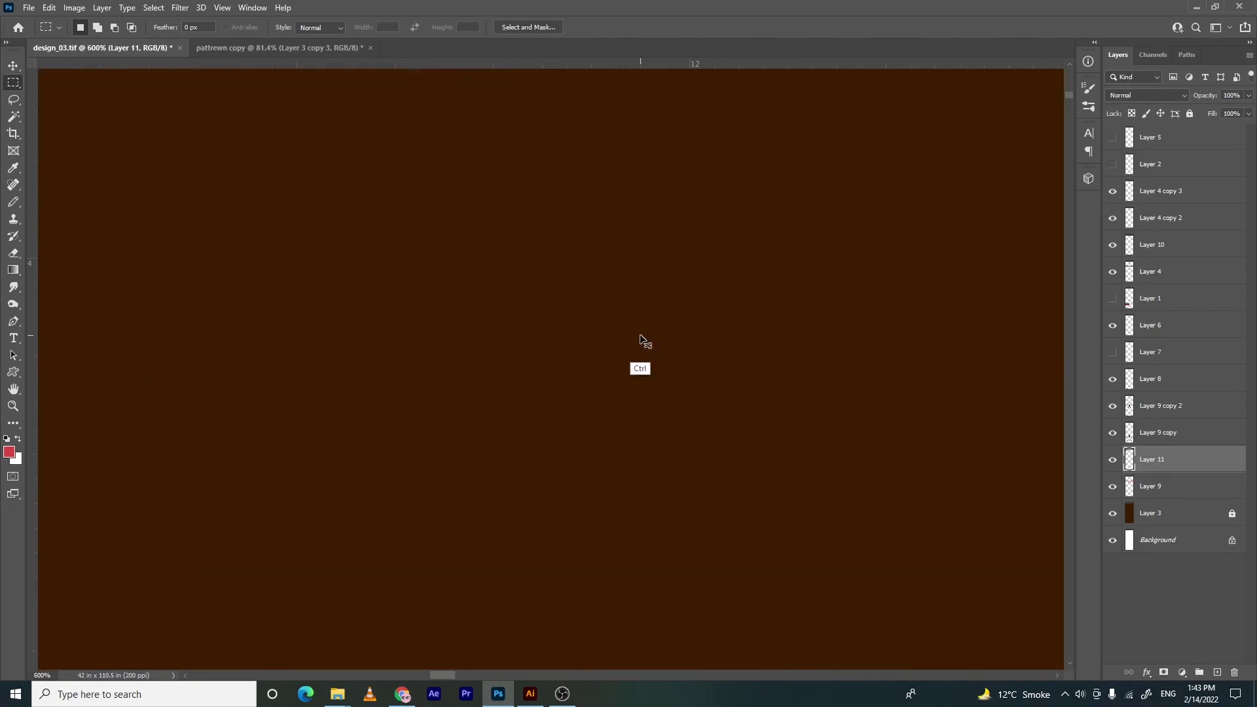
pyautogui.hotkey('ctrl', 't')
pyautogui.moveTo(483, 101); pyautogui.dragTo(544, 347)
pyautogui.press('Return')
# Try to copy a marqueed area of the trimmed three-row pattern onto a new layer
pyautogui.moveTo(544, 227); pyautogui.dragTo(136, 527)
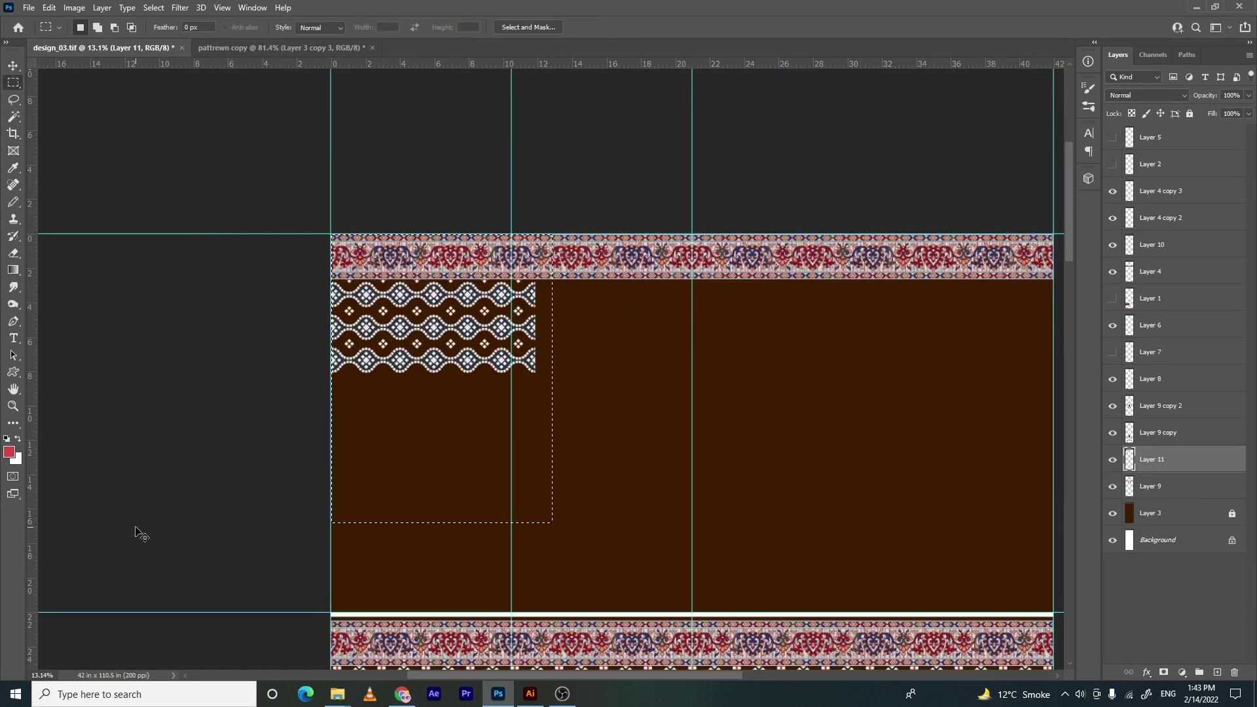
pyautogui.click(136, 527)
pyautogui.click(1178, 487)
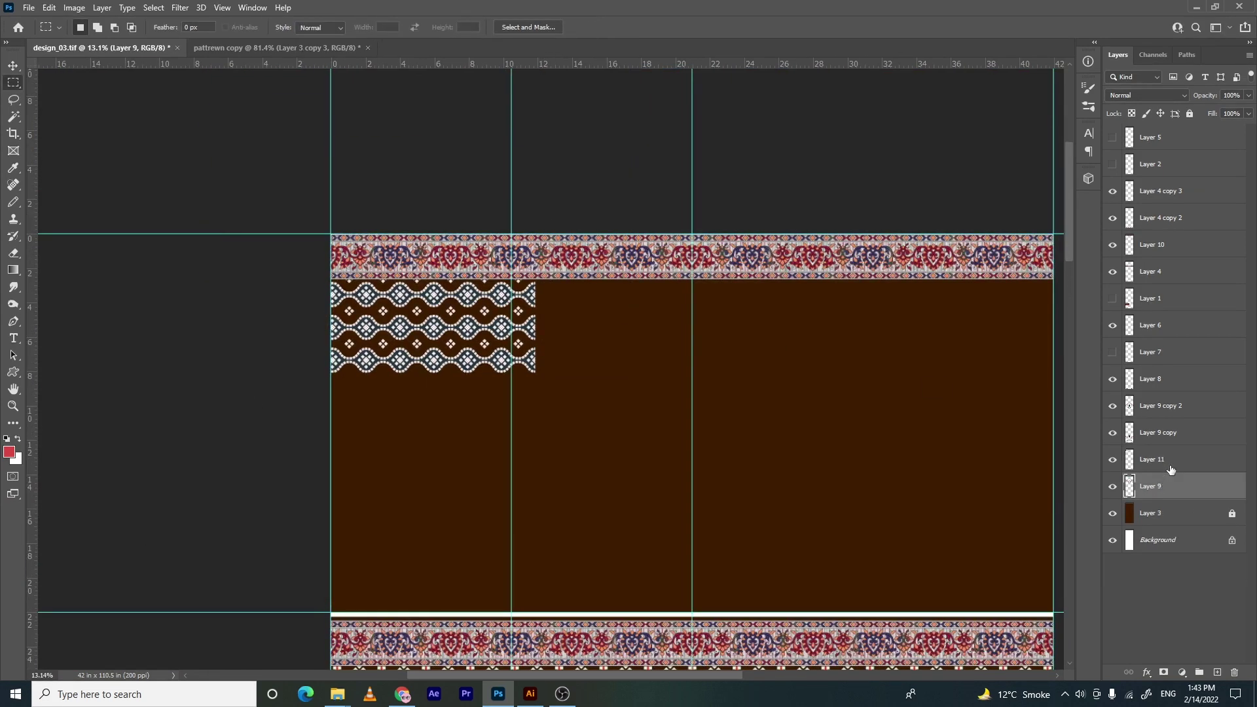
pyautogui.click(1171, 469)
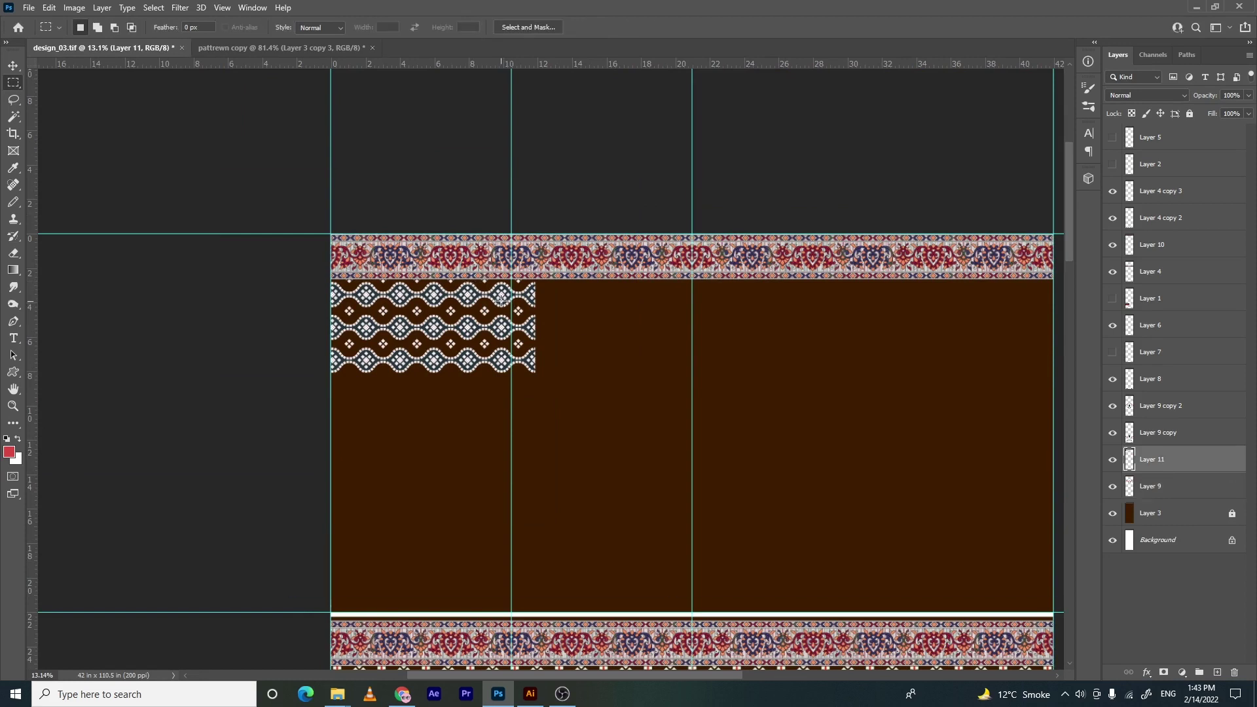
pyautogui.hotkey('ctrl', 't')
pyautogui.moveTo(475, 295); pyautogui.dragTo(472, 424)
pyautogui.press('Return')
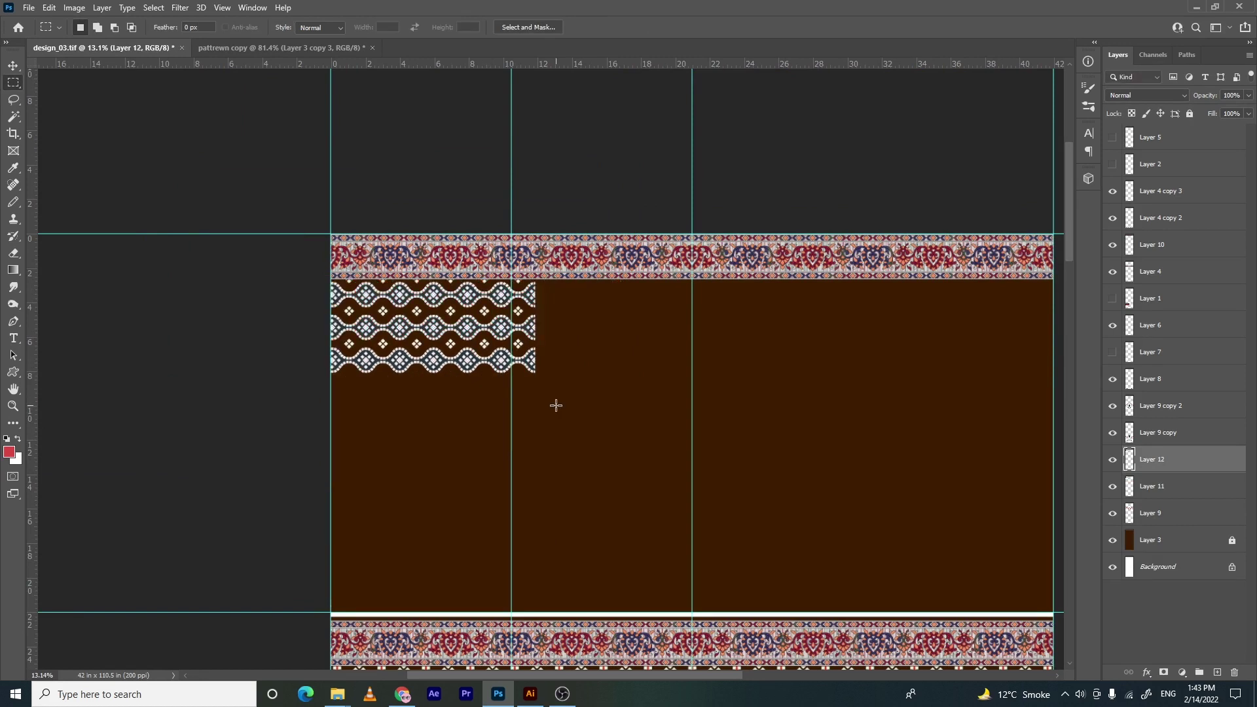
# Undo the extra layer and step through the history to the trimmed three-row pattern
pyautogui.keyDown('ctrl'); pyautogui.click(1129, 459); pyautogui.keyUp('ctrl')
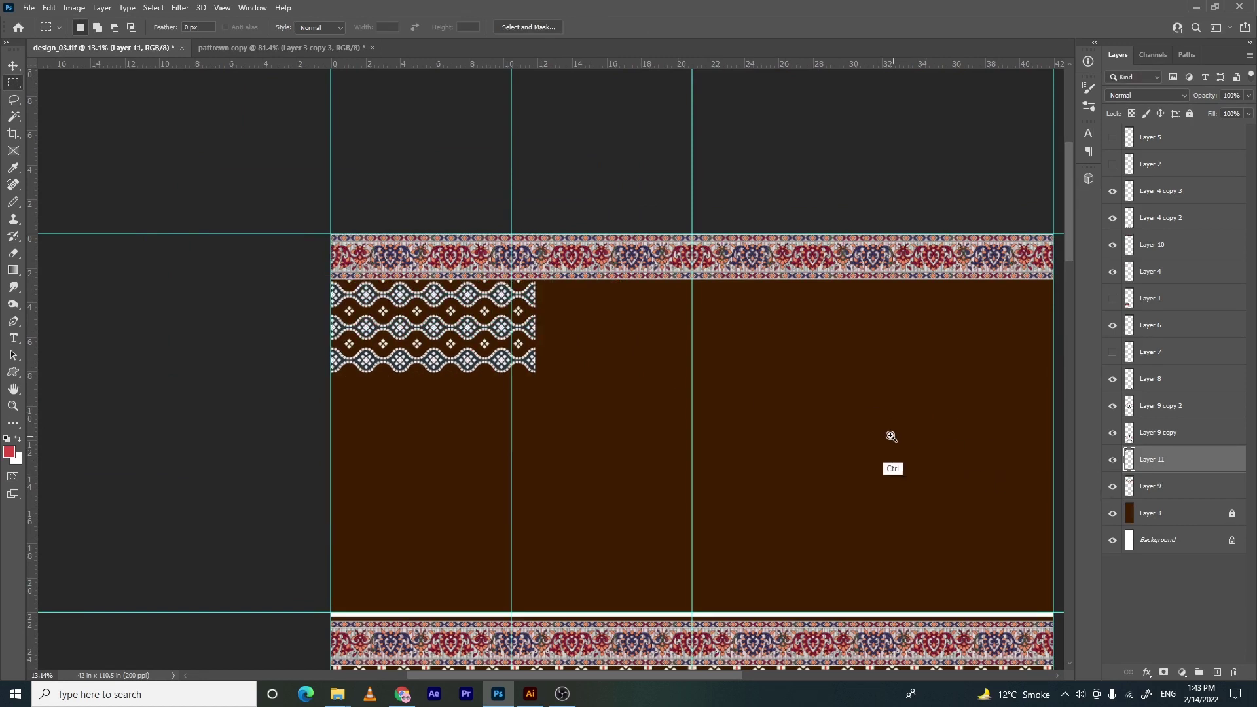
pyautogui.press('c')
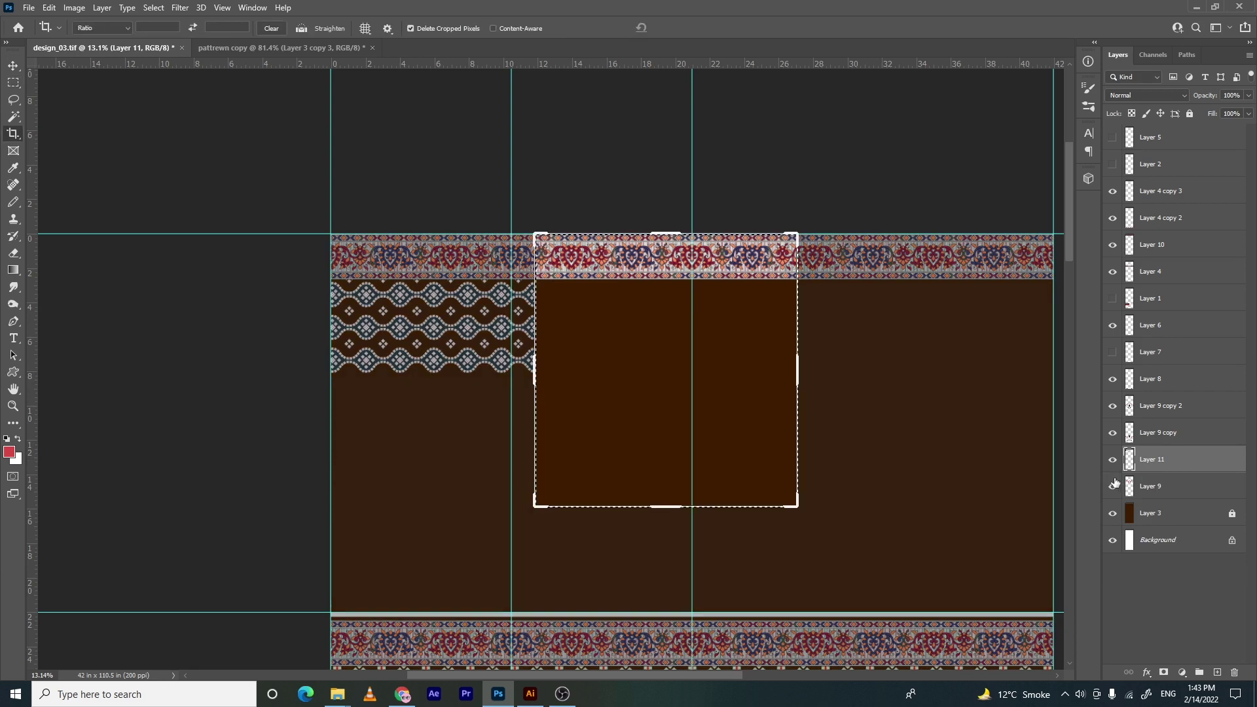
pyautogui.press('Escape')
pyautogui.hotkey('ctrl', 'z')
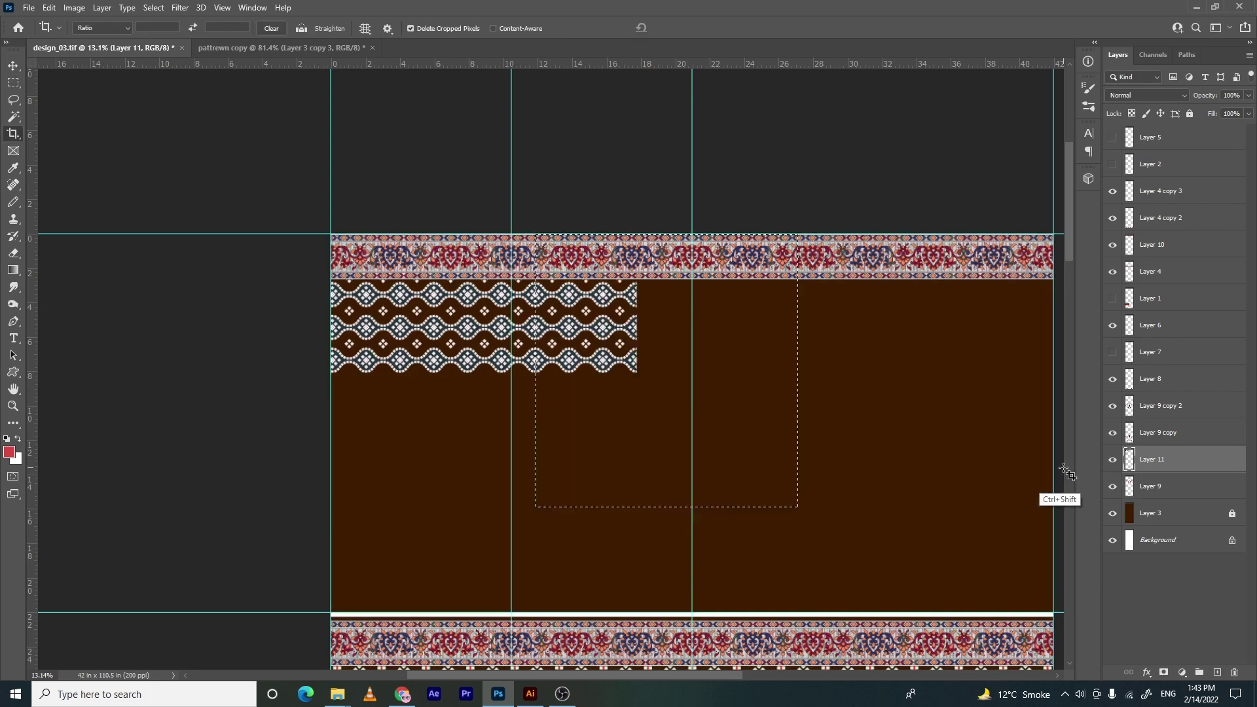
pyautogui.hotkey('ctrl', 'z')
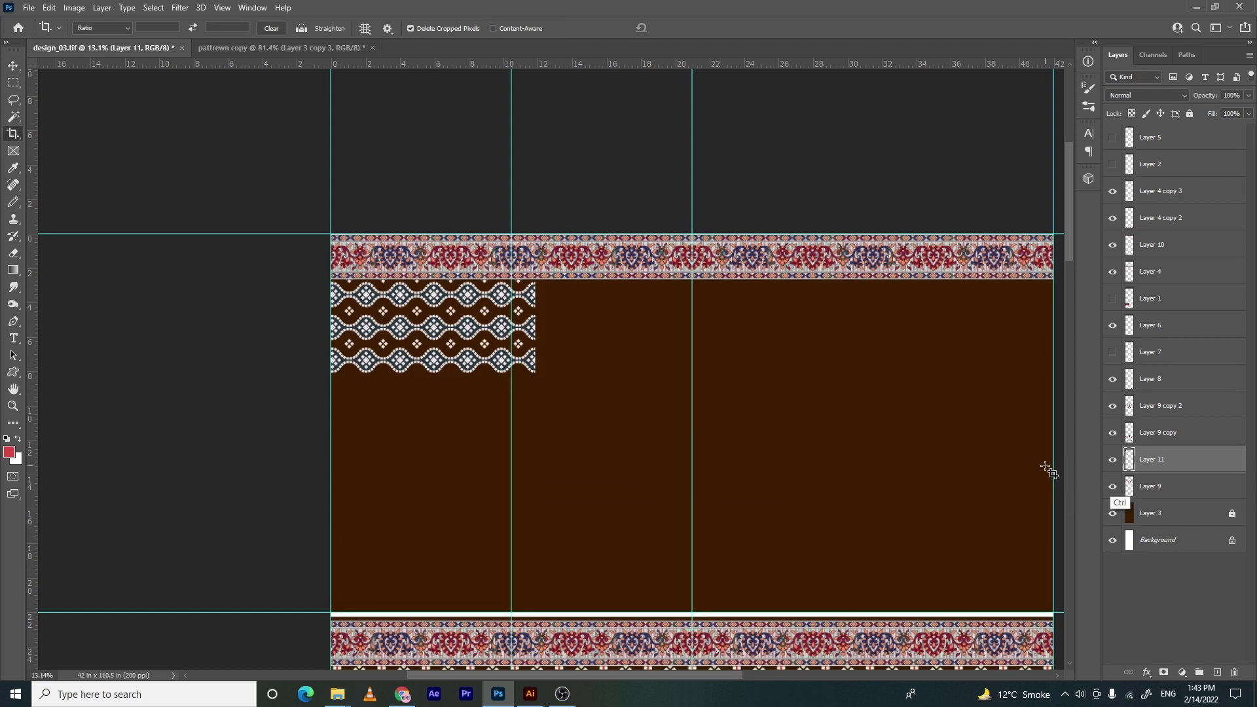
# Duplicate Layer 11 with the trimmed three-row pattern
pyautogui.hotkey('ctrl', 'j')
pyautogui.click(1165, 487)
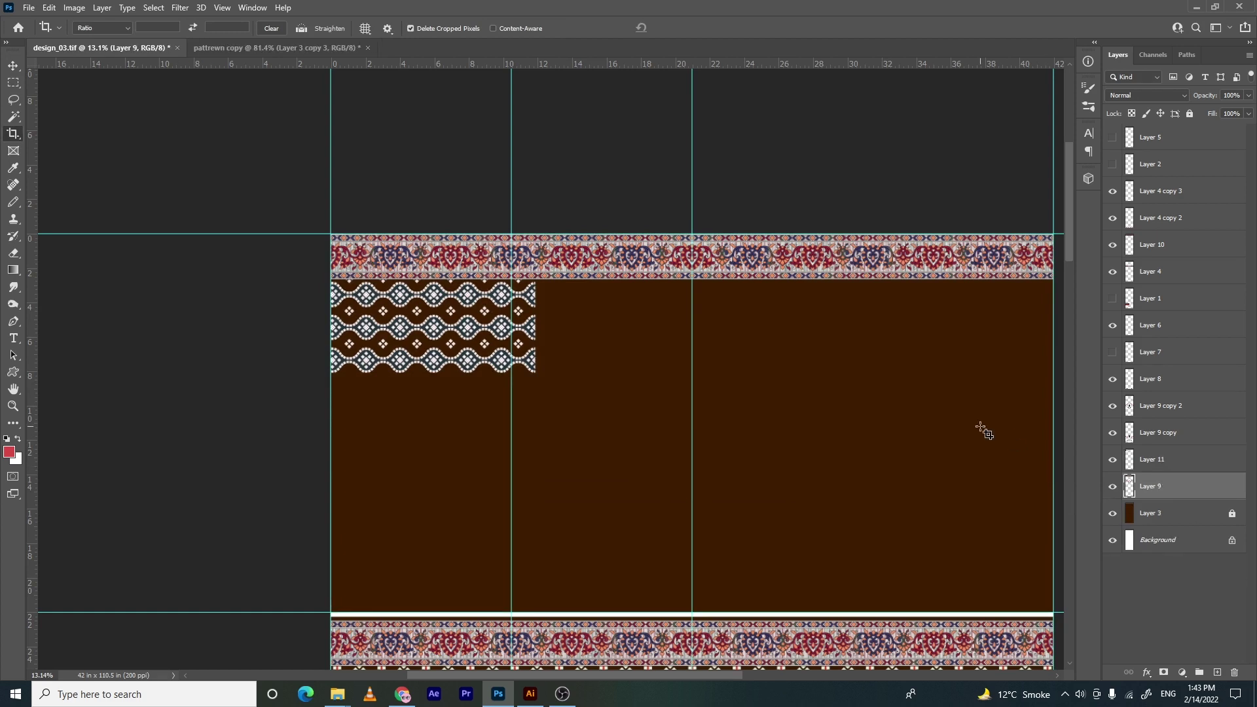
pyautogui.hotkey('ctrl', 'shift', 'z')
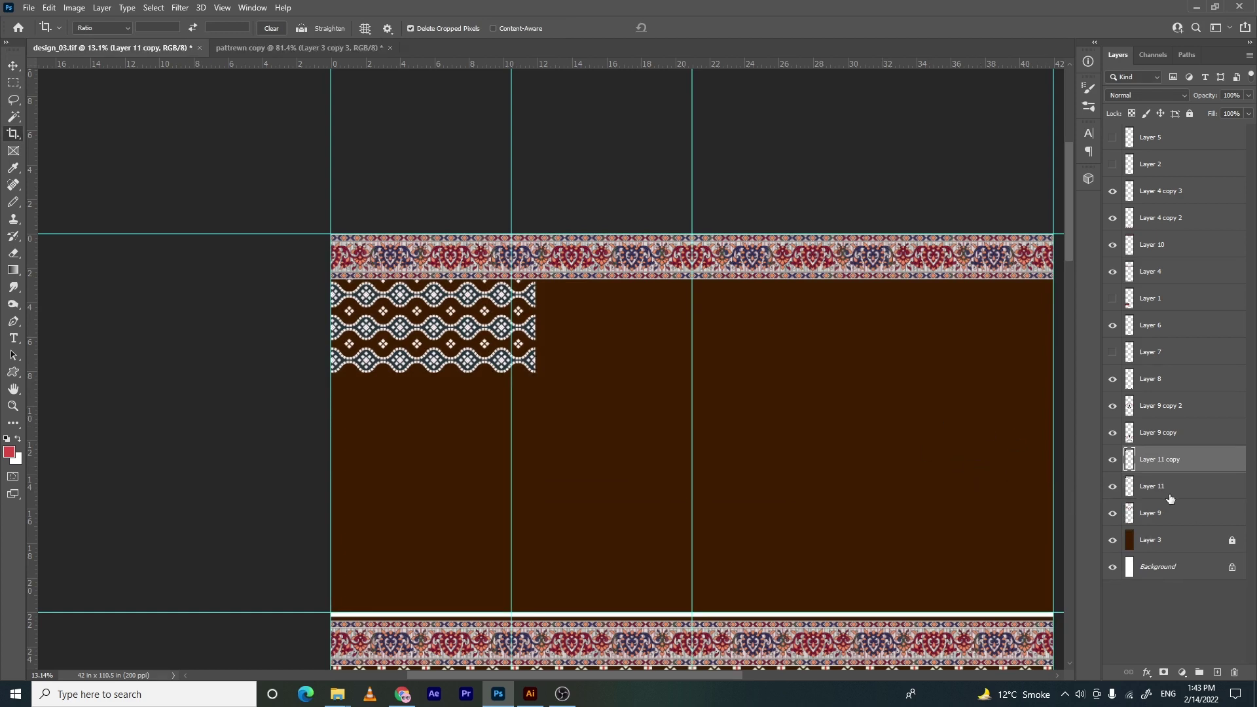
# Delete the original Layer 11 and make its duplicate, Layer 11 copy, the active layer
pyautogui.click(1169, 496)
pyautogui.press('Delete')
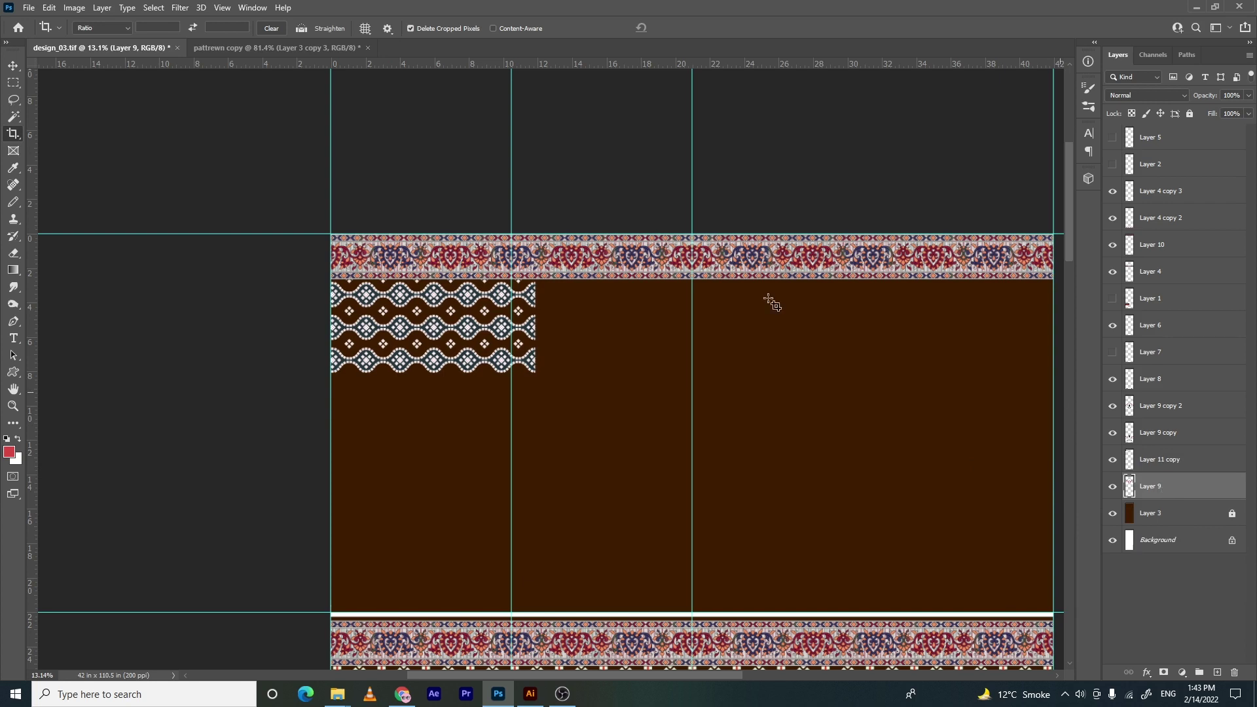
pyautogui.hotkey('alt', ']')
pyautogui.hotkey('ctrl', 't')
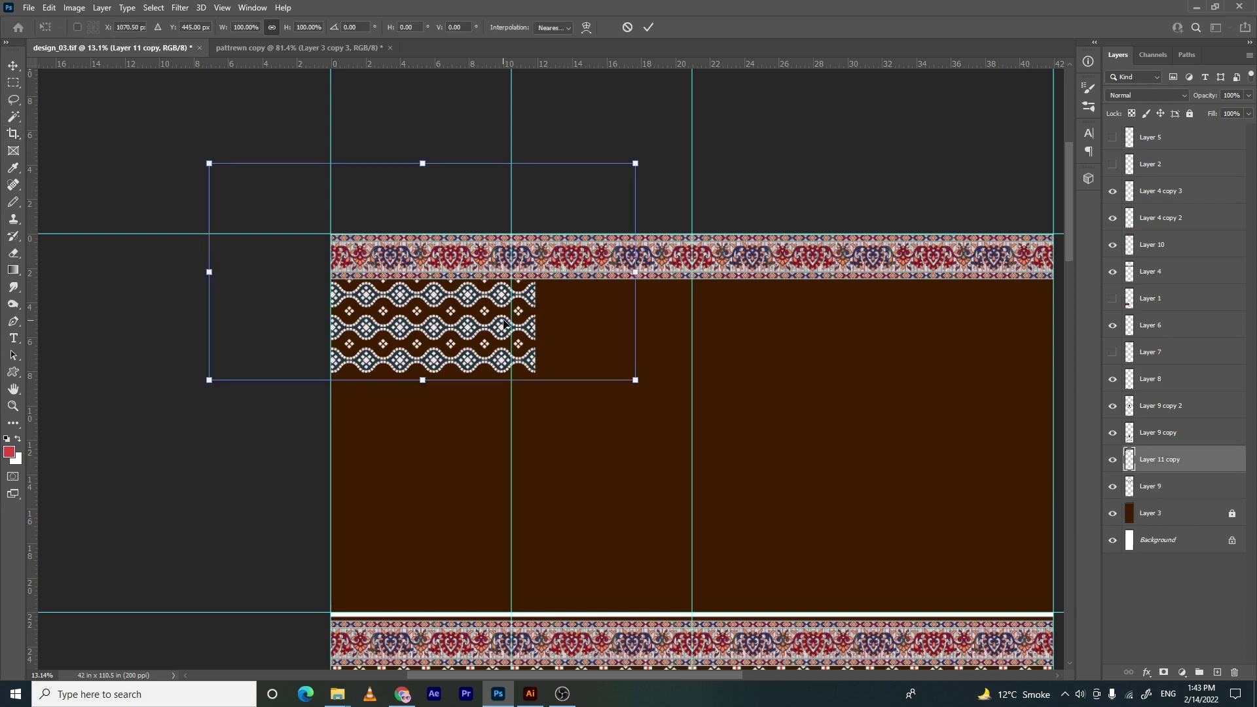
pyautogui.press('c')
pyautogui.press('v')
pyautogui.moveTo(473, 292); pyautogui.dragTo(547, 419)
pyautogui.hotkey('ctrl', 'z')
# Marquee around the three-row pattern, copy it onto a new layer and remove Layer 11 copy
pyautogui.press('m')
pyautogui.moveTo(632, 226); pyautogui.dragTo(194, 511)
pyautogui.hotkey('ctrl', 'j')
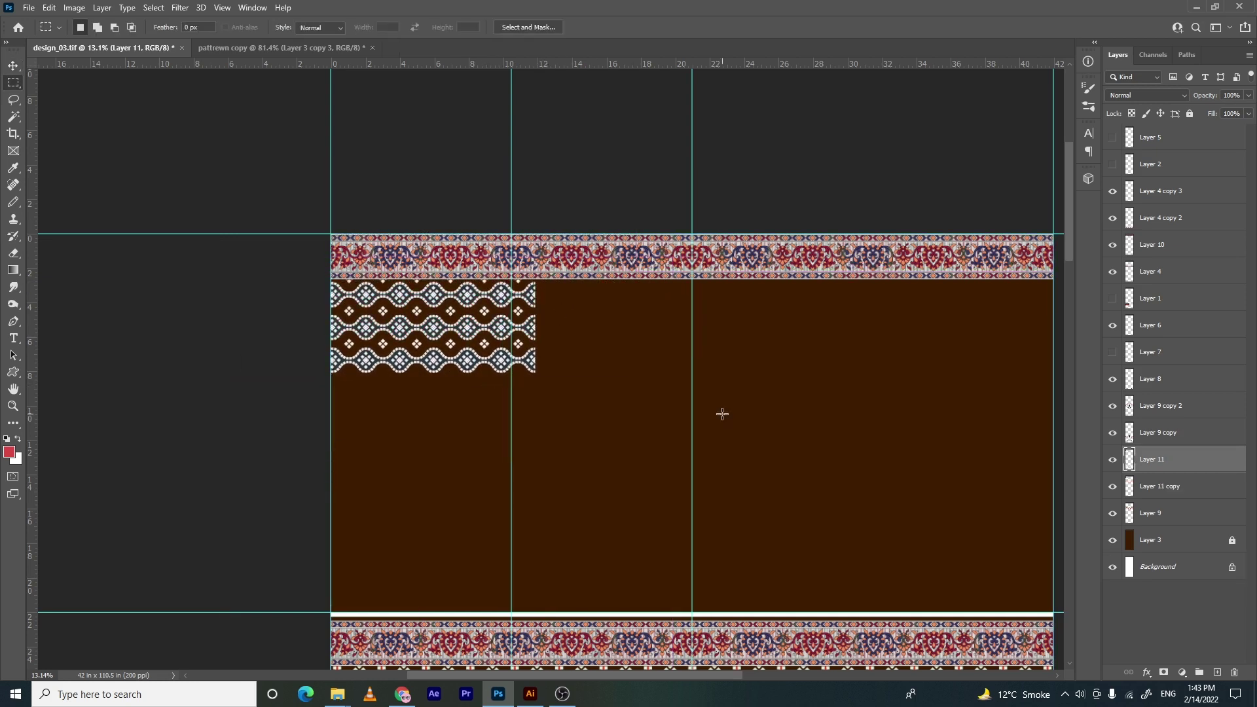
pyautogui.click(1154, 484)
pyautogui.hotkey('ctrl', 'e')
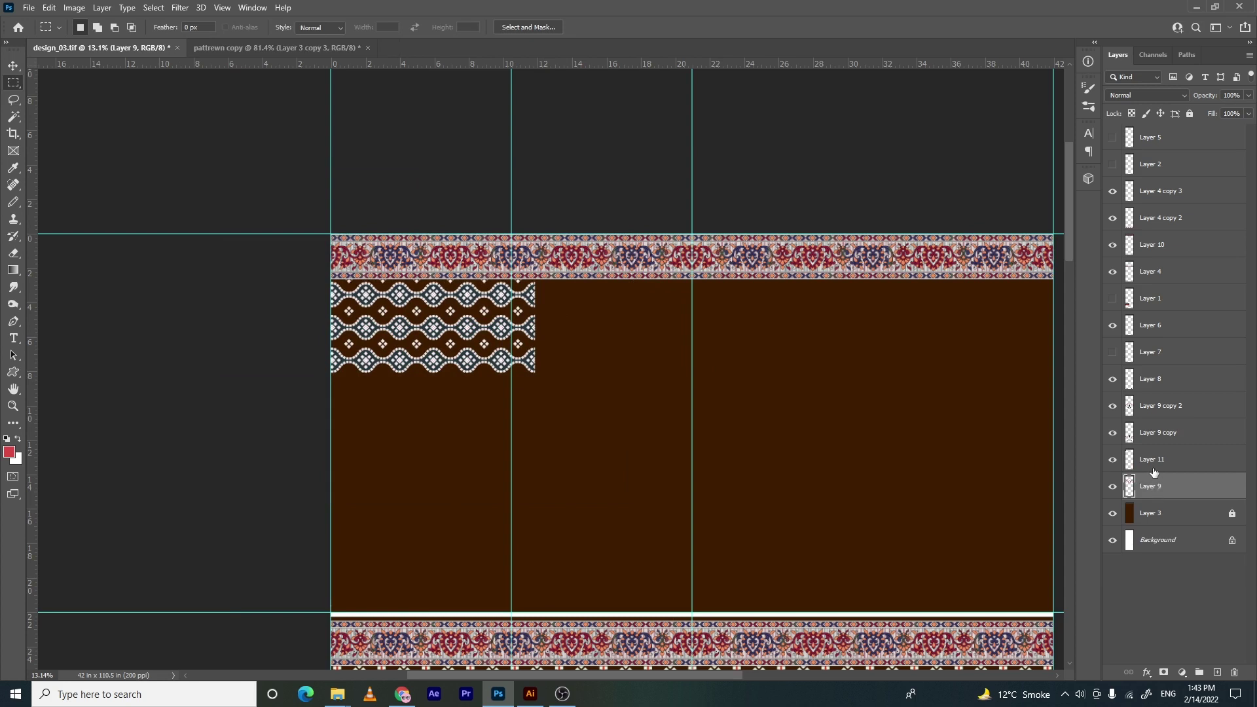
# Shift the three-row pattern on Layer 11 left so its right end meets the first inner vertical guide
pyautogui.click(1150, 467)
pyautogui.hotkey('ctrl', 't')
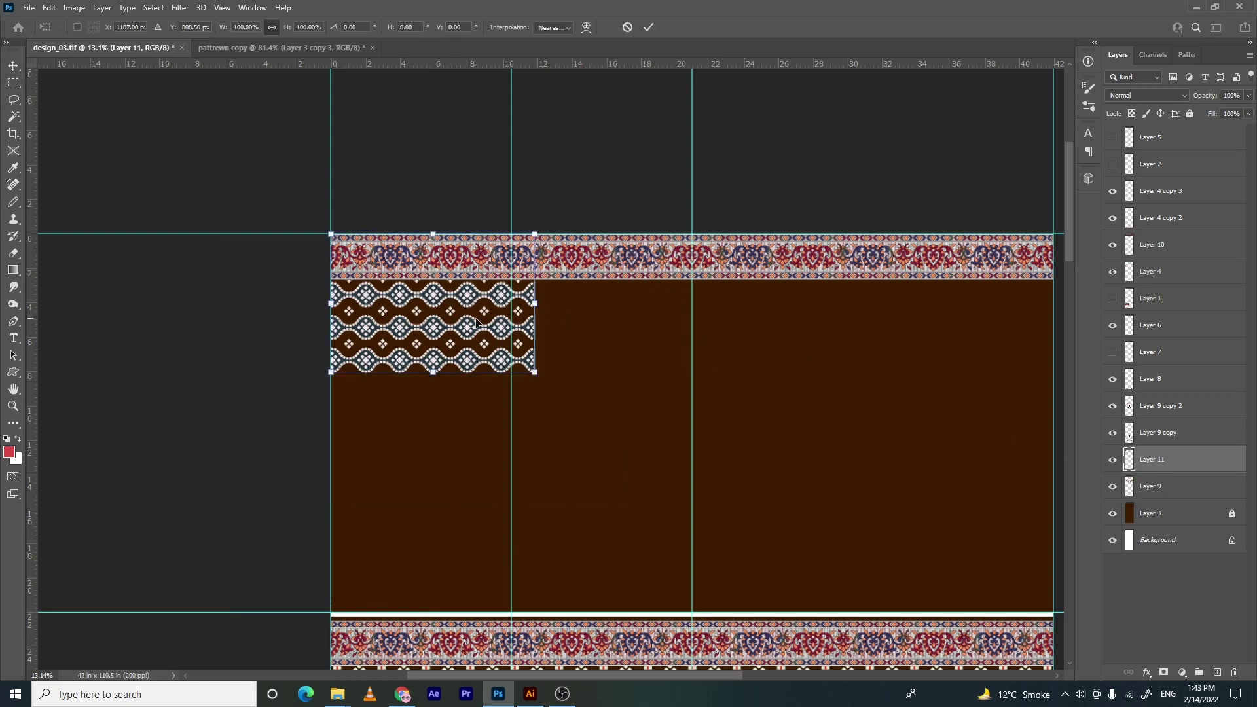
pyautogui.moveTo(487, 325); pyautogui.dragTo(473, 329)
pyautogui.press('Return')
pyautogui.press('m')
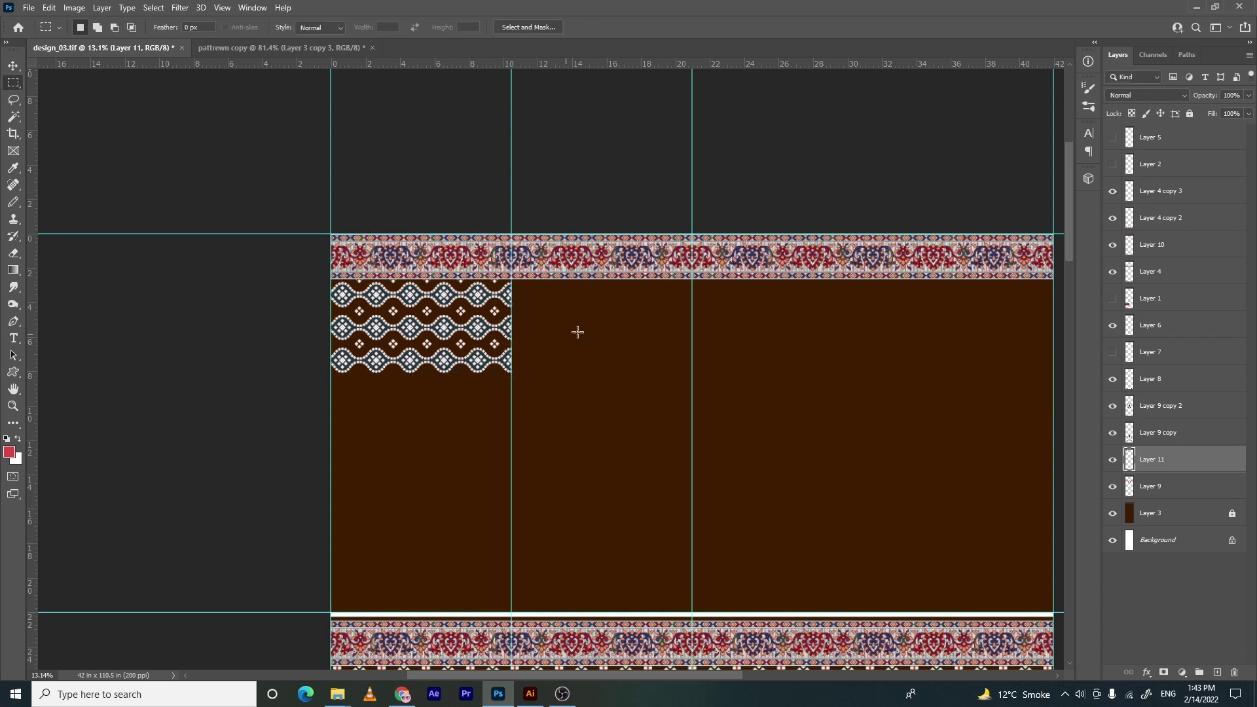
# Repeat the three-row pattern with mirrored copies until it spans the full 42-inch canvas width, and clear the selection
pyautogui.moveTo(697, 225); pyautogui.dragTo(199, 543)
pyautogui.hotkey('alt', 'e')
pyautogui.press('a')
pyautogui.hotkey('alt', 'h')
pyautogui.hotkey('ctrl', 'a')
pyautogui.hotkey('alt', 'e')
pyautogui.press('a')
pyautogui.press('h')
pyautogui.hotkey('ctrl', 'd')
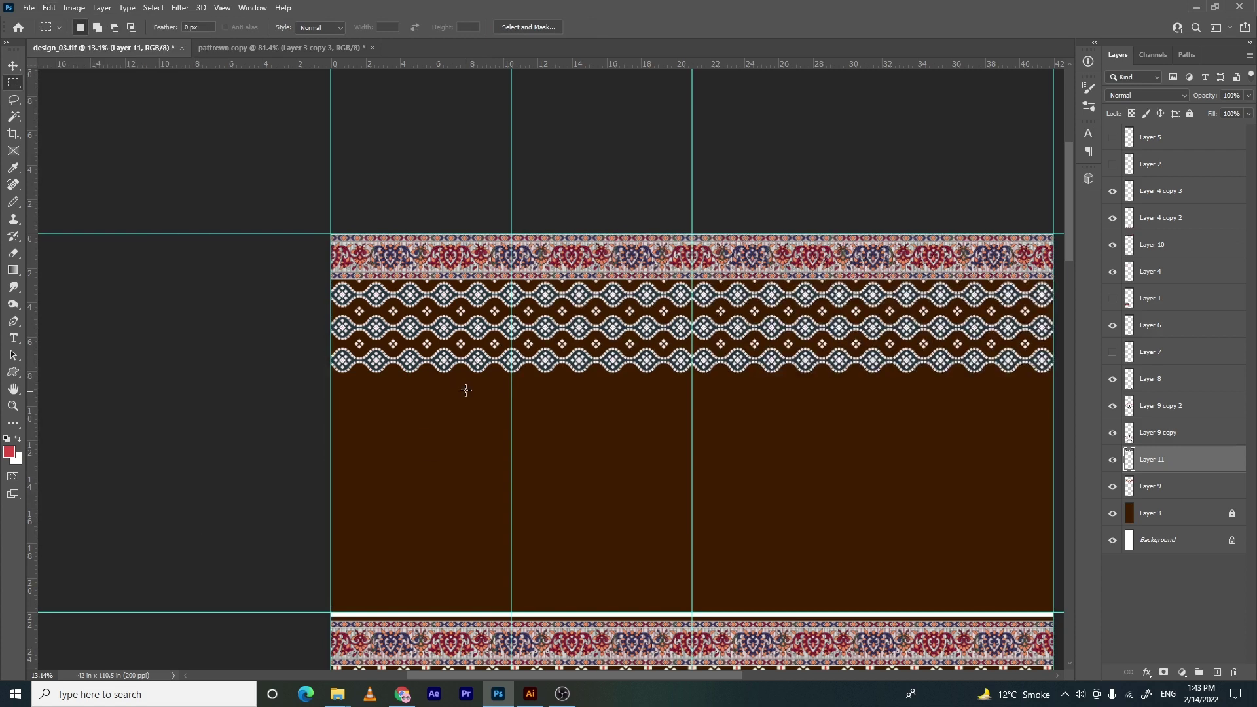
# Marquee part of the star pattern below the lower floral border and copy it from Layer 9 copy 2 onto a new layer
pyautogui.moveTo(645, 375); pyautogui.dragTo(432, 311)
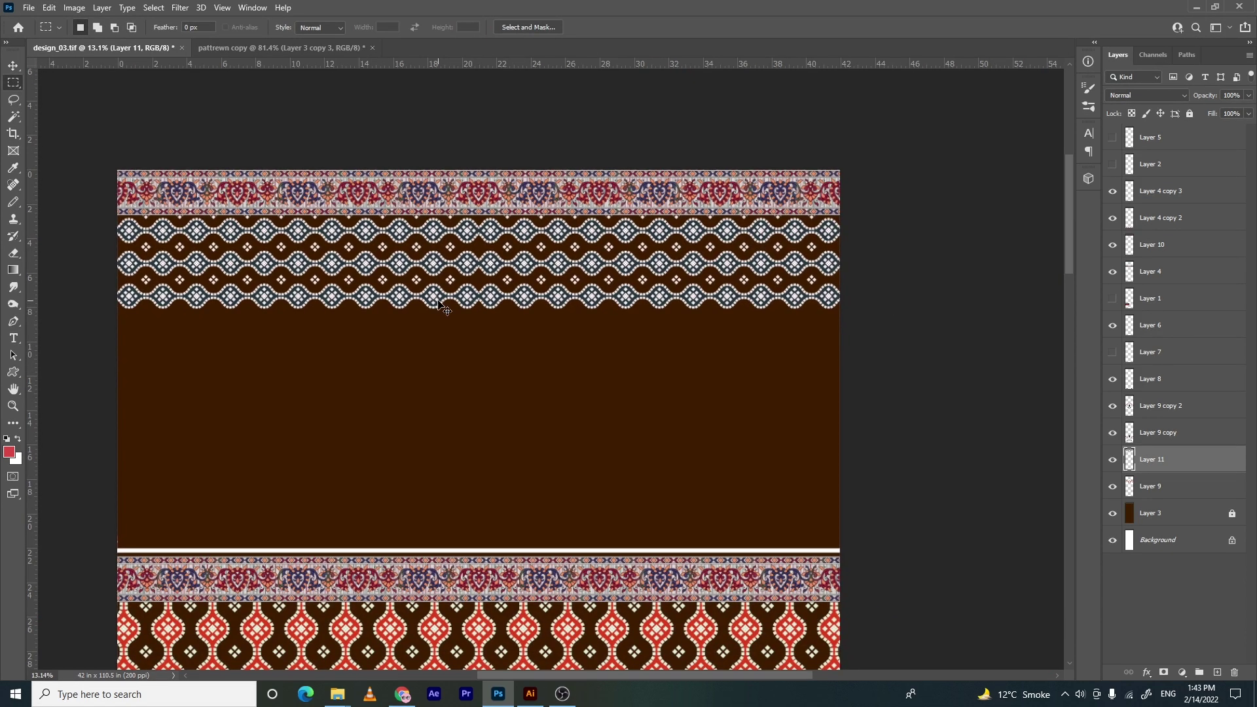
pyautogui.moveTo(383, 347); pyautogui.dragTo(553, 329)
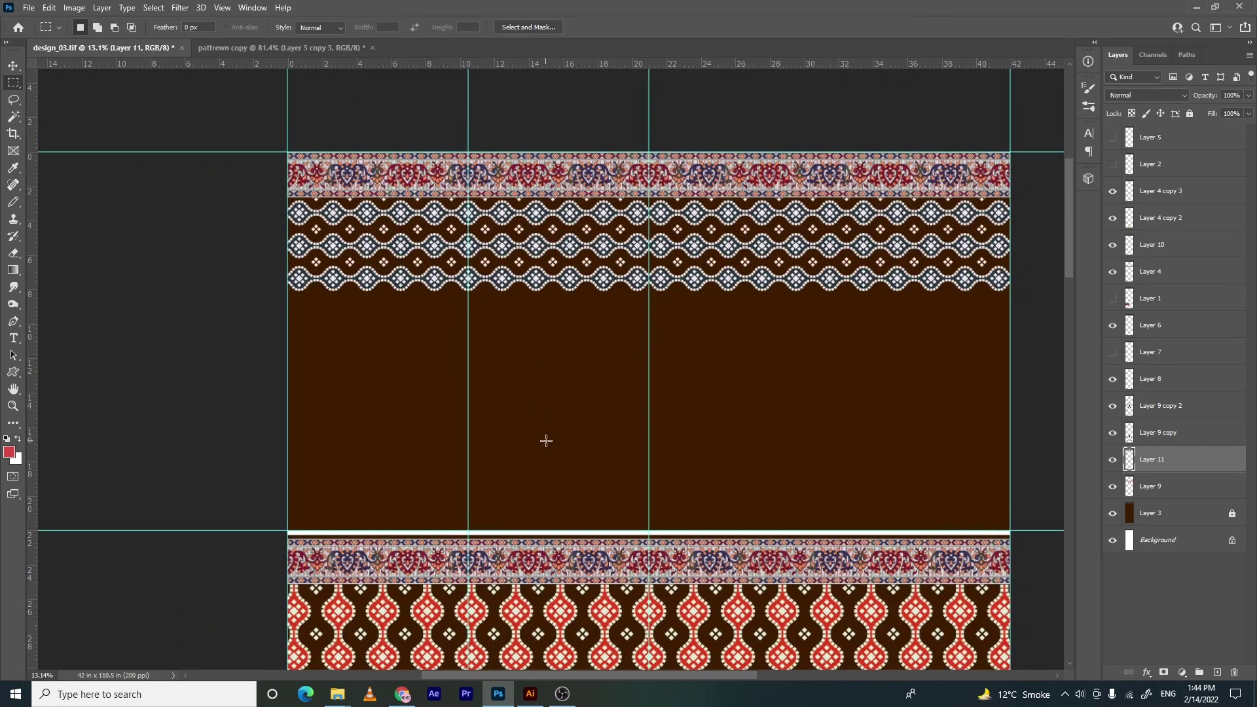
pyautogui.press('v')
pyautogui.moveTo(541, 489); pyautogui.dragTo(480, 356)
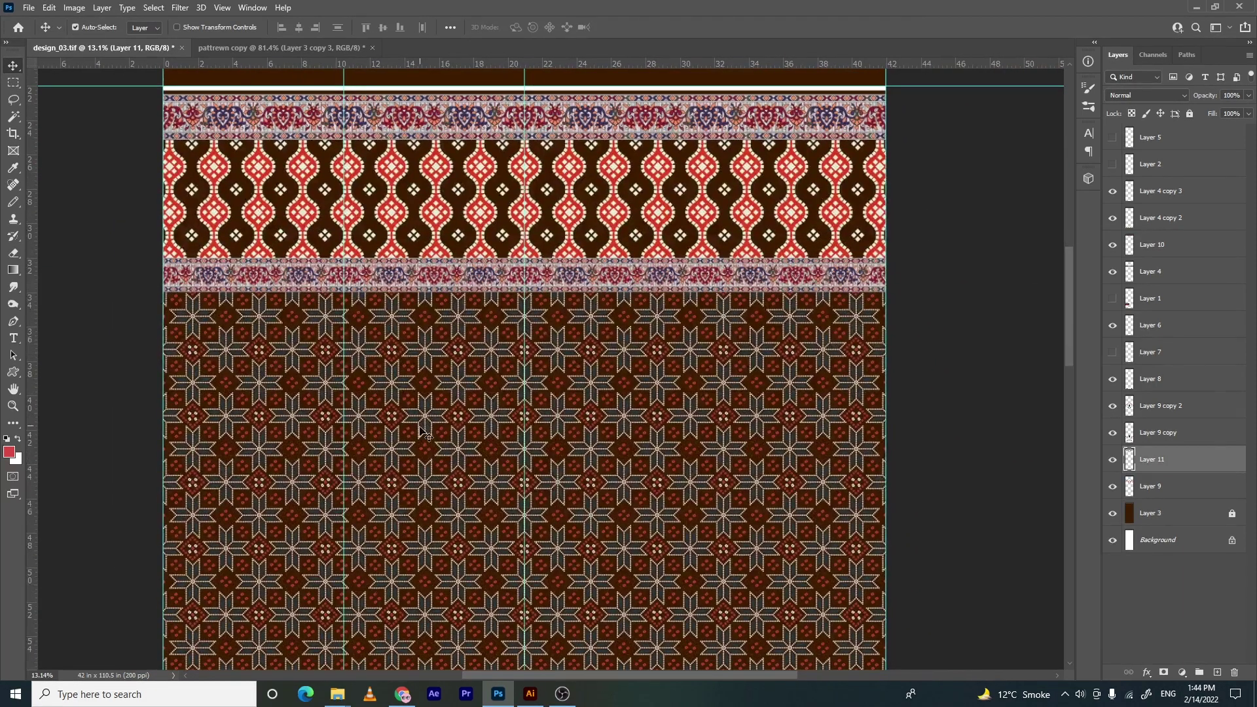
pyautogui.moveTo(425, 416); pyautogui.dragTo(438, 277)
pyautogui.hotkey('ctrl', 'z')
pyautogui.press('m')
pyautogui.moveTo(751, 250)
pyautogui.mouseDown()
pyautogui.moveTo(288, 621)
pyautogui.moveTo(248, 687)
pyautogui.mouseUp()
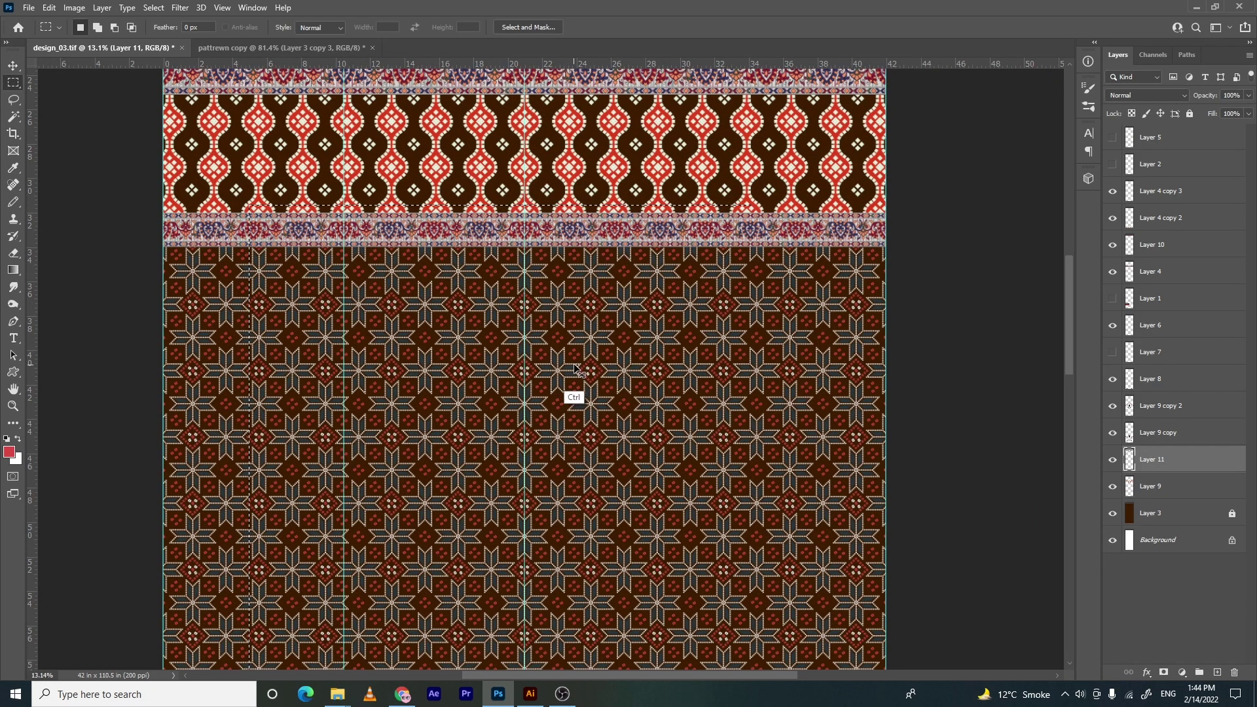
pyautogui.hotkey('ctrl', 'j')
pyautogui.press('Return')
pyautogui.click(1168, 414)
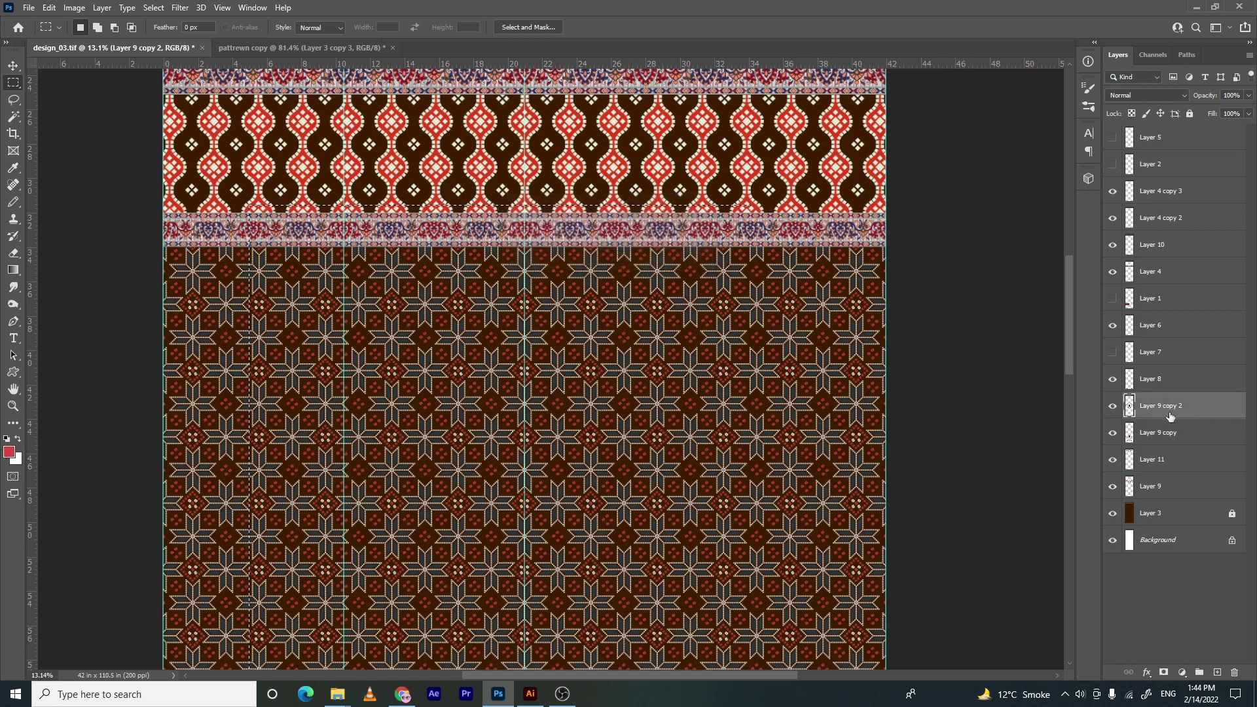
pyautogui.hotkey('ctrl', 'j')
pyautogui.hotkey('ctrl', 'z')
pyautogui.hotkey('ctrl', 'j')
# Move the star pattern copy up beneath the three-row pattern, centred on the first inner vertical guide
pyautogui.hotkey('ctrl', 't')
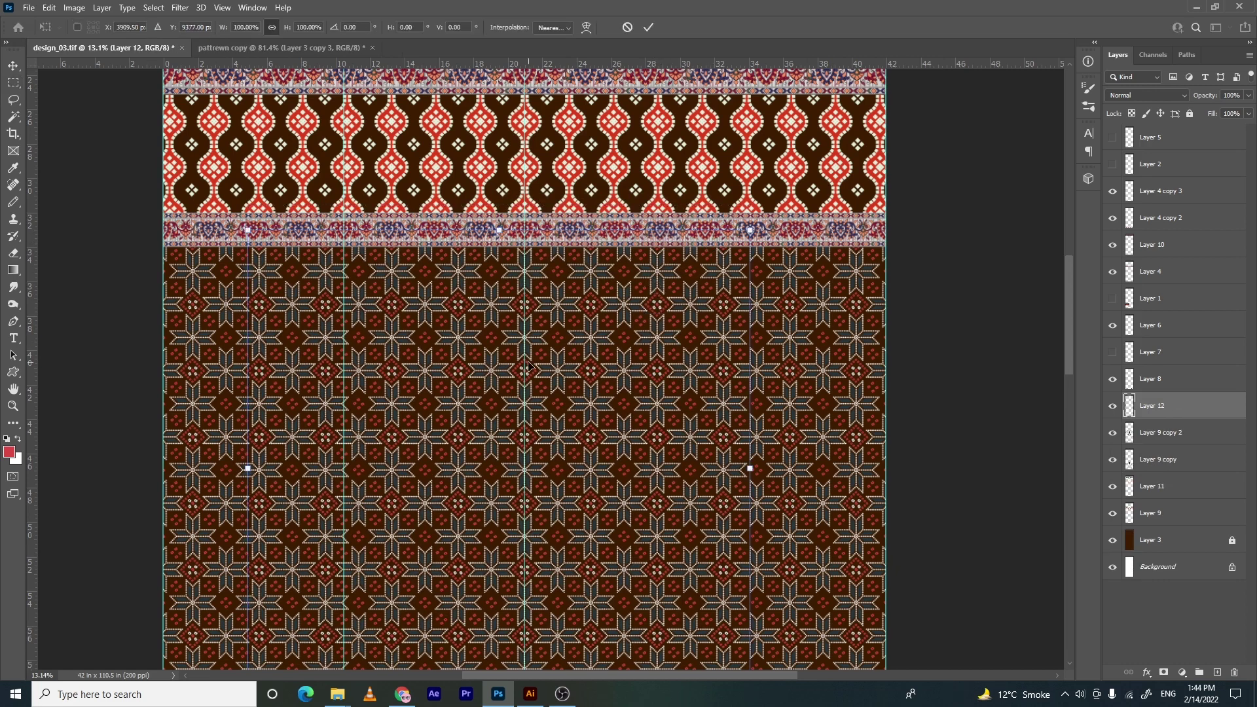
pyautogui.scroll(3, 563, 405)
pyautogui.moveTo(389, 174); pyautogui.dragTo(365, 125)
pyautogui.moveTo(383, 160); pyautogui.dragTo(488, 362)
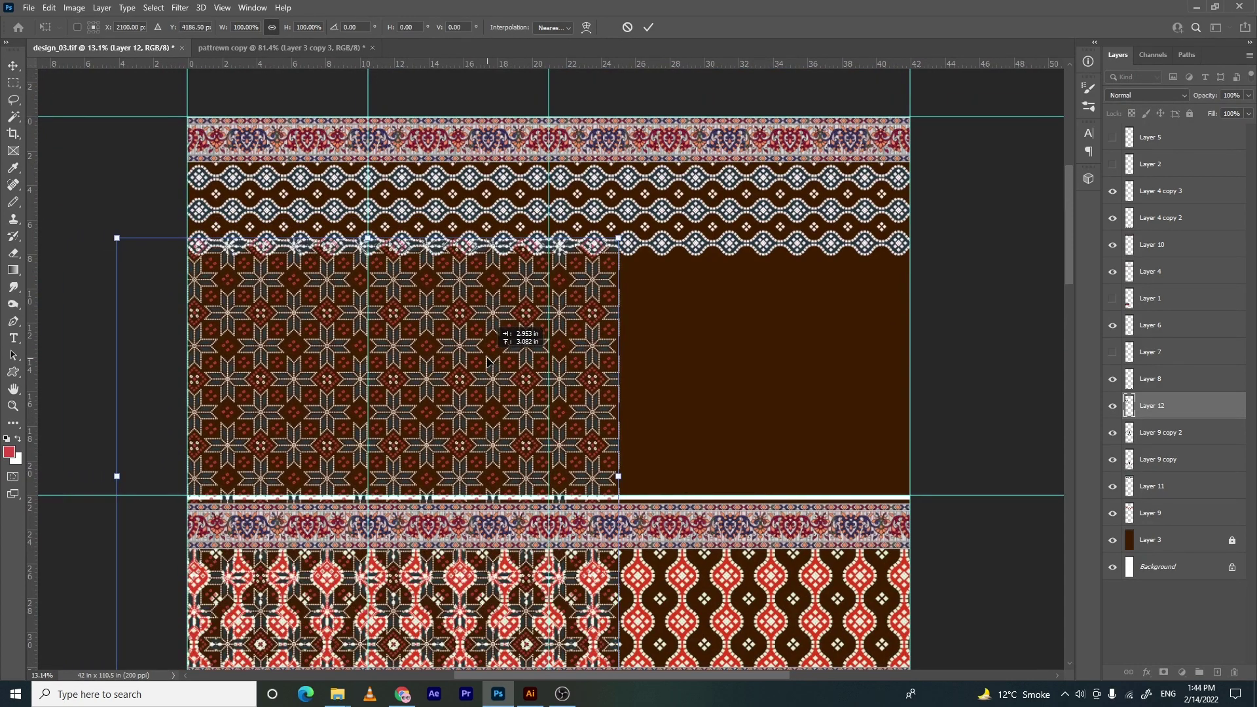
pyautogui.press('Return')
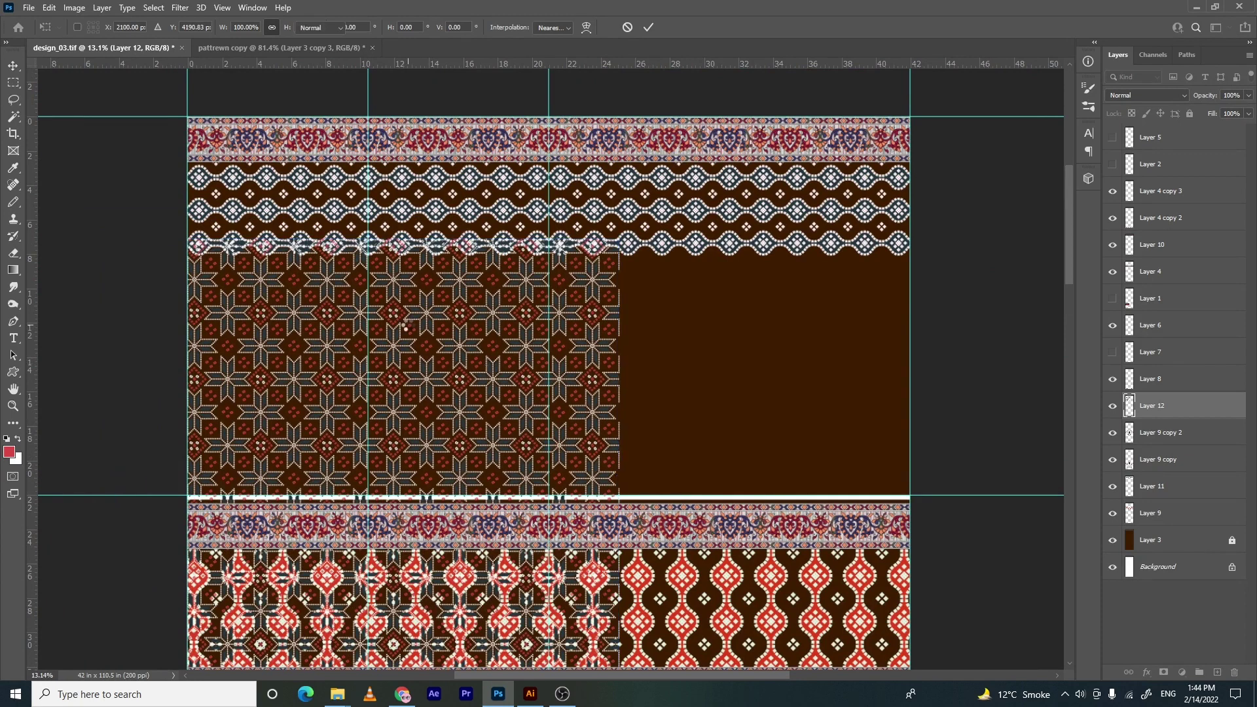
# Try scaling the star pattern copy on Layer 12 to about 85.6%
pyautogui.hotkey('ctrl', 't')
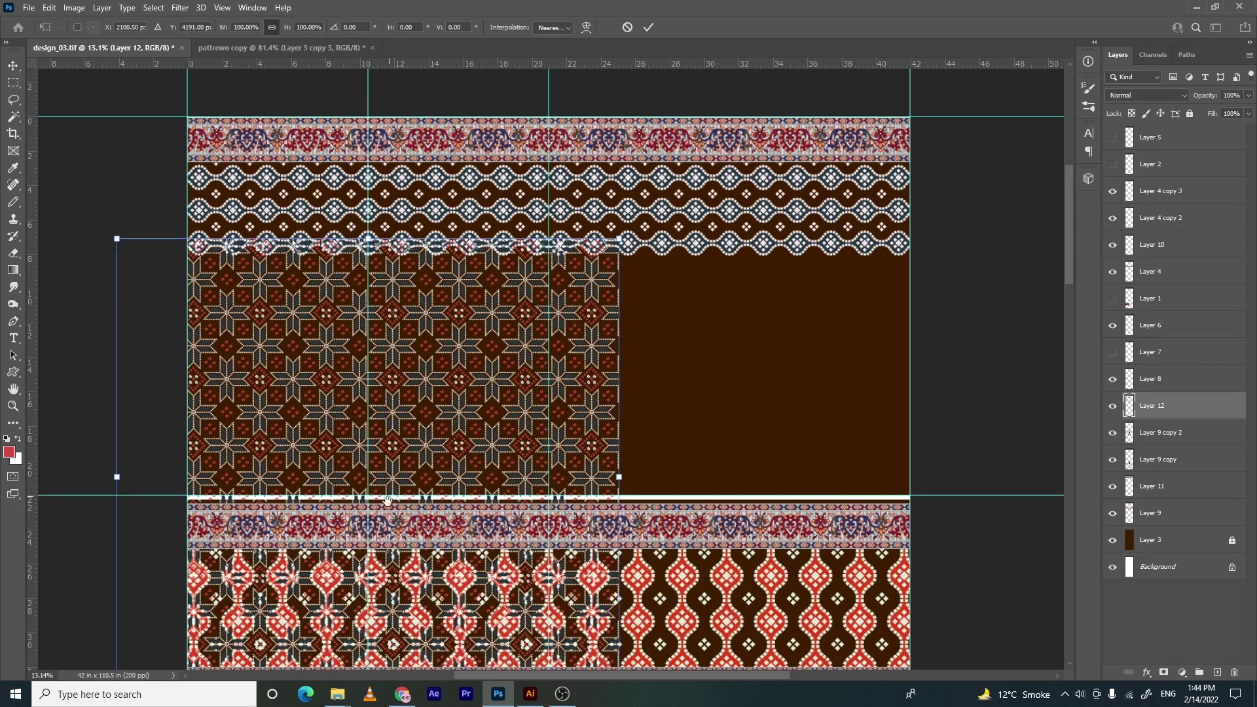
pyautogui.scroll(-5, 396, 524)
pyautogui.moveTo(377, 441); pyautogui.dragTo(375, 378)
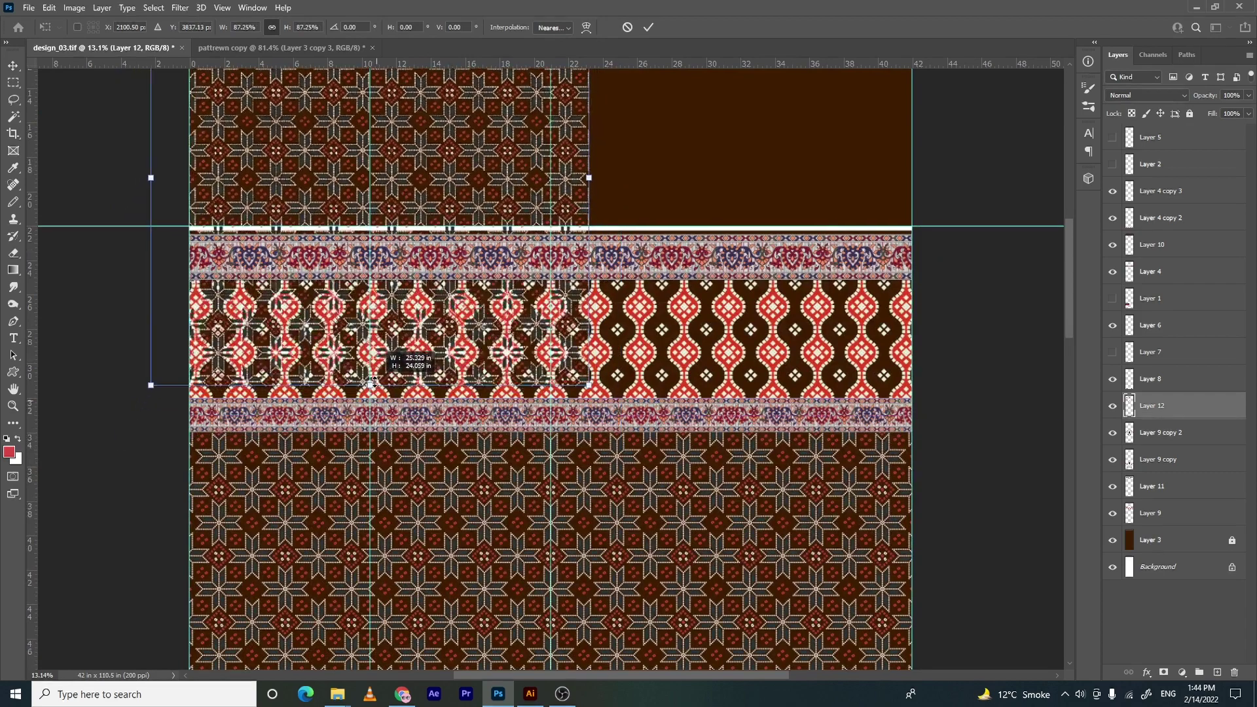
pyautogui.scroll(4, 359, 343)
pyautogui.press('Return')
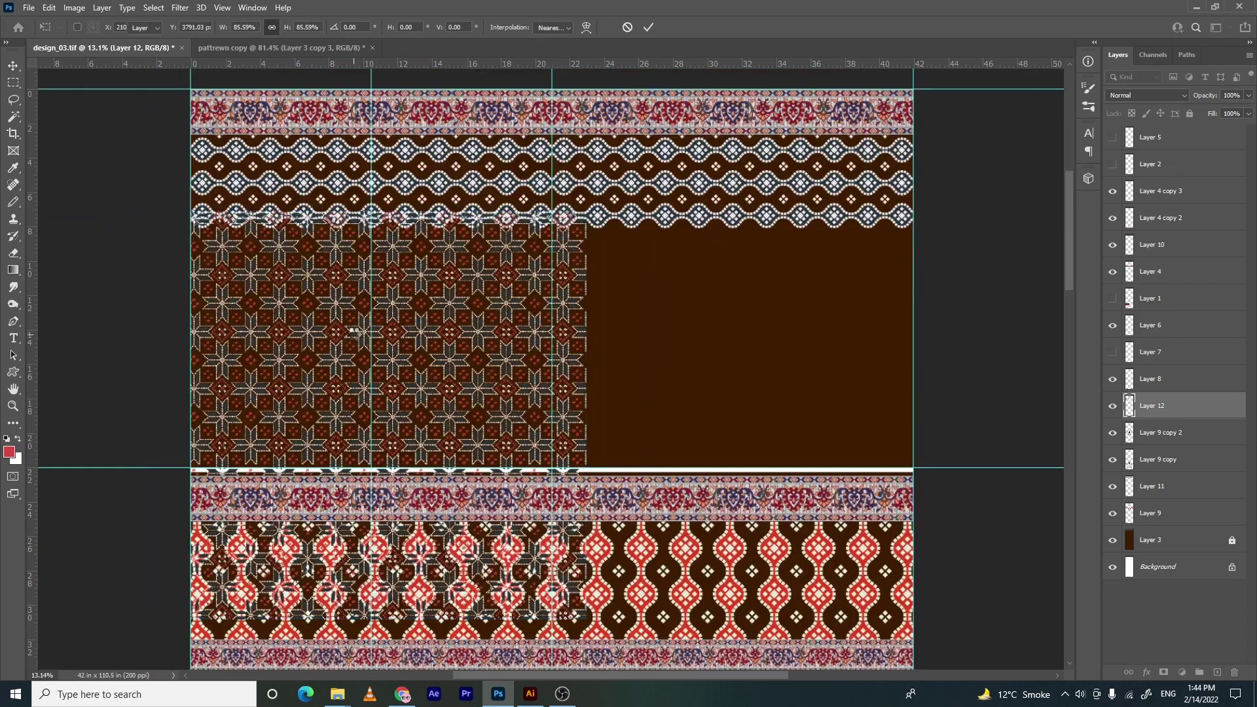
# Check the scaled star motifs up close and undo the scaling of Layer 12
pyautogui.press('b')
pyautogui.moveTo(369, 248); pyautogui.dragTo(534, 234)
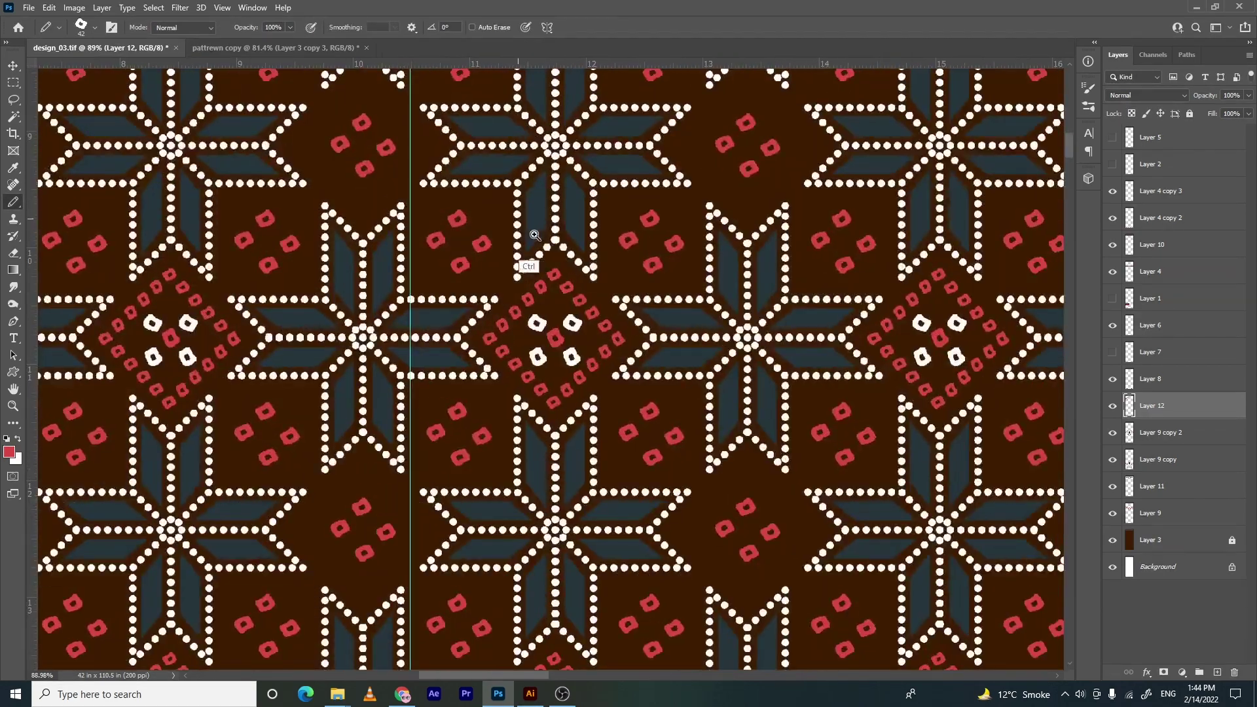
pyautogui.press('v')
pyautogui.moveTo(392, 285)
pyautogui.mouseDown()
pyautogui.moveTo(452, 283)
pyautogui.moveTo(325, 299)
pyautogui.mouseUp()
pyautogui.hotkey('ctrl', 'z')
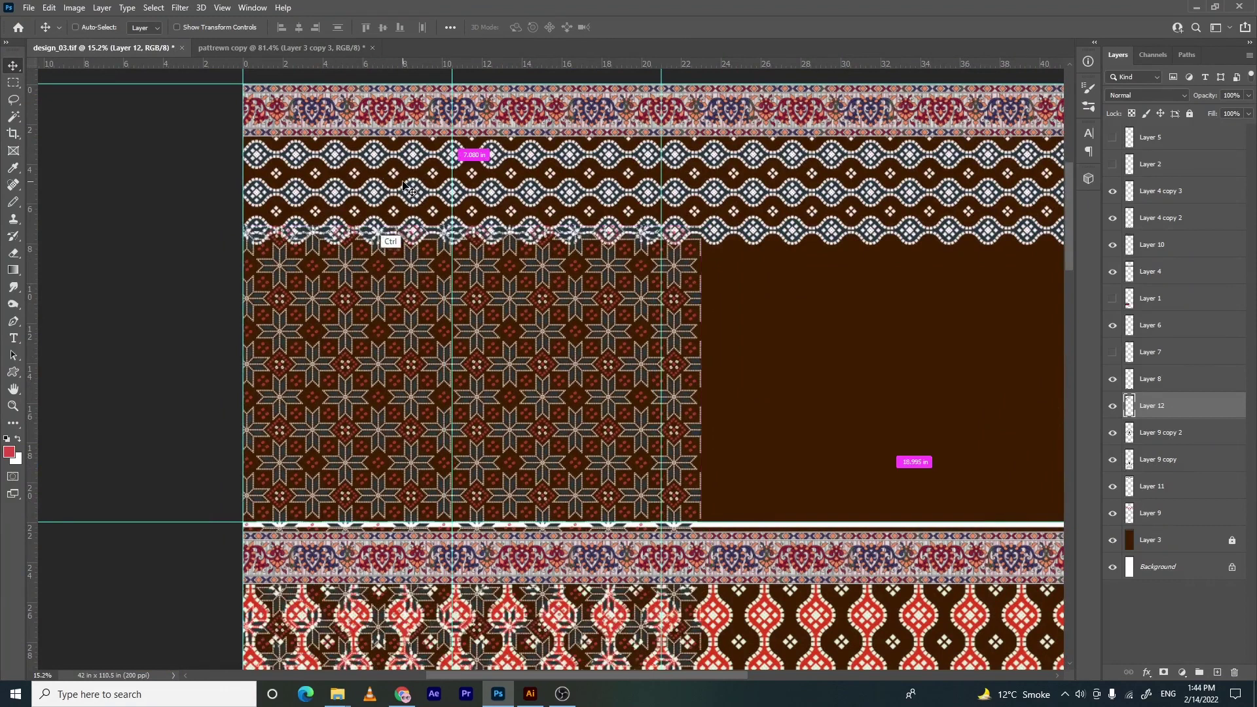
pyautogui.hotkey('ctrl', 'z')
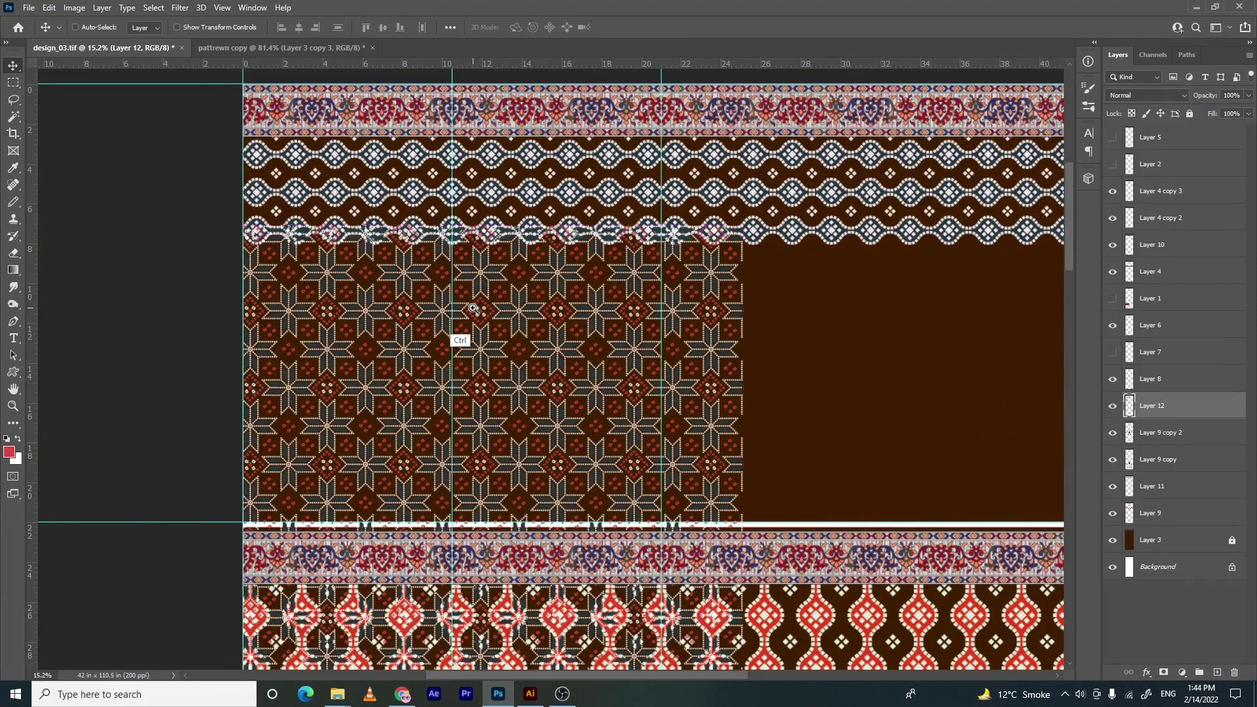
# Scale the star pattern on Layer 12 proportionally to about 68.5%, keeping its upper edge in place
pyautogui.hotkey('ctrl', 't')
pyautogui.scroll(-3, 481, 320)
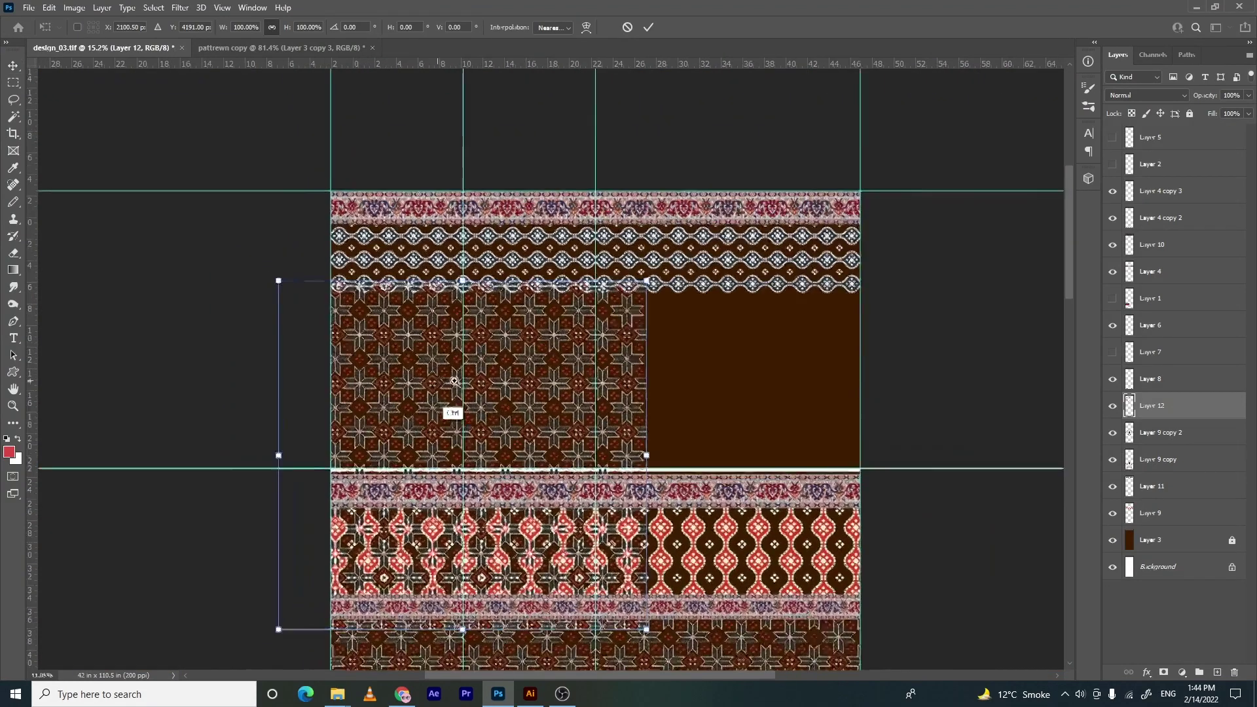
pyautogui.moveTo(461, 632); pyautogui.dragTo(459, 543)
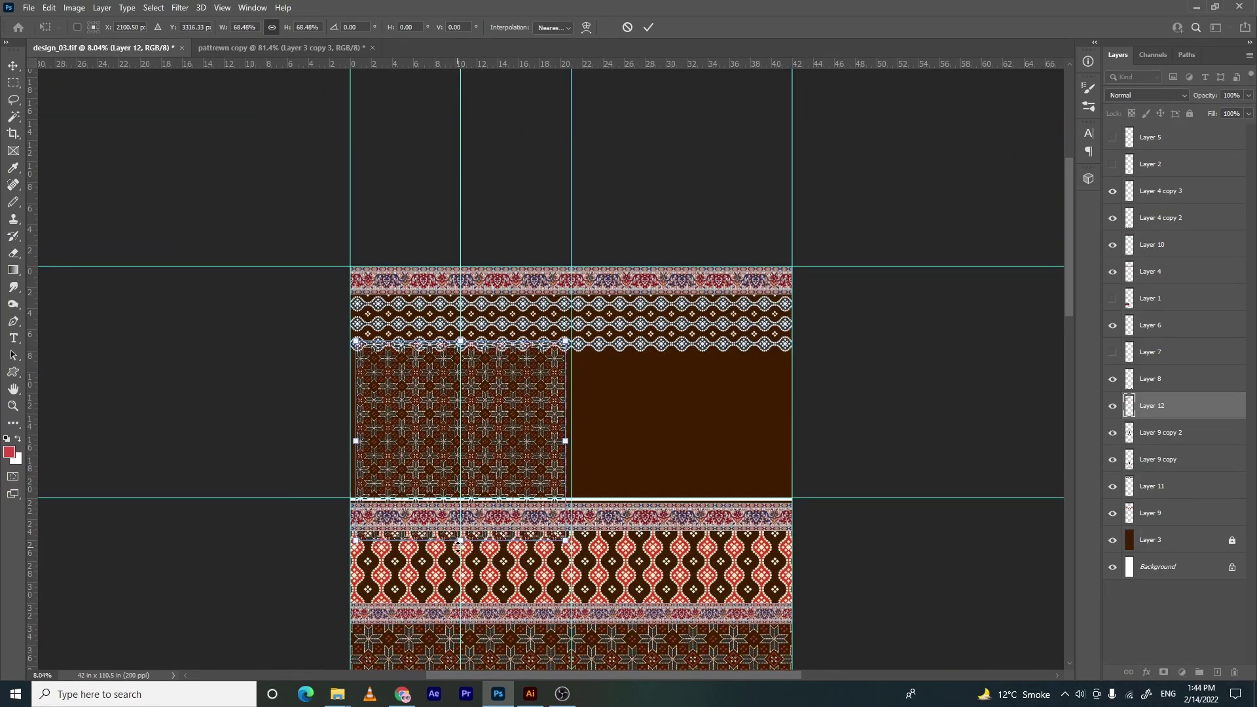
pyautogui.press('Return')
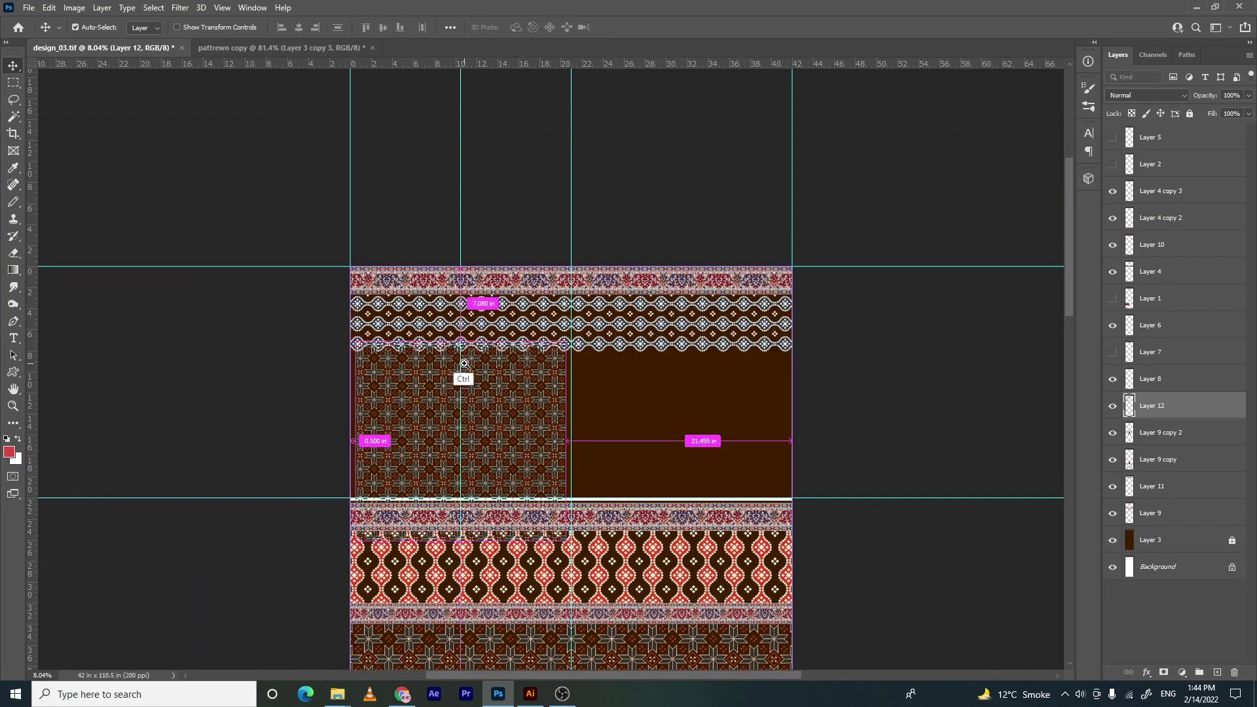
# Shift the scaled star pattern about 7.5 in left so it overhangs the canvas's left edge
pyautogui.moveTo(456, 345); pyautogui.dragTo(574, 351)
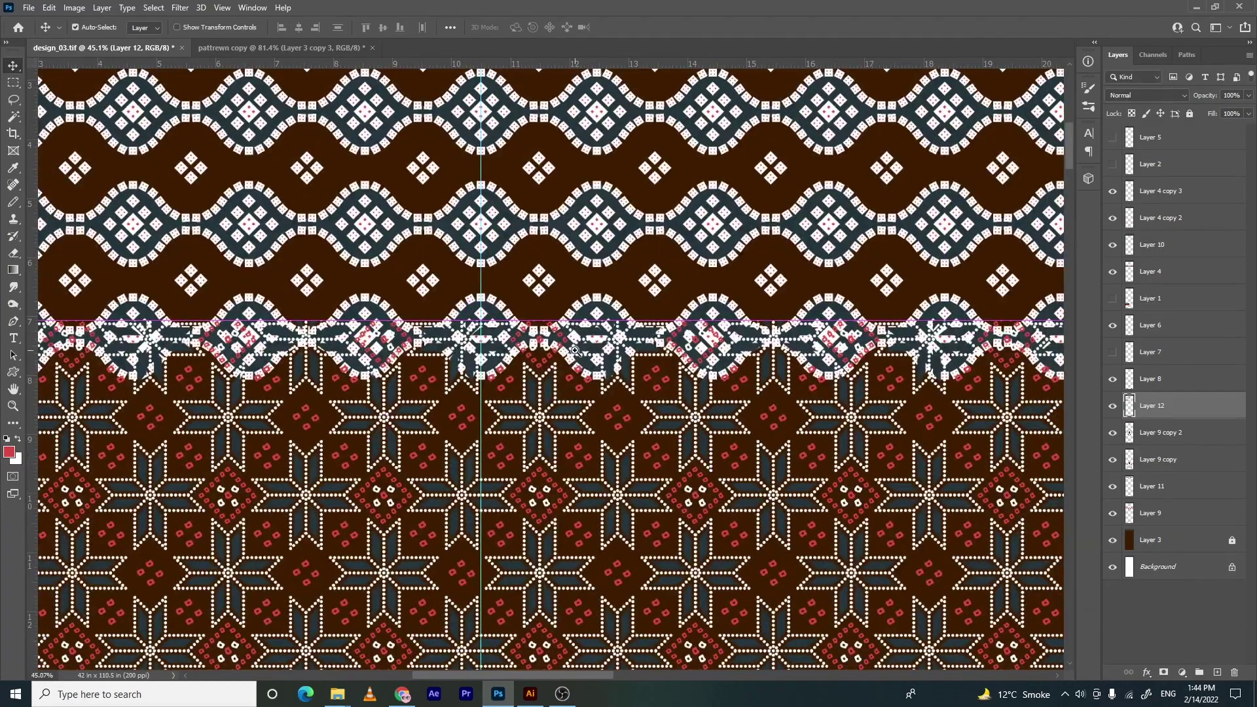
pyautogui.moveTo(568, 413); pyautogui.dragTo(111, 423)
pyautogui.moveTo(424, 384); pyautogui.dragTo(340, 393)
# Duplicate Layer 12 and move the copy right until its left edge meets the original star pattern's right edge
pyautogui.hotkey('ctrl', 'j')
pyautogui.hotkey('ctrl', 't')
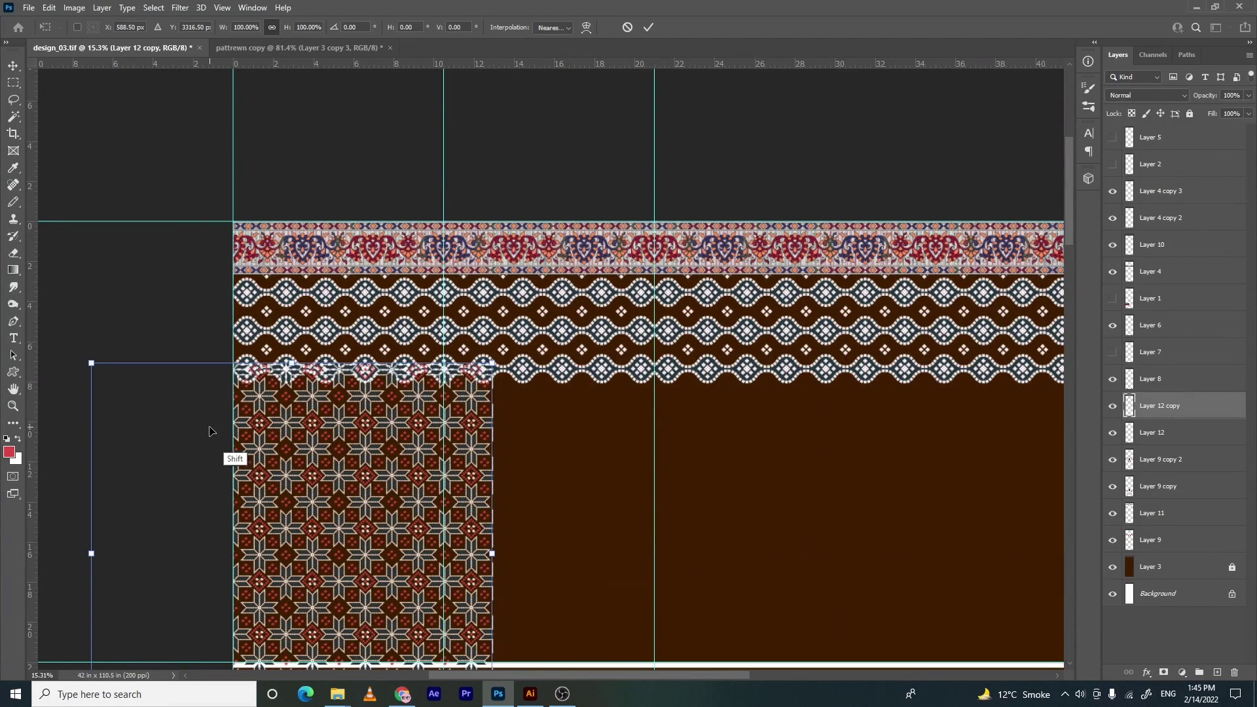
pyautogui.moveTo(210, 430); pyautogui.dragTo(494, 417)
pyautogui.moveTo(541, 419); pyautogui.dragTo(617, 422)
pyautogui.press('Return')
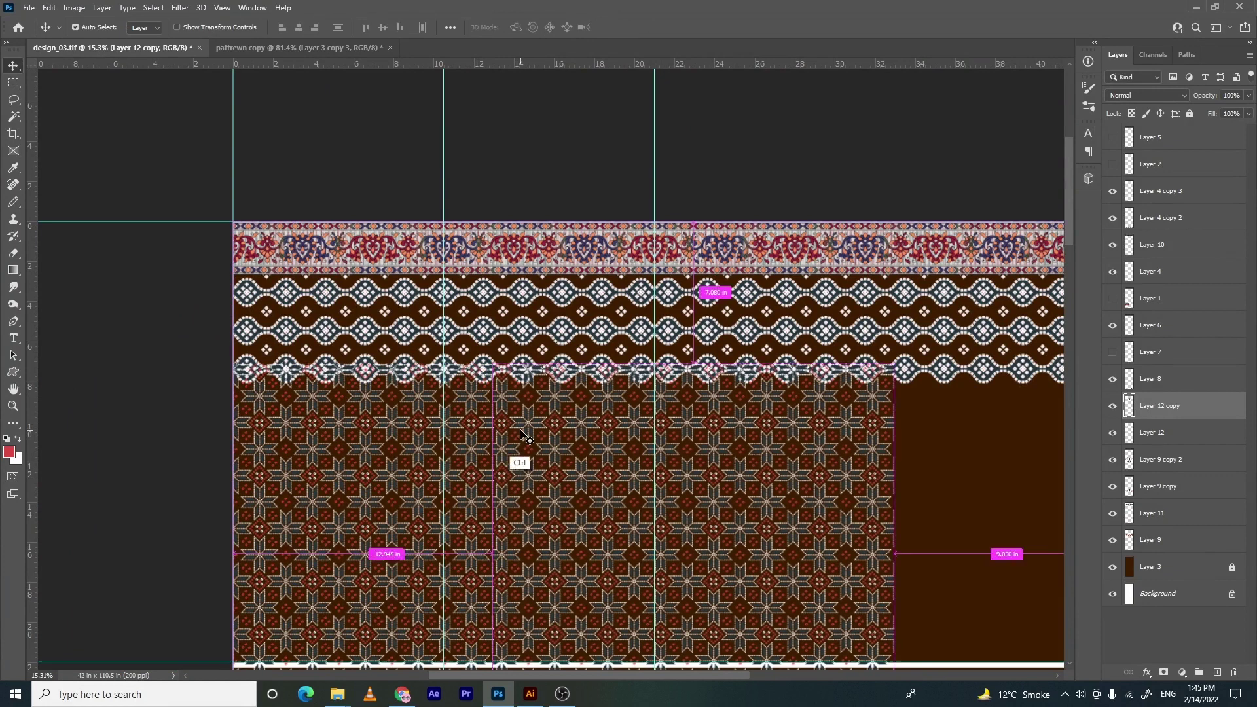
# Invert the copy's colours, shift it left until its star motifs overlap the original's exactly, and invert the colours back
pyautogui.hotkey('ctrl', 'i')
pyautogui.moveTo(489, 415); pyautogui.dragTo(723, 381)
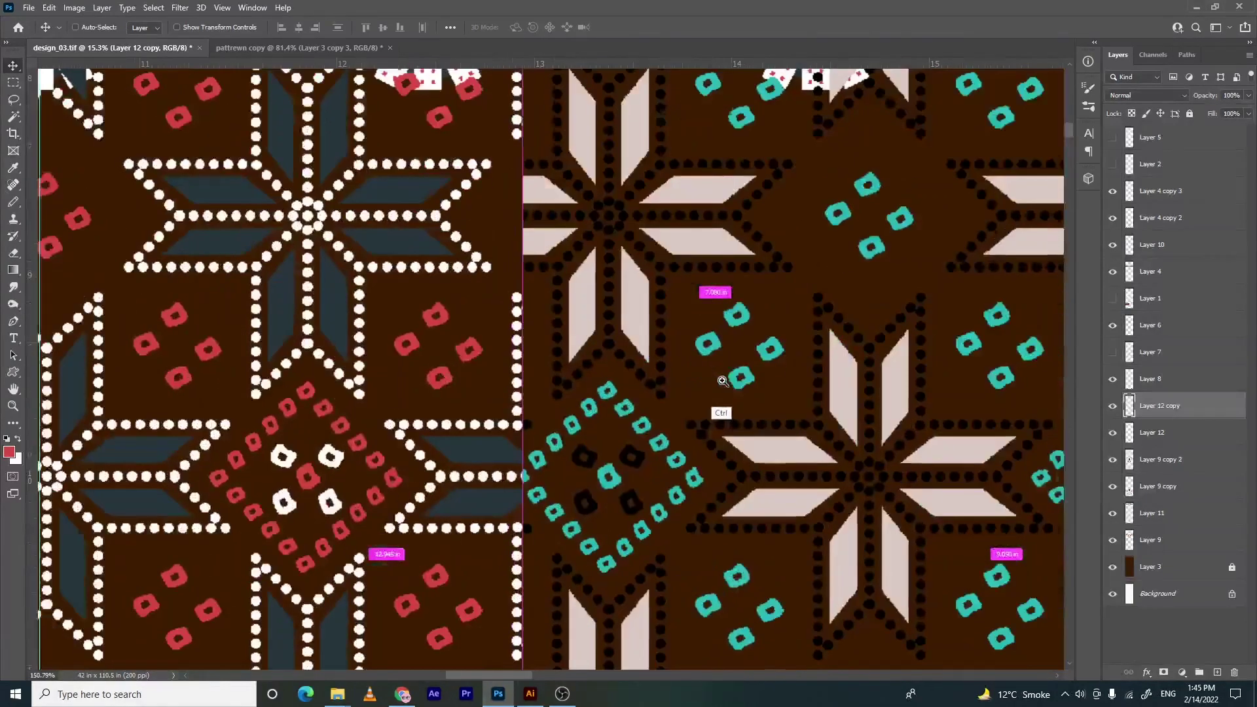
pyautogui.moveTo(443, 435); pyautogui.dragTo(224, 453)
pyautogui.press('Right')
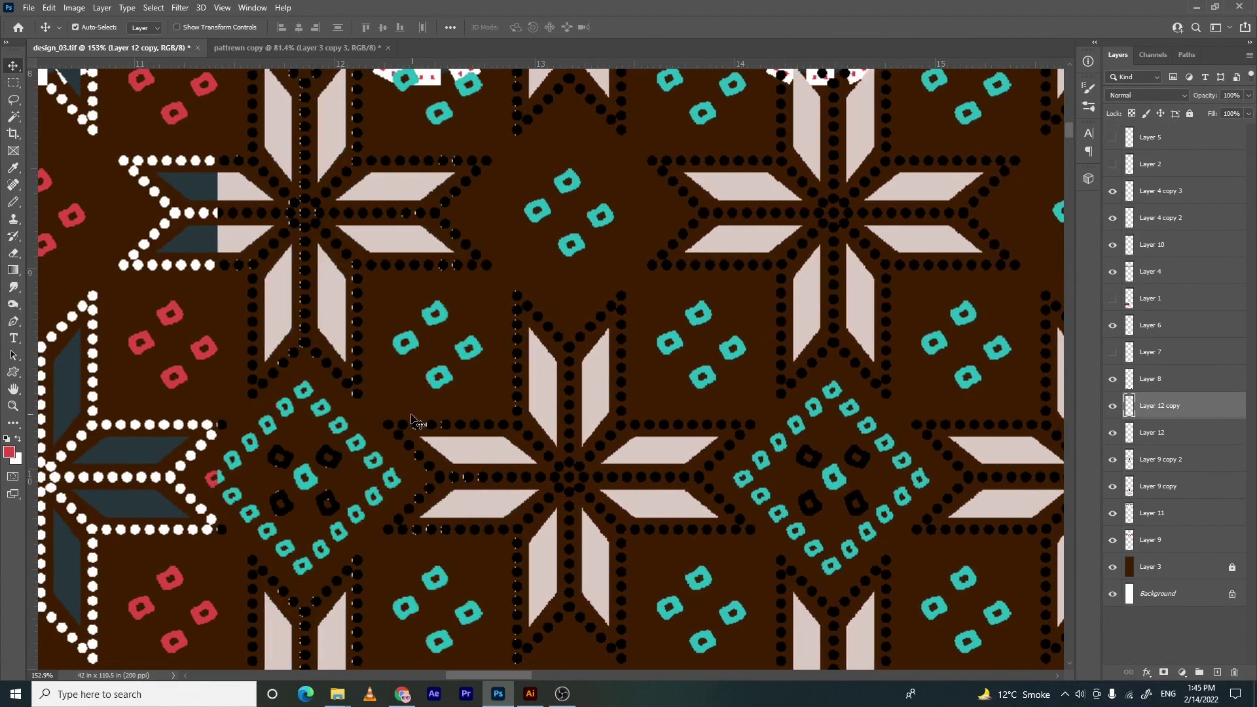
pyautogui.keyDown('ctrl'); pyautogui.click(288, 404); pyautogui.keyUp('ctrl')
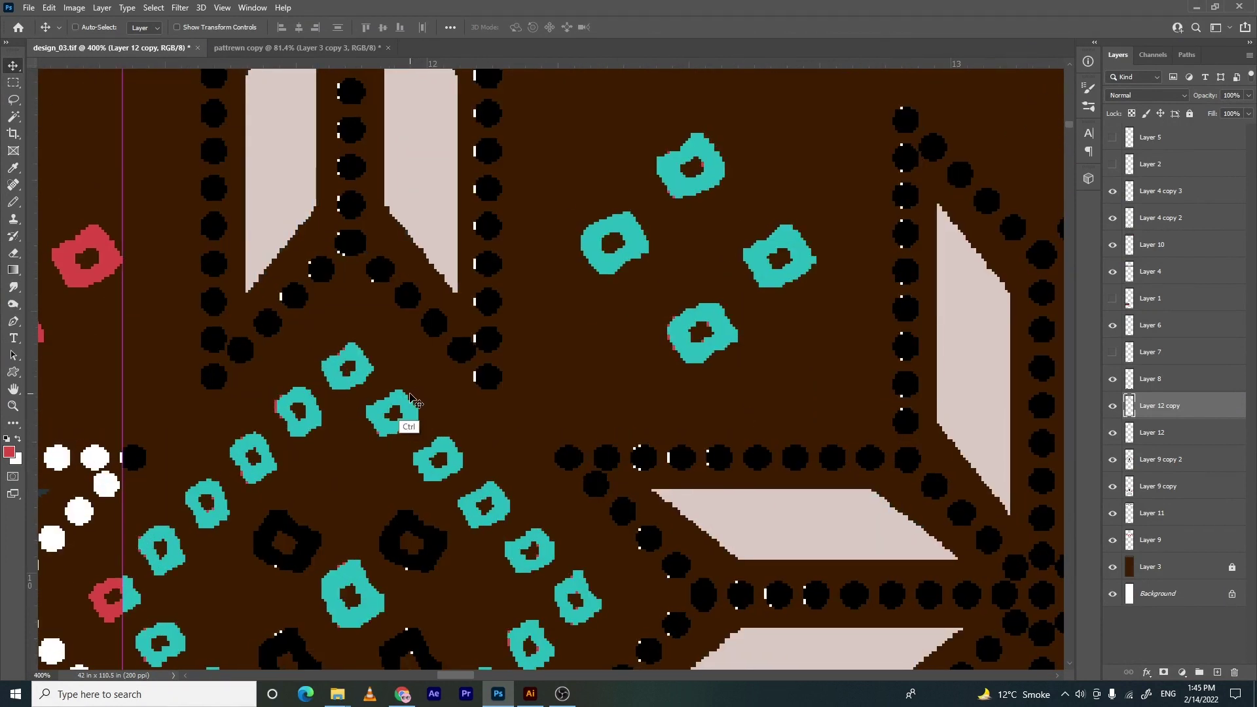
pyautogui.hotkey('ctrl', 'i')
# Merge the aligned star pattern copy down into Layer 12
pyautogui.moveTo(503, 305); pyautogui.dragTo(63, 404)
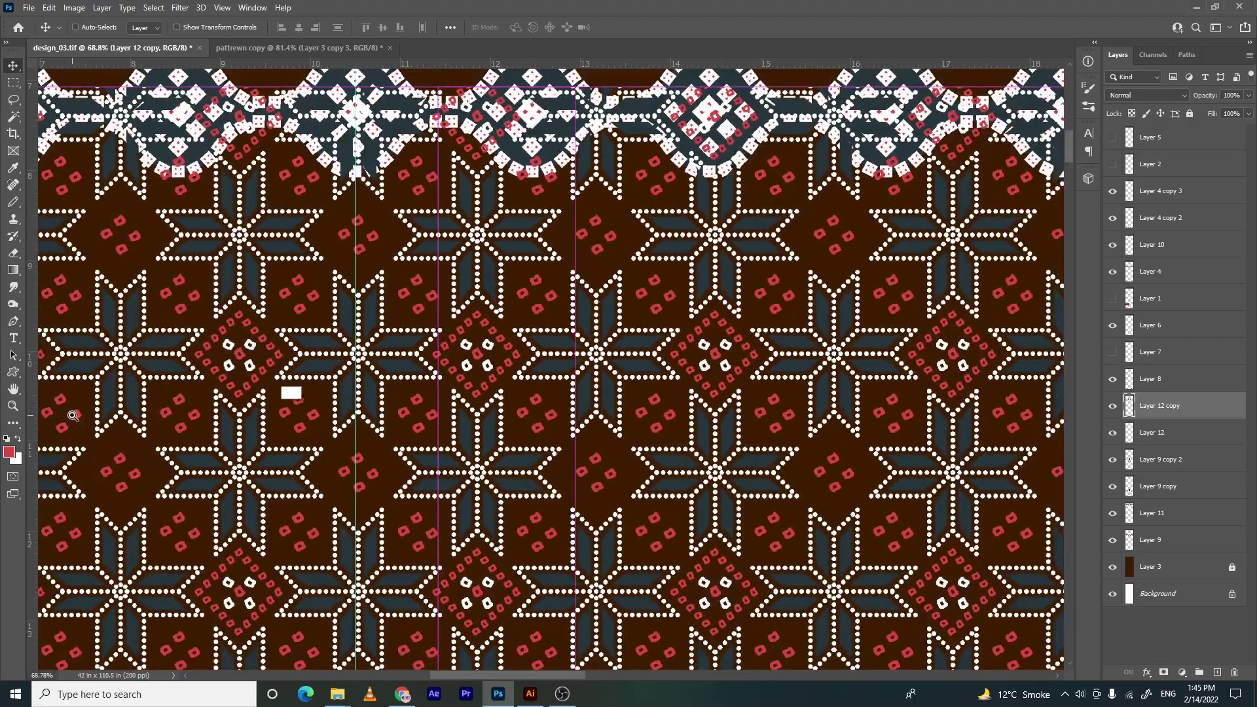
pyautogui.moveTo(334, 352); pyautogui.dragTo(70, 380)
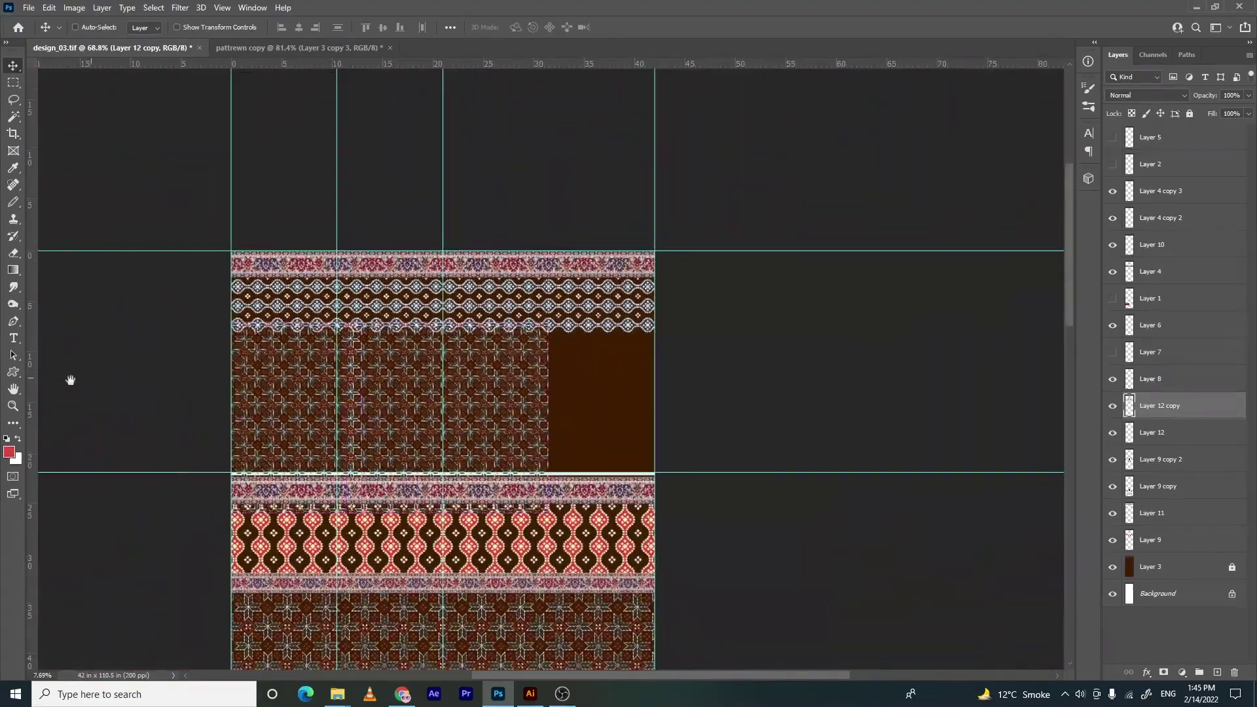
pyautogui.moveTo(410, 388)
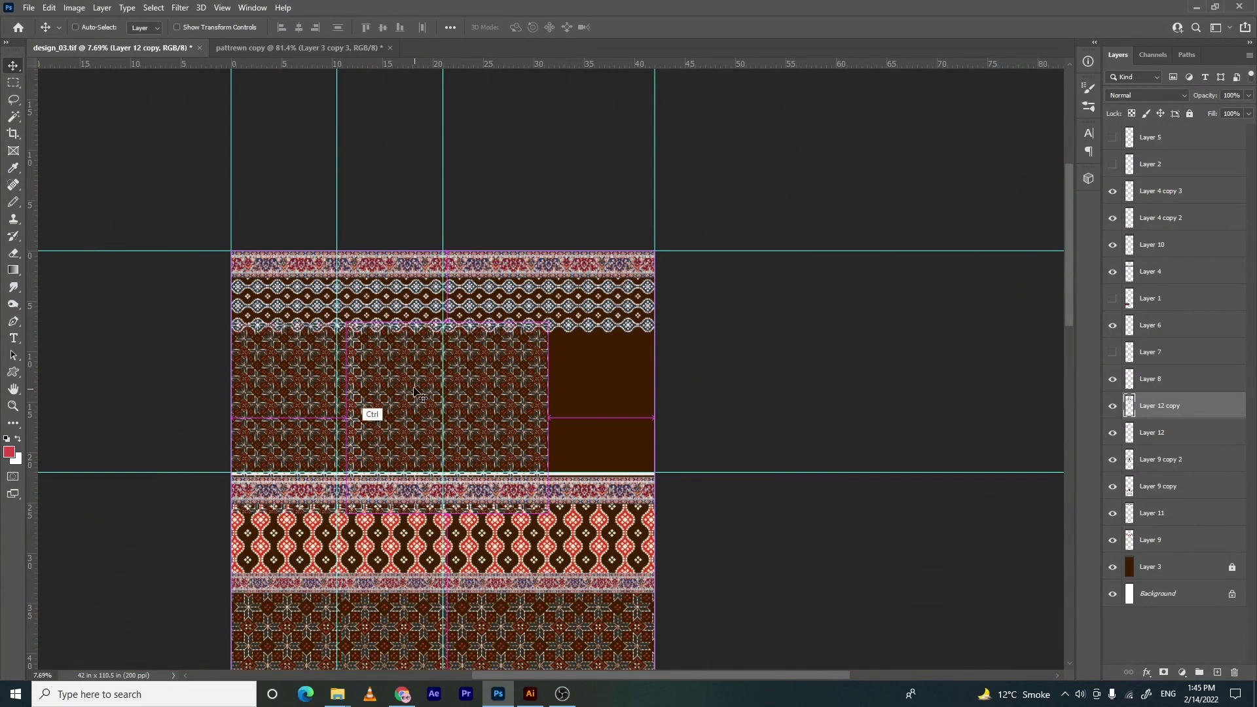
pyautogui.press('Delete')
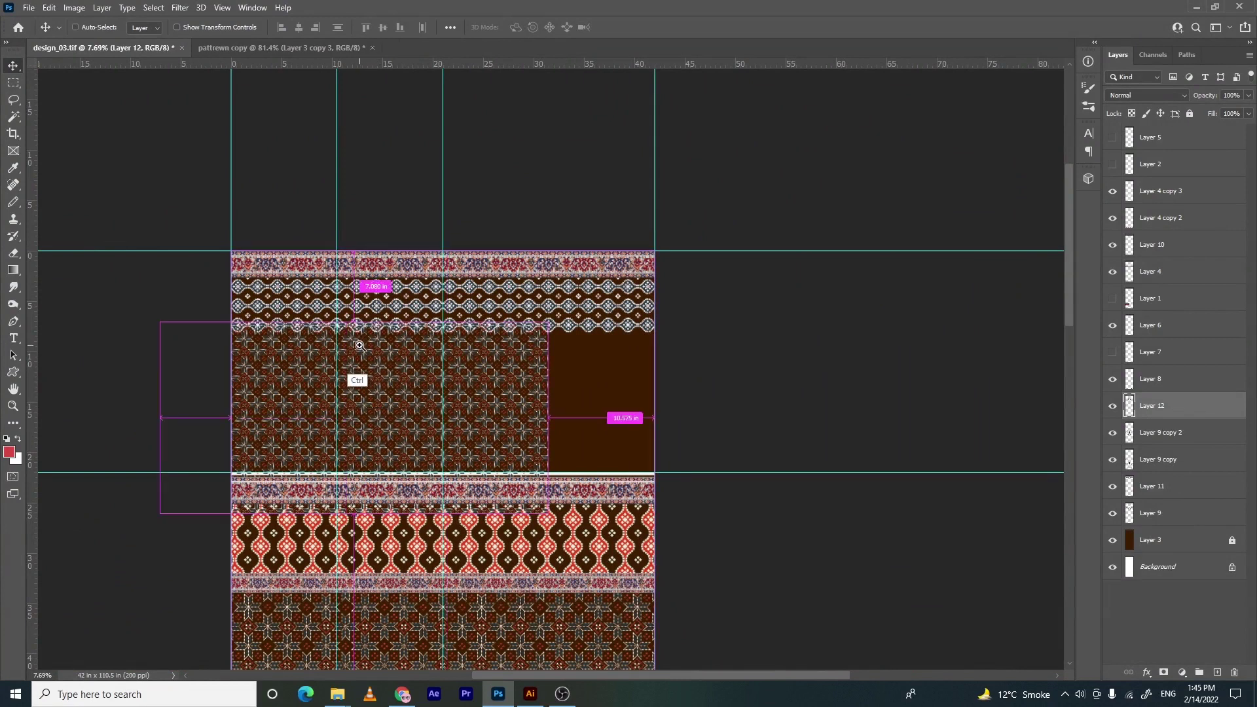
pyautogui.moveTo(350, 357); pyautogui.dragTo(486, 326)
pyautogui.scroll(5, 496, 346)
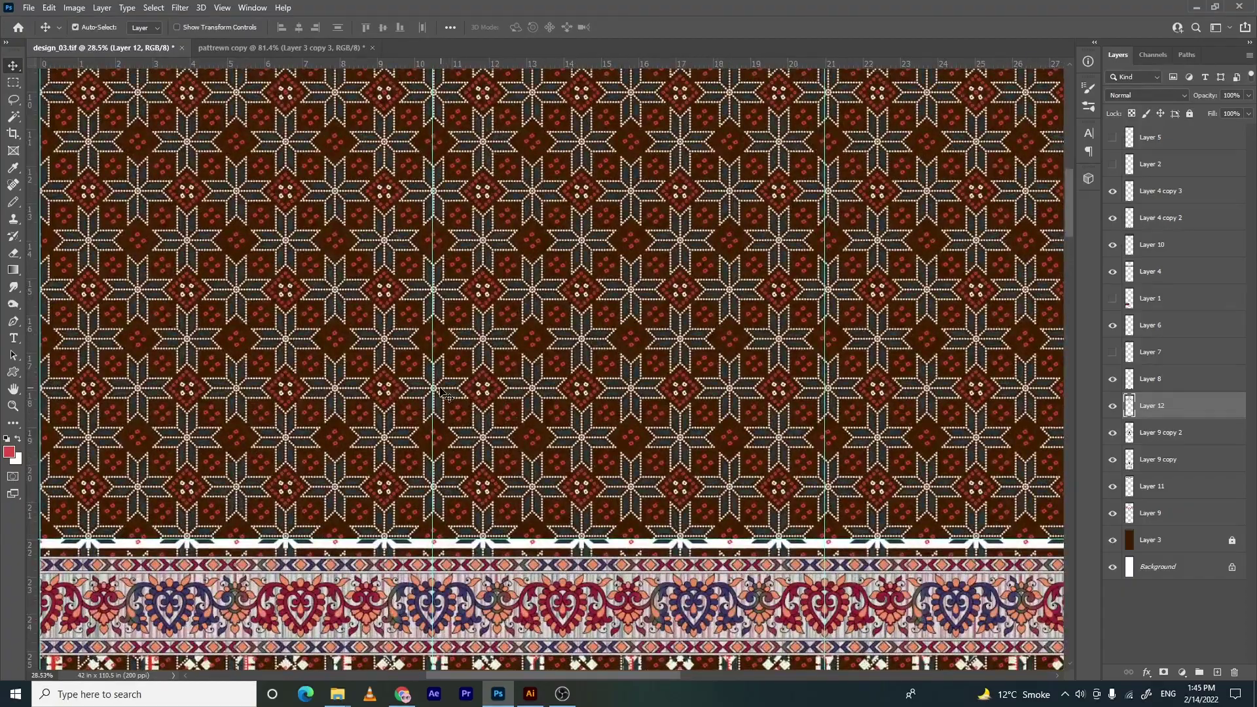
# Nudge Layer 12's star pattern horizontally by about 0.03 in so a star centre sits on the first vertical guide inside the canvas
pyautogui.scroll(10, 432, 386)
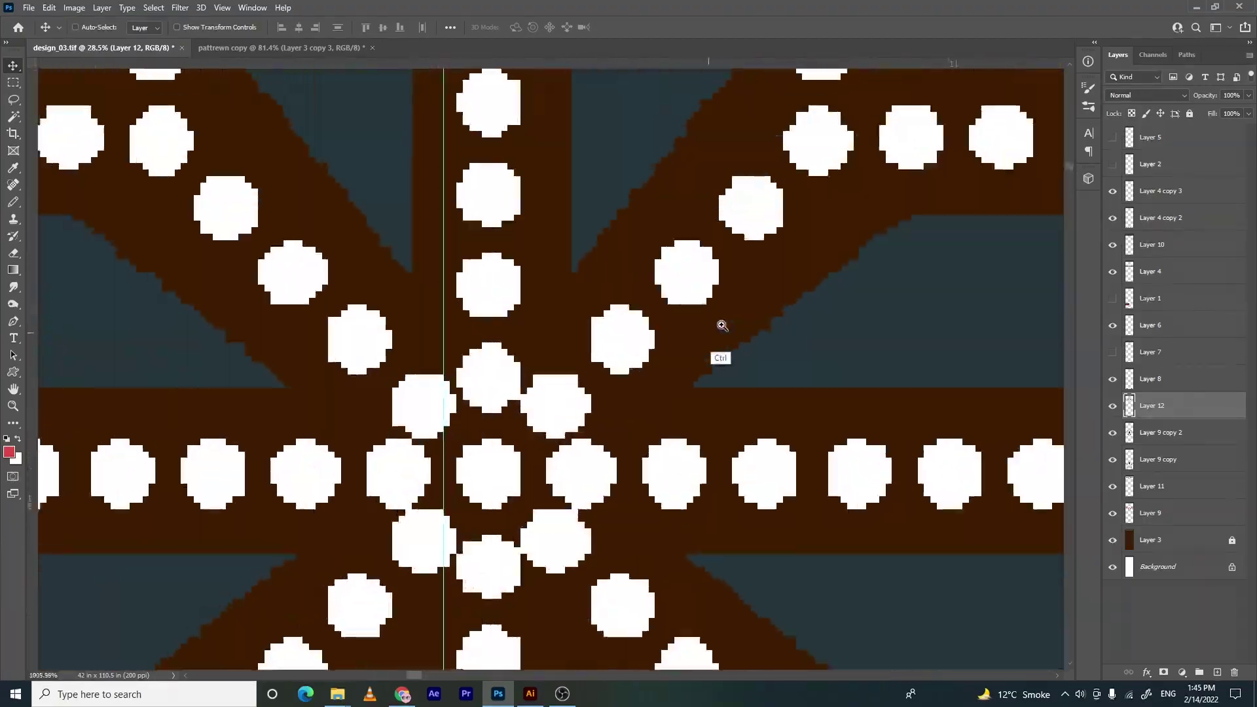
pyautogui.hscroll(2, 505, 374)
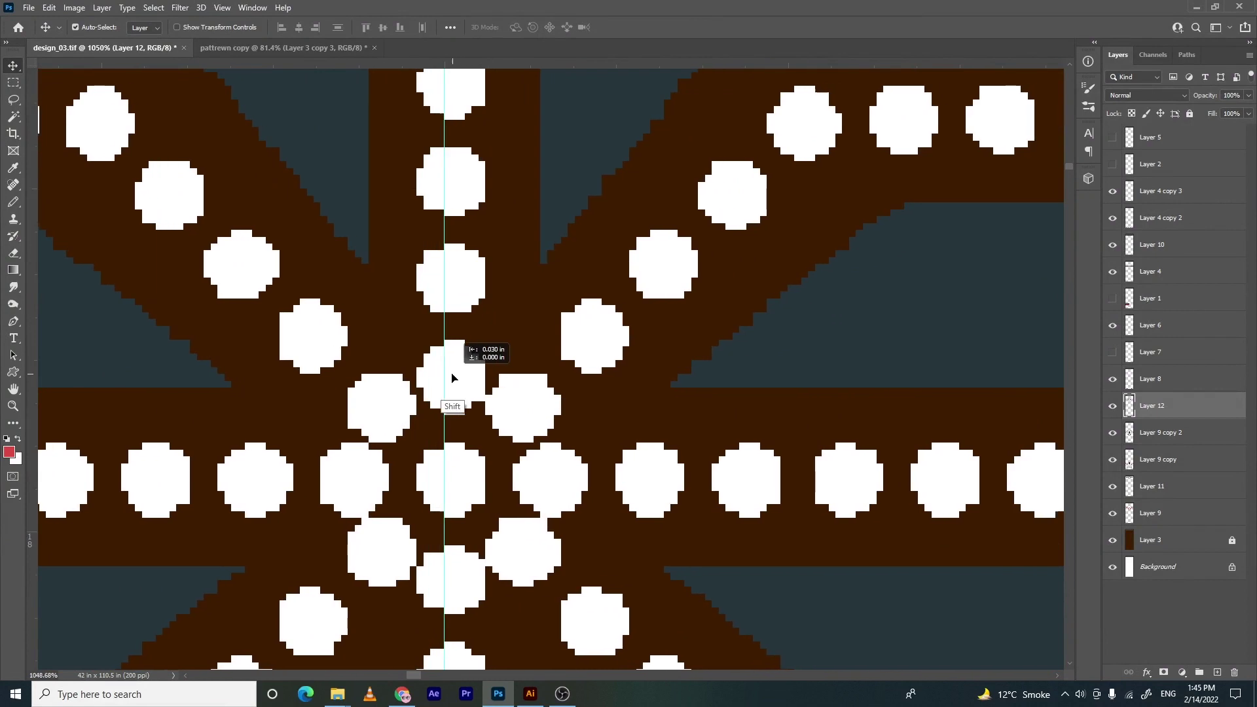
pyautogui.scroll(-15, 408, 387)
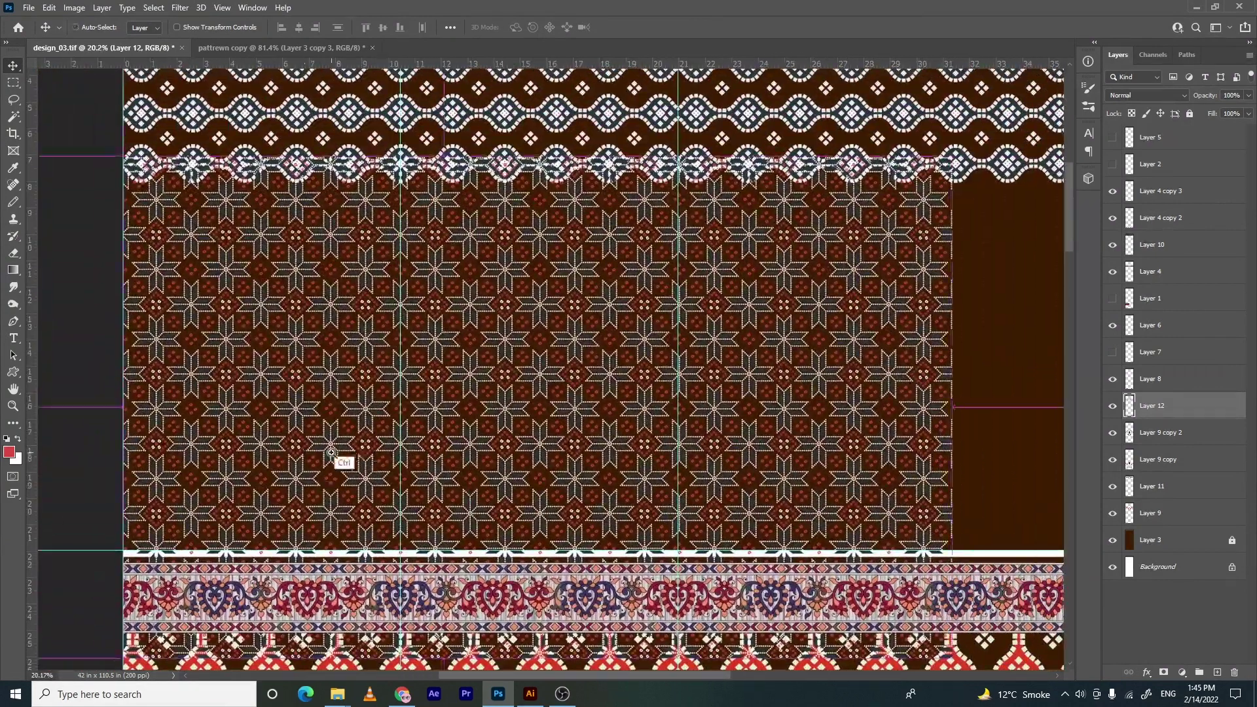
# Copy the part of the star pattern left of the canvas's centre guide onto a new layer and hide Layer 12
pyautogui.scroll(-3, 288, 476)
pyautogui.press('m')
pyautogui.moveTo(571, 520); pyautogui.dragTo(10, 105)
pyautogui.hotkey('ctrl', 'j')
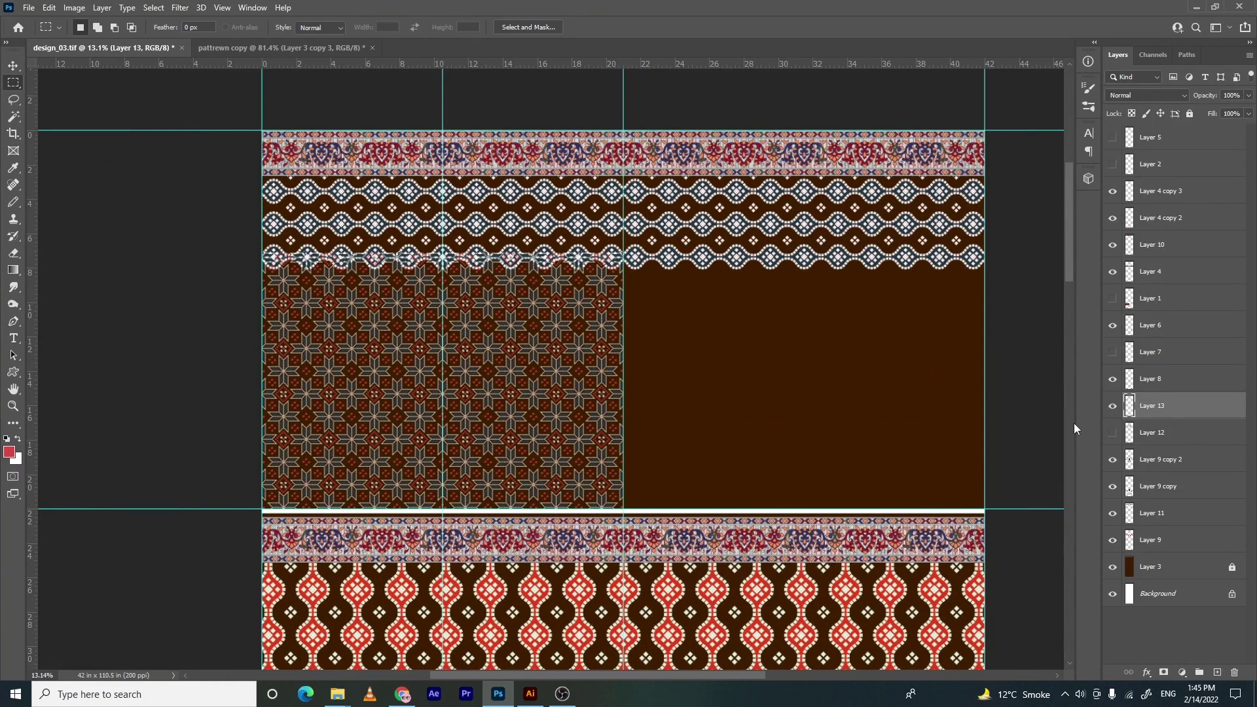
# Select the star pattern's half, sample the dark brown as foreground colour, and choose the foreground-to-transparent gradient from the Basics presets
pyautogui.moveTo(579, 483); pyautogui.dragTo(127, 92)
pyautogui.press('i')
pyautogui.press('g')
pyautogui.moveTo(462, 263); pyautogui.dragTo(533, 579)
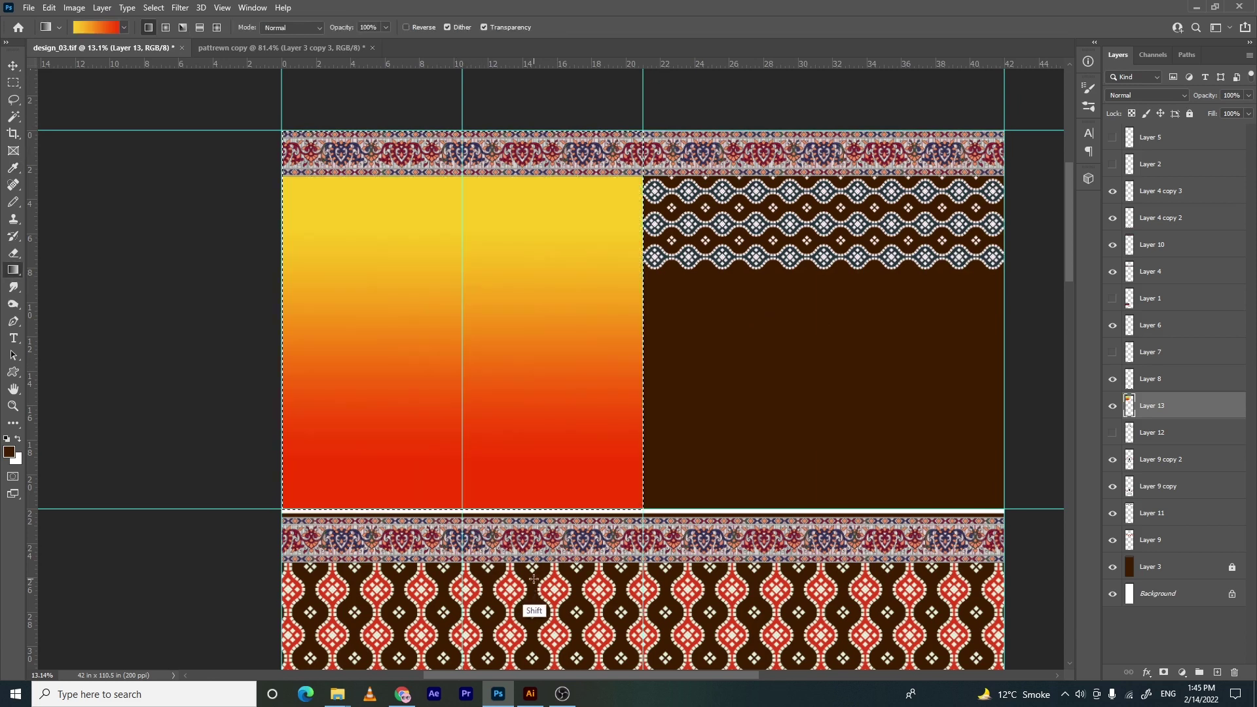
pyautogui.hotkey('ctrl', 'z')
pyautogui.click(124, 27)
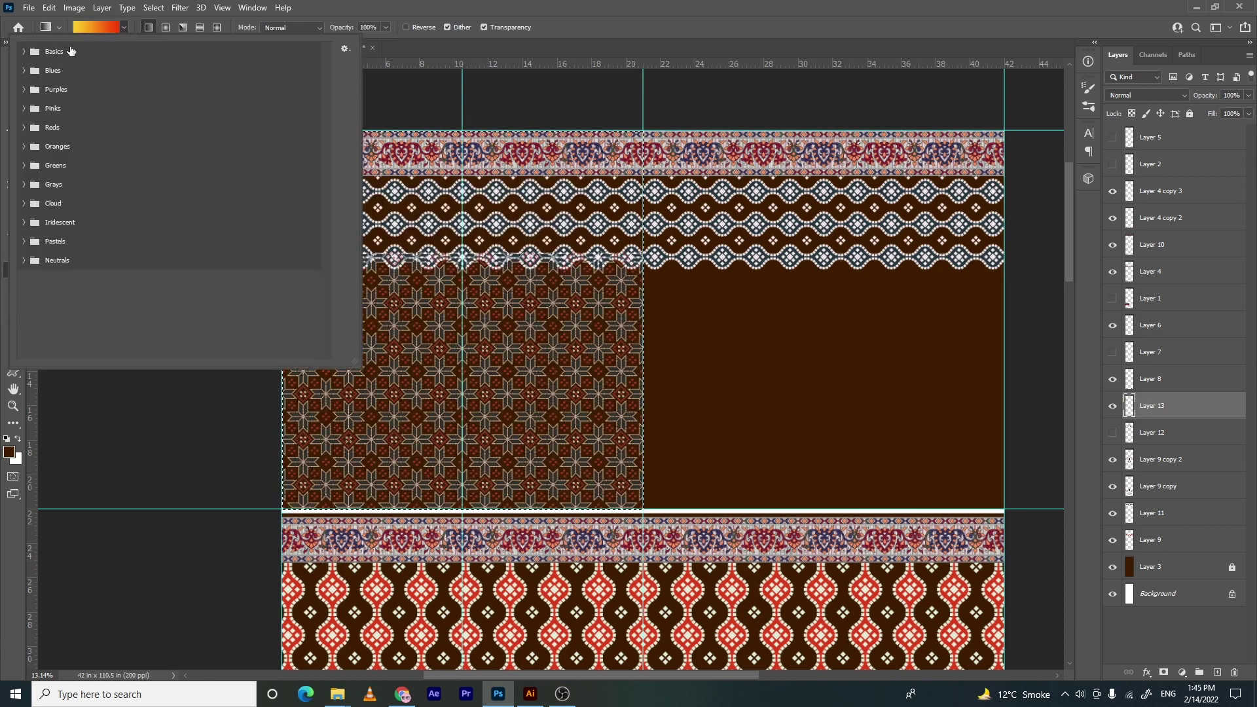
pyautogui.click(24, 51)
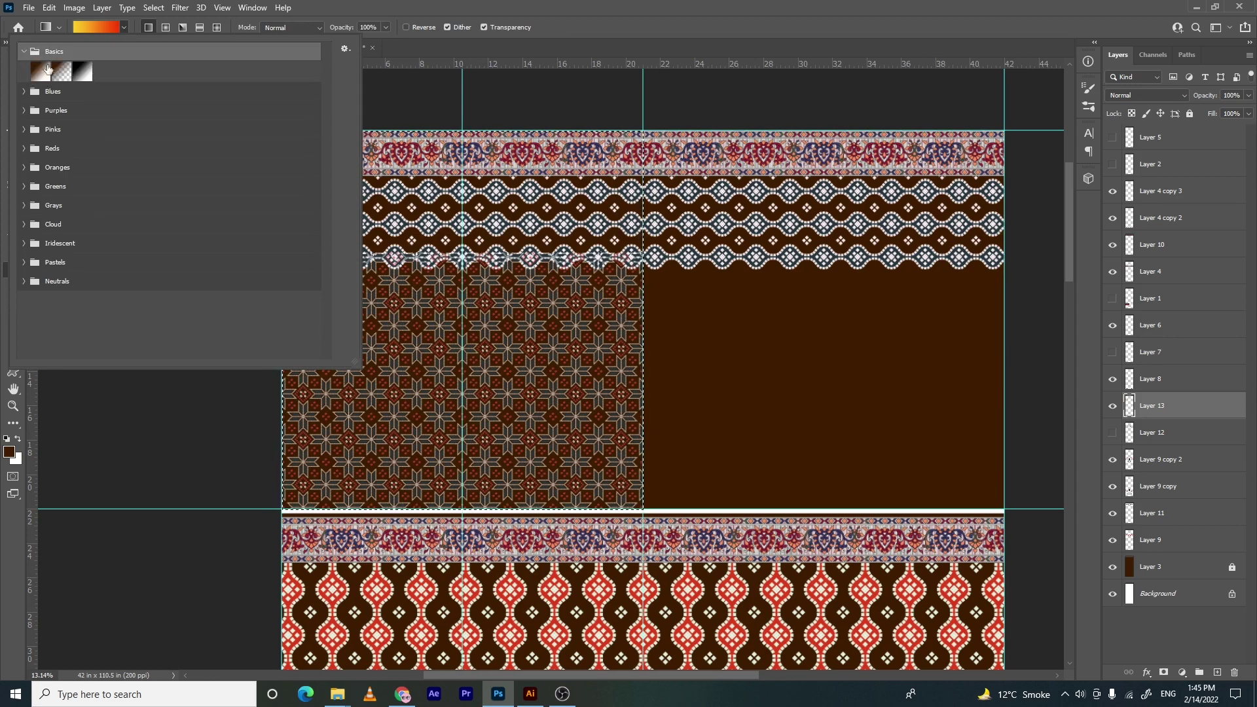
pyautogui.click(64, 72)
# Try to fade the upper star pattern with vertical dark brown gradients directly on Layer 13
pyautogui.click(451, 110)
pyautogui.moveTo(449, 133); pyautogui.dragTo(467, 318)
pyautogui.moveTo(462, 234); pyautogui.dragTo(474, 396)
pyautogui.moveTo(483, 446); pyautogui.dragTo(484, 450)
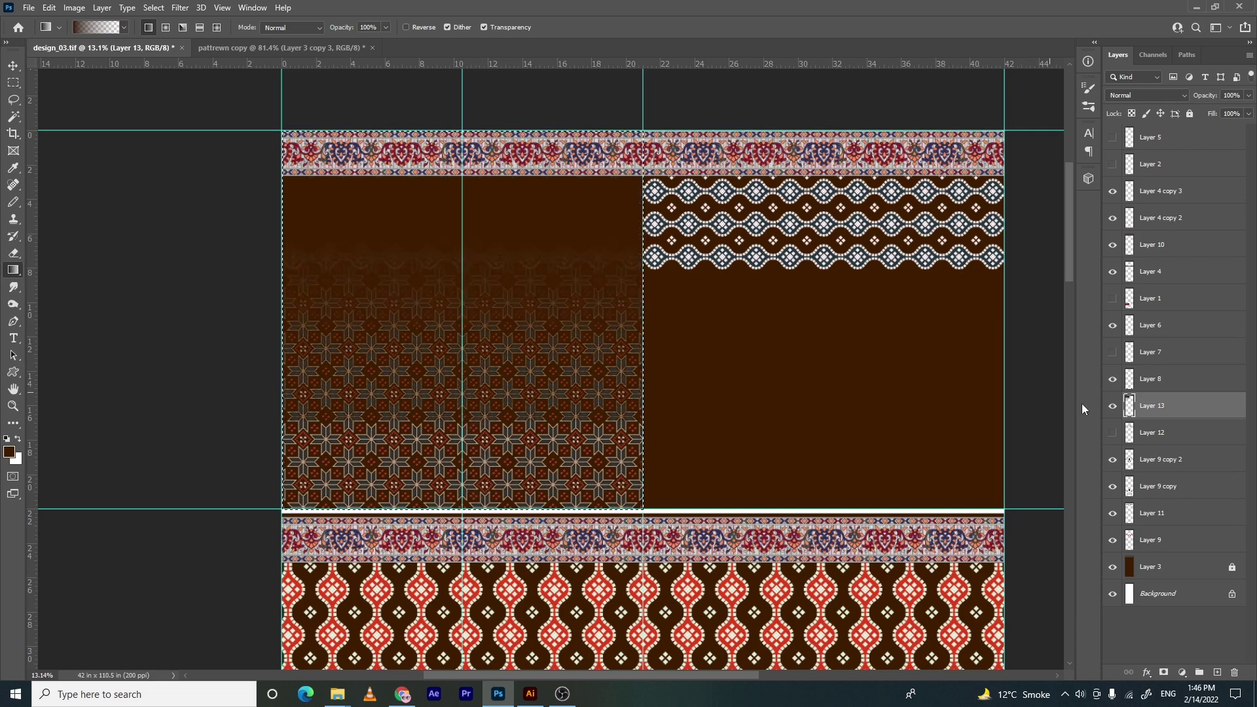
pyautogui.click(1112, 406)
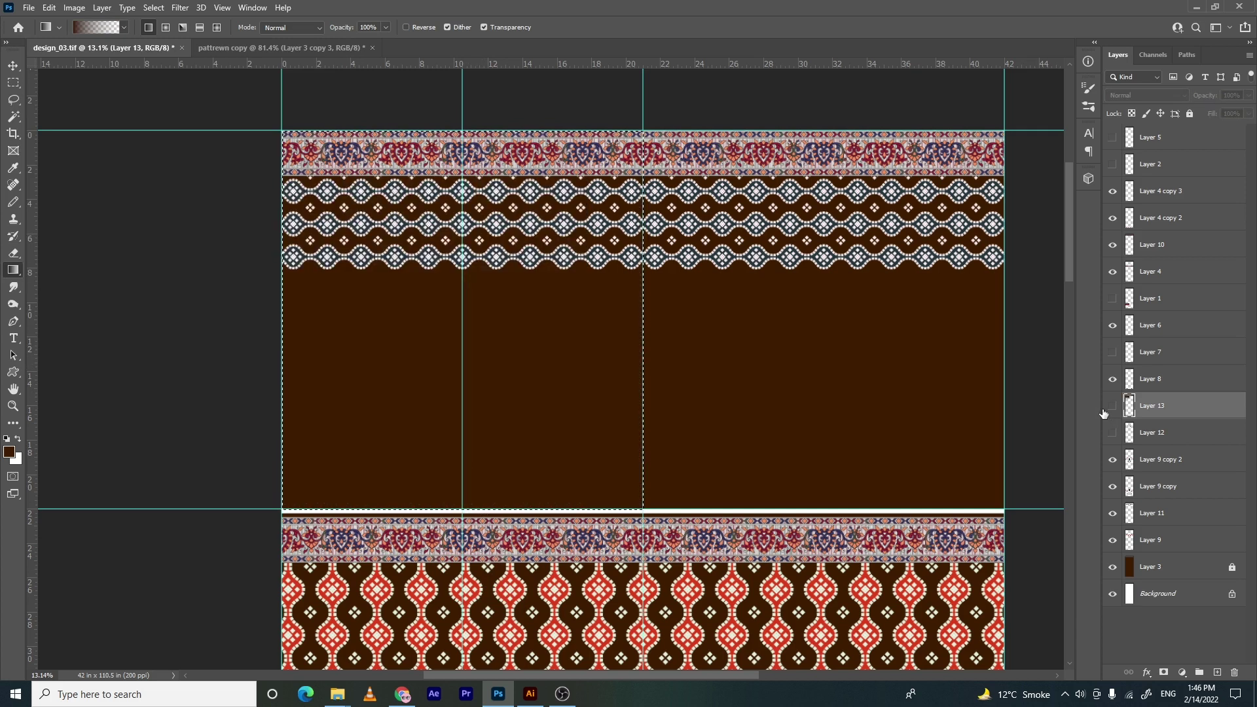
pyautogui.click(1111, 407)
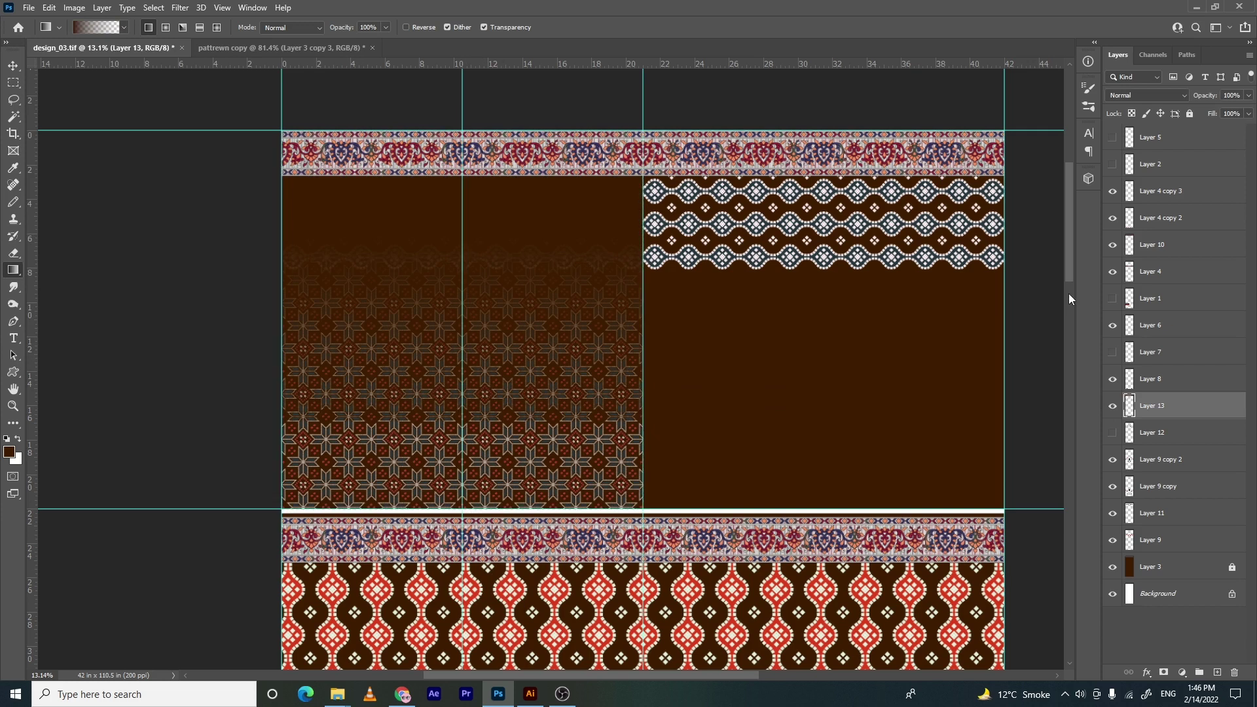
pyautogui.hotkey('ctrl', 'z')
pyautogui.hotkey('ctrl', 'z')
# Add a new Layer 14 above Layer 13, move both layers directly above Layer 3, and make Layer 14 active
pyautogui.click(1112, 433)
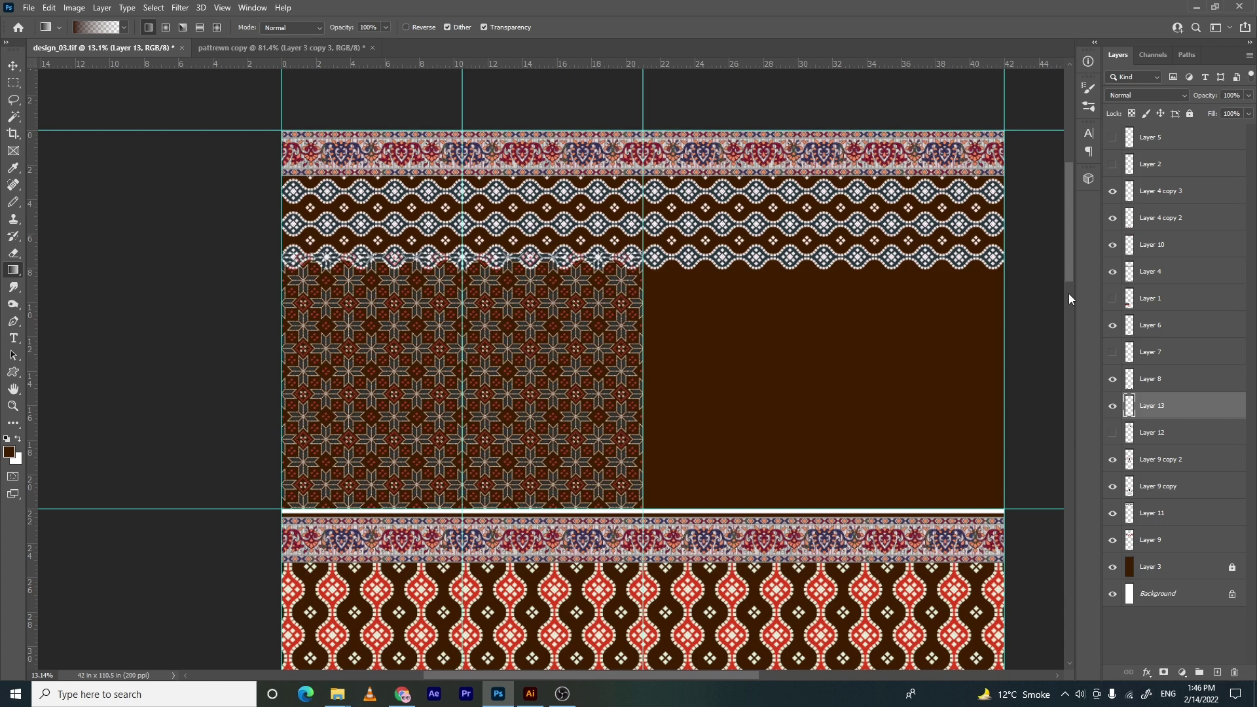
pyautogui.click(1216, 671)
pyautogui.moveTo(1175, 436); pyautogui.dragTo(1164, 582)
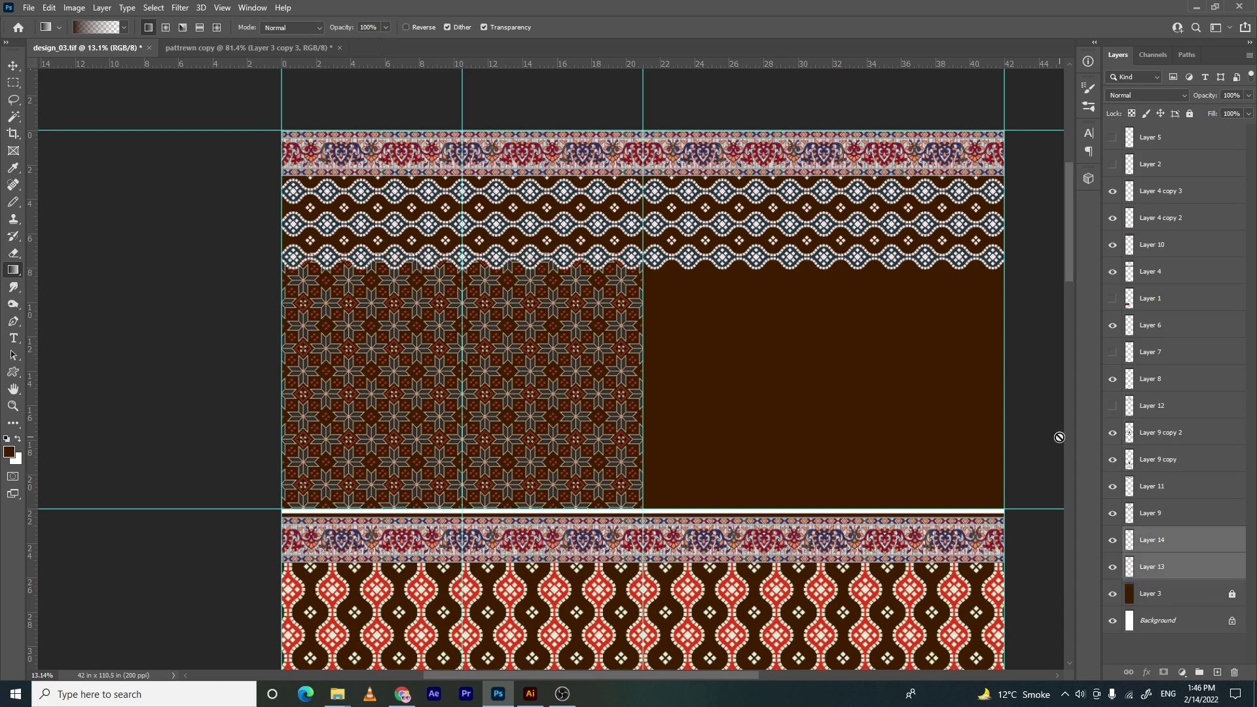
pyautogui.click(1190, 549)
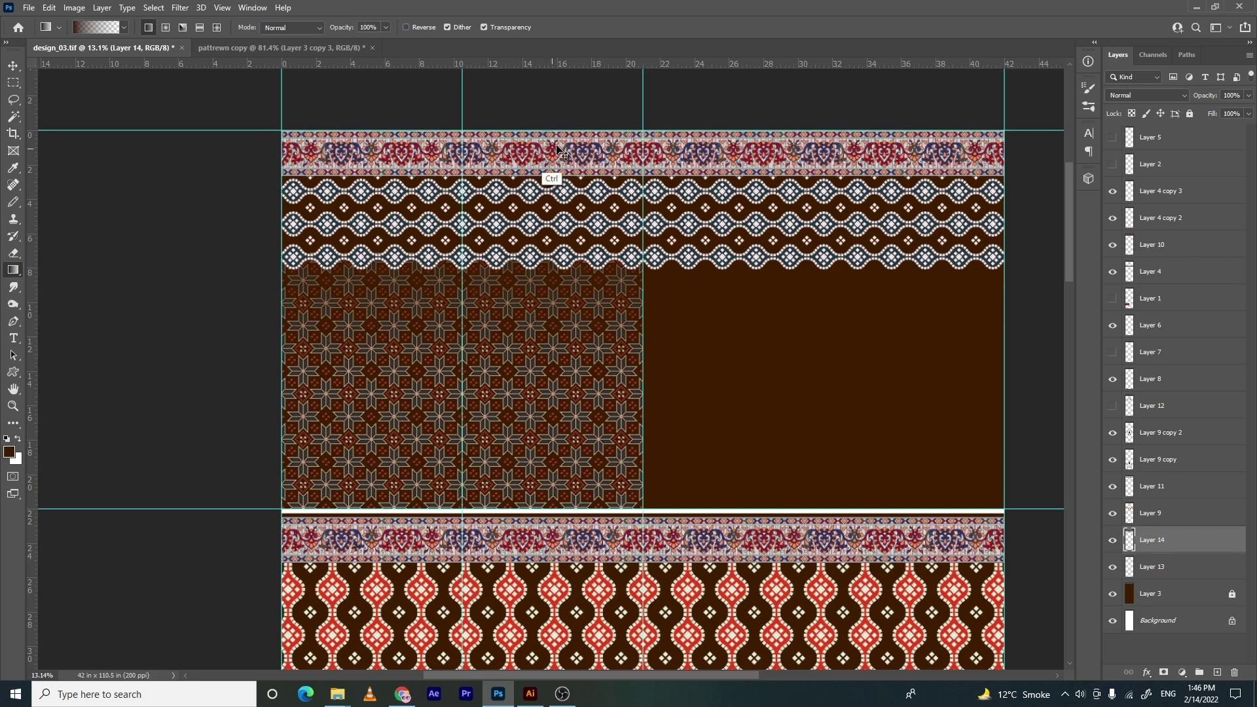
# Undo the first gradient on Layer 14, select the design's left half down to the horizontal guide, and redraw the vertical dark brown fade
pyautogui.hotkey('ctrl', 'z')
pyautogui.press('m')
pyautogui.moveTo(643, 131); pyautogui.dragTo(214, 510)
pyautogui.press('g')
pyautogui.moveTo(468, 225); pyautogui.dragTo(475, 459)
pyautogui.moveTo(461, 110); pyautogui.dragTo(456, 410)
# Rework the brown fade on Layer 14 until the stars dissolve beneath the medallion rows, and clear the selection
pyautogui.hotkey('ctrl', 'd')
pyautogui.moveTo(503, 280); pyautogui.dragTo(452, 306)
pyautogui.hotkey('ctrl', 'z')
pyautogui.moveTo(456, 251); pyautogui.dragTo(599, 293)
pyautogui.hotkey('ctrl', 'z')
pyautogui.moveTo(456, 229); pyautogui.dragTo(459, 429)
pyautogui.moveTo(456, 105); pyautogui.dragTo(464, 501)
pyautogui.moveTo(507, 265); pyautogui.dragTo(441, 281)
pyautogui.scroll(-6, 440, 280)
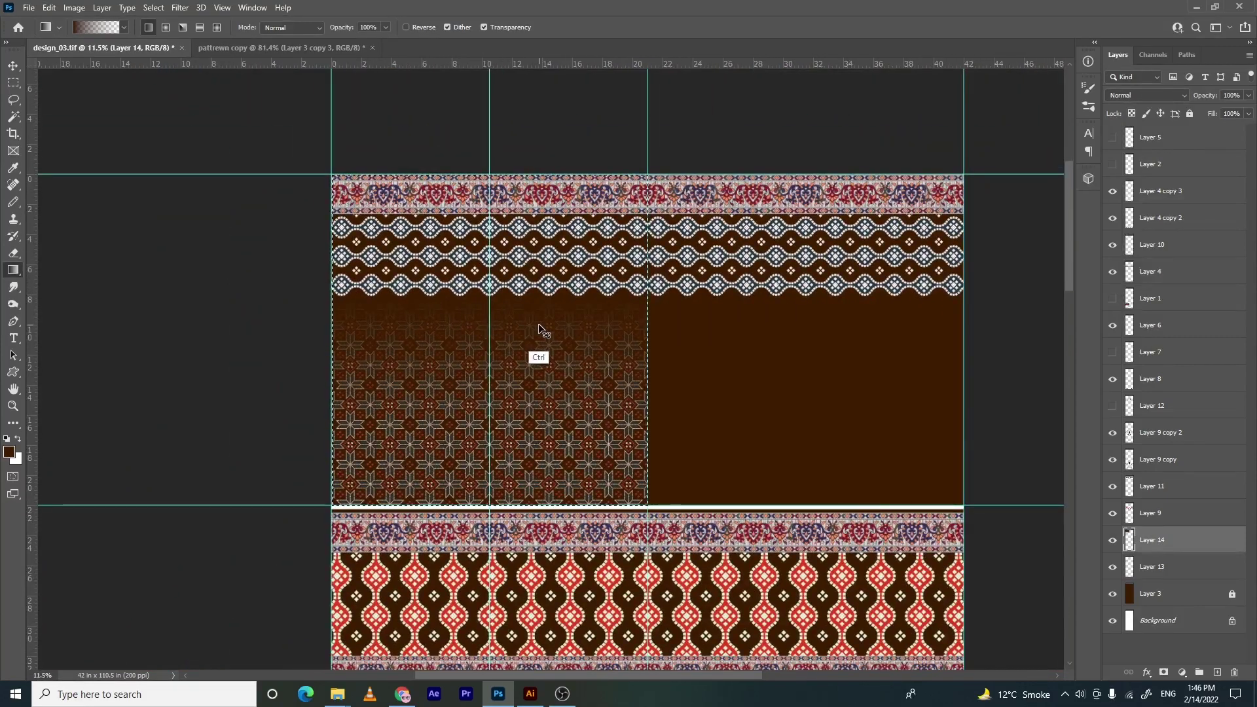
pyautogui.hotkey('ctrl', 'd')
pyautogui.moveTo(648, 270); pyautogui.dragTo(462, 386)
# Set the blend mode of Layer 13's star pattern to Luminosity
pyautogui.press('v')
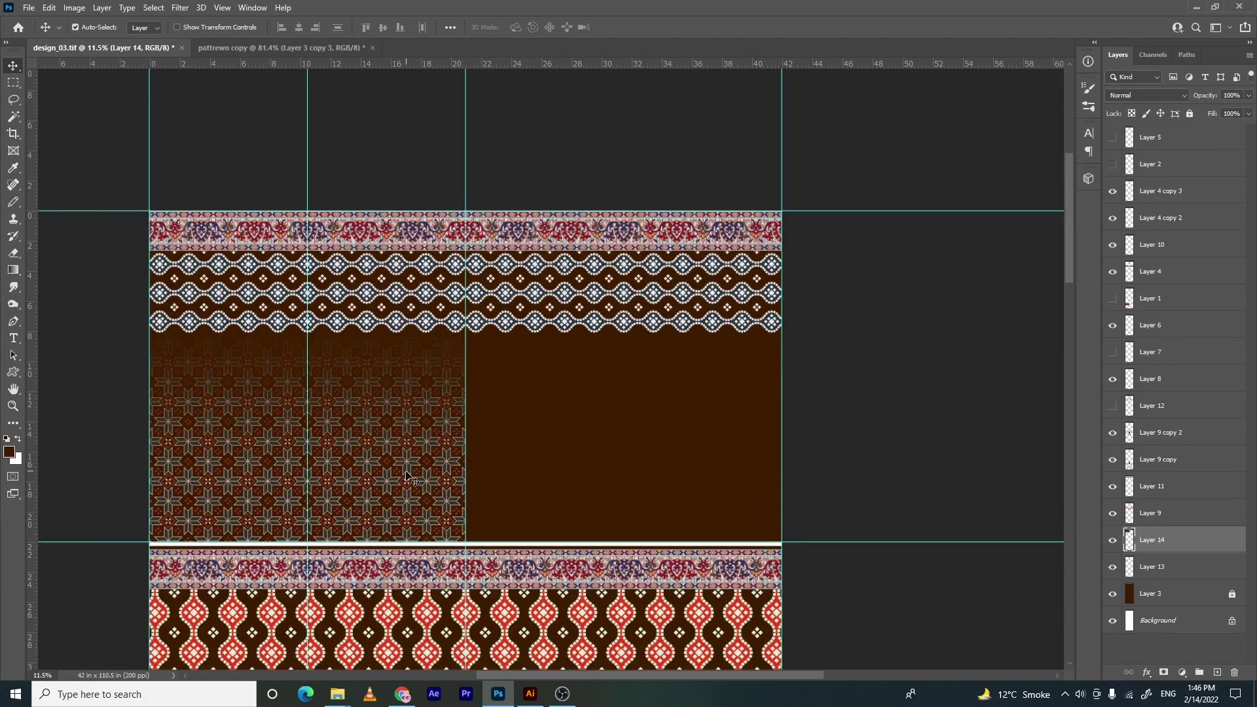
pyautogui.scroll(4, 399, 497)
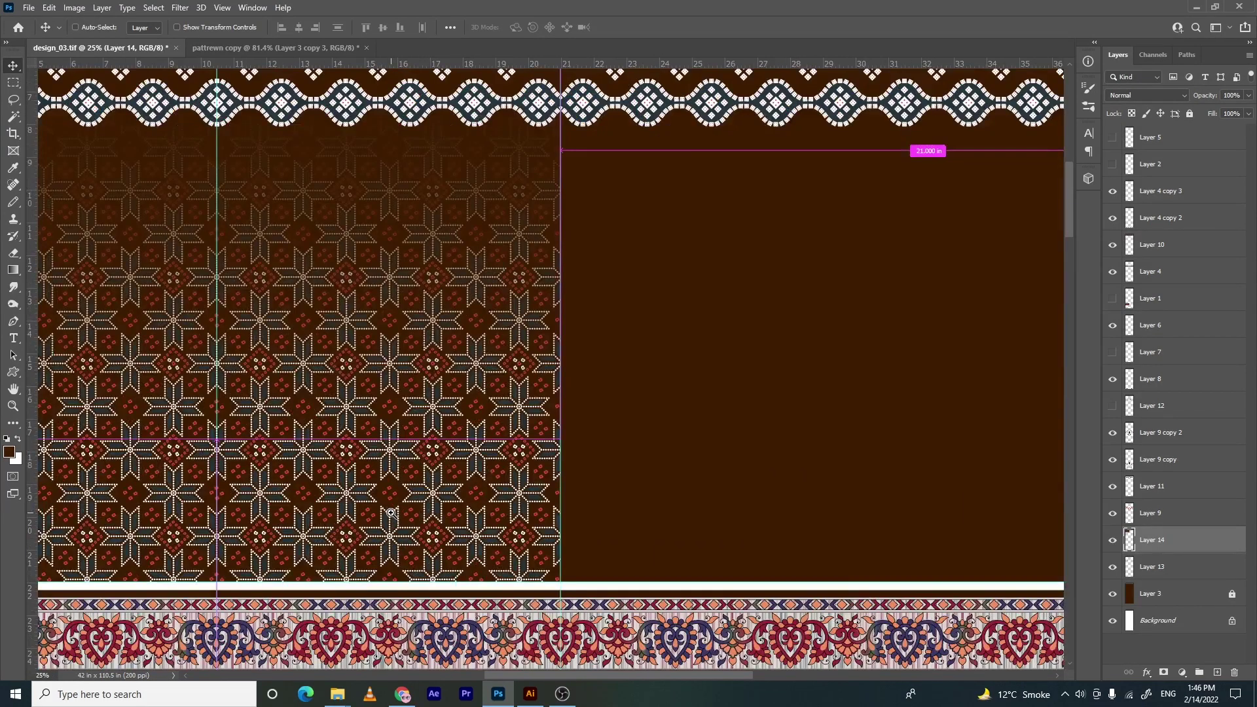
pyautogui.keyDown('ctrl'); pyautogui.click(367, 504); pyautogui.keyUp('ctrl')
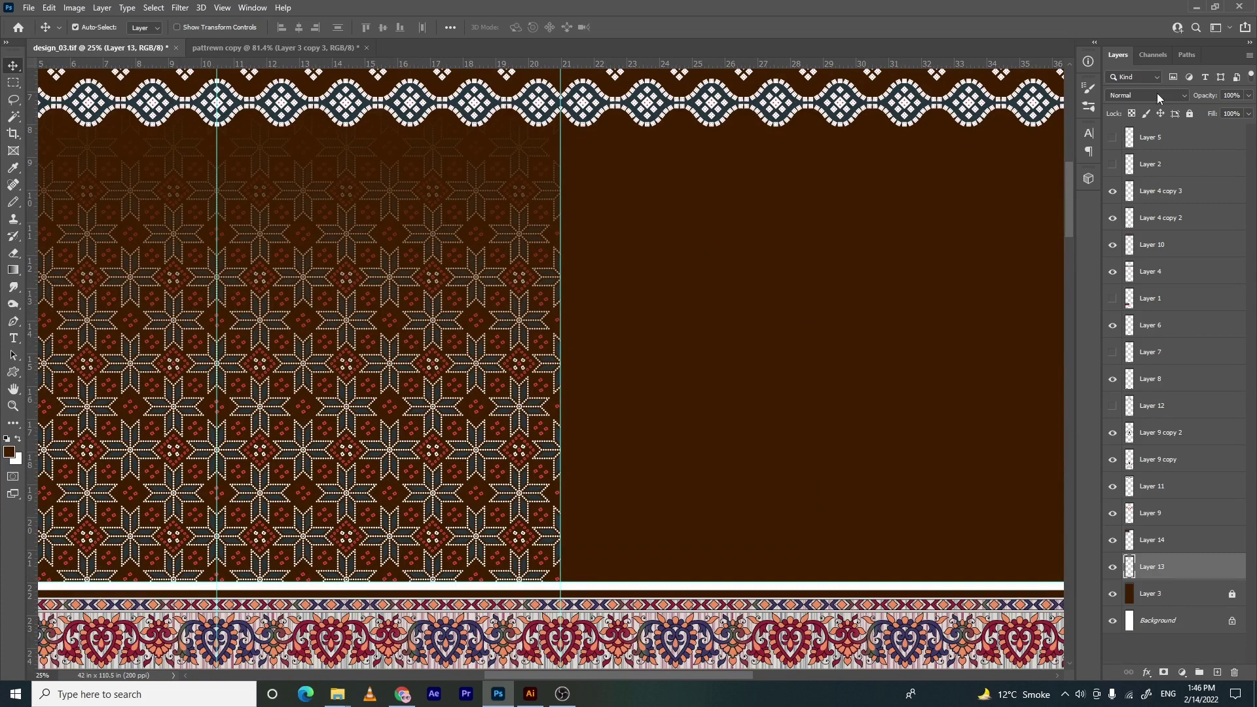
pyautogui.click(1161, 95)
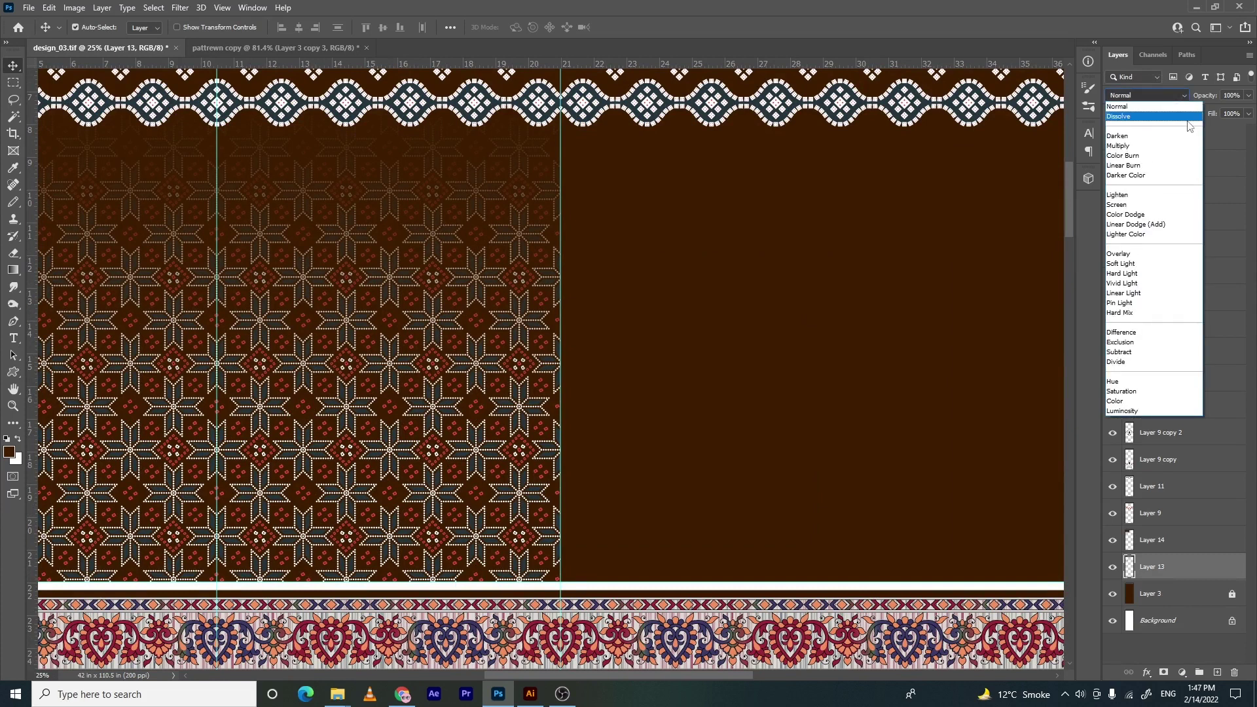
pyautogui.click(1129, 411)
pyautogui.moveTo(424, 333); pyautogui.dragTo(754, 313)
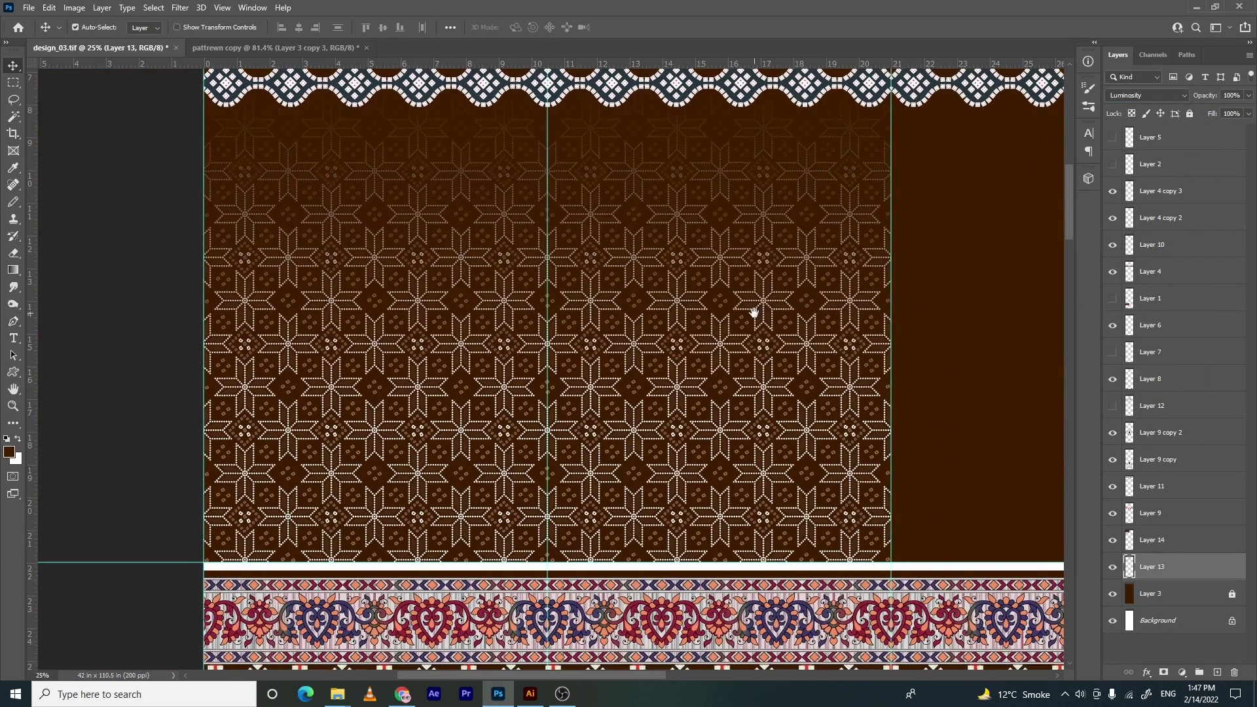
# Lower the opacity of Layer 13's star pattern to 20%
pyautogui.hotkey('ctrl', '-')
pyautogui.hotkey('ctrl', '-')
pyautogui.hotkey('ctrl', '-')
pyautogui.hotkey('ctrl', '-')
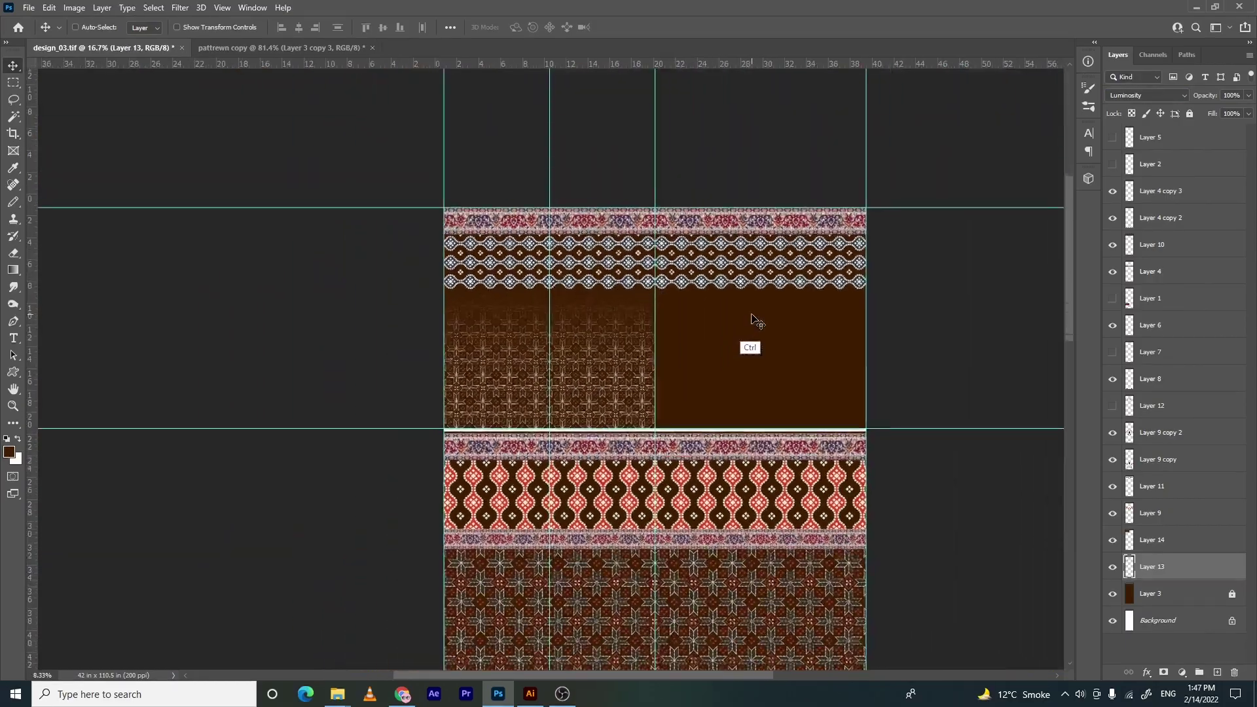
pyautogui.hotkey('ctrl', '-')
pyautogui.press('2')
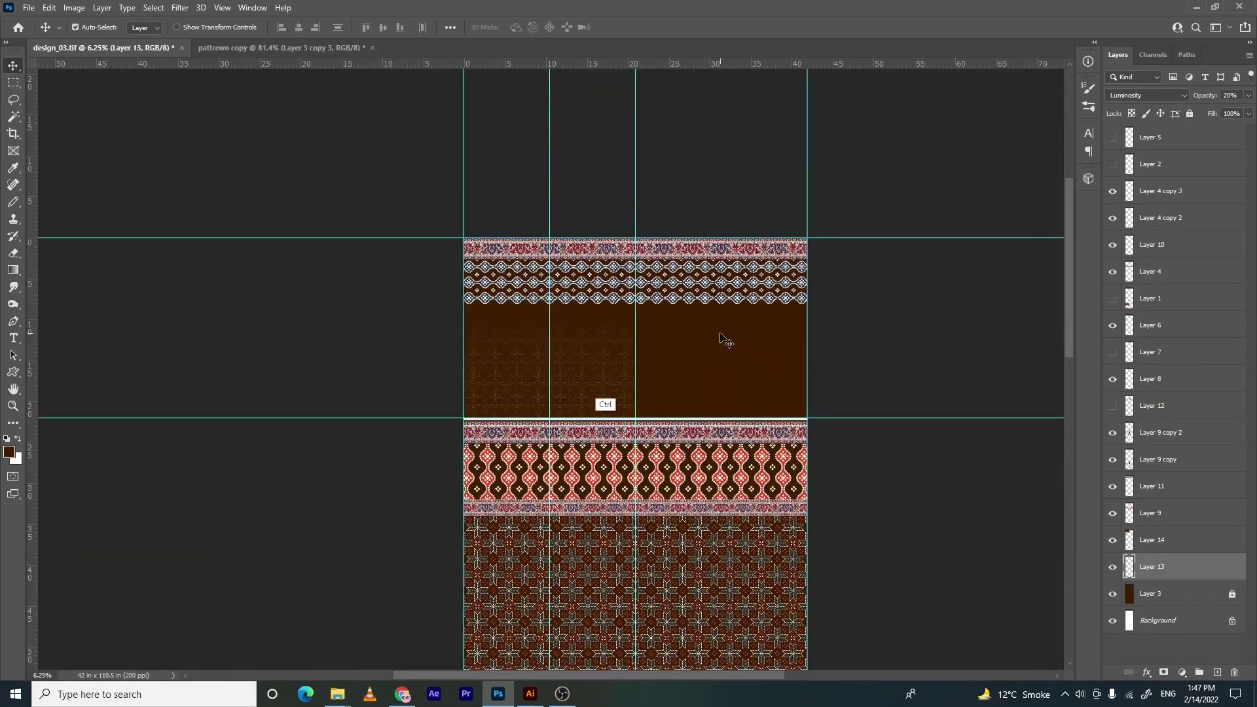
pyautogui.scroll(5, 707, 353)
pyautogui.moveTo(651, 368); pyautogui.dragTo(660, 481)
pyautogui.moveTo(640, 320); pyautogui.dragTo(508, 328)
pyautogui.moveTo(648, 364); pyautogui.dragTo(555, 326)
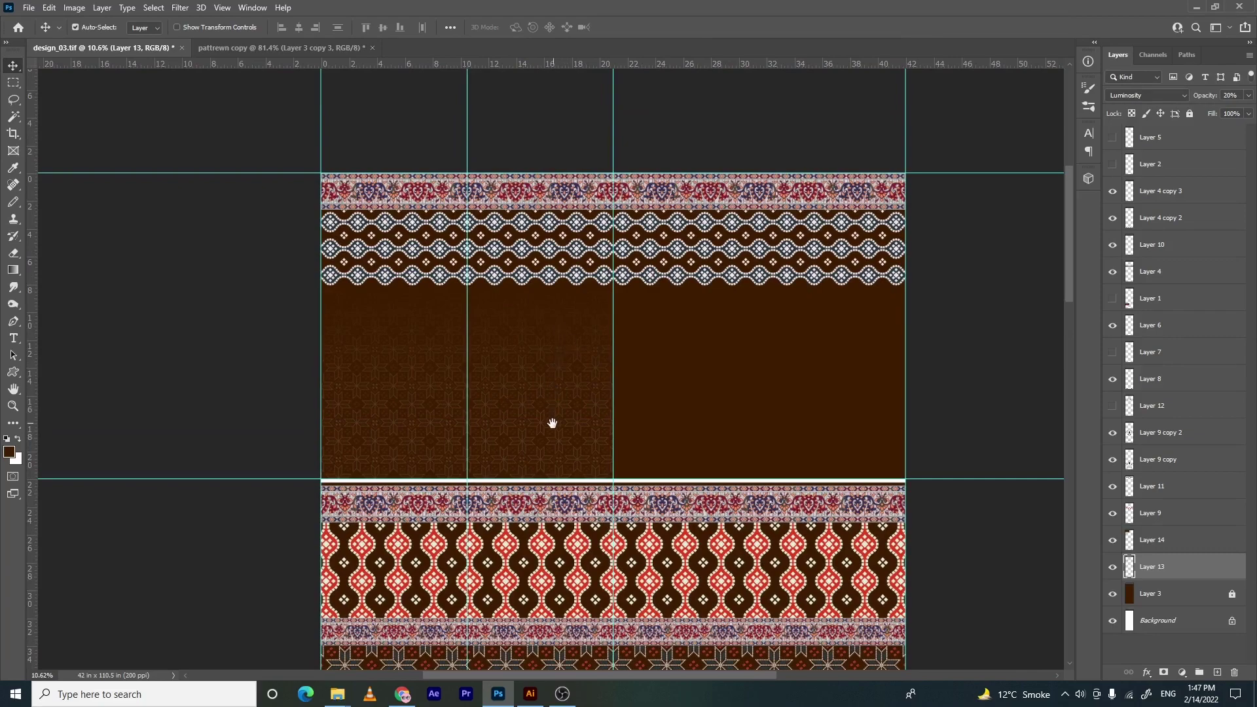
# On Layer 9 copy 2, select the red motifs of the large star pattern, excluding the white dots and motifs
pyautogui.moveTo(544, 438); pyautogui.dragTo(485, 193)
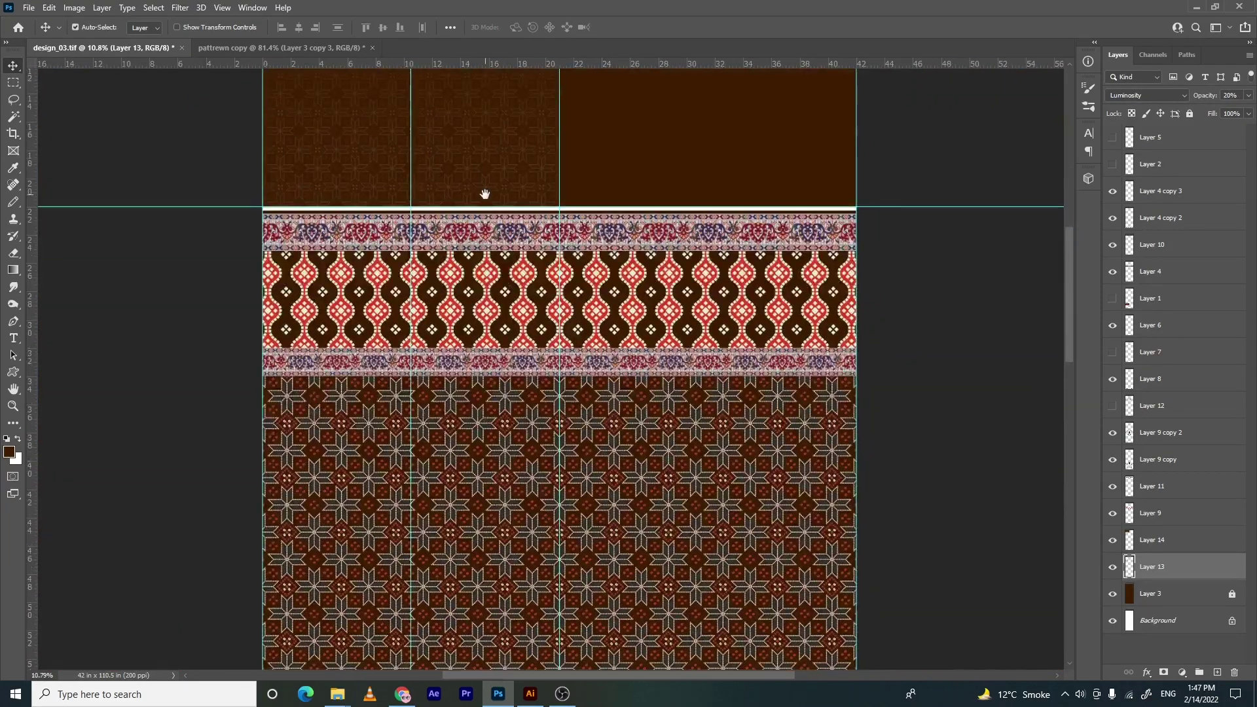
pyautogui.moveTo(478, 483); pyautogui.dragTo(560, 469)
pyautogui.press('e')
pyautogui.press('w')
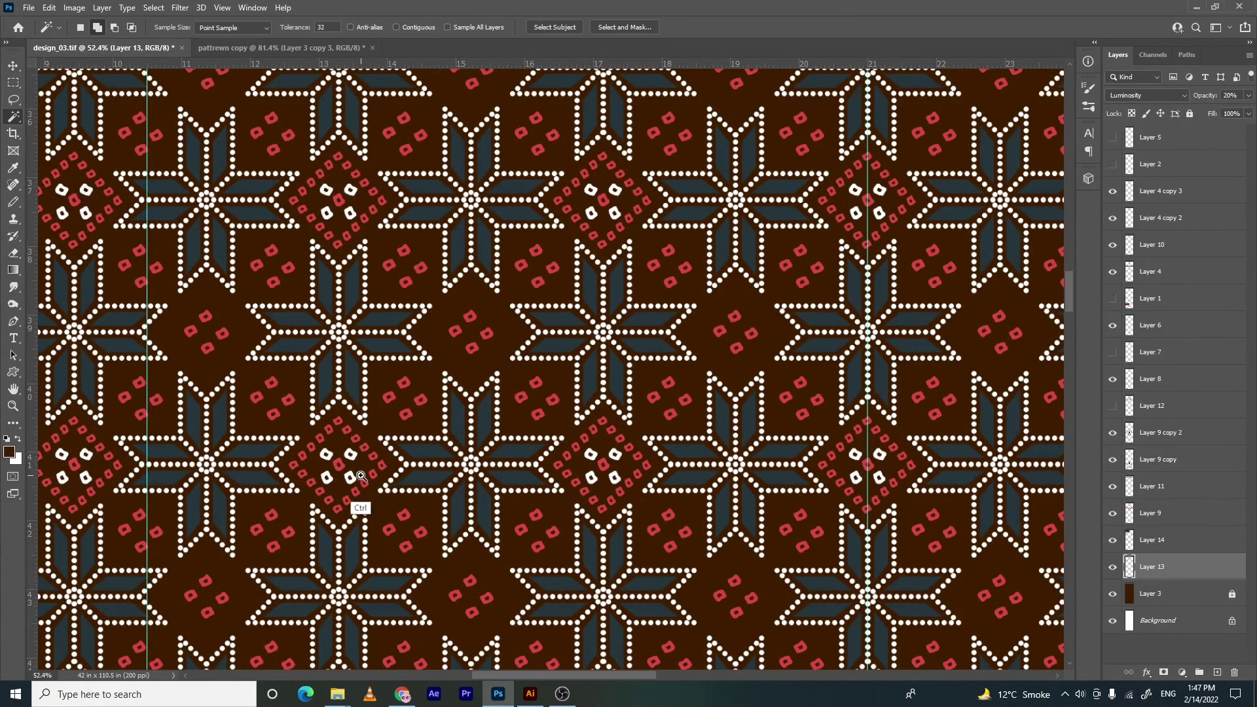
pyautogui.moveTo(360, 477); pyautogui.dragTo(432, 460)
pyautogui.keyDown('ctrl'); pyautogui.click(432, 460); pyautogui.keyUp('ctrl')
pyautogui.click(426, 455)
pyautogui.keyDown('shift'); pyautogui.click(315, 379); pyautogui.keyUp('shift')
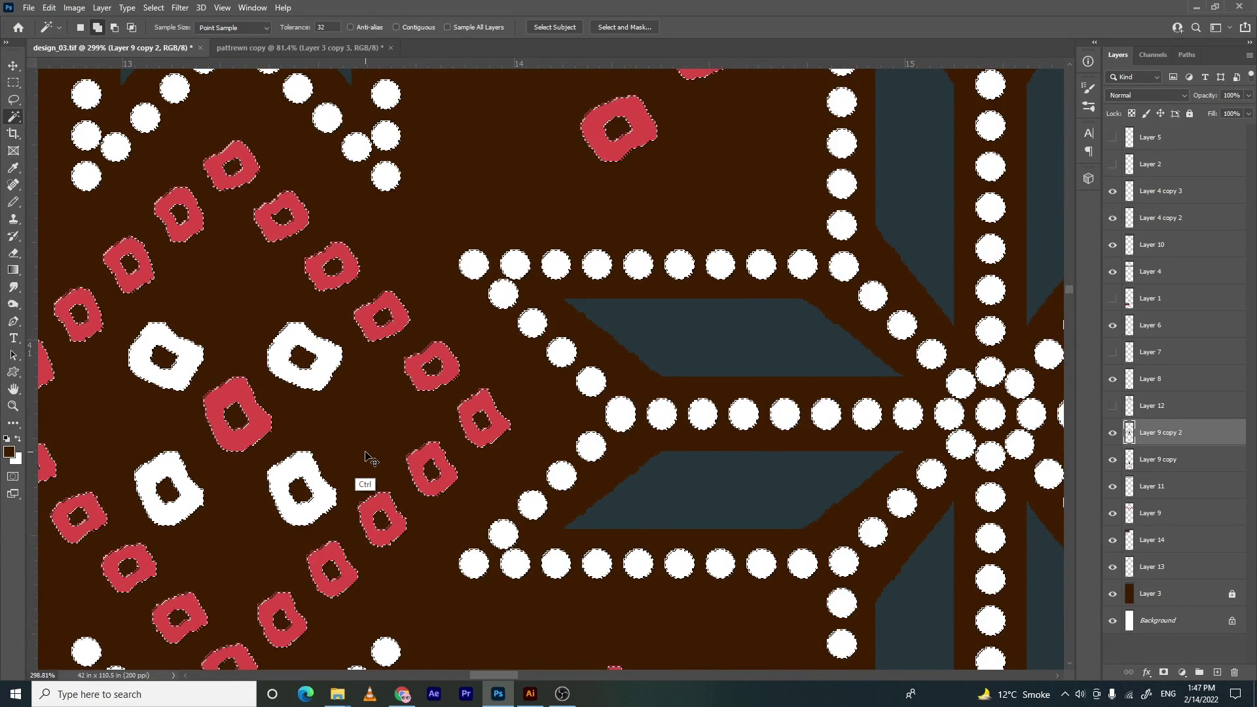
pyautogui.keyDown('alt'); pyautogui.click(332, 366); pyautogui.keyUp('alt')
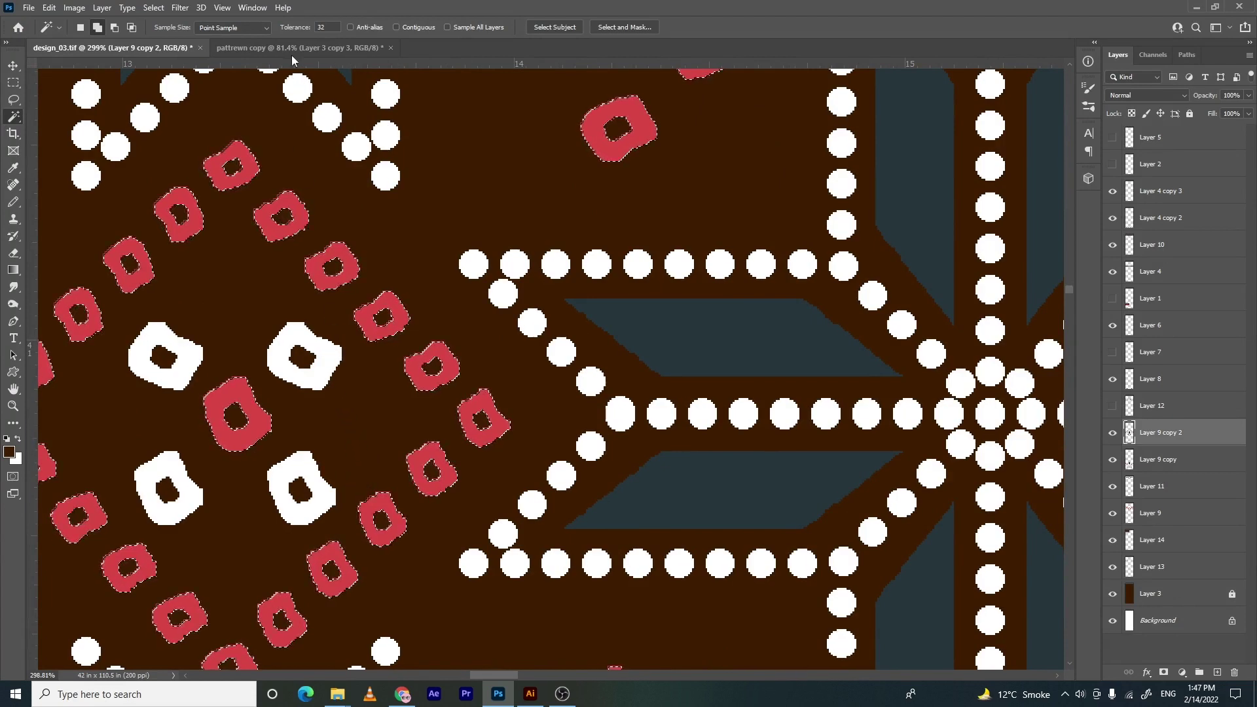
# Switch to the pattrewn copy document and restore its separate, unmerged layers
pyautogui.click(319, 51)
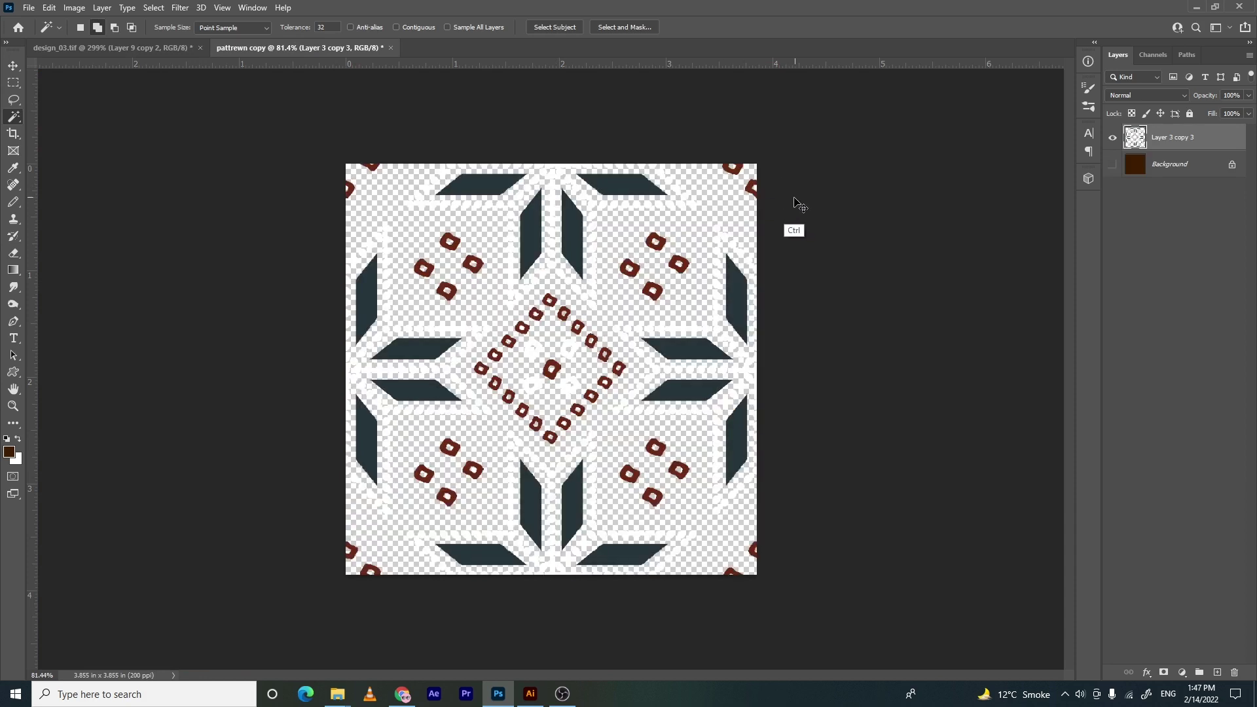
pyautogui.click(1113, 355)
pyautogui.press('c')
pyautogui.press('v')
pyautogui.click(783, 375)
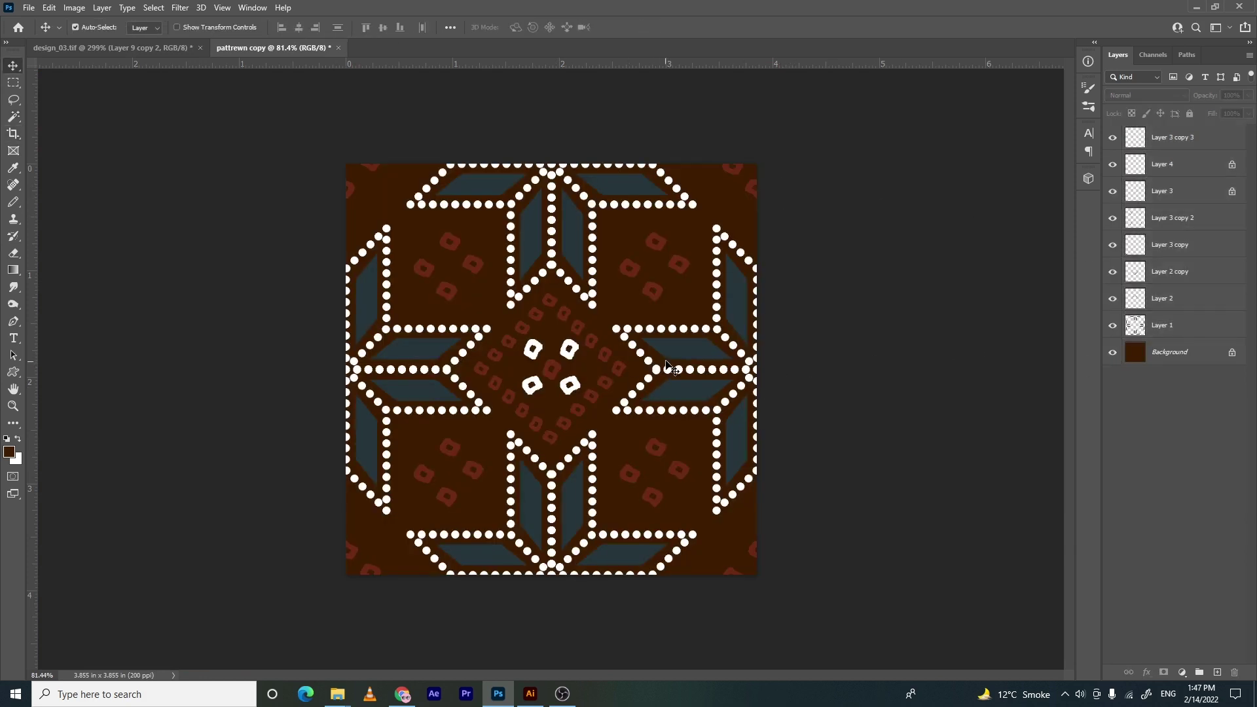
# Identify the star outlines' layer by moving it, and hide that Layer 1 and the Background
pyautogui.moveTo(678, 359); pyautogui.dragTo(760, 352)
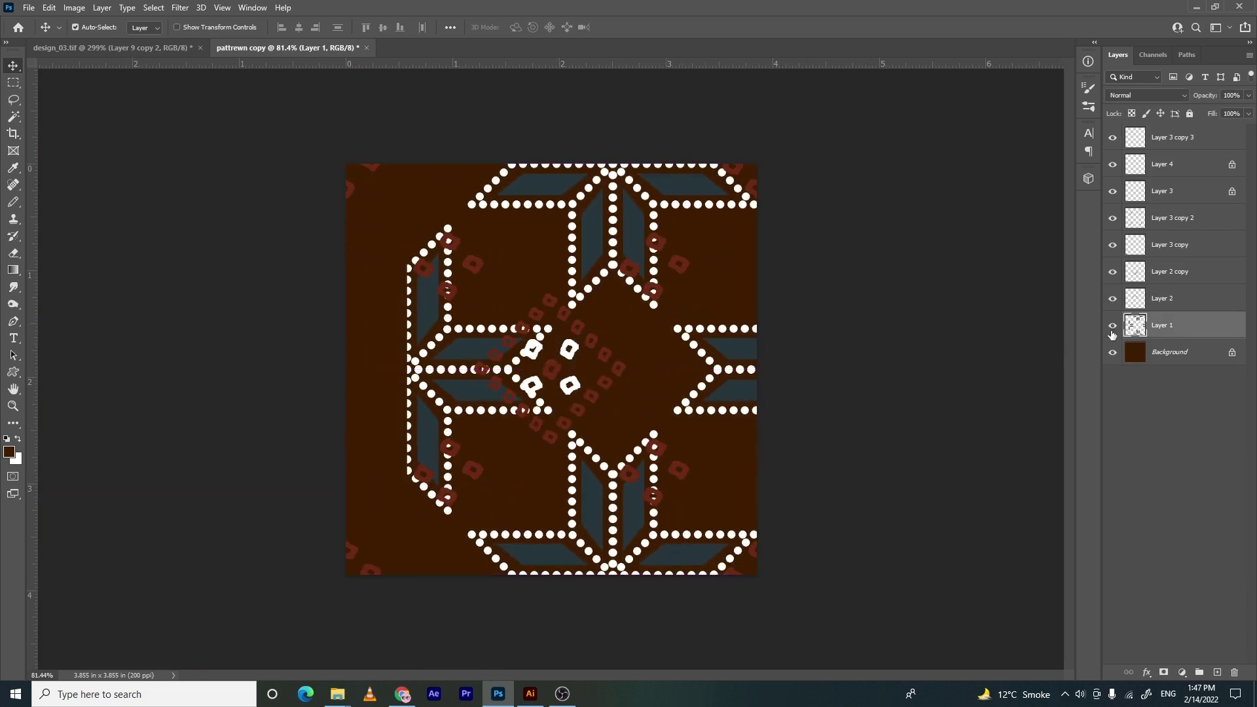
pyautogui.click(1112, 325)
pyautogui.click(1112, 353)
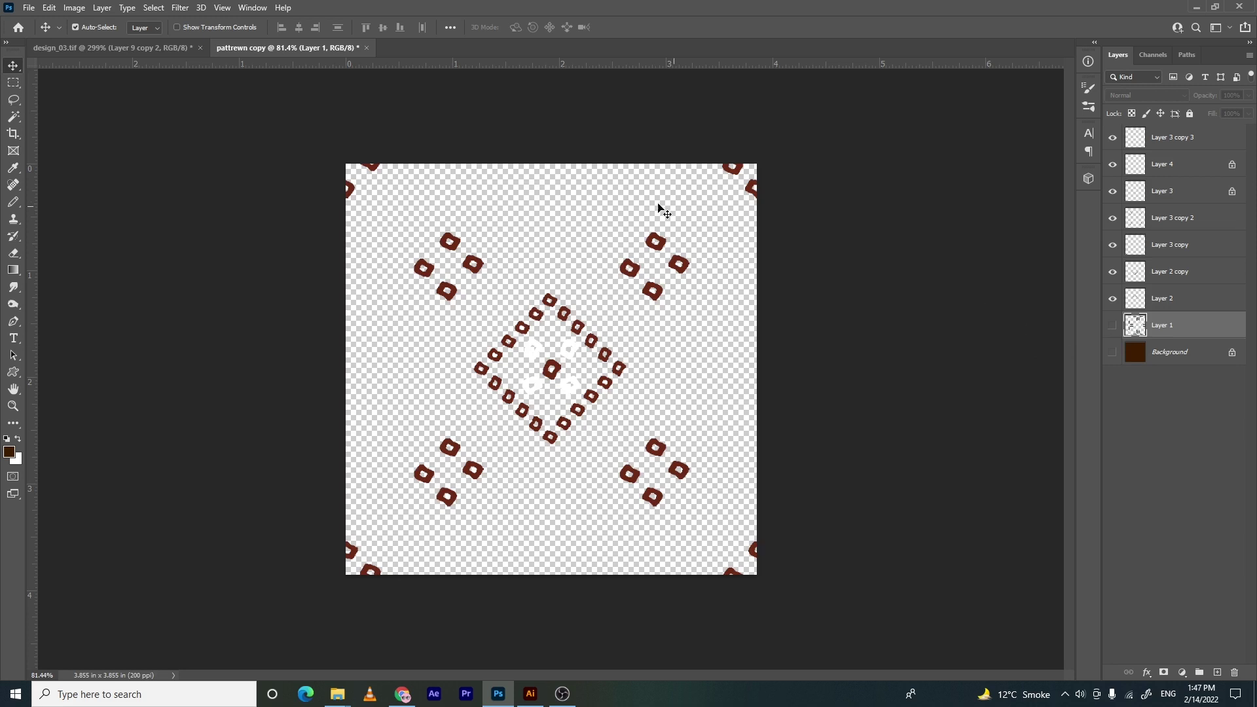
# Sample the bright red of the diamond motifs in design_03 as foreground colour and return to the pattrewn copy document
pyautogui.click(111, 48)
pyautogui.press('i')
pyautogui.click(381, 320)
pyautogui.click(323, 47)
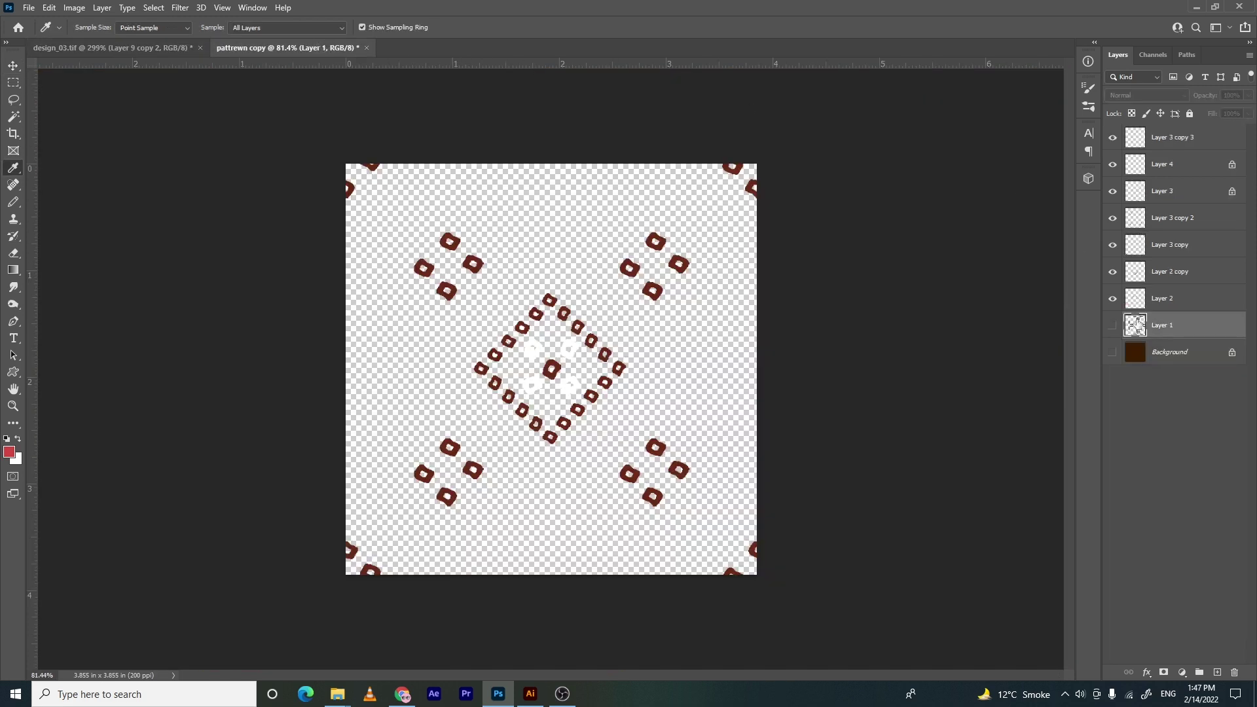
# Recolour the single motif at the diamond's centre on Layer 4 with the sampled bright red
pyautogui.press('v')
pyautogui.click(1179, 161)
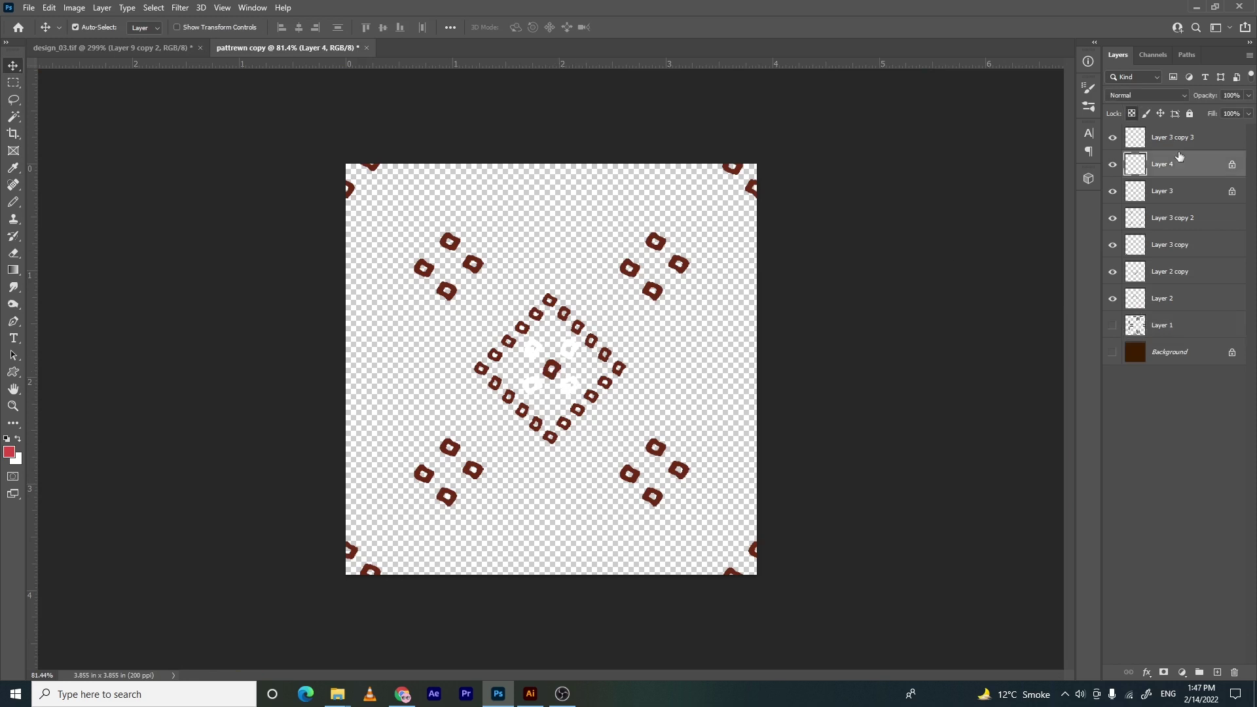
pyautogui.hotkey('alt', 'BackSpace')
# Lock the transparent pixels of Layer 3 copy 2 and fill its four-motif clusters with the sampled red
pyautogui.click(662, 291)
pyautogui.hotkey('alt', 'BackSpace')
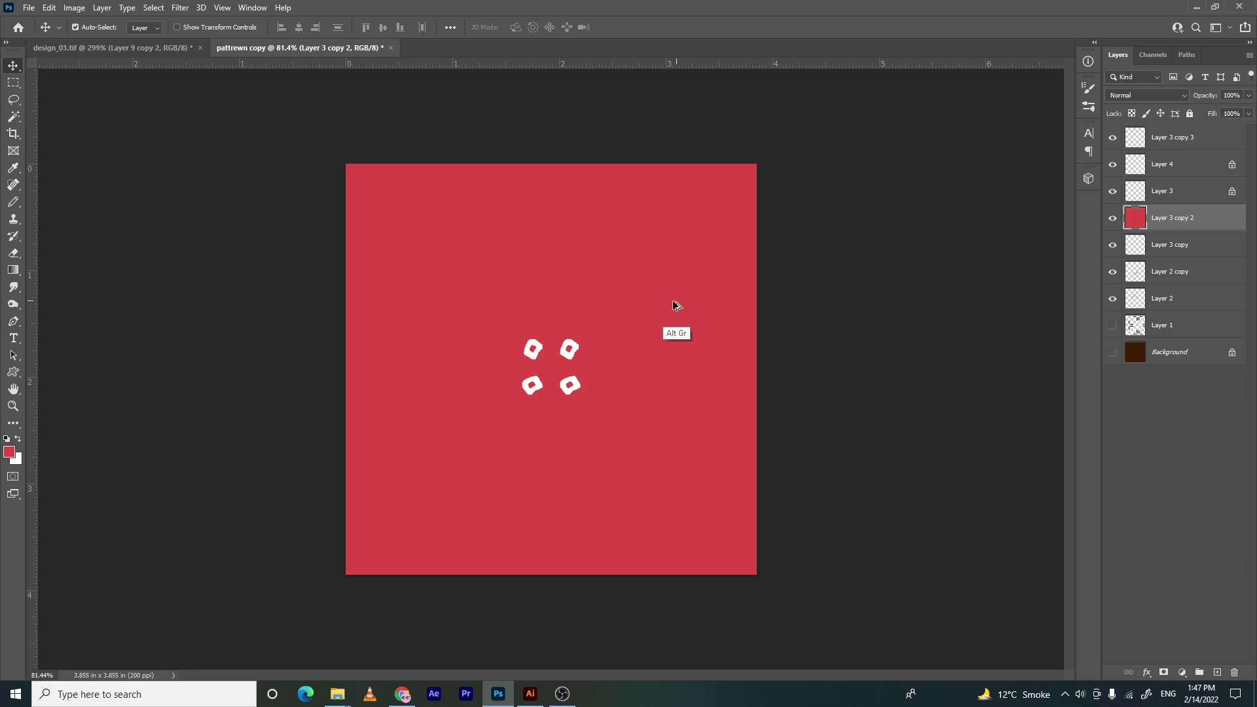
pyautogui.hotkey('ctrl', 'z')
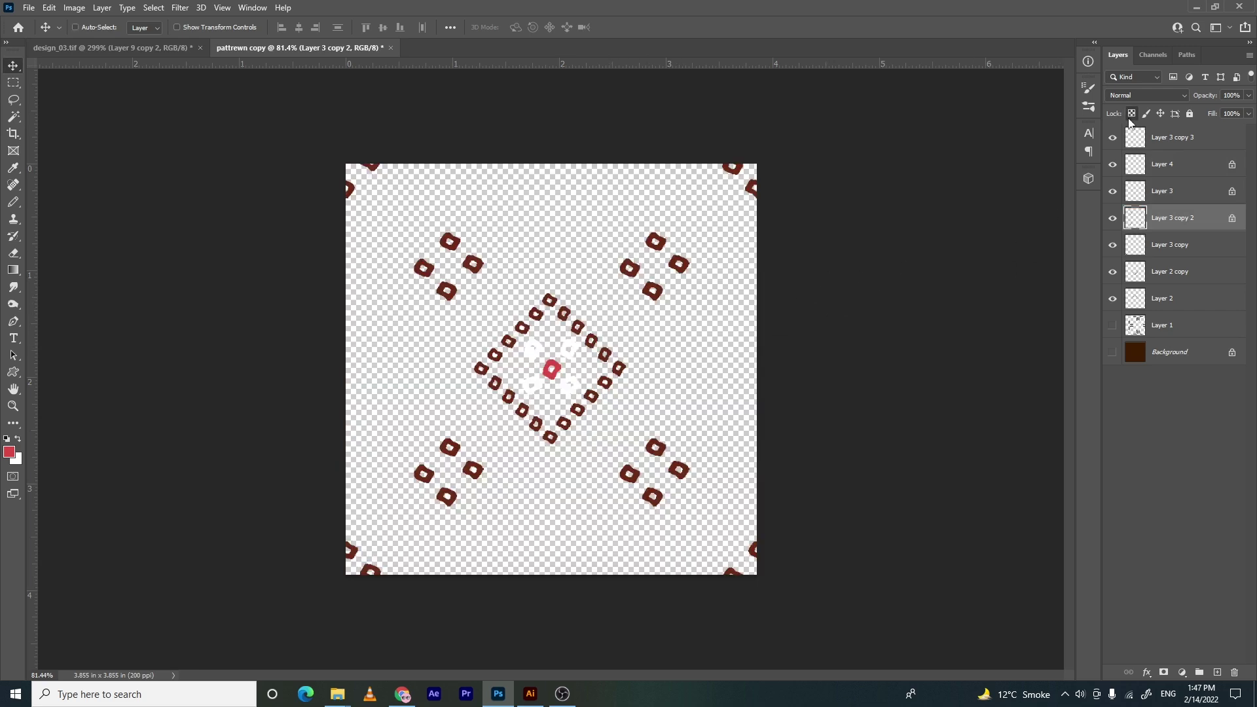
pyautogui.click(1112, 136)
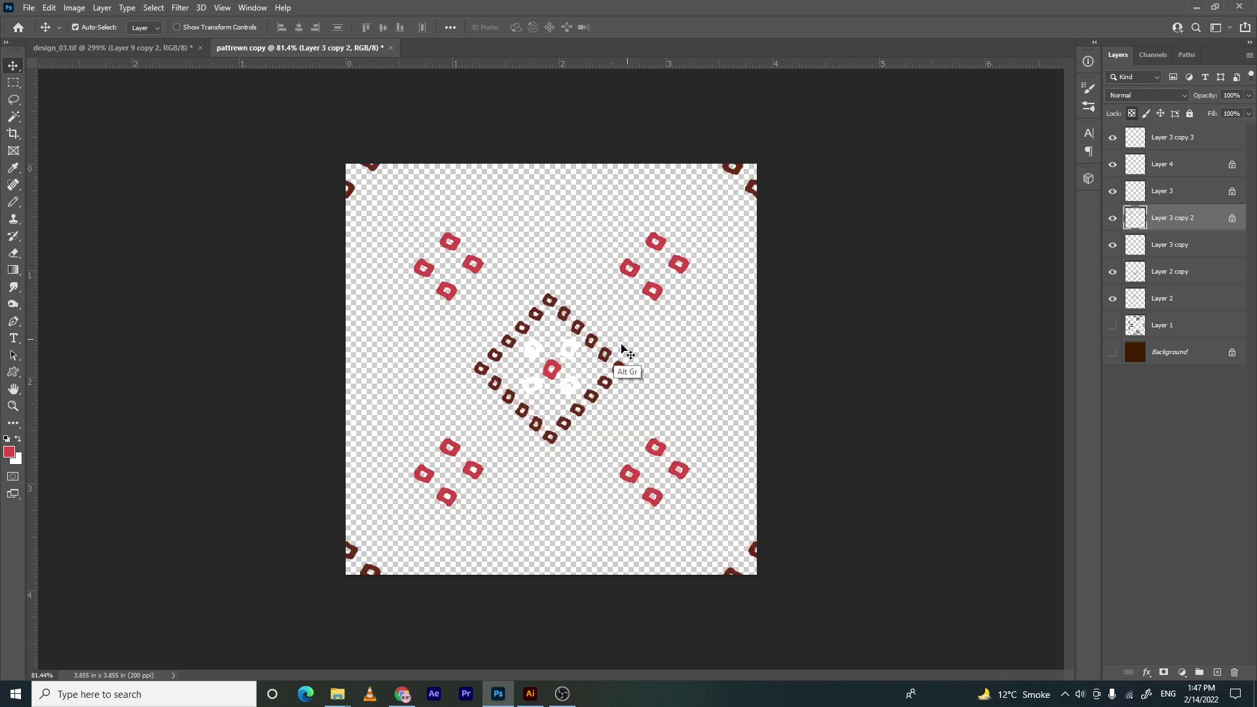
# Lock the transparent pixels of Layer 2, Layer 2 copy and Layer 3 copy and fill the diamond outline and corner motifs with the sampled red
pyautogui.click(593, 351)
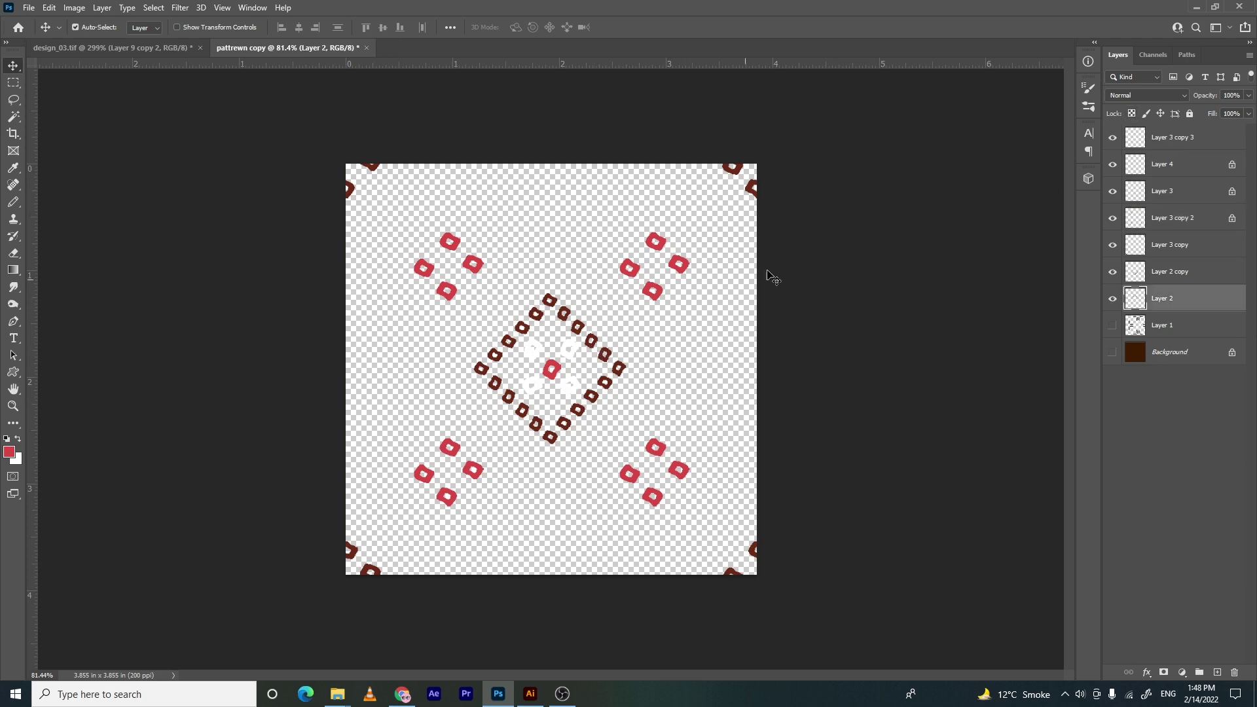
pyautogui.click(1131, 114)
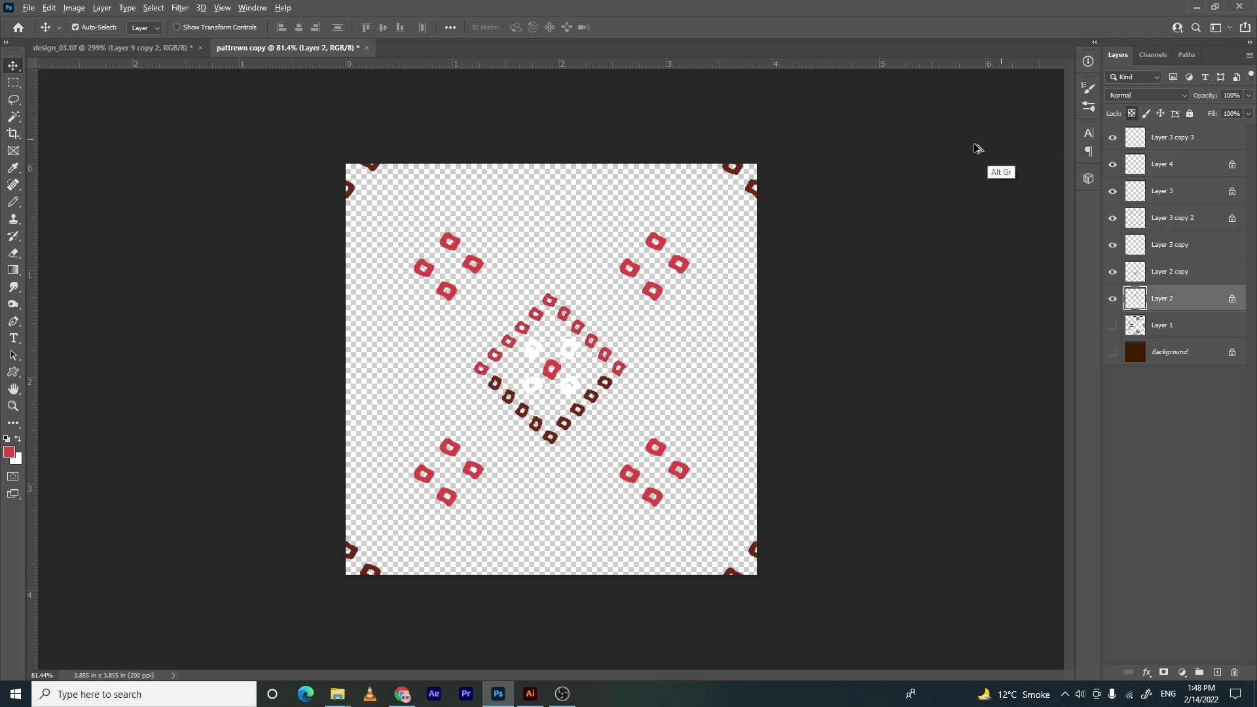
pyautogui.click(608, 390)
pyautogui.hotkey('alt', 'BackSpace')
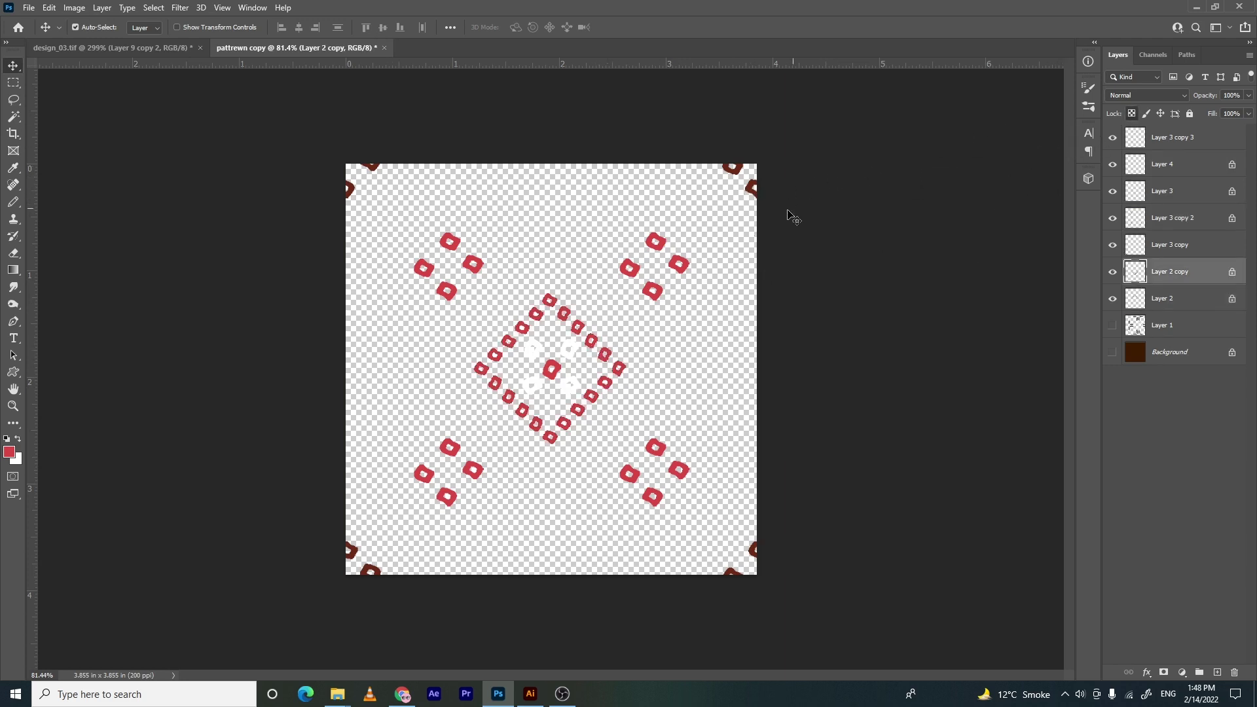
pyautogui.click(736, 176)
pyautogui.click(1131, 114)
pyautogui.hotkey('alt', 'BackSpace')
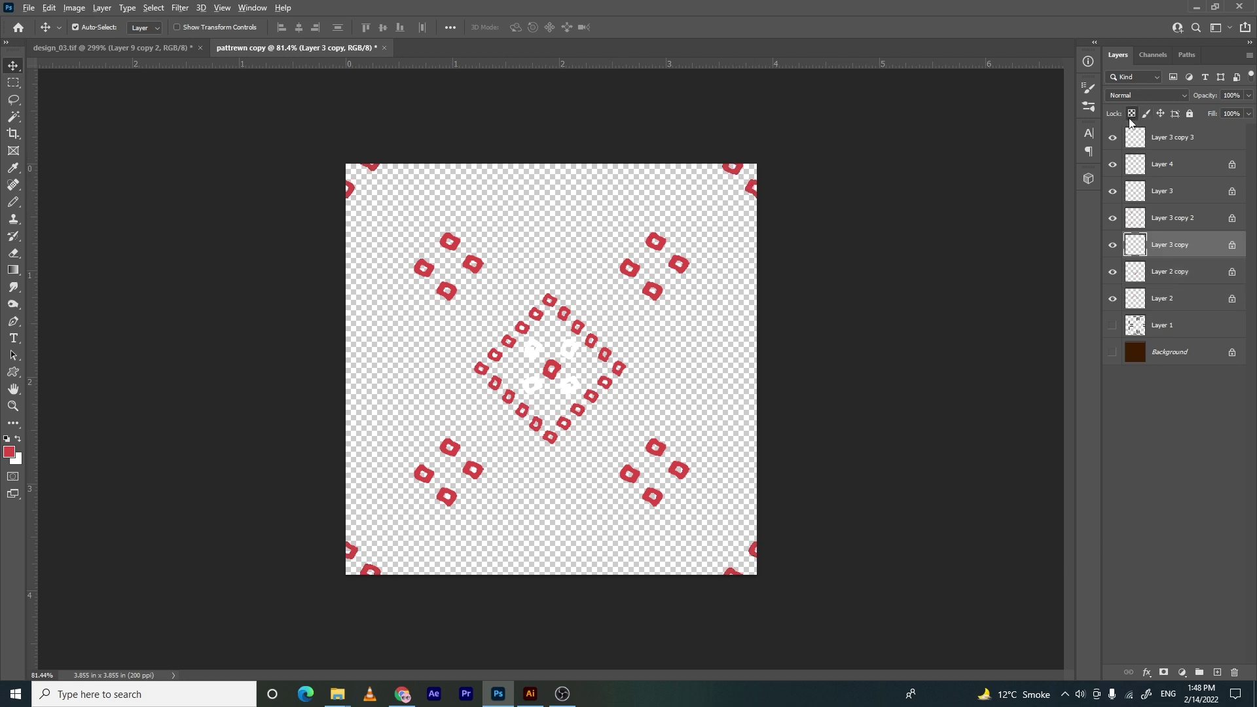
# Define the recoloured motif tile, with its transparent background, as a new pattern
pyautogui.hotkey('alt', 'e')
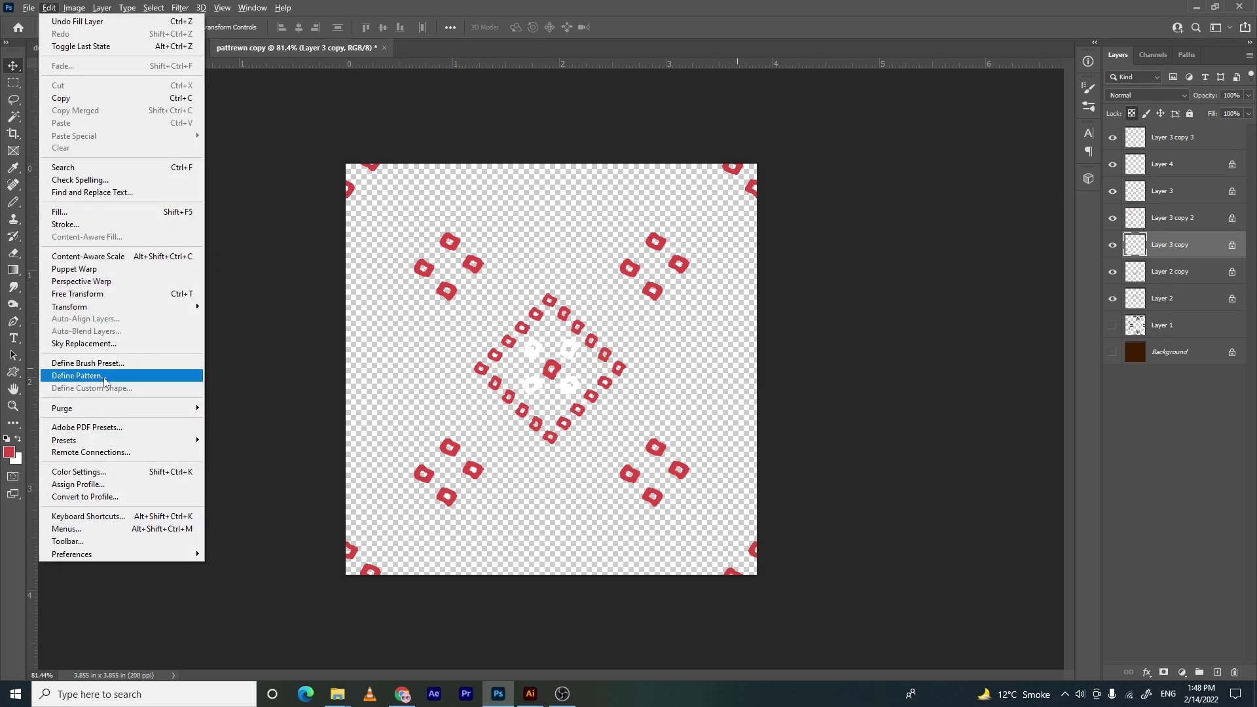
pyautogui.click(82, 376)
pyautogui.press('Return')
# Return to design_03.tif, save it and duplicate it as design_03 copy
pyautogui.click(122, 49)
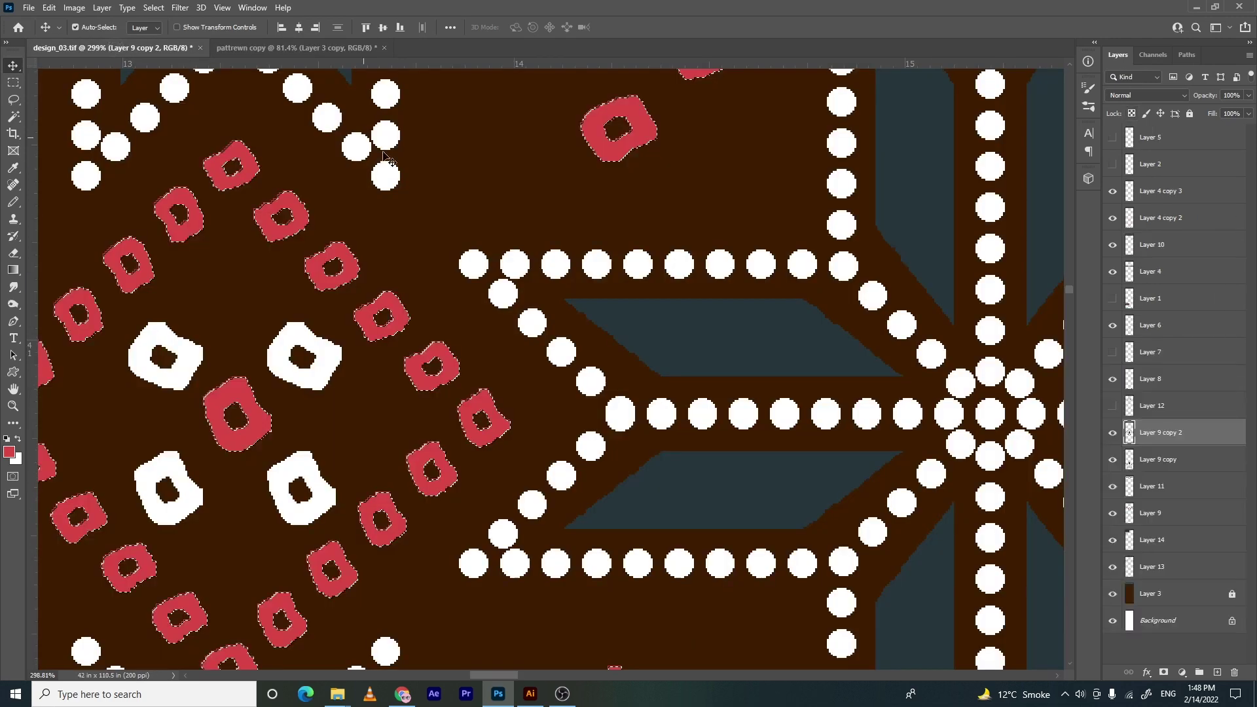
pyautogui.scroll(3, 445, 391)
pyautogui.moveTo(491, 337); pyautogui.dragTo(353, 301)
pyautogui.moveTo(419, 295); pyautogui.dragTo(482, 589)
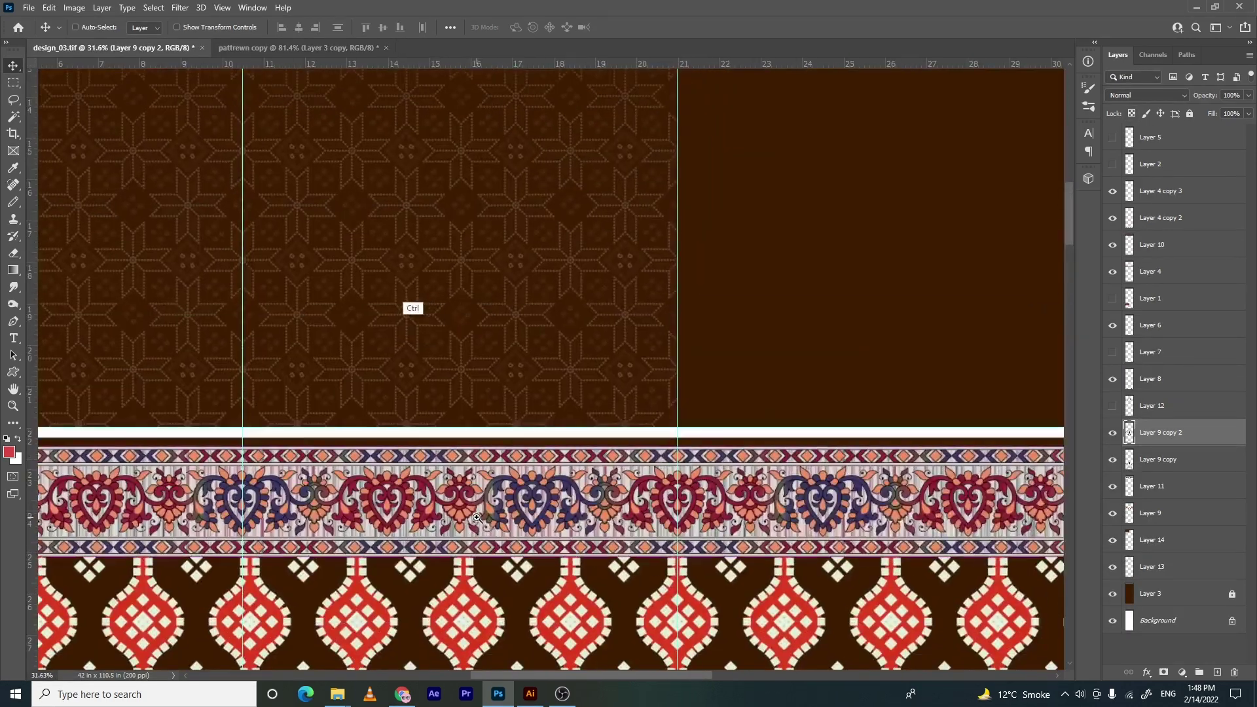
pyautogui.moveTo(458, 249); pyautogui.dragTo(485, 467)
pyautogui.press('ctrl')
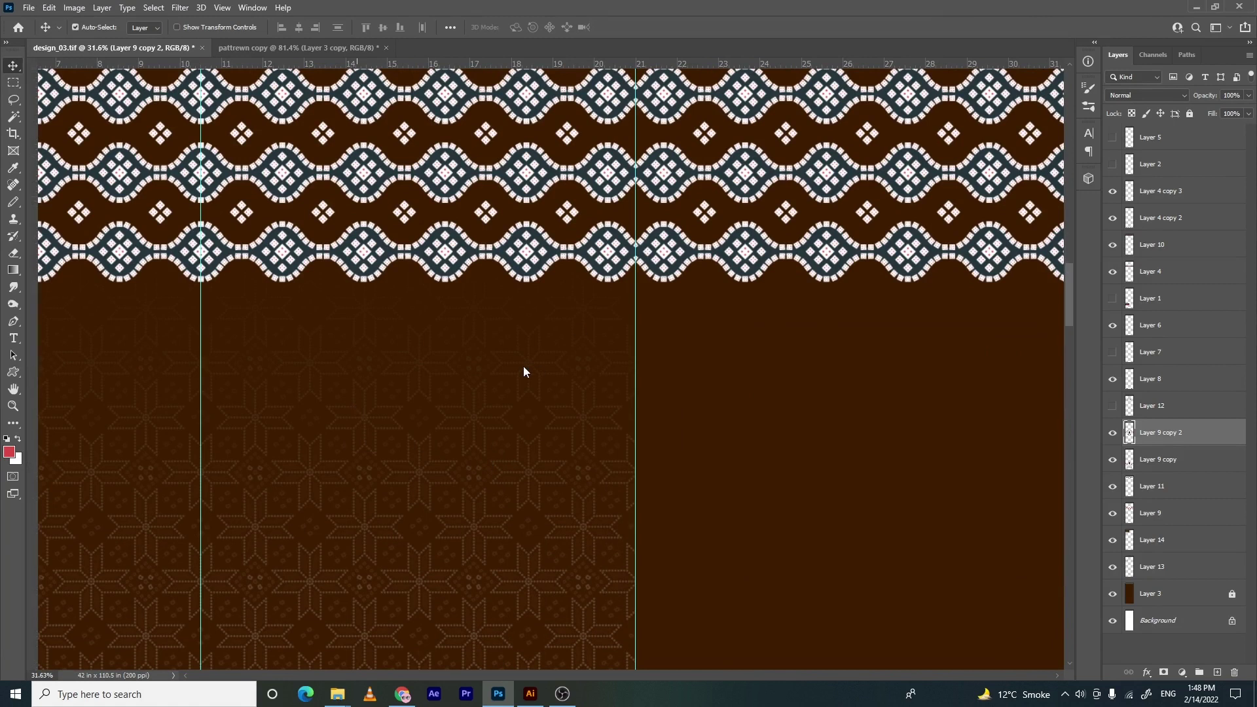
pyautogui.scroll(-5, 512, 373)
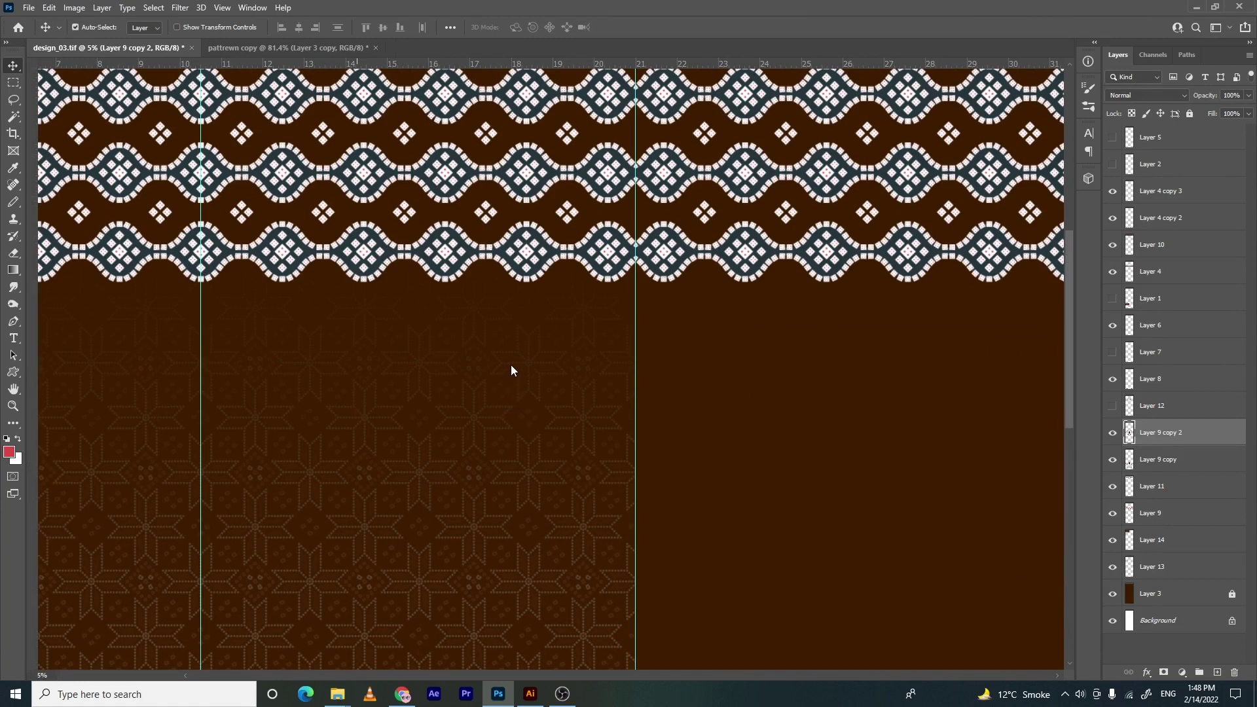
pyautogui.press('ctrl')
pyautogui.press('ctrl')
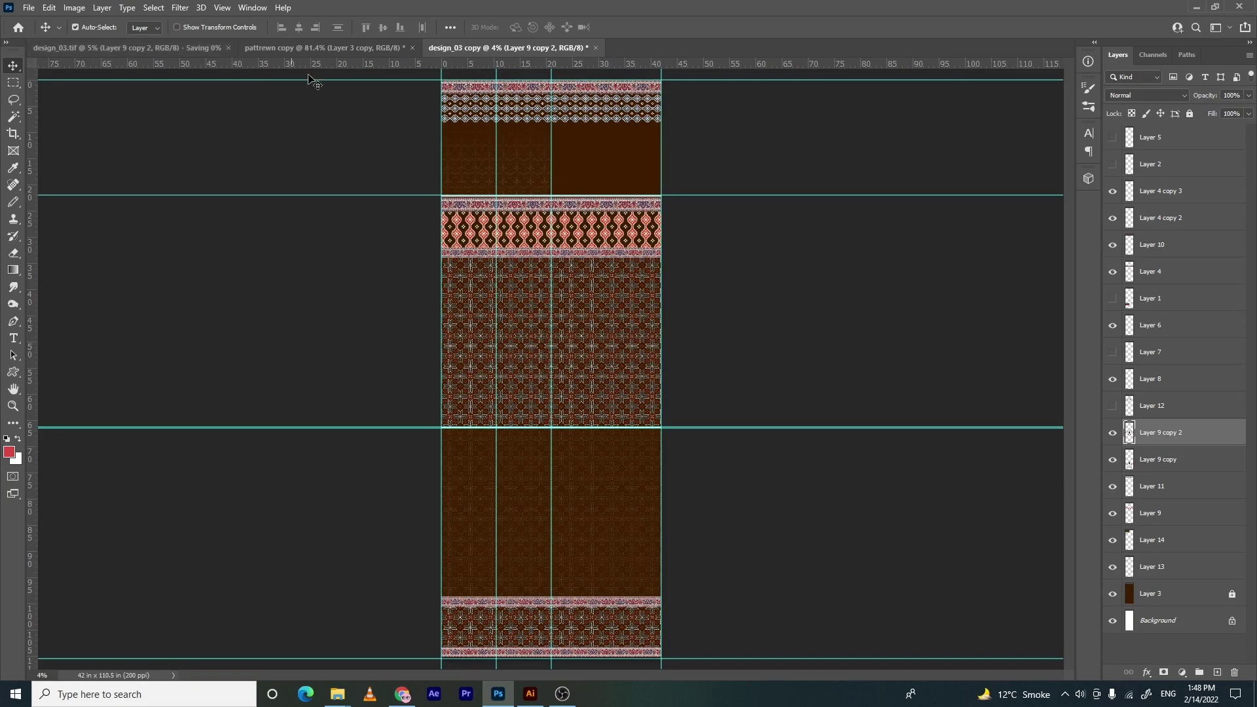
# Select the left half of the top section down to the white stripe and add a new layer above Layer 13
pyautogui.keyDown('ctrl'); pyautogui.click(497, 152); pyautogui.keyUp('ctrl')
pyautogui.keyDown('ctrl'); pyautogui.click(496, 152); pyautogui.keyUp('ctrl')
pyautogui.keyDown('ctrl'); pyautogui.click(495, 152); pyautogui.keyUp('ctrl')
pyautogui.moveTo(492, 154); pyautogui.dragTo(416, 360)
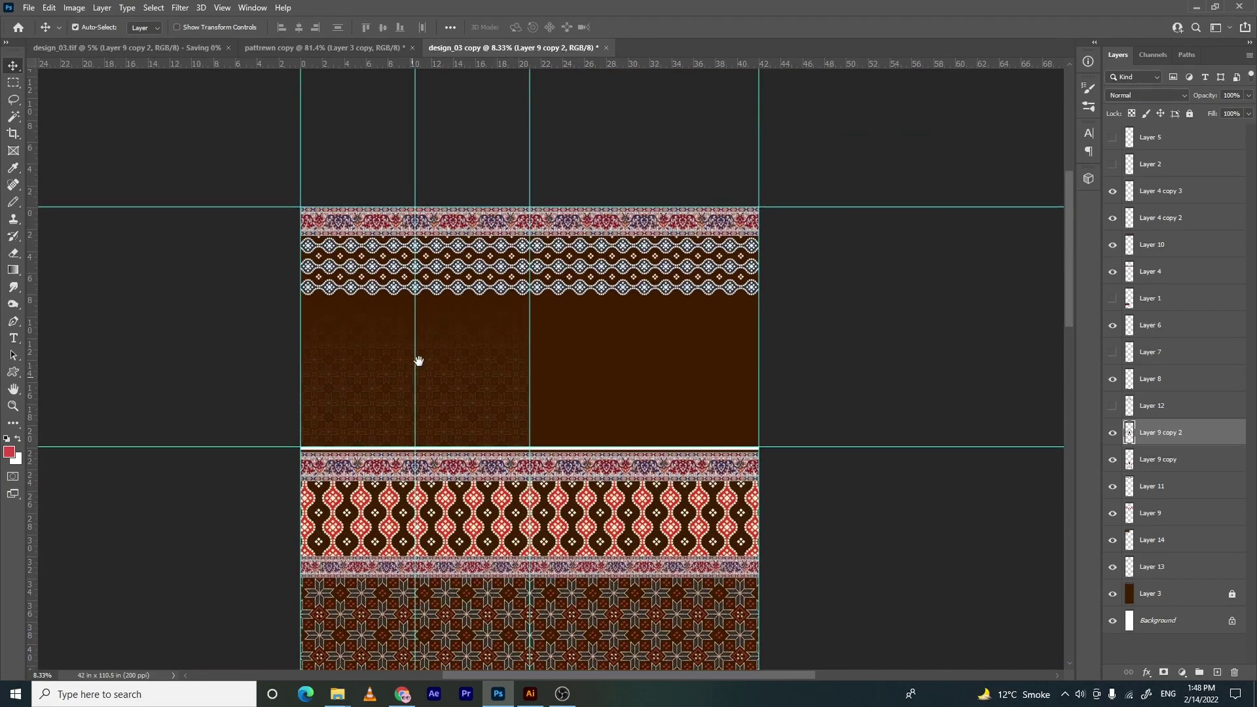
pyautogui.scroll(2, 415, 368)
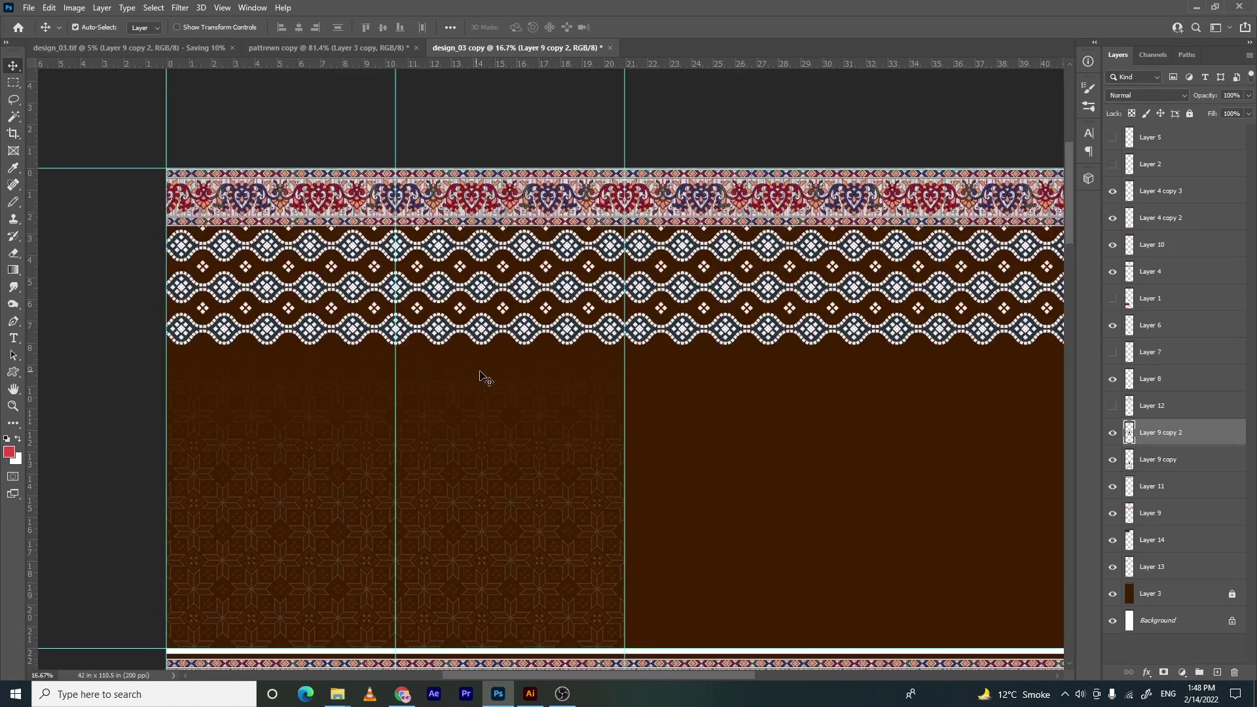
pyautogui.press('m')
pyautogui.moveTo(625, 169); pyautogui.dragTo(114, 653)
pyautogui.click(118, 656)
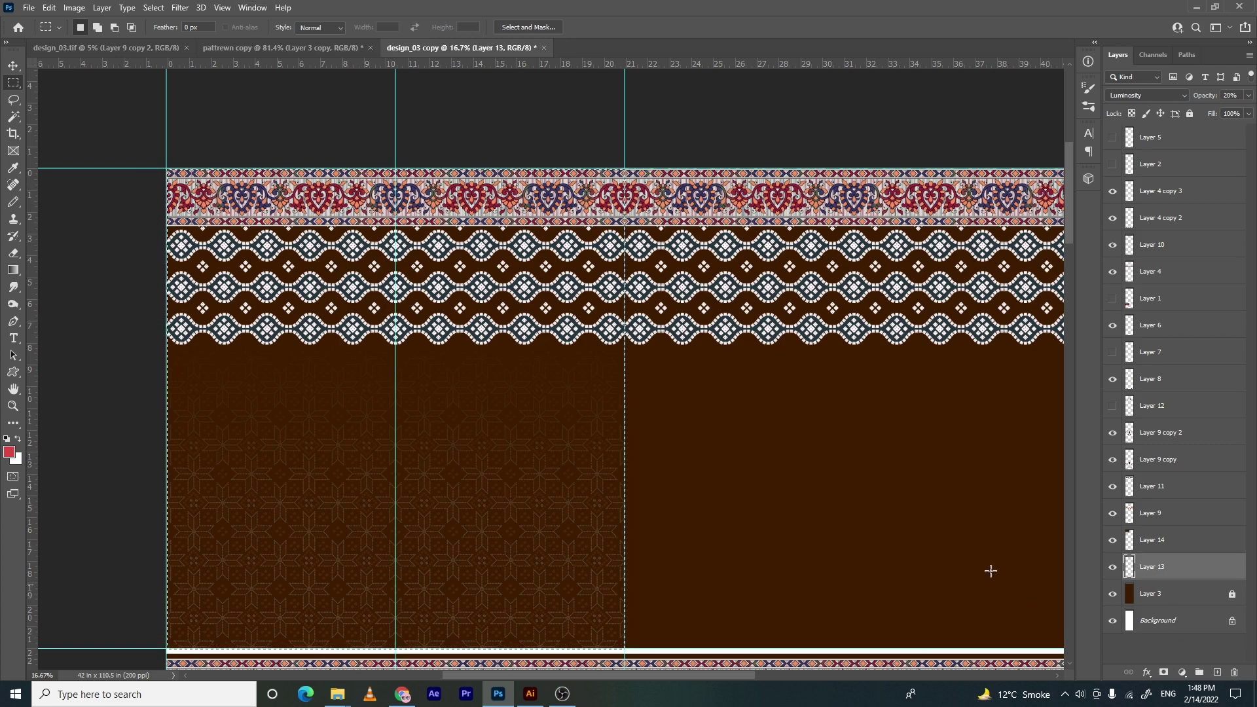
pyautogui.click(1216, 672)
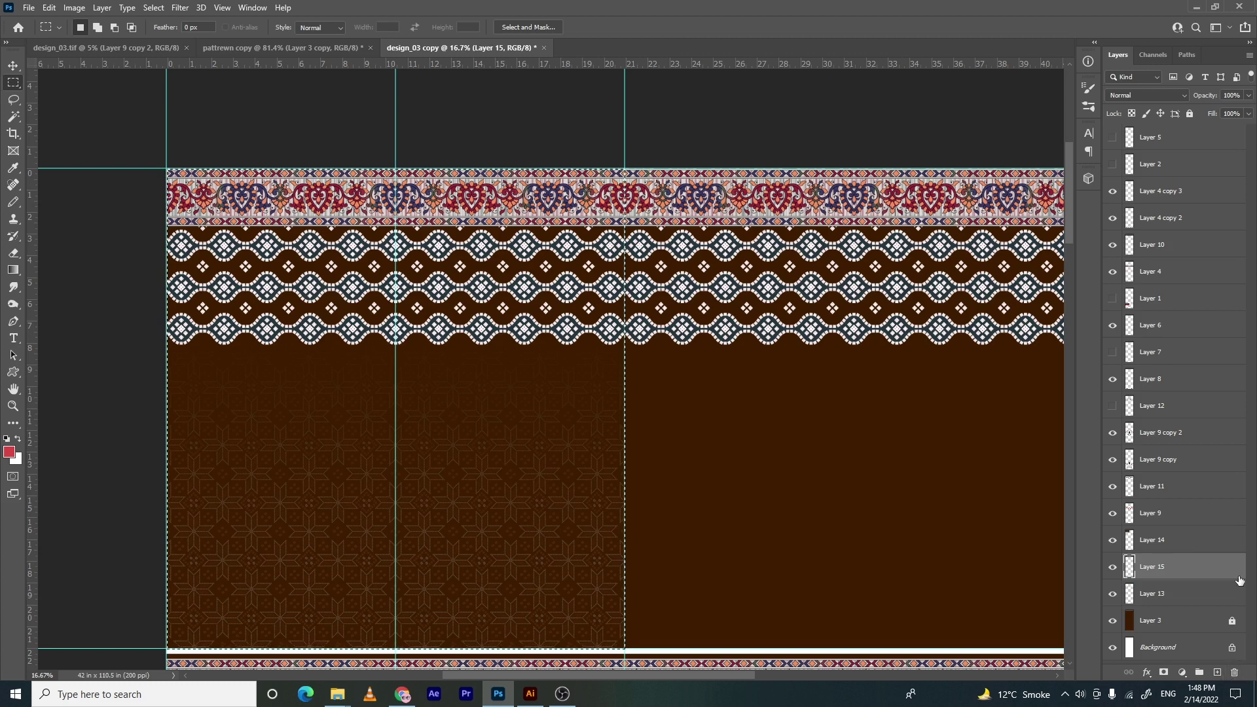
pyautogui.hotkey('shift', 'F5')
pyautogui.press('Return')
pyautogui.hotkey('ctrl', 'z')
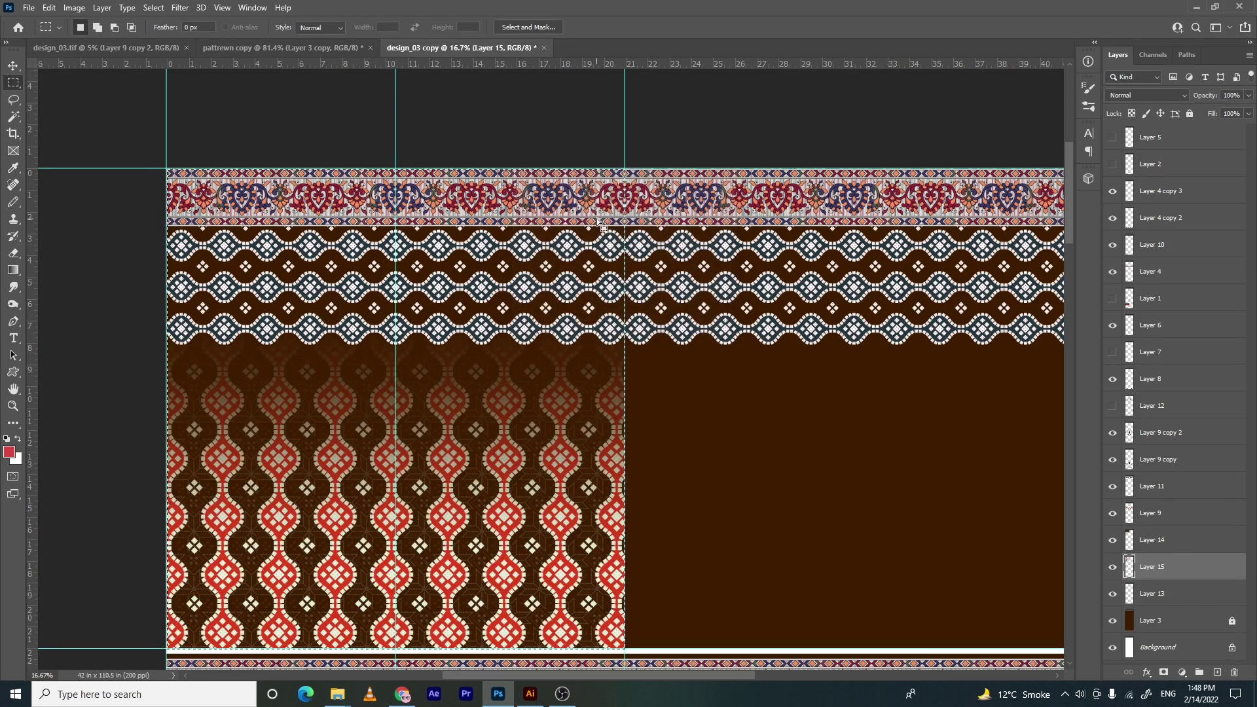
pyautogui.hotkey('ctrl', 'shift', 'z')
# Fill the selected left half on Layer 15 with the newly defined red motif pattern at 100% opacity and deselect
pyautogui.hotkey('shift', 'F5')
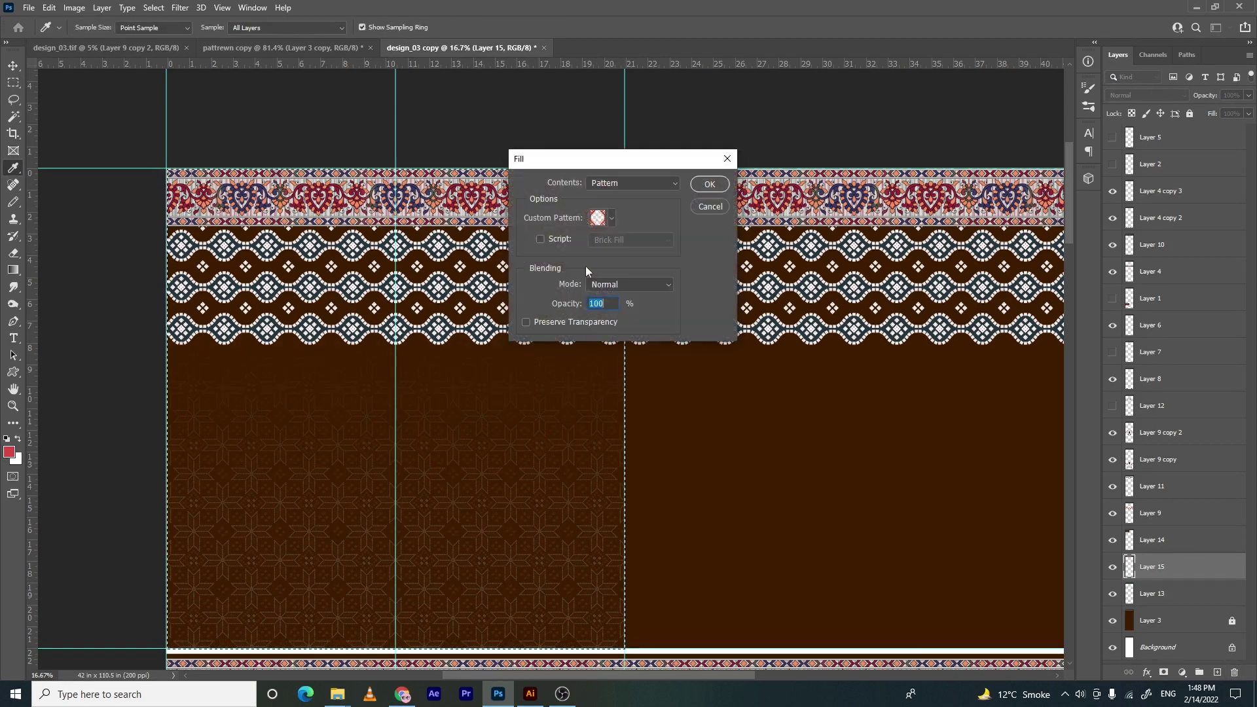
pyautogui.click(611, 217)
pyautogui.doubleClick(560, 406)
pyautogui.press('Return')
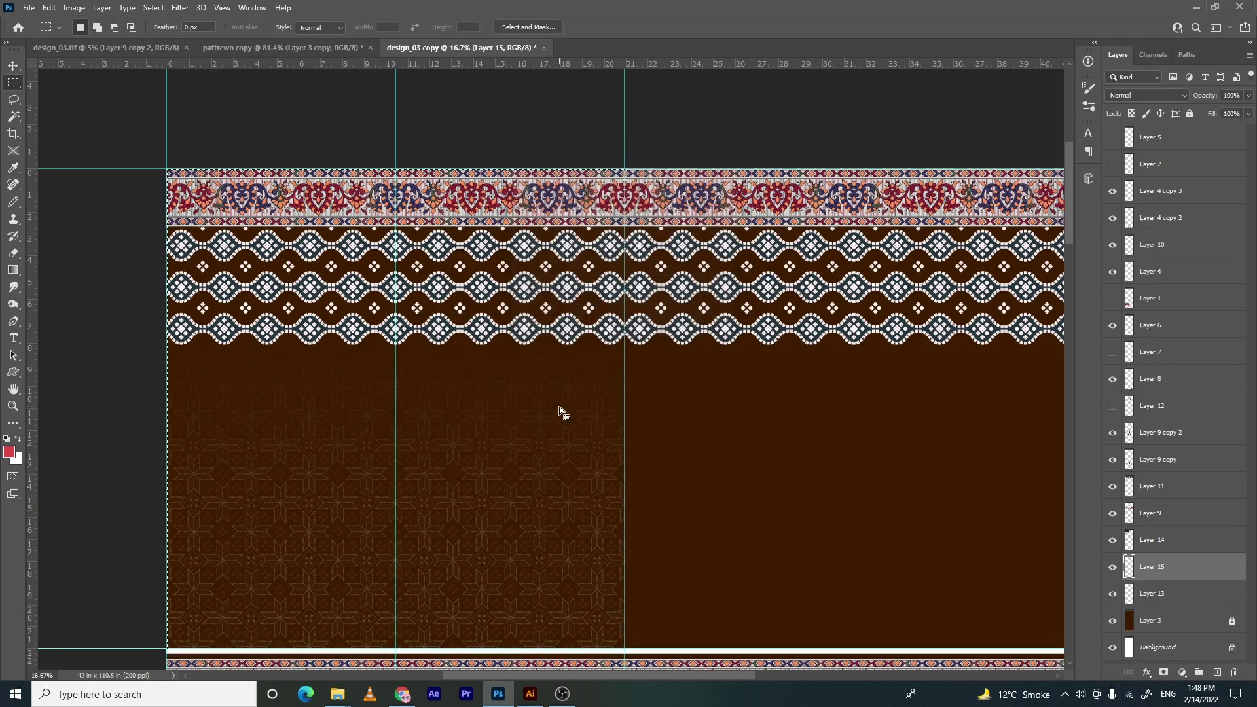
pyautogui.moveTo(390, 480); pyautogui.dragTo(549, 367)
pyautogui.hotkey('ctrl', 'd')
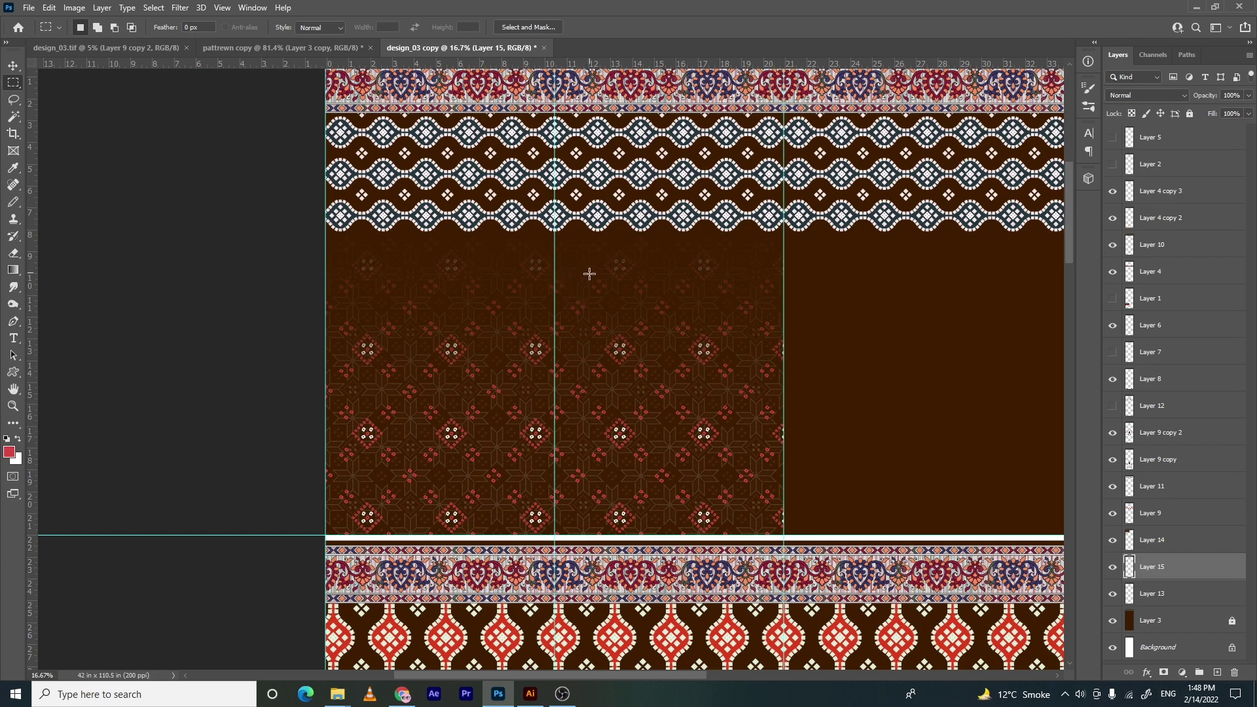
# Select the full design width from the top edge into the star field, fill Layer 15 with the red motif pattern and deselect
pyautogui.moveTo(723, 273); pyautogui.dragTo(563, 330)
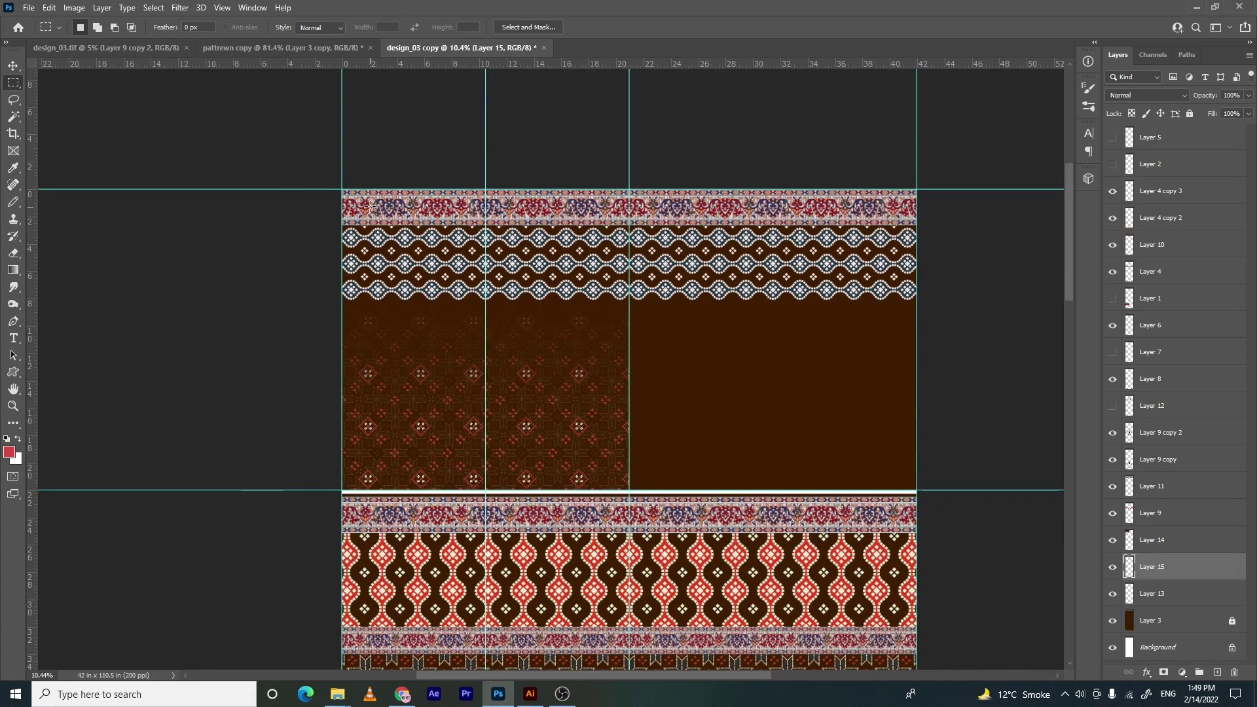
pyautogui.moveTo(341, 189); pyautogui.dragTo(916, 674)
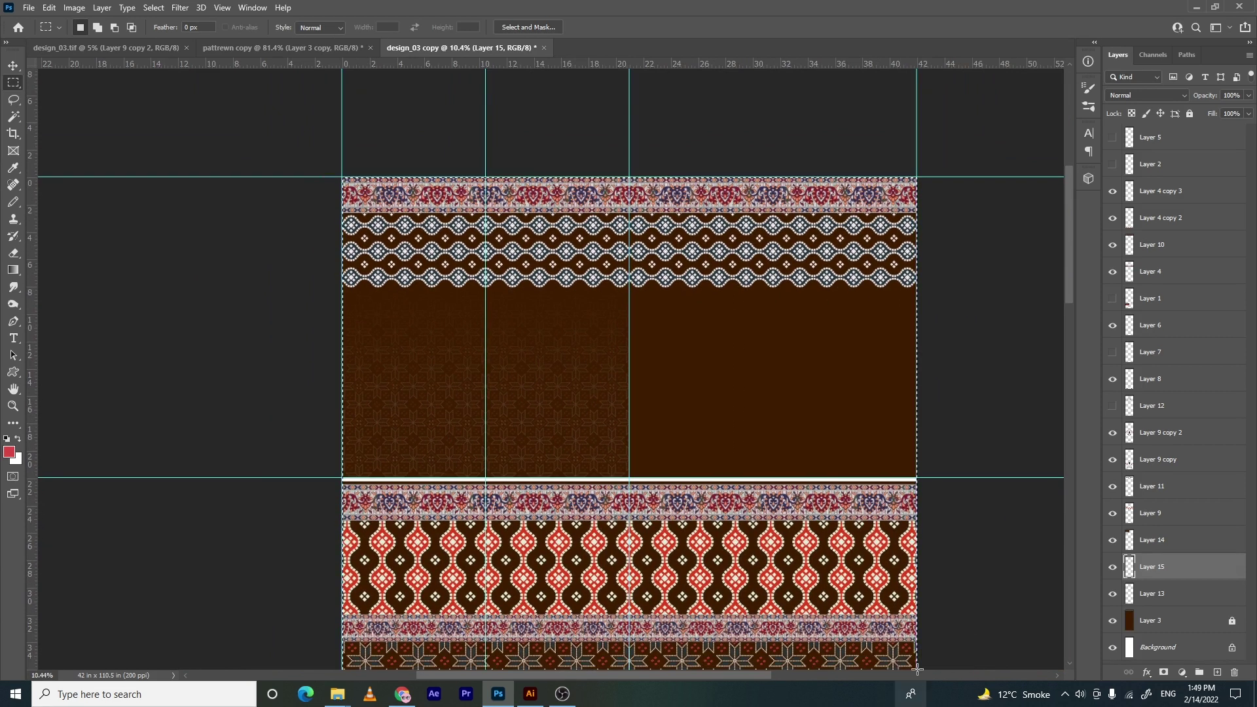
pyautogui.hotkey('shift', 'F5')
pyautogui.press('Return')
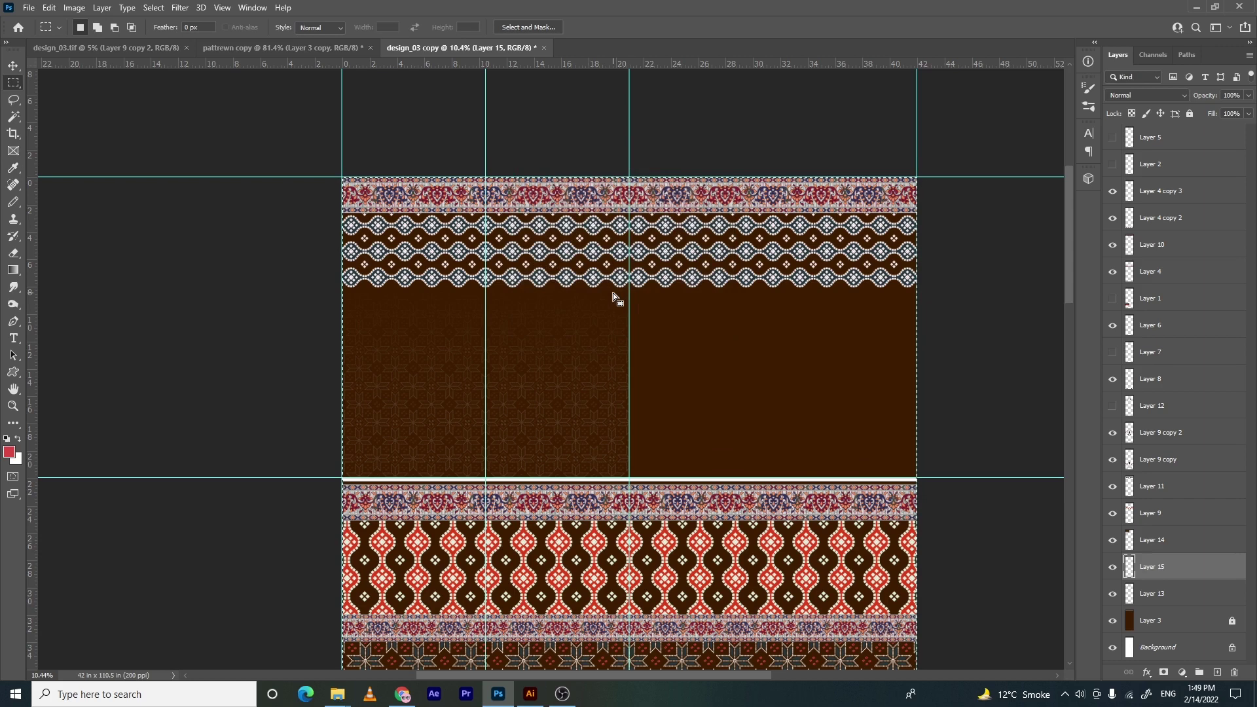
pyautogui.hotkey('ctrl', 'd')
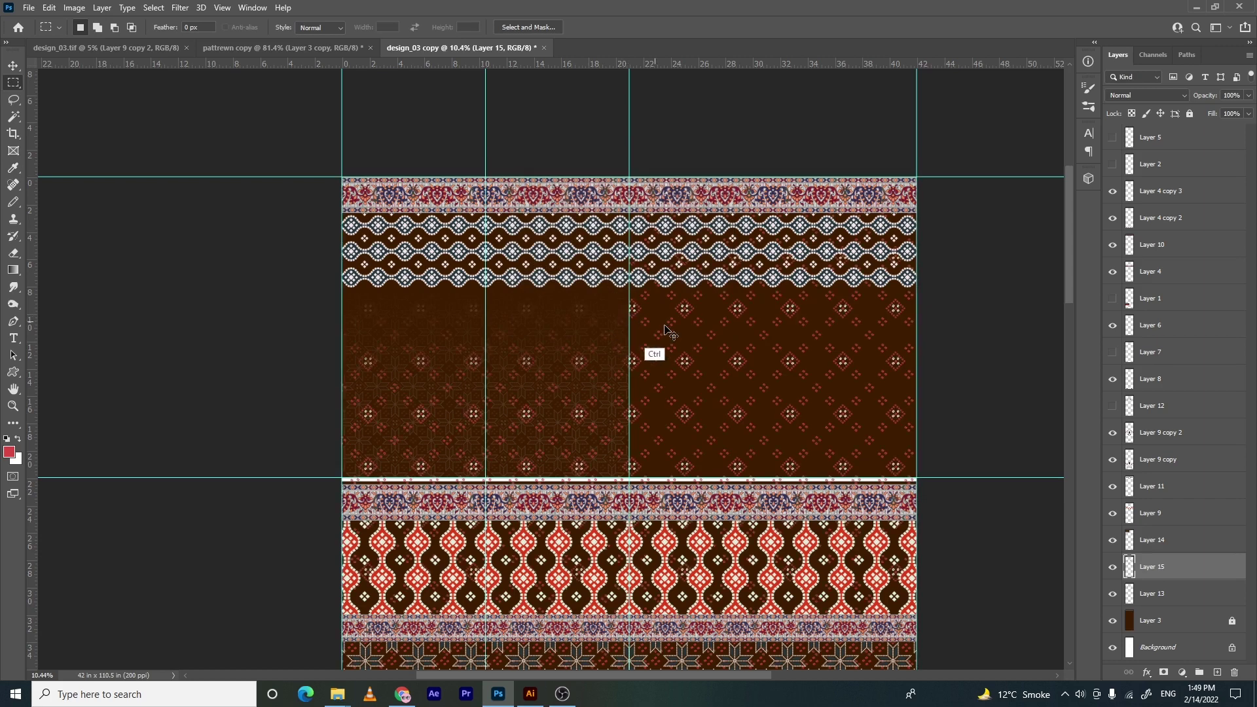
# Try scaling Layer 15's motif pattern to about 76% and centring it on the vertical guide in the left half
pyautogui.hotkey('ctrl', 't')
pyautogui.moveTo(634, 597); pyautogui.dragTo(610, 467)
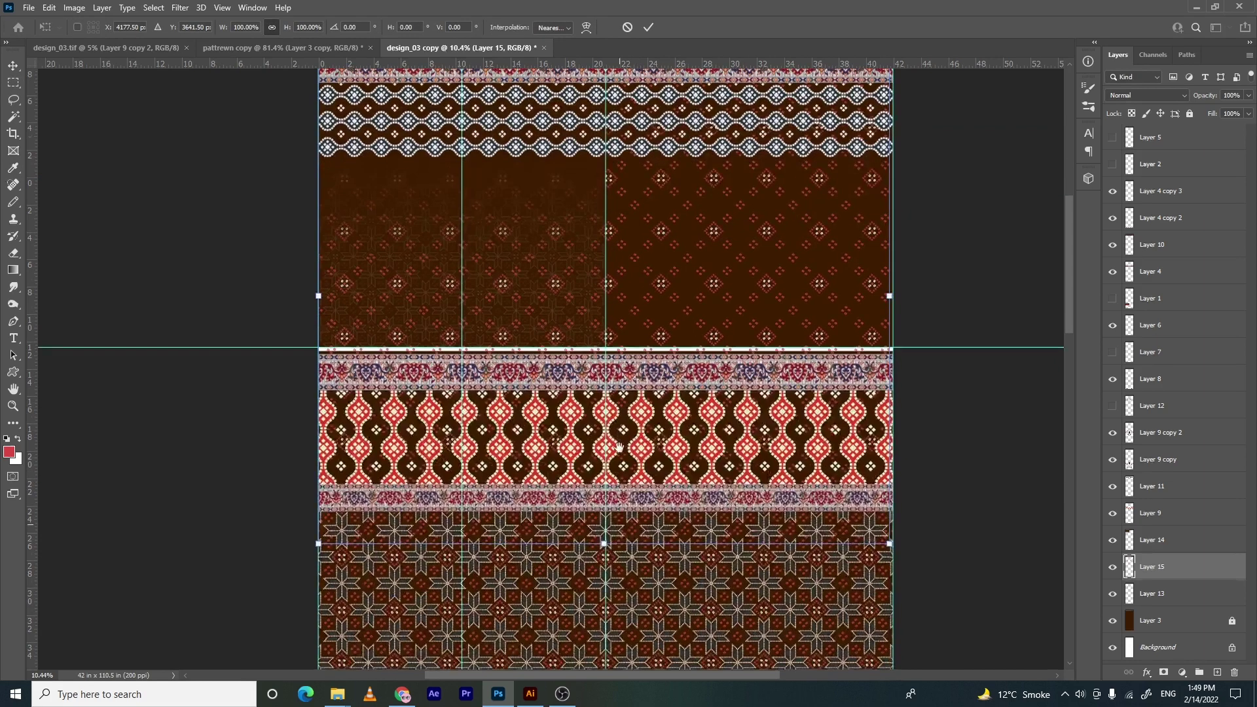
pyautogui.moveTo(608, 544); pyautogui.dragTo(603, 424)
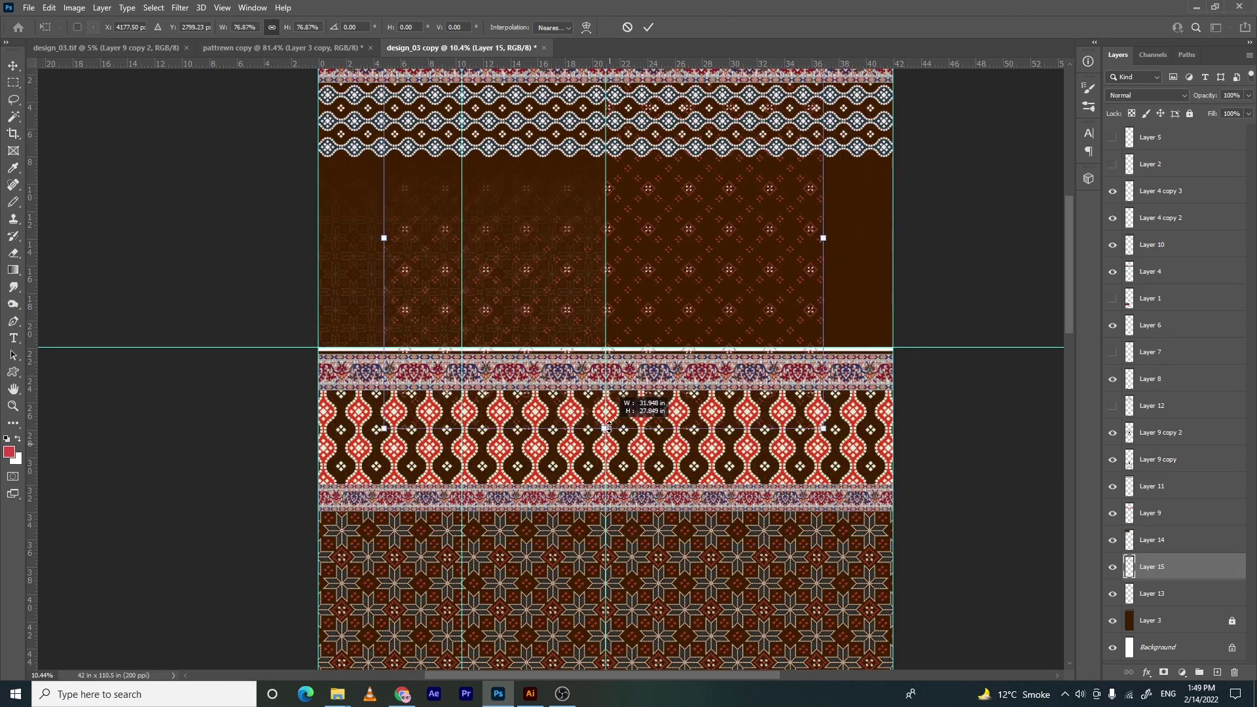
pyautogui.moveTo(624, 307); pyautogui.dragTo(482, 308)
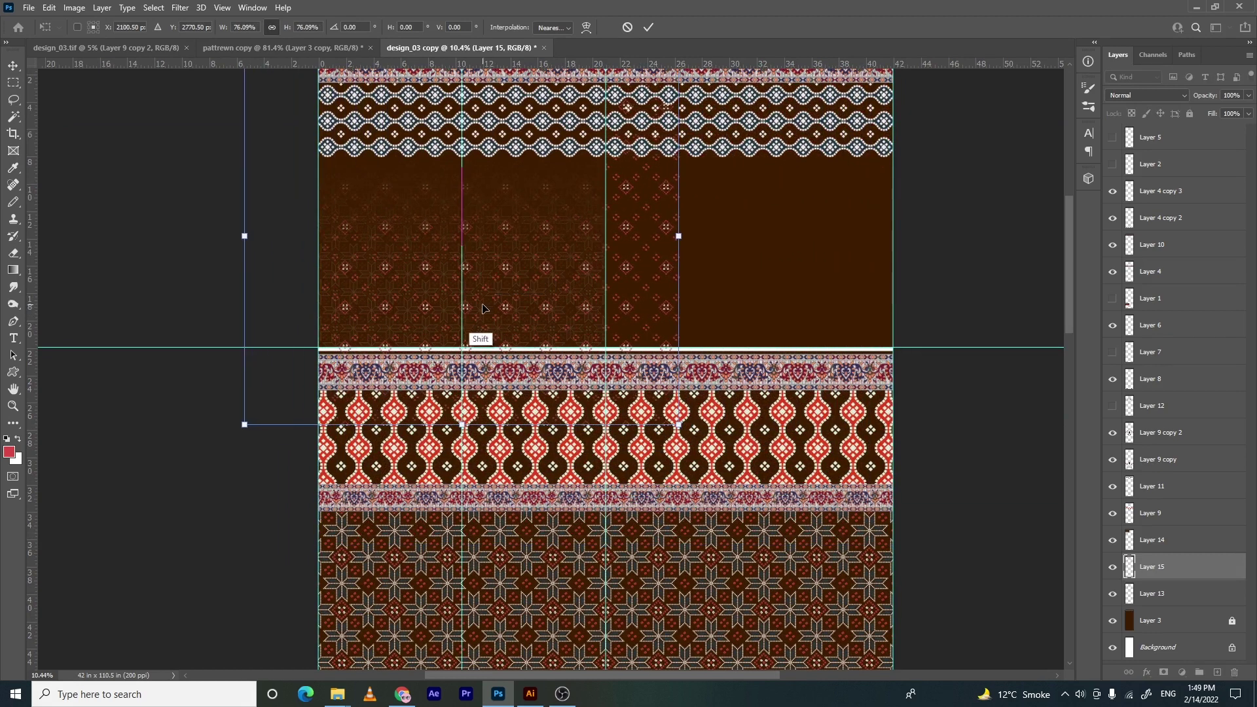
# Try shifting the scaled motif pattern slightly left to line it up with the faded stars, and apply the transform
pyautogui.keyDown('ctrl'); pyautogui.click(455, 249); pyautogui.keyUp('ctrl')
pyautogui.keyDown('ctrl'); pyautogui.click(456, 250); pyautogui.keyUp('ctrl')
pyautogui.keyDown('ctrl'); pyautogui.click(468, 259); pyautogui.keyUp('ctrl')
pyautogui.keyDown('ctrl'); pyautogui.click(470, 265); pyautogui.keyUp('ctrl')
pyautogui.moveTo(467, 265); pyautogui.dragTo(651, 284)
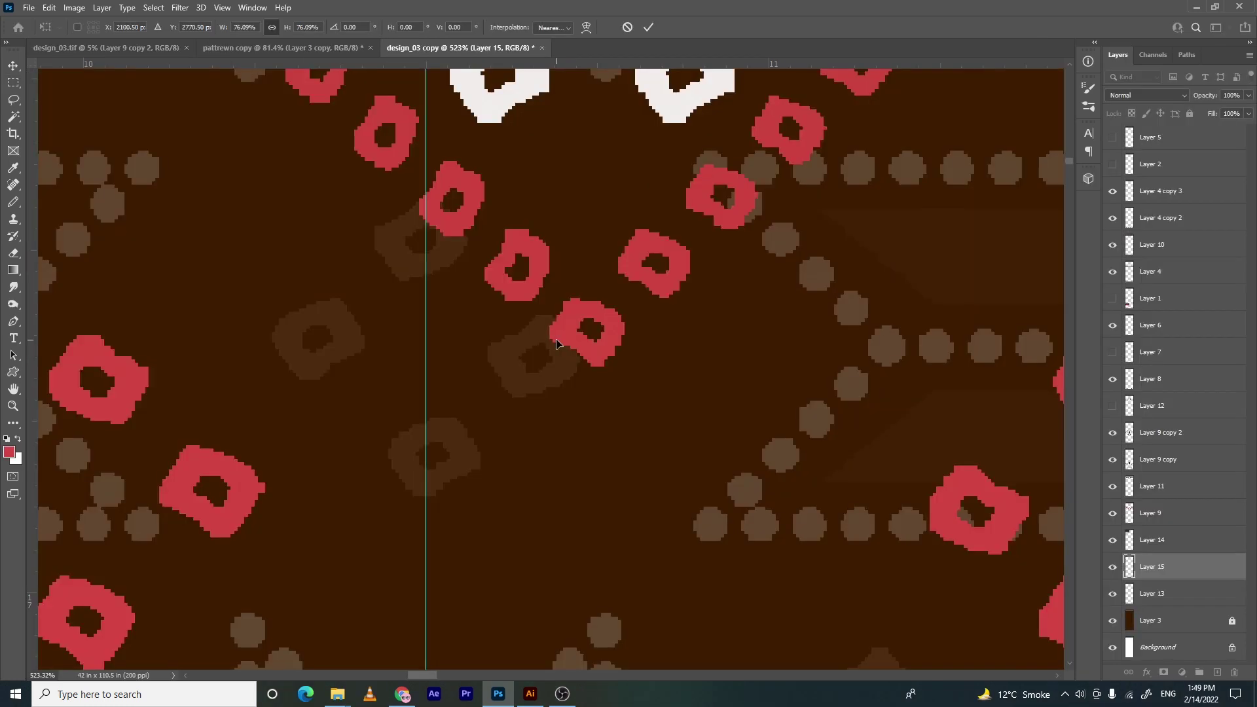
pyautogui.moveTo(543, 339); pyautogui.dragTo(395, 343)
pyautogui.moveTo(464, 326); pyautogui.dragTo(261, 381)
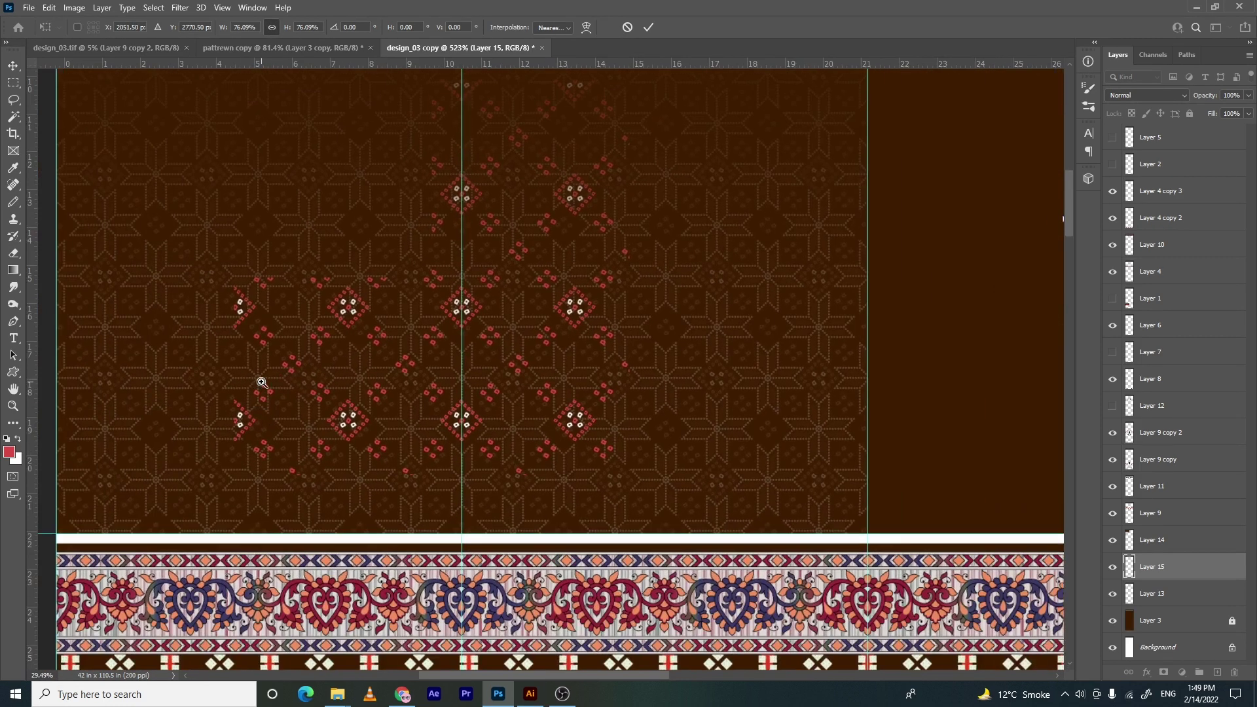
pyautogui.moveTo(393, 251); pyautogui.dragTo(412, 351)
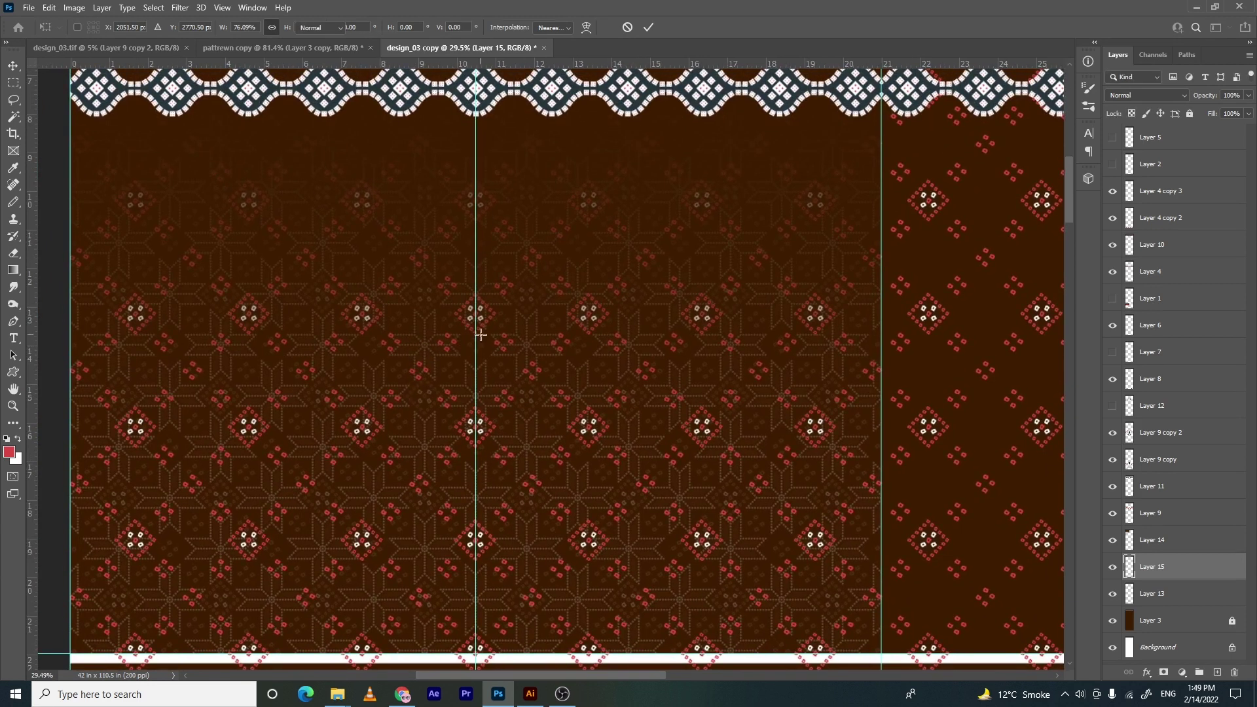
pyautogui.press('Return')
pyautogui.hotkey('ctrl', '-')
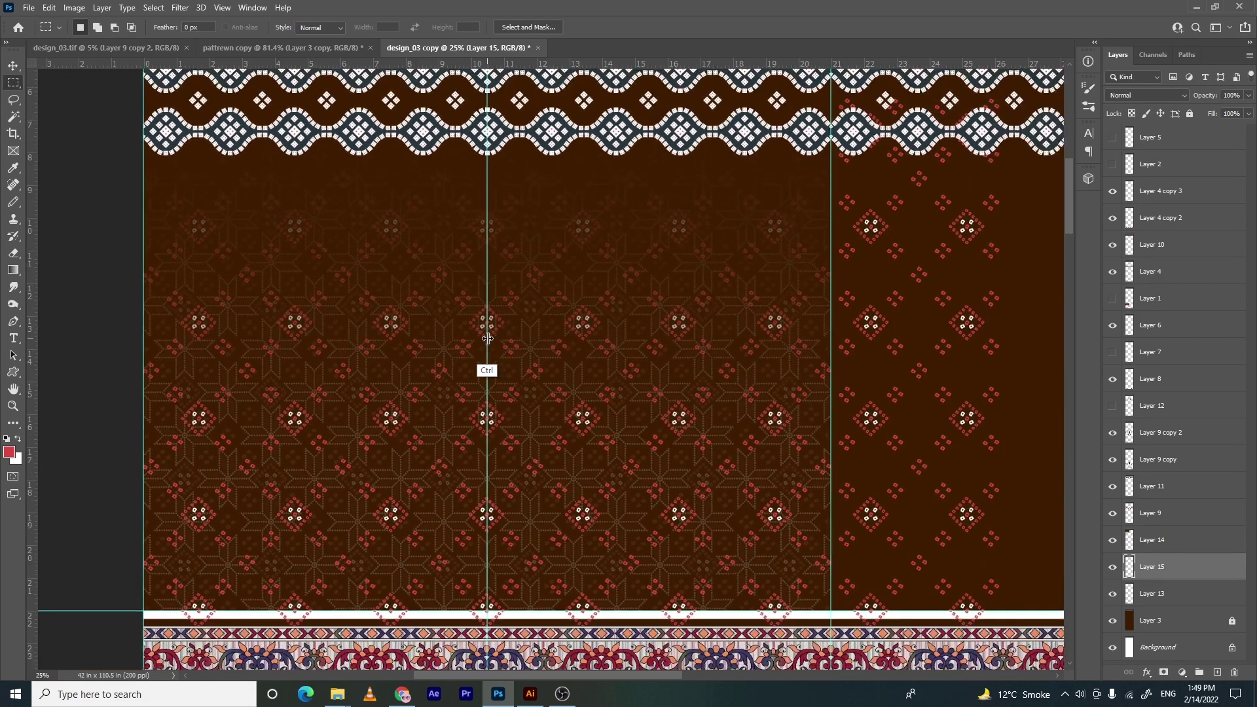
pyautogui.hotkey('ctrl', '-')
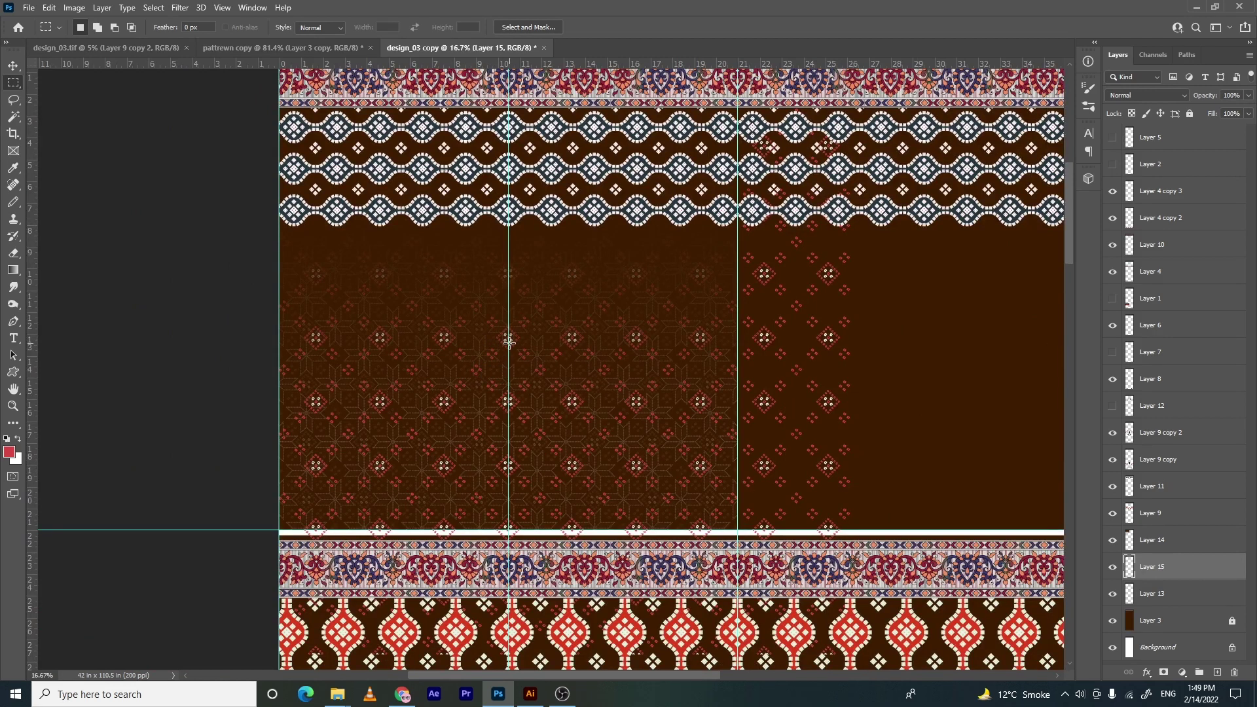
# Try copying the left half of the pattern to a new layer, then undo the copy and the scaling of Layer 15
pyautogui.moveTo(739, 524); pyautogui.dragTo(173, 208)
pyautogui.hotkey('ctrl', 'j')
pyautogui.hotkey('ctrl', 'z')
pyautogui.keyDown('ctrl'); pyautogui.click(488, 239); pyautogui.keyUp('ctrl')
pyautogui.moveTo(595, 261); pyautogui.dragTo(492, 289)
pyautogui.moveTo(521, 297); pyautogui.dragTo(432, 308)
pyautogui.hotkey('ctrl', 'z')
pyautogui.hotkey('ctrl', 'z')
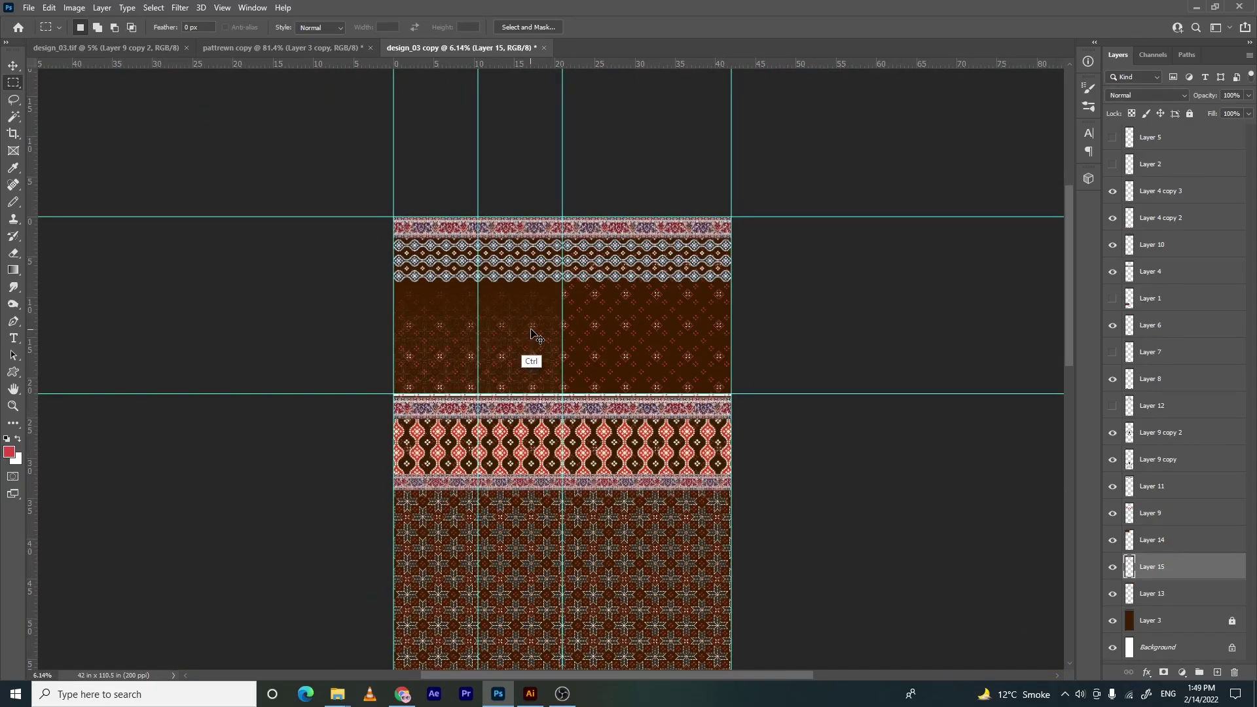
# Move Layer 15's unscaled motif pattern left so a column of diamonds is centred on the vertical guide in the left half
pyautogui.scroll(5, 532, 336)
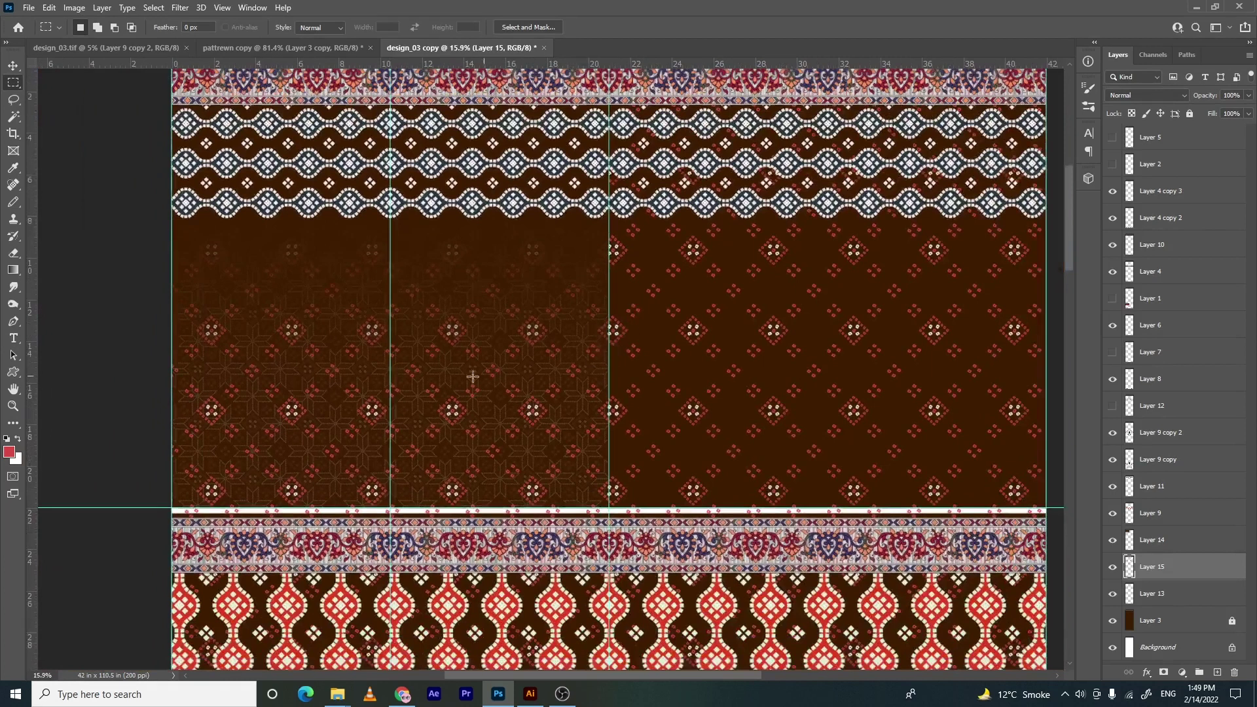
pyautogui.moveTo(454, 414); pyautogui.dragTo(312, 410)
pyautogui.scroll(4, 383, 504)
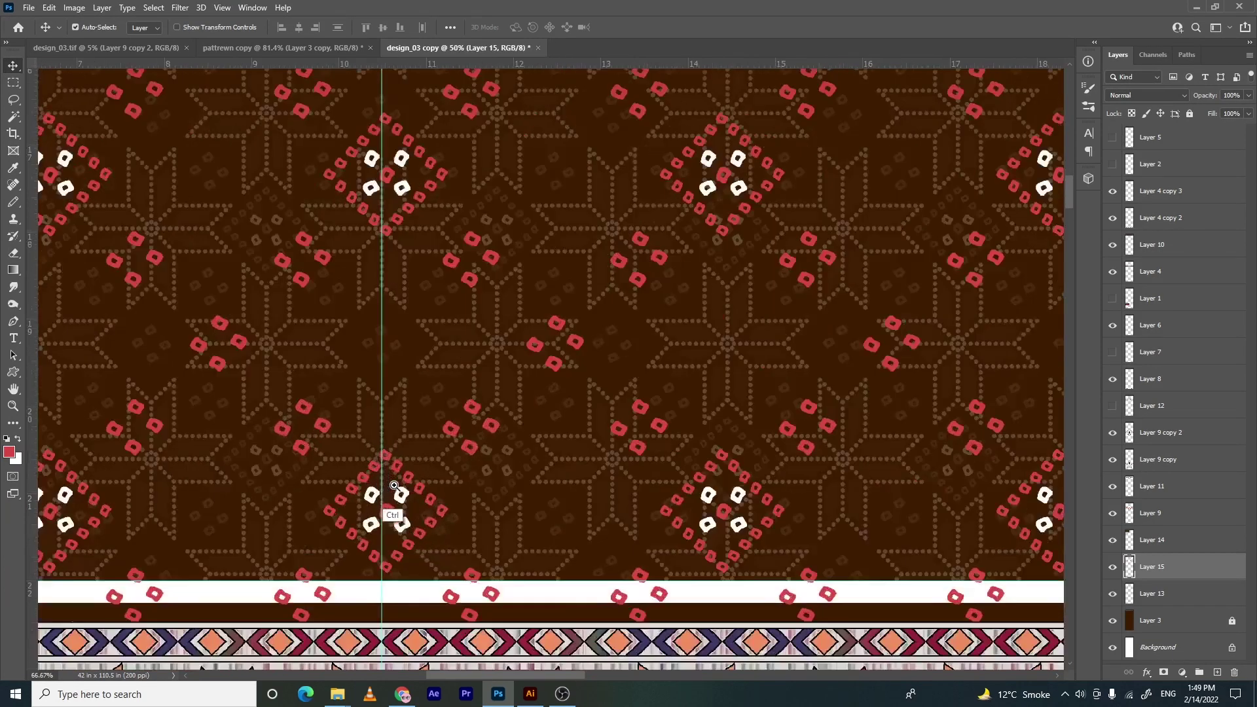
pyautogui.scroll(3, 393, 485)
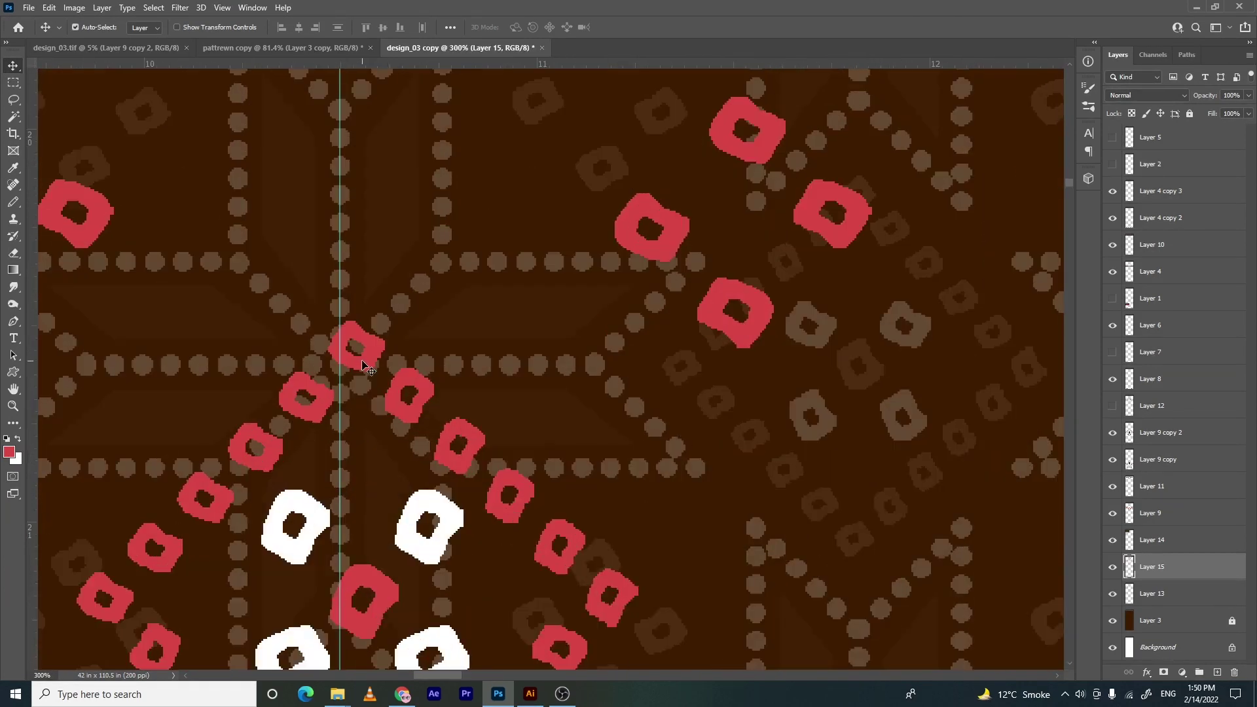
pyautogui.moveTo(351, 363); pyautogui.dragTo(208, 423)
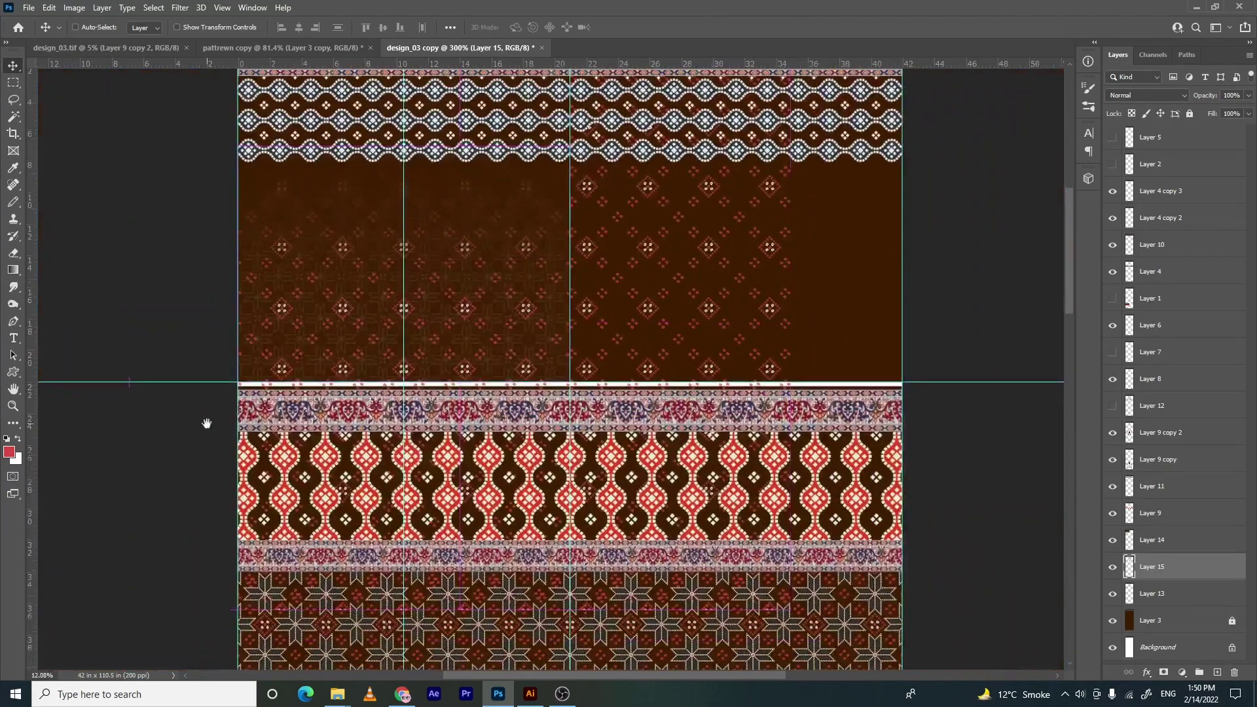
# Copy the part of Layer 15's motif pattern inside the upper panel's left half to a new layer, and delete Layer 15
pyautogui.moveTo(367, 337); pyautogui.dragTo(370, 482)
pyautogui.press('m')
pyautogui.moveTo(565, 524); pyautogui.dragTo(188, 314)
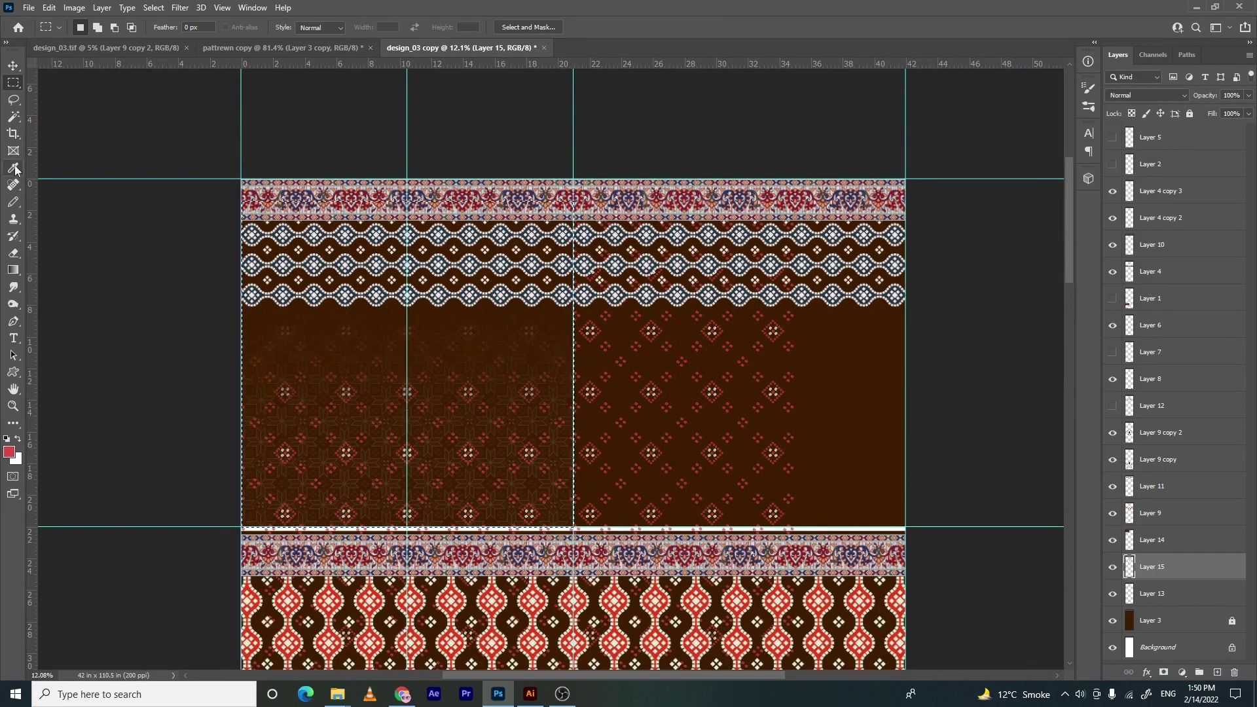
pyautogui.hotkey('ctrl', 'j')
pyautogui.click(1186, 588)
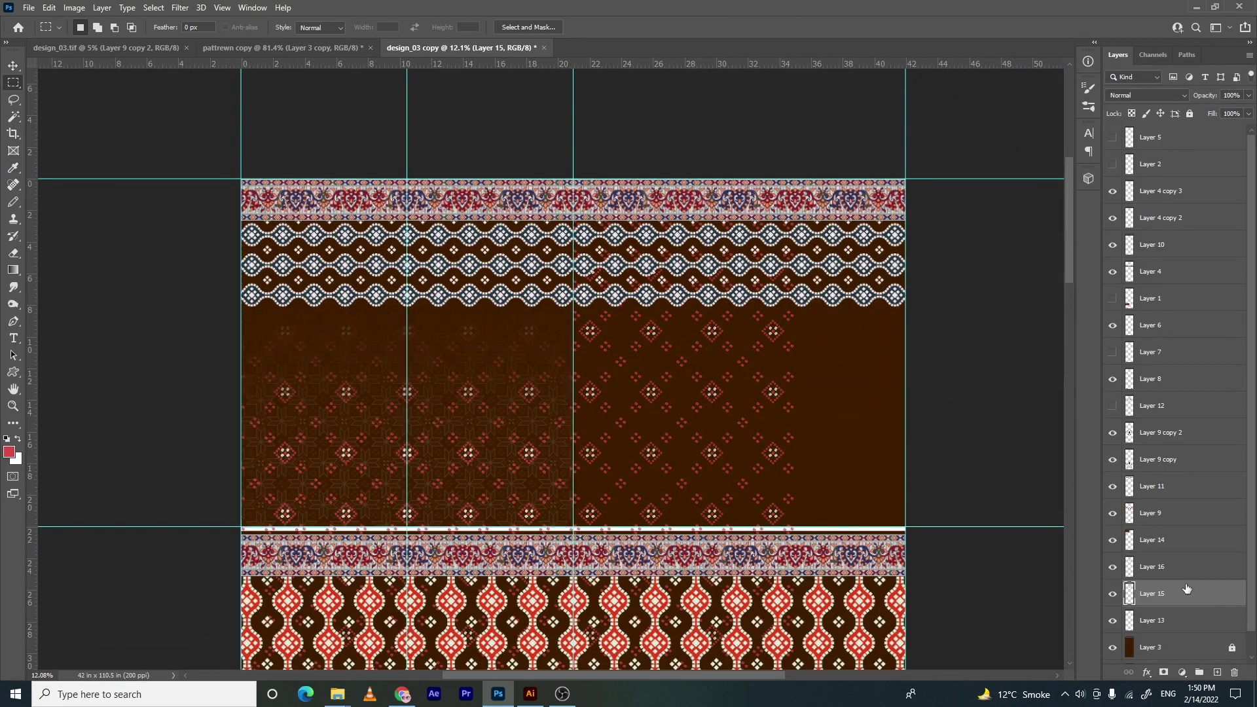
pyautogui.press('Delete')
# Duplicate Layer 16's red motif pattern and flip it horizontally into the right half of the upper panel
pyautogui.press('v')
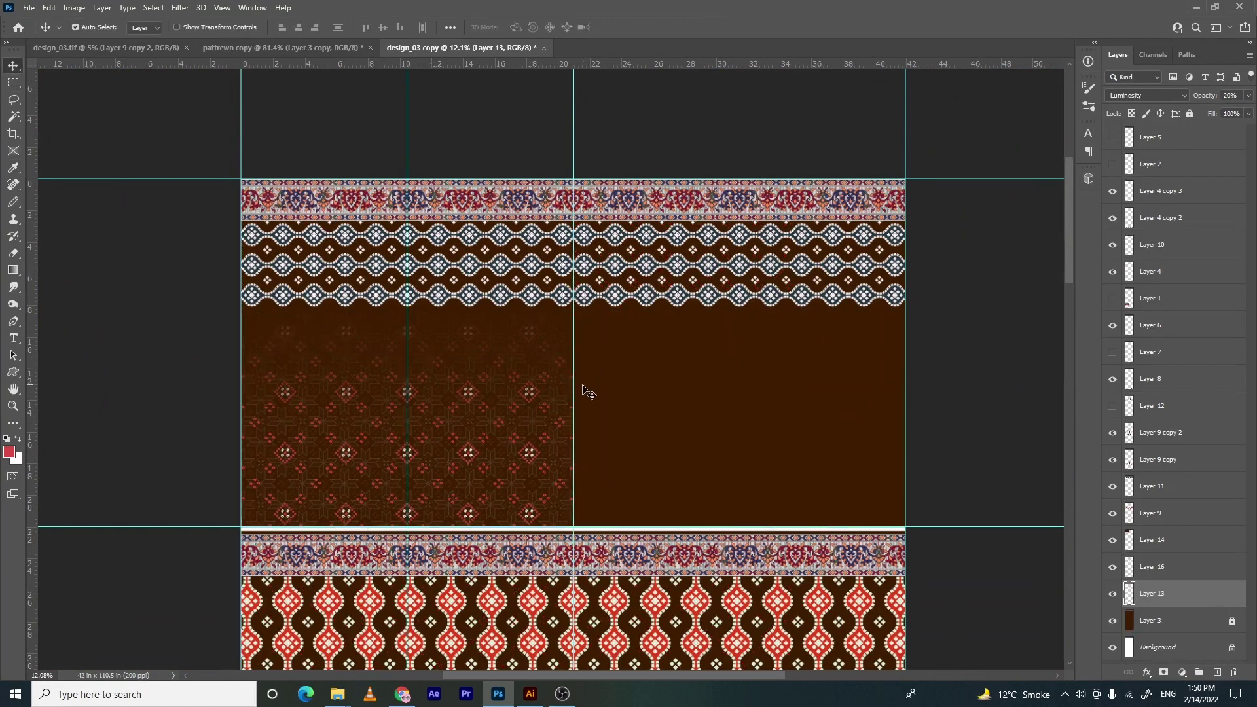
pyautogui.press('ctrl')
pyautogui.click(1170, 568)
pyautogui.hotkey('alt', 'e')
pyautogui.press('a')
pyautogui.press('h')
pyautogui.hotkey('ctrl', 'a')
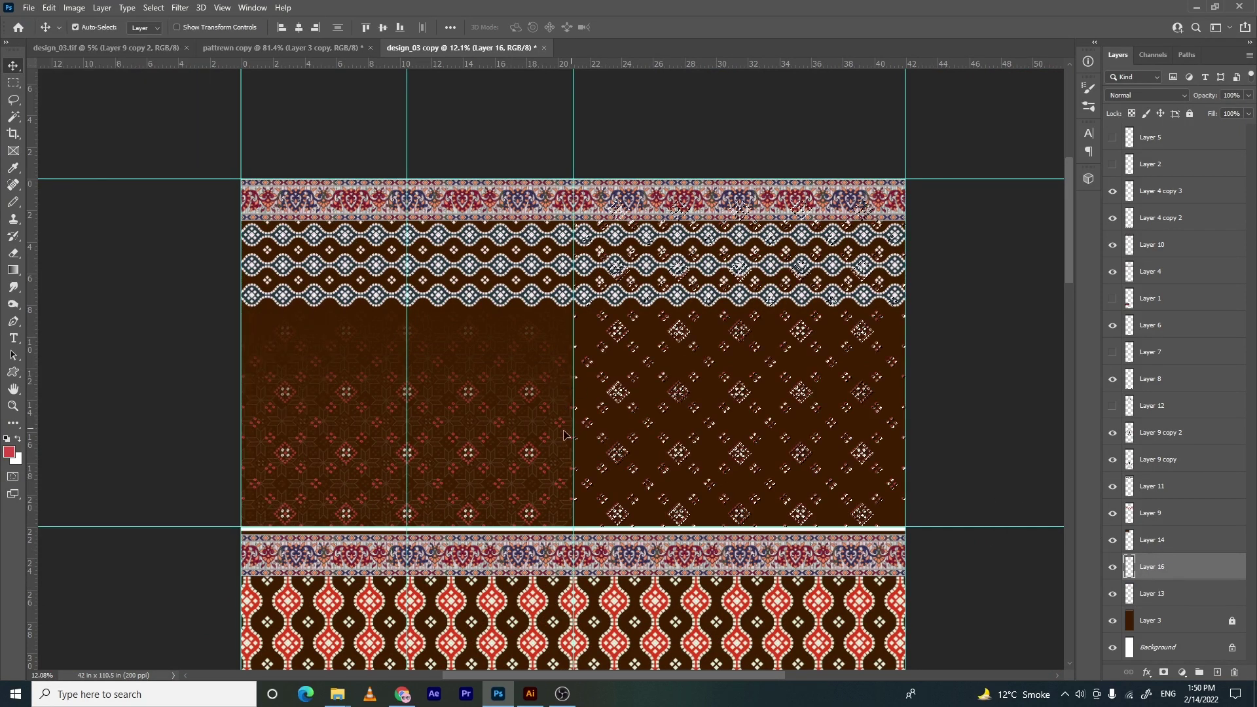
# Duplicate Layer 14's dark brown fade and flip it horizontally over the motifs in the right half
pyautogui.click(542, 324)
pyautogui.hotkey('ctrl', 'a')
pyautogui.hotkey('alt', 'e')
pyautogui.press('a')
pyautogui.press('h')
pyautogui.moveTo(559, 343); pyautogui.dragTo(576, 492)
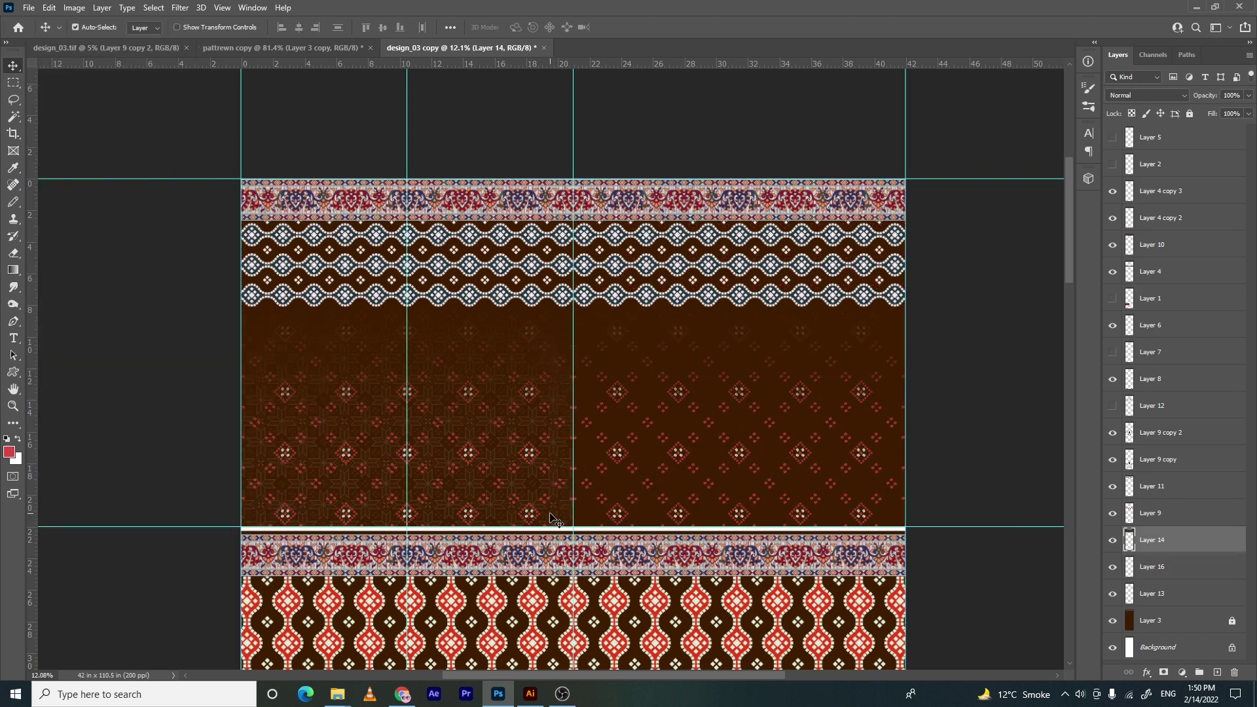
# Duplicate Layer 13's faint star pattern, flip it horizontally into the right half, and clear the selection
pyautogui.click(544, 513)
pyautogui.hotkey('ctrl', 'a')
pyautogui.hotkey('alt', 'e')
pyautogui.press('a')
pyautogui.press('h')
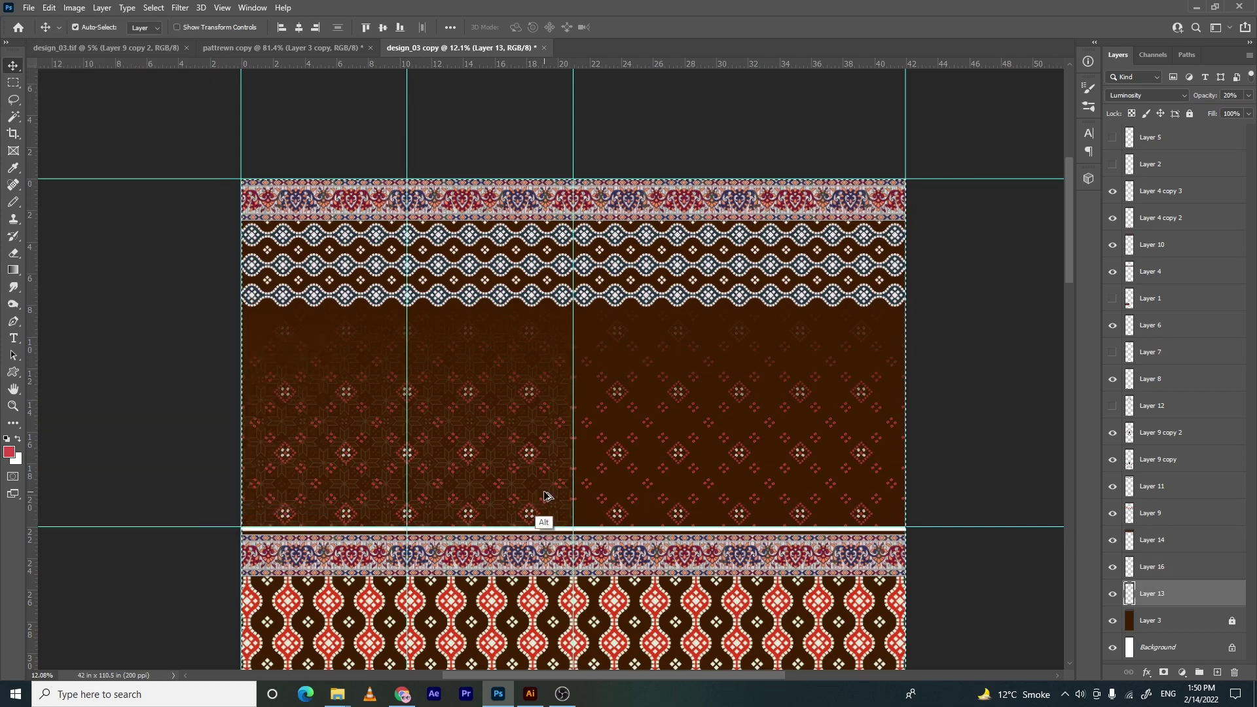
pyautogui.hotkey('ctrl', 'd')
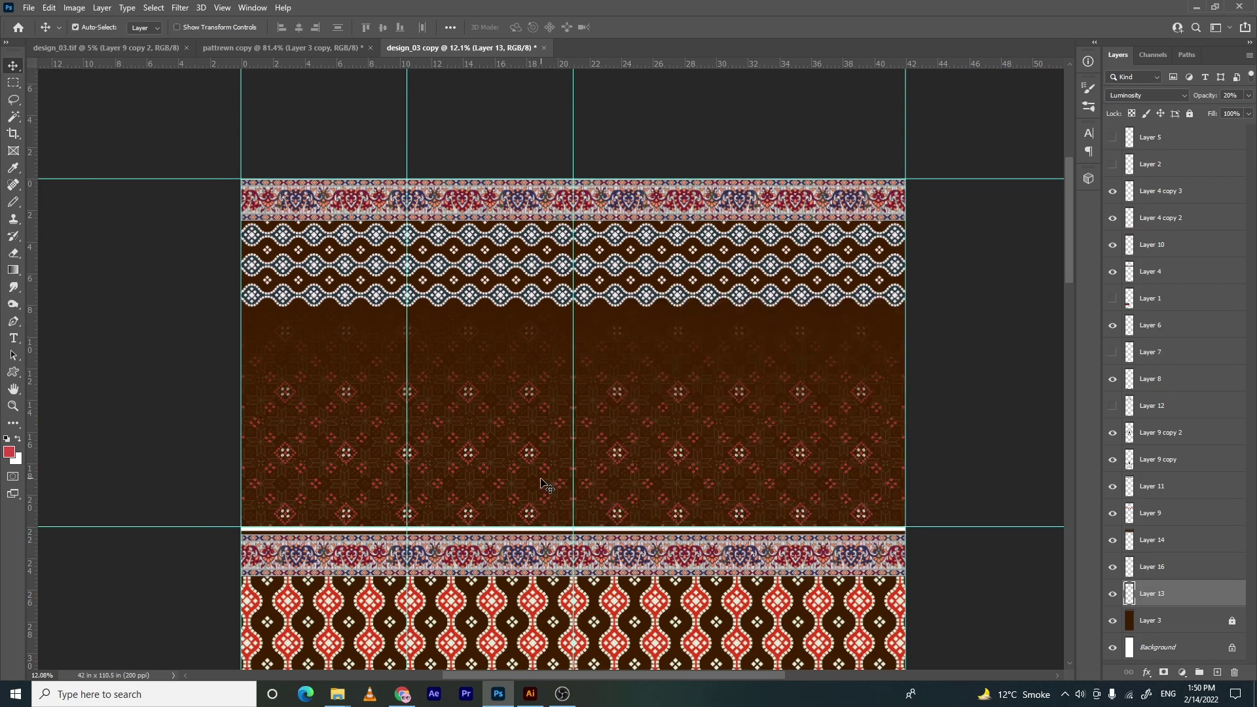
# Close the old design_03.tif document and save the design copy over design_03 as a layered TIFF with LZW compression
pyautogui.hotkey('ctrl', '0')
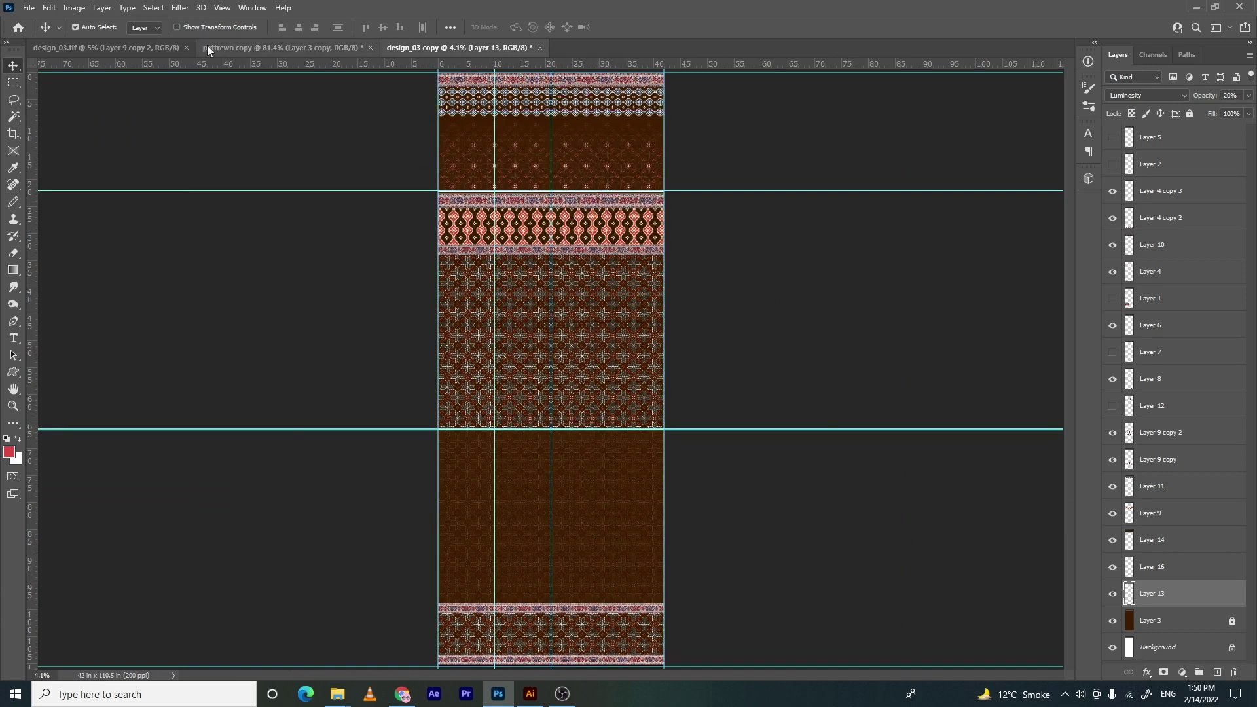
pyautogui.click(187, 48)
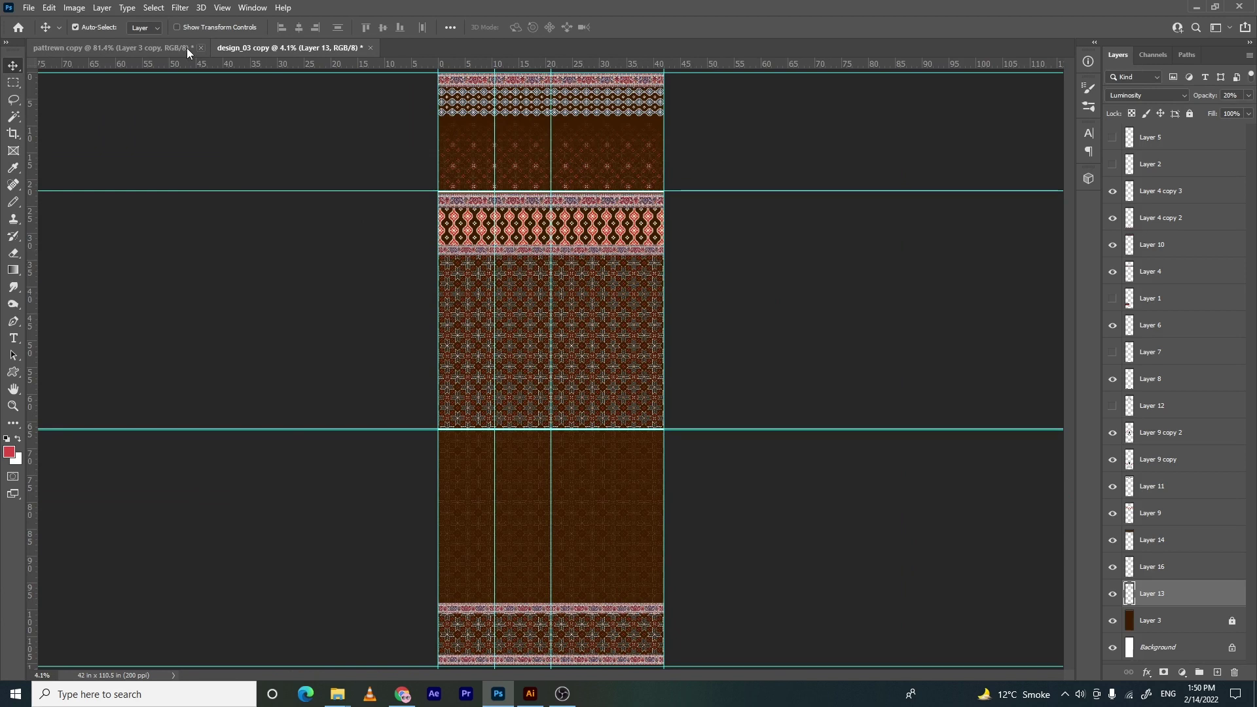
pyautogui.hotkey('ctrl', 'shift', 's')
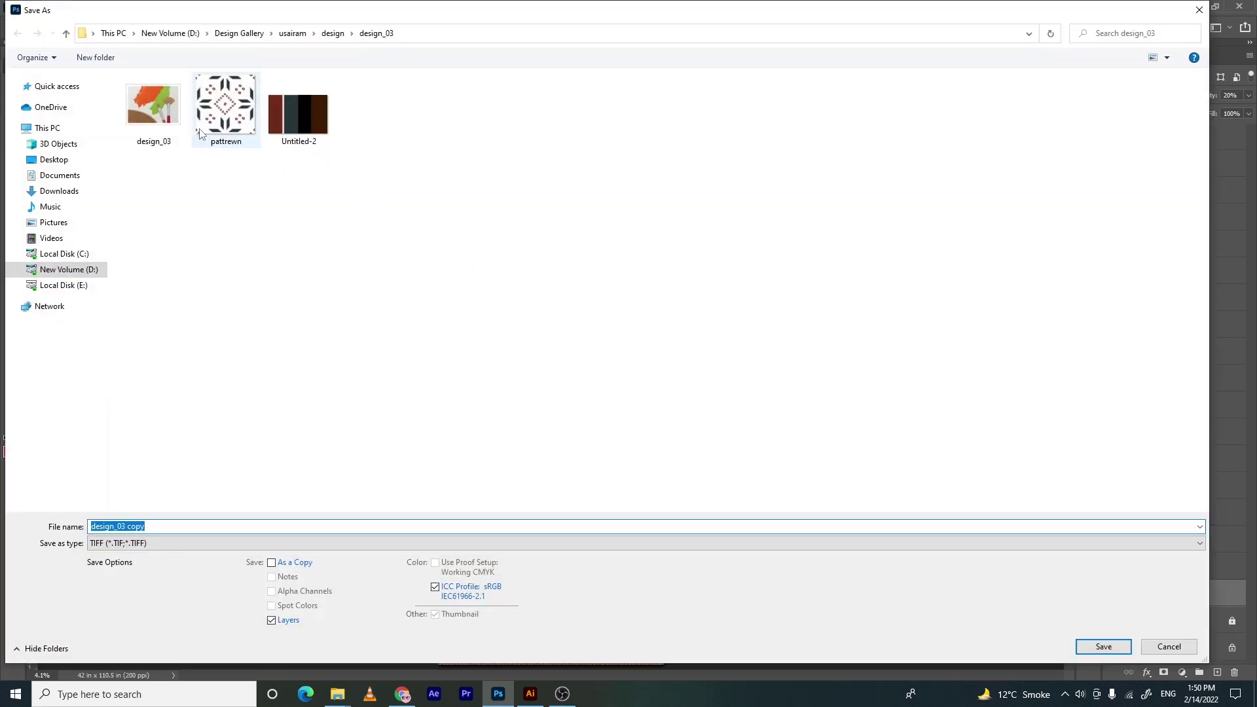
pyautogui.click(1097, 651)
pyautogui.click(675, 352)
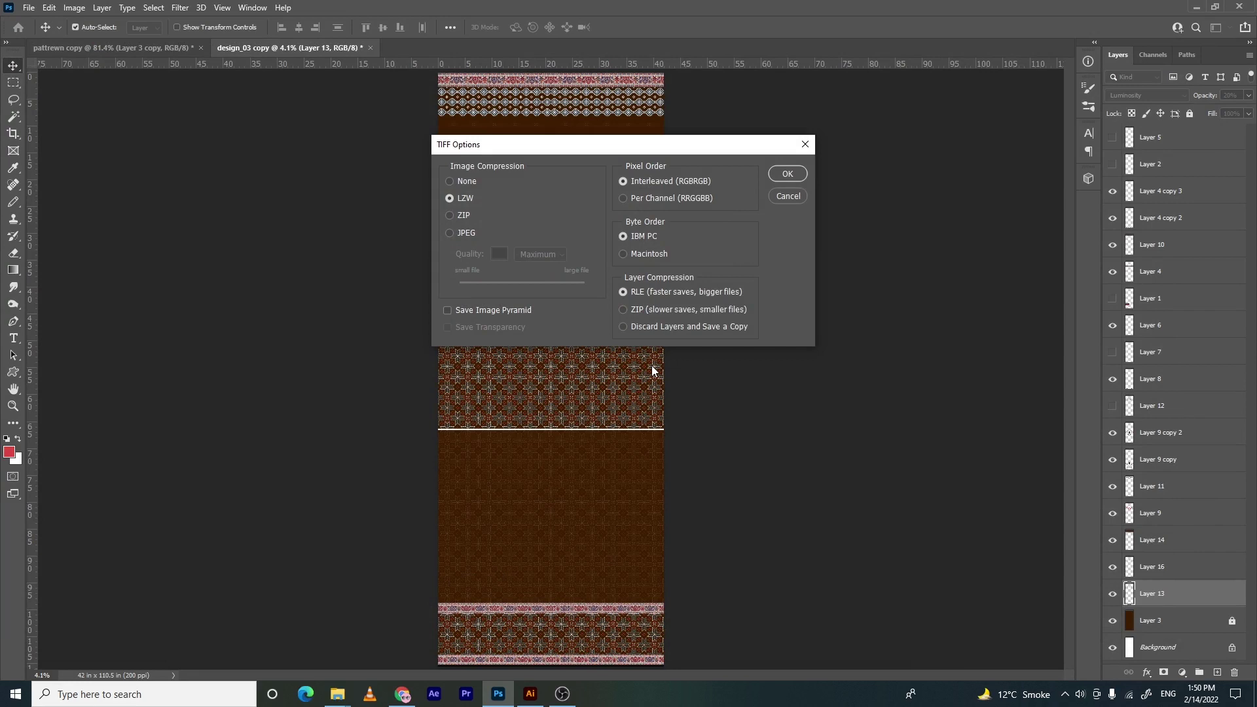
pyautogui.press('Return')
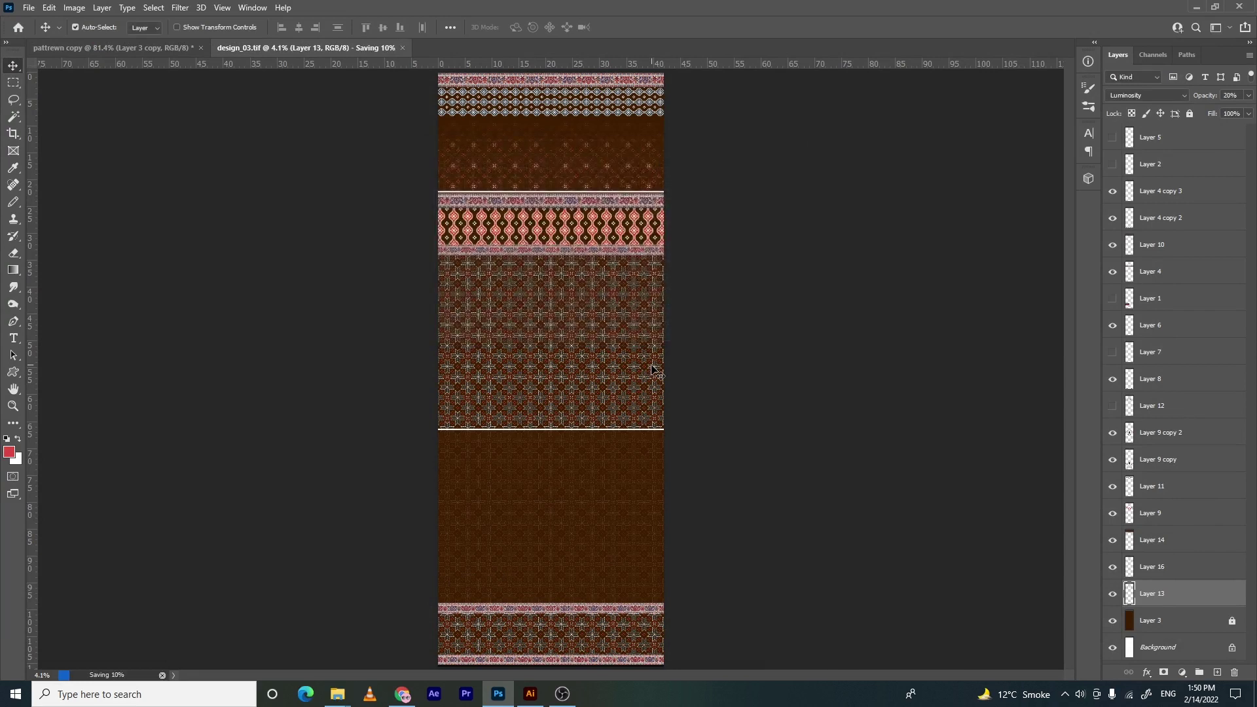